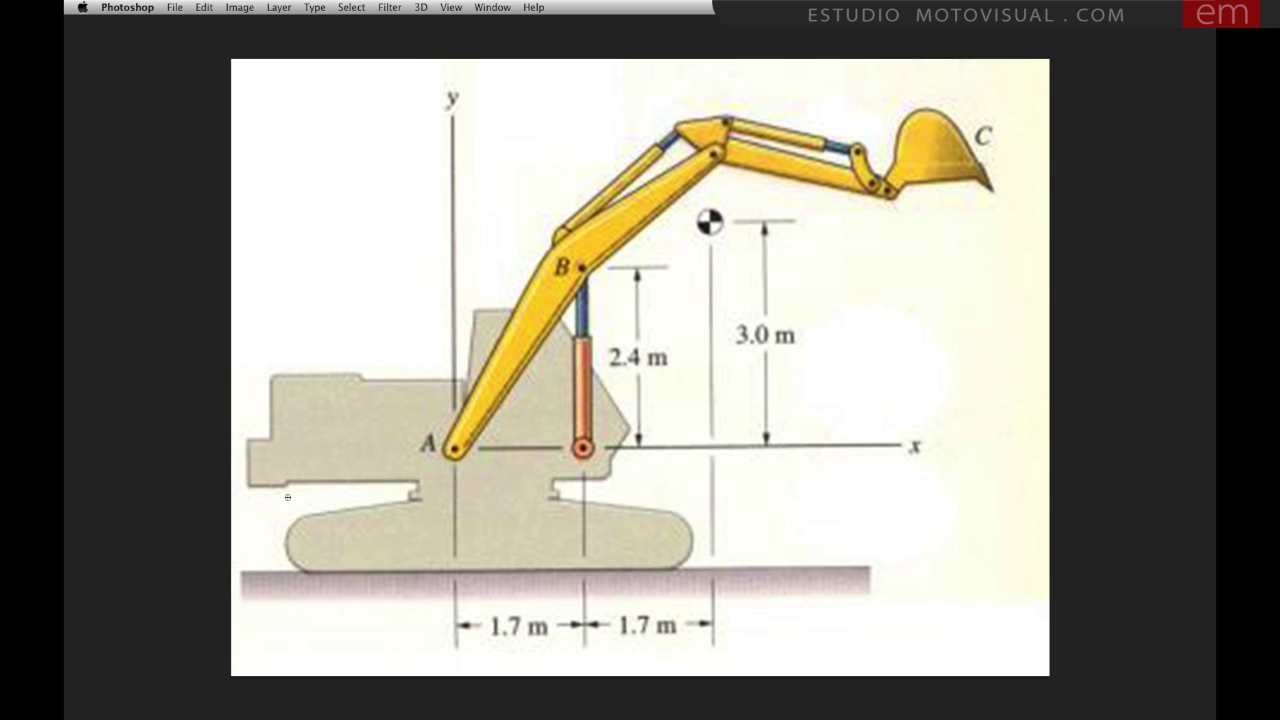
# Step: Bring up the macOS app switcher over the excavator diagram in Photoshop
pyautogui.press('super+Tab')
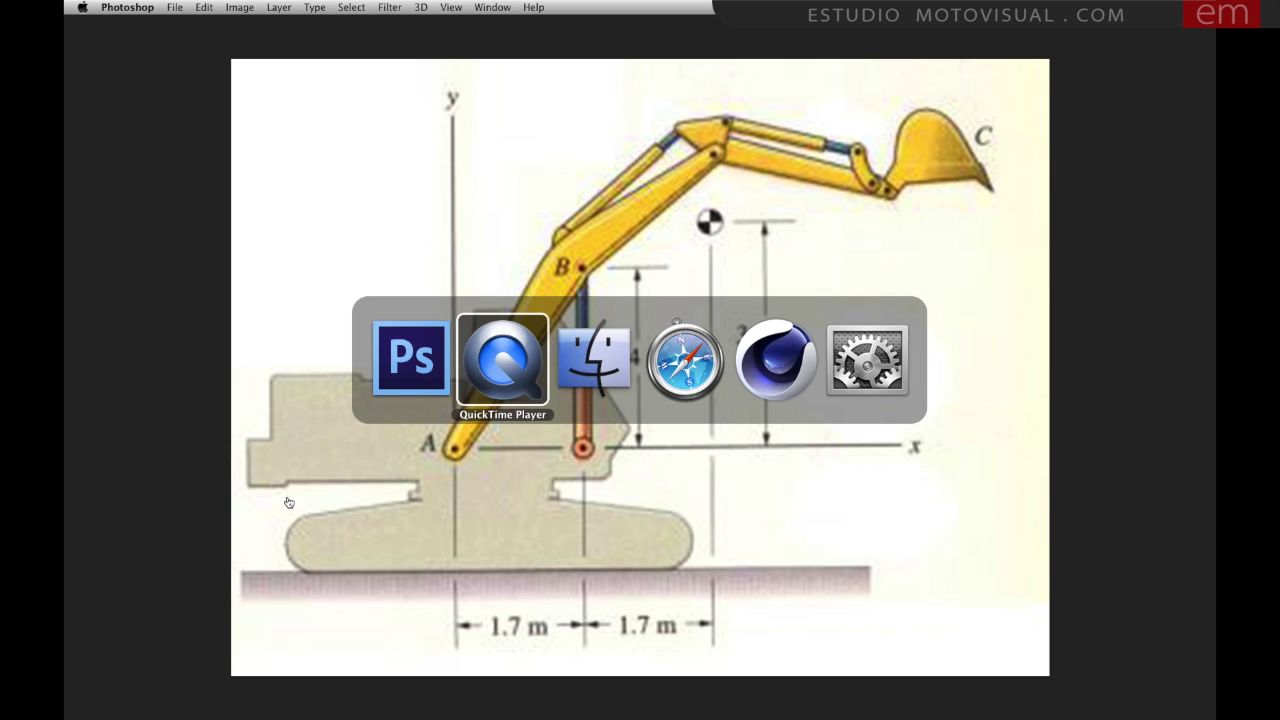
# Step: Switch to Safari, browse the 'brazo hidraulico' image results, then return to Photoshop
pyautogui.press('super+Tab')
pyautogui.press('super+Tab')
pyautogui.press('super+Tab')
pyautogui.press('super+Tab')
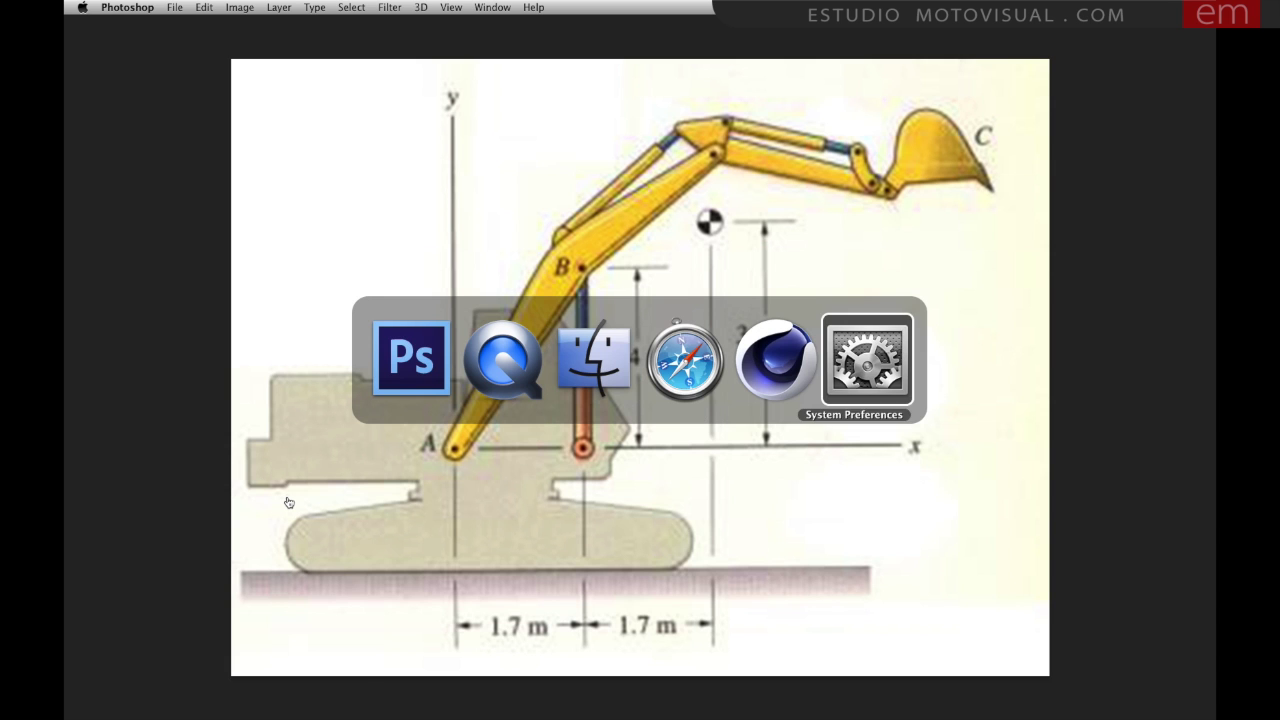
pyautogui.press('super+Tab')
pyautogui.press('super+Tab')
pyautogui.press('super+Tab')
pyautogui.press('super+Tab')
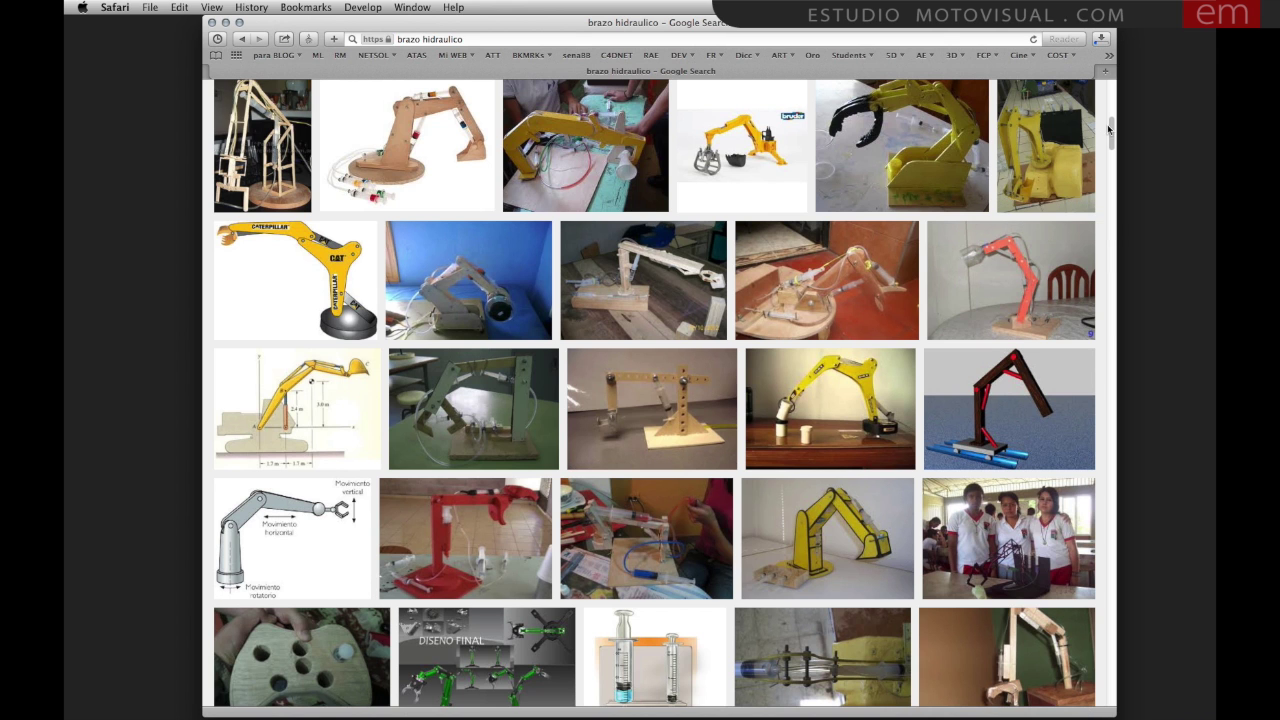
pyautogui.moveTo(1108, 128); pyautogui.dragTo(1112, 118)
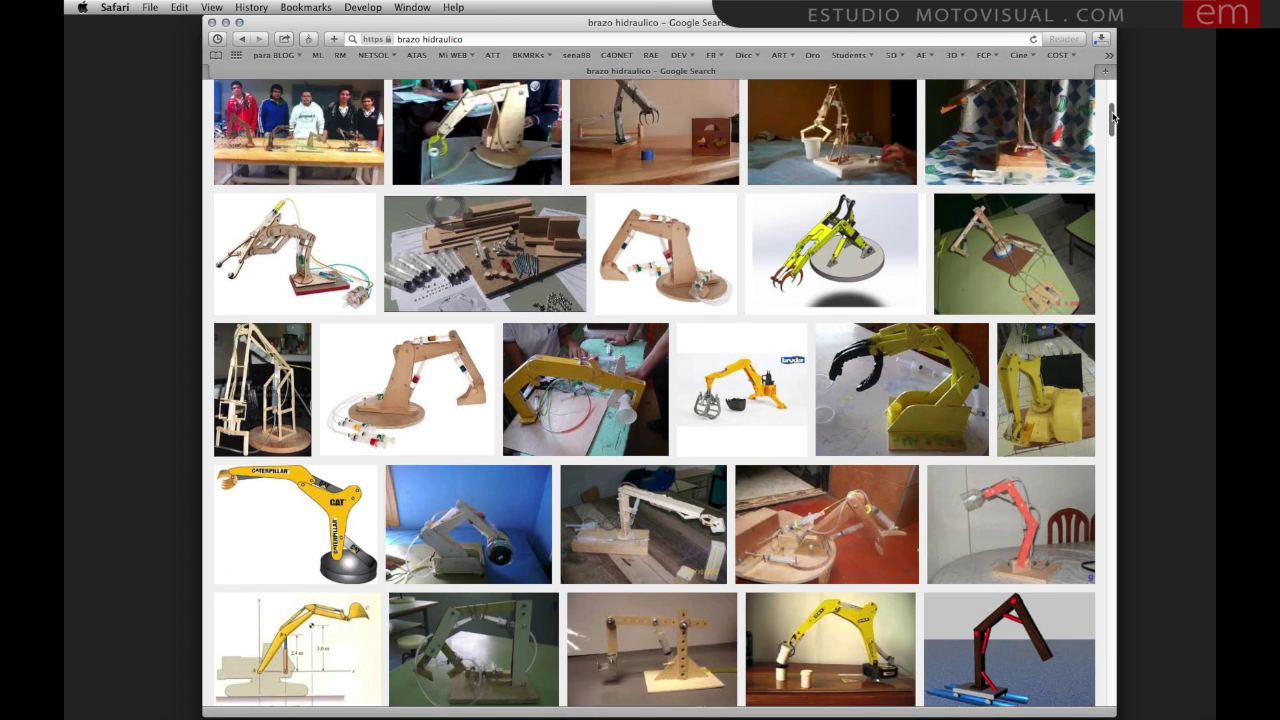
pyautogui.scroll(-4, 600, 450)
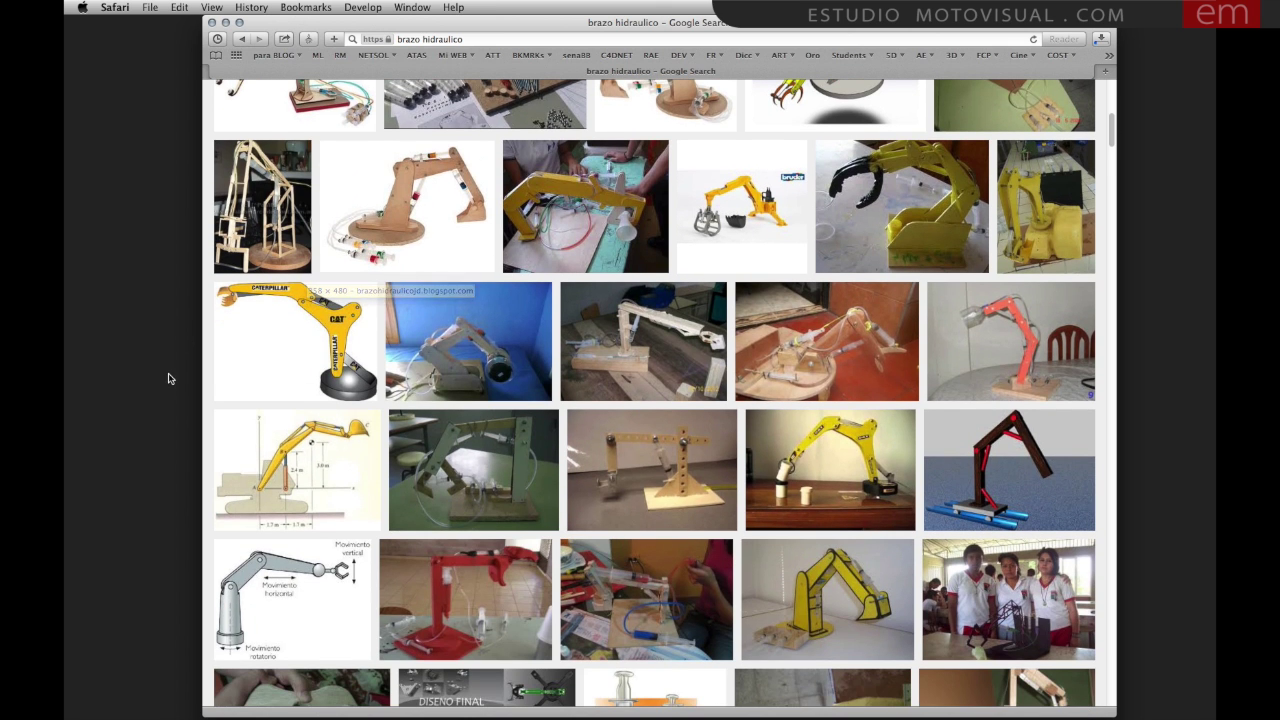
pyautogui.press('super+Tab')
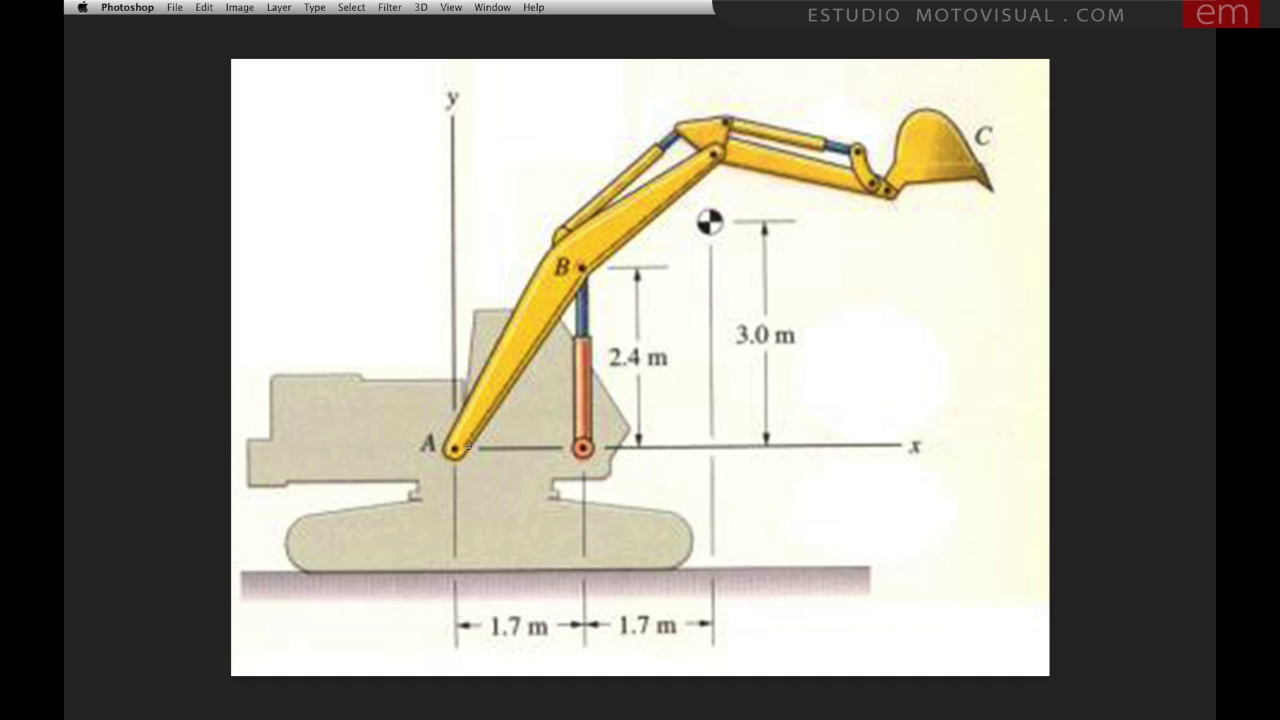
pyautogui.moveTo(458, 432)
pyautogui.mouseDown()
pyautogui.moveTo(446, 440)
pyautogui.moveTo(465, 470)
pyautogui.moveTo(456, 430)
pyautogui.mouseUp()
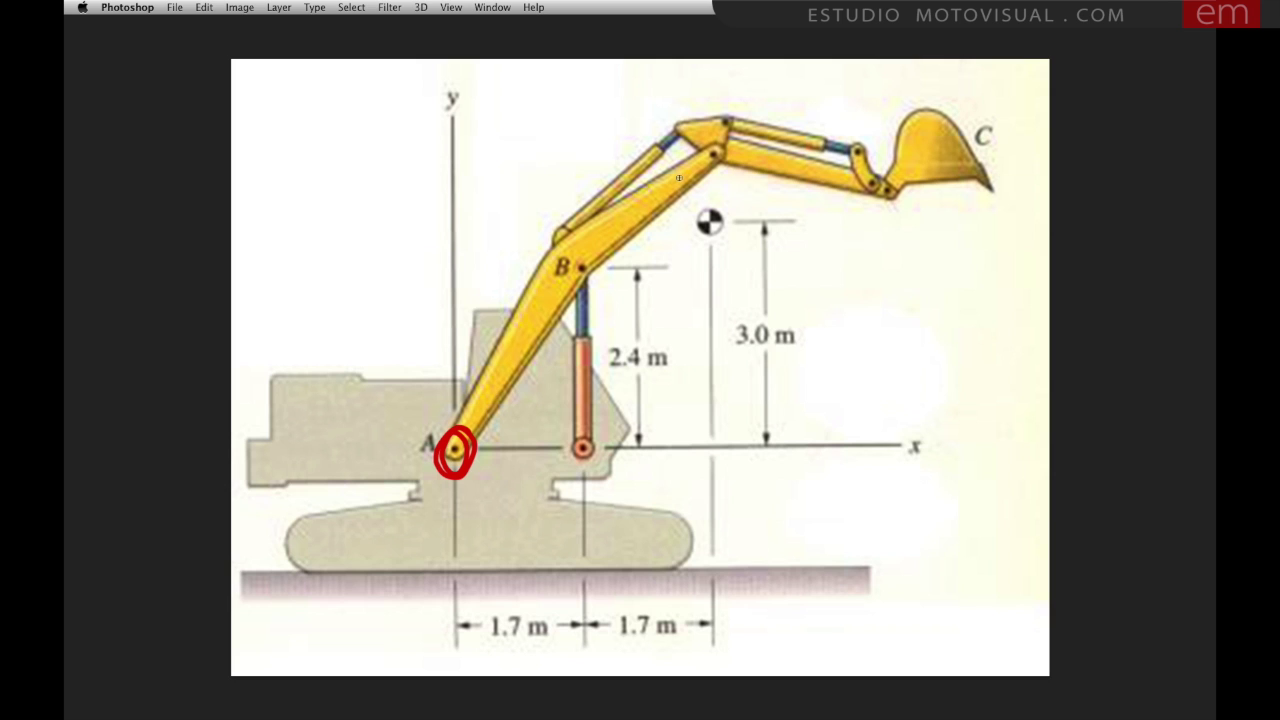
pyautogui.moveTo(720, 146)
pyautogui.mouseDown()
pyautogui.moveTo(706, 140)
pyautogui.moveTo(712, 176)
pyautogui.moveTo(704, 140)
pyautogui.mouseUp()
pyautogui.moveTo(590, 437)
pyautogui.mouseDown()
pyautogui.moveTo(576, 432)
pyautogui.moveTo(578, 474)
pyautogui.moveTo(592, 432)
pyautogui.mouseUp()
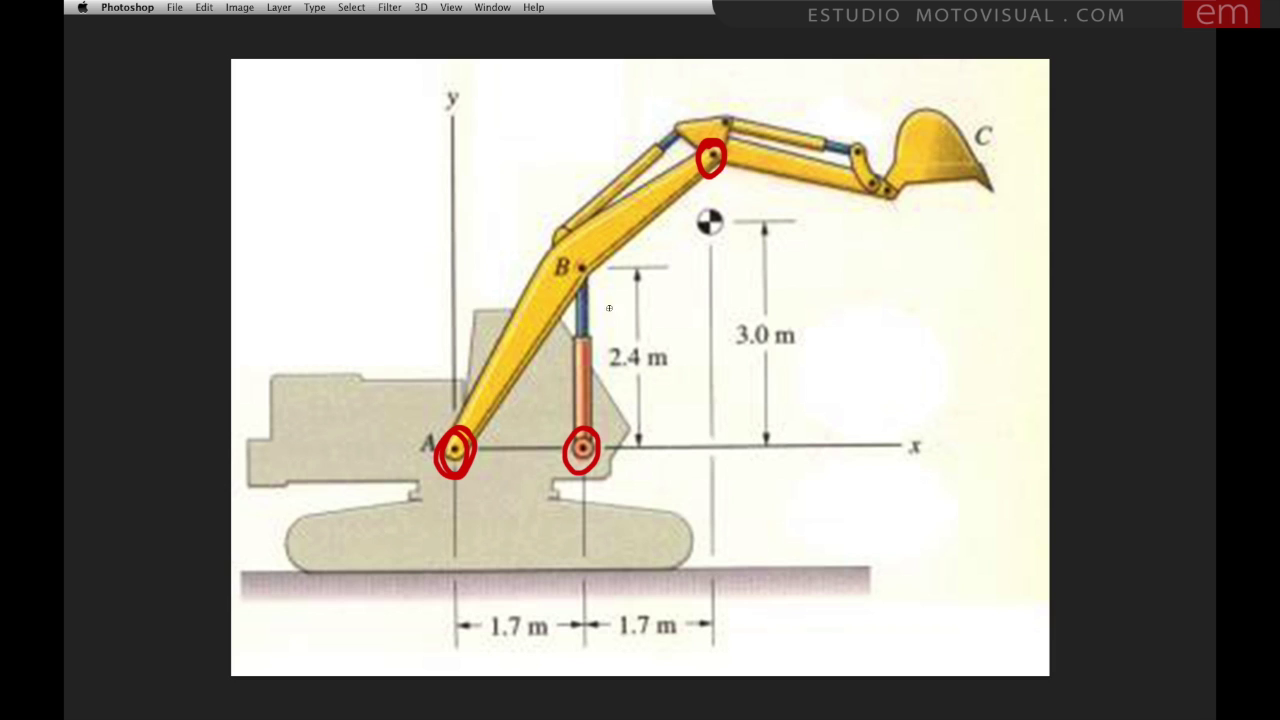
pyautogui.moveTo(622, 305)
pyautogui.mouseDown()
pyautogui.moveTo(634, 271)
pyautogui.moveTo(648, 305)
pyautogui.moveTo(632, 340)
pyautogui.mouseUp()
pyautogui.moveTo(693, 135); pyautogui.dragTo(657, 104)
pyautogui.moveTo(652, 104); pyautogui.dragTo(633, 97)
pyautogui.moveTo(629, 95)
pyautogui.mouseDown()
pyautogui.moveTo(612, 96)
pyautogui.moveTo(620, 80)
pyautogui.moveTo(517, 183)
pyautogui.moveTo(446, 478)
pyautogui.mouseUp()
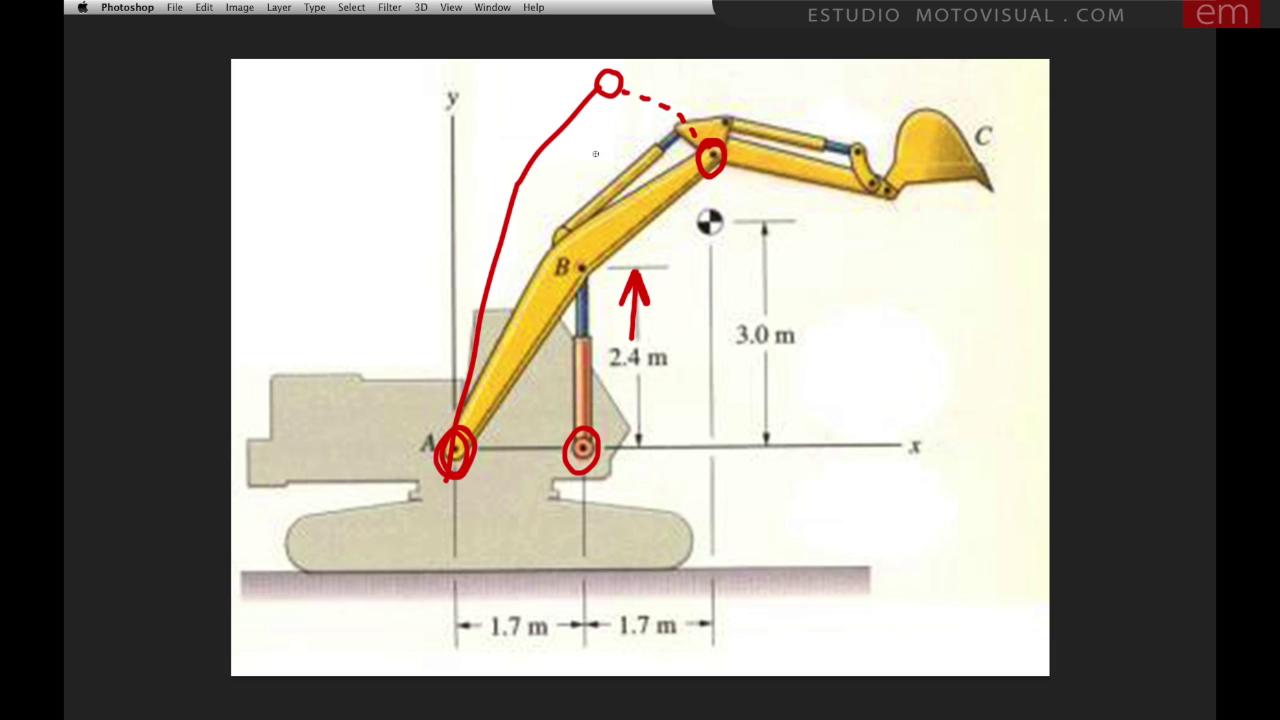
pyautogui.moveTo(606, 100)
pyautogui.mouseDown()
pyautogui.moveTo(541, 212)
pyautogui.moveTo(468, 458)
pyautogui.mouseUp()
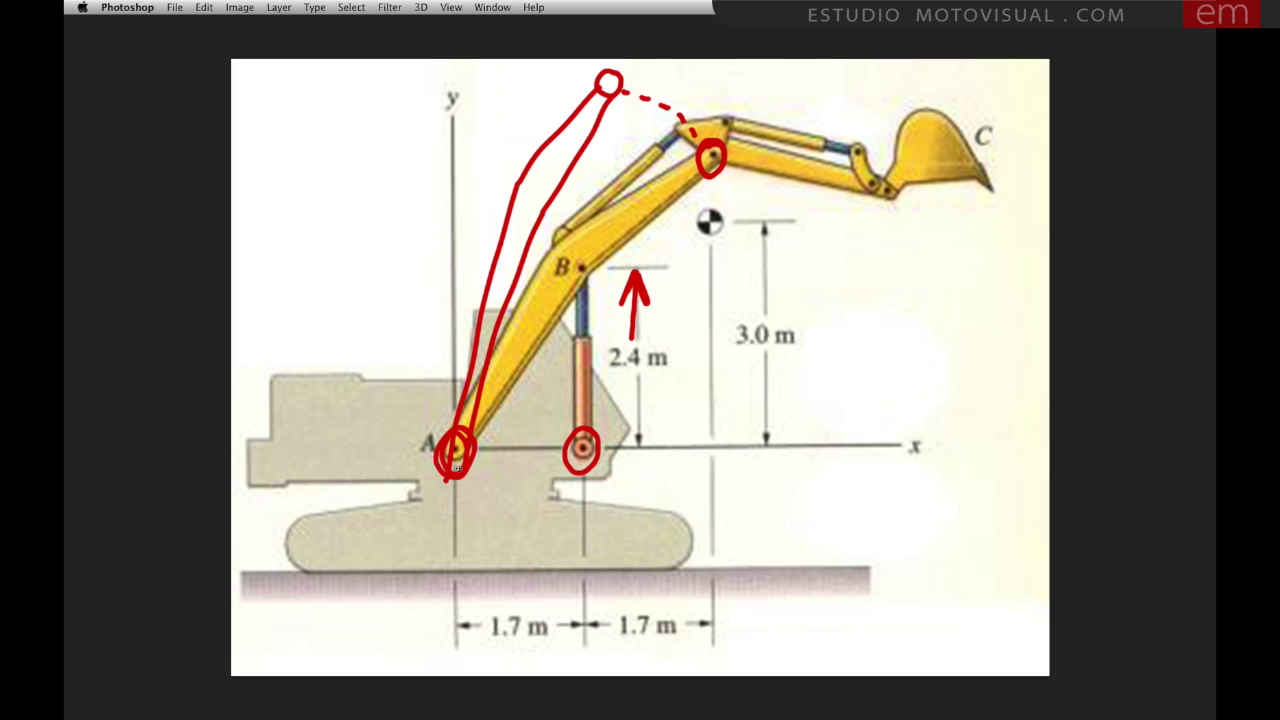
pyautogui.moveTo(334, 443)
pyautogui.mouseDown()
pyautogui.moveTo(426, 455)
pyautogui.moveTo(397, 478)
pyautogui.mouseUp()
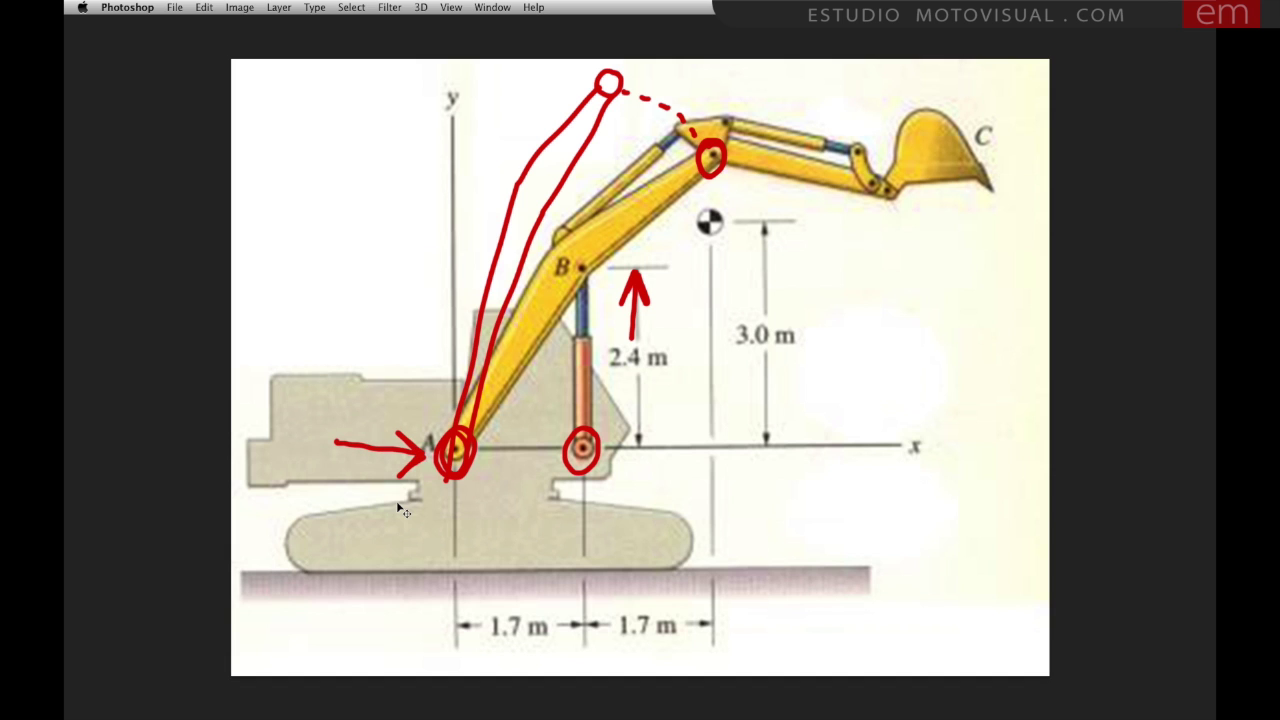
pyautogui.hotkey('ctrl', 'a')
pyautogui.press('Delete')
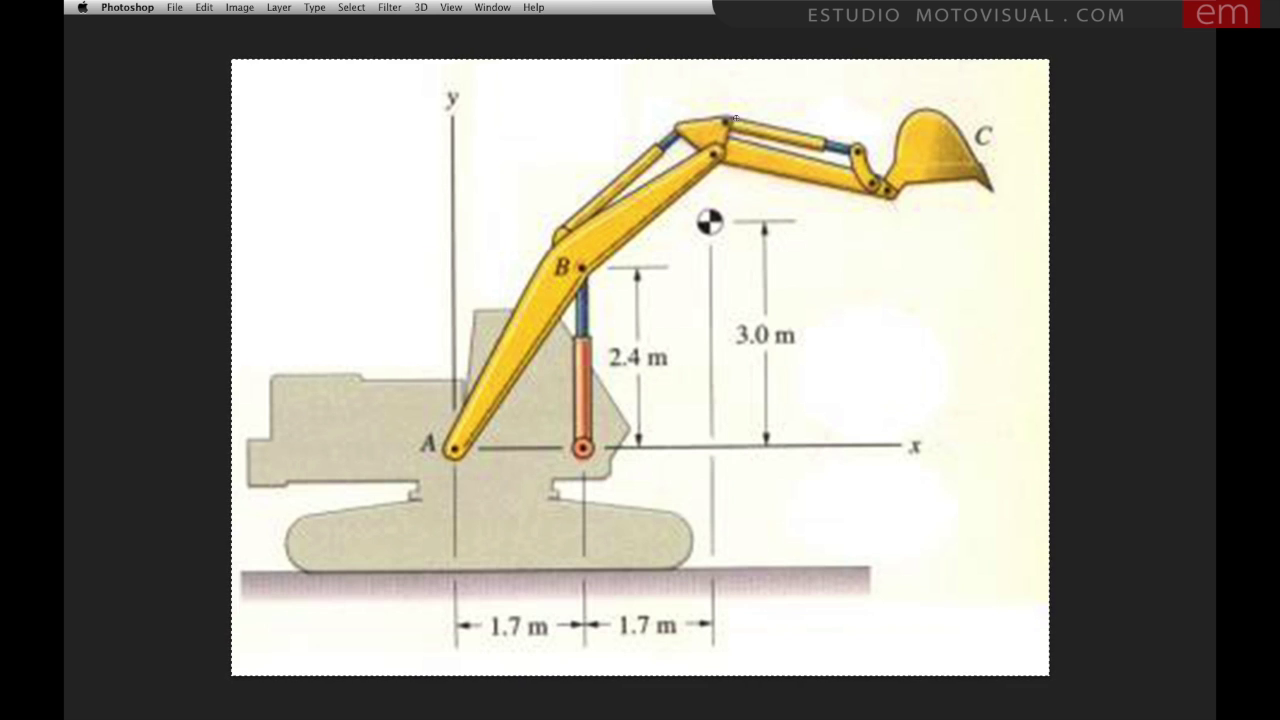
pyautogui.moveTo(729, 118); pyautogui.dragTo(728, 110)
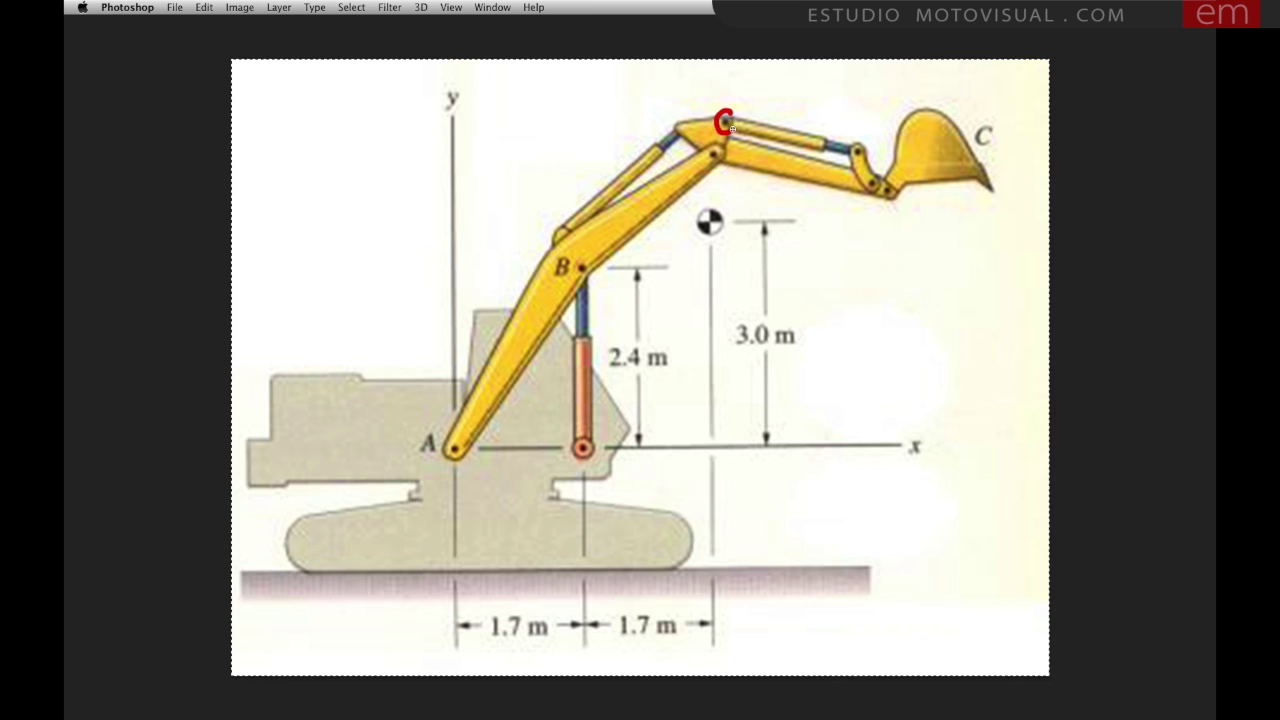
pyautogui.moveTo(857, 140); pyautogui.dragTo(856, 138)
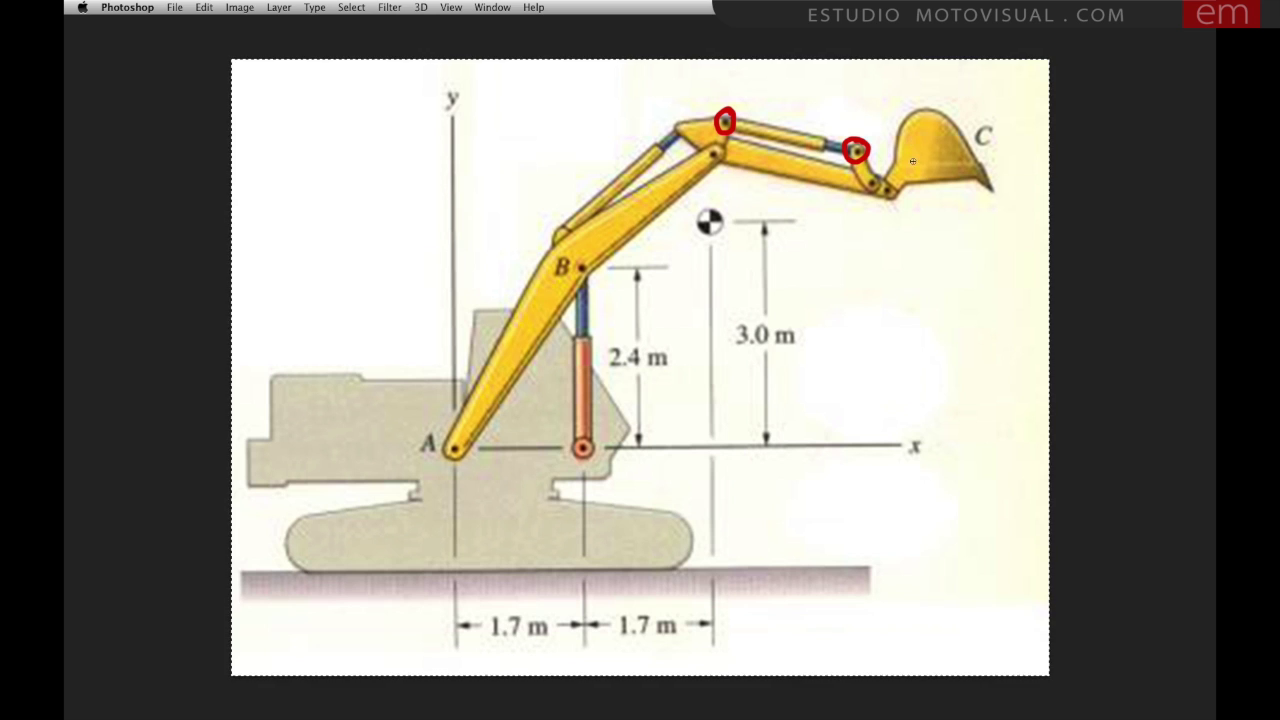
pyautogui.moveTo(783, 104)
pyautogui.mouseDown()
pyautogui.moveTo(840, 123)
pyautogui.moveTo(815, 131)
pyautogui.mouseUp()
pyautogui.moveTo(984, 200)
pyautogui.mouseDown()
pyautogui.moveTo(984, 240)
pyautogui.moveTo(955, 278)
pyautogui.moveTo(980, 280)
pyautogui.mouseUp()
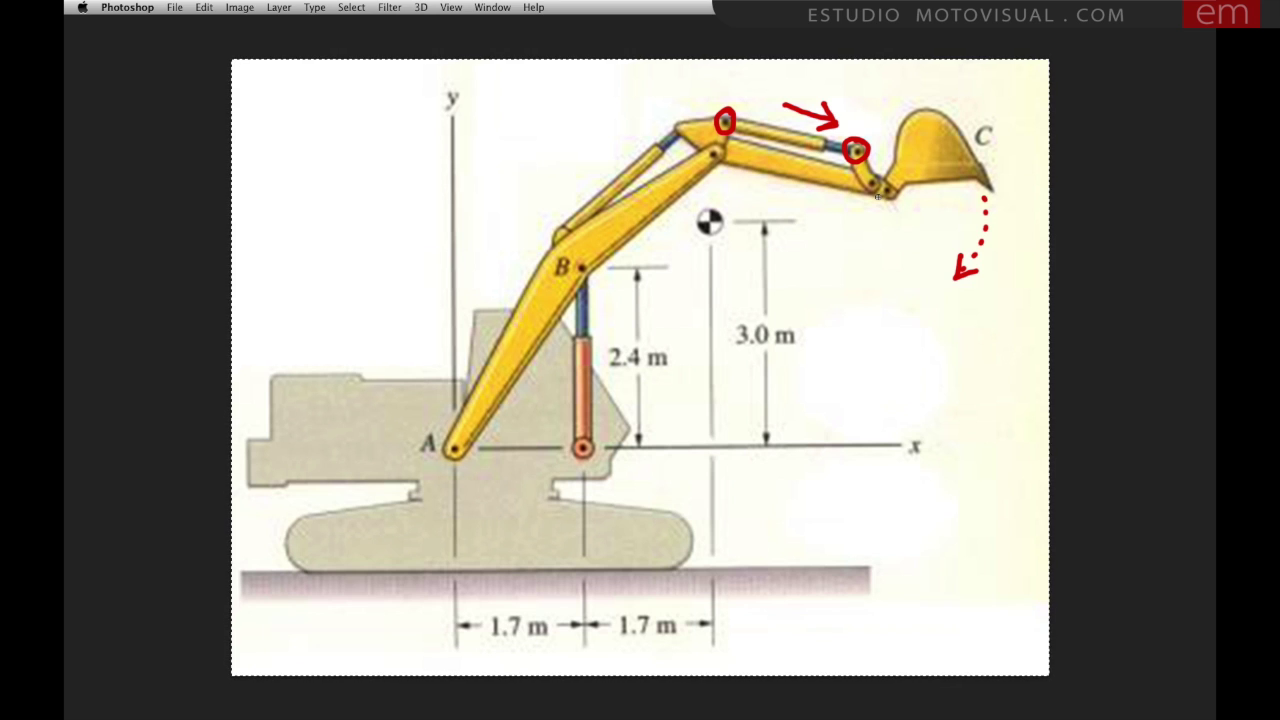
pyautogui.moveTo(717, 150)
pyautogui.mouseDown()
pyautogui.moveTo(735, 238)
pyautogui.moveTo(718, 174)
pyautogui.moveTo(736, 190)
pyautogui.mouseUp()
pyautogui.moveTo(895, 177); pyautogui.dragTo(884, 182)
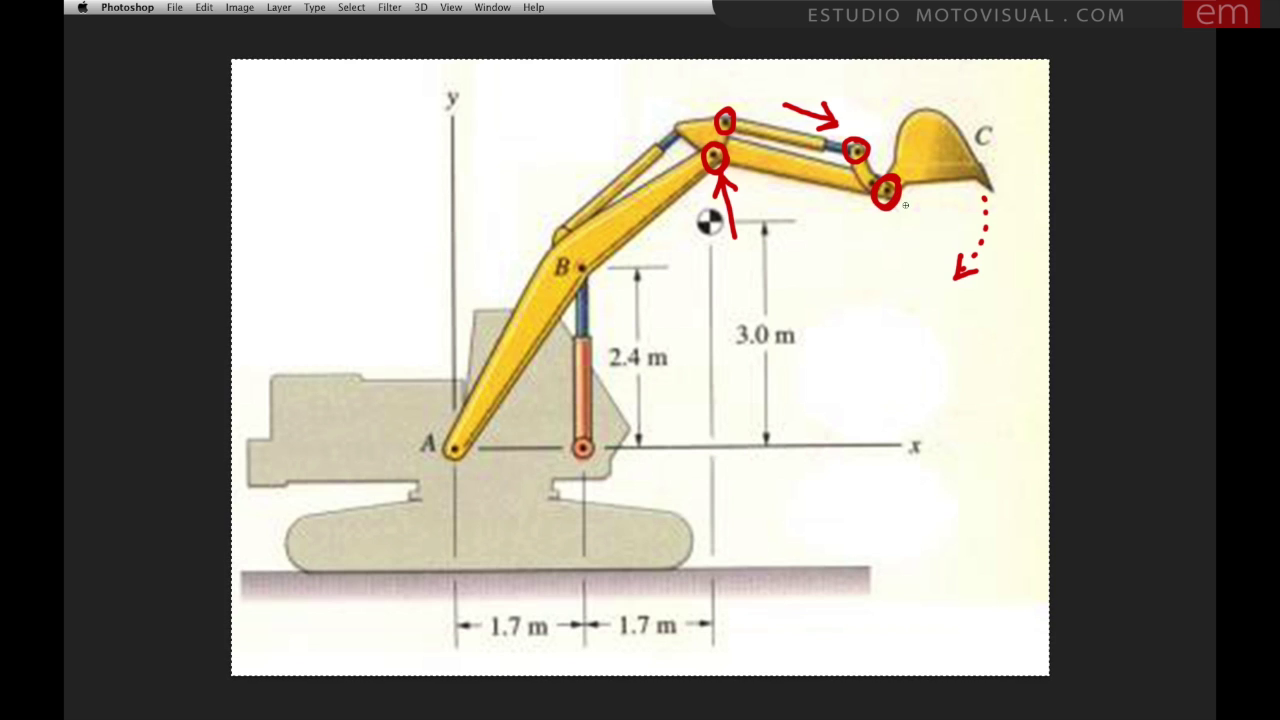
pyautogui.moveTo(916, 186)
pyautogui.mouseDown()
pyautogui.moveTo(885, 251)
pyautogui.moveTo(912, 256)
pyautogui.mouseUp()
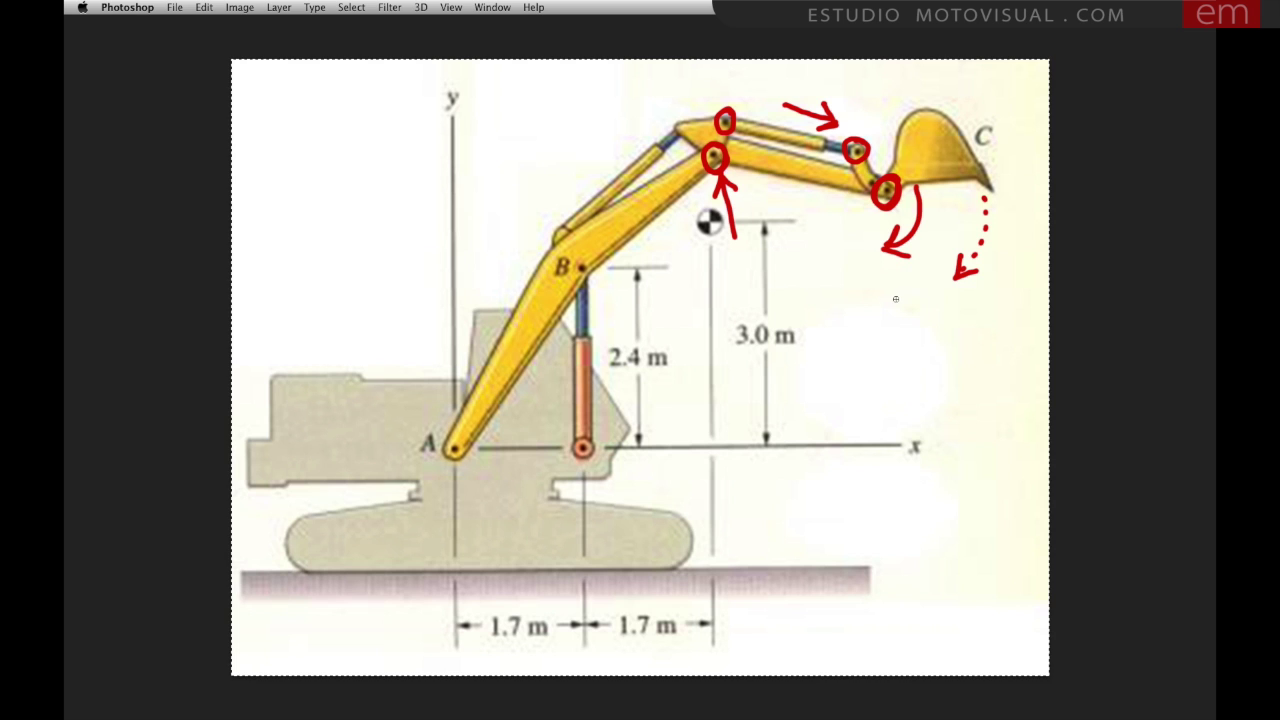
pyautogui.press('F12')
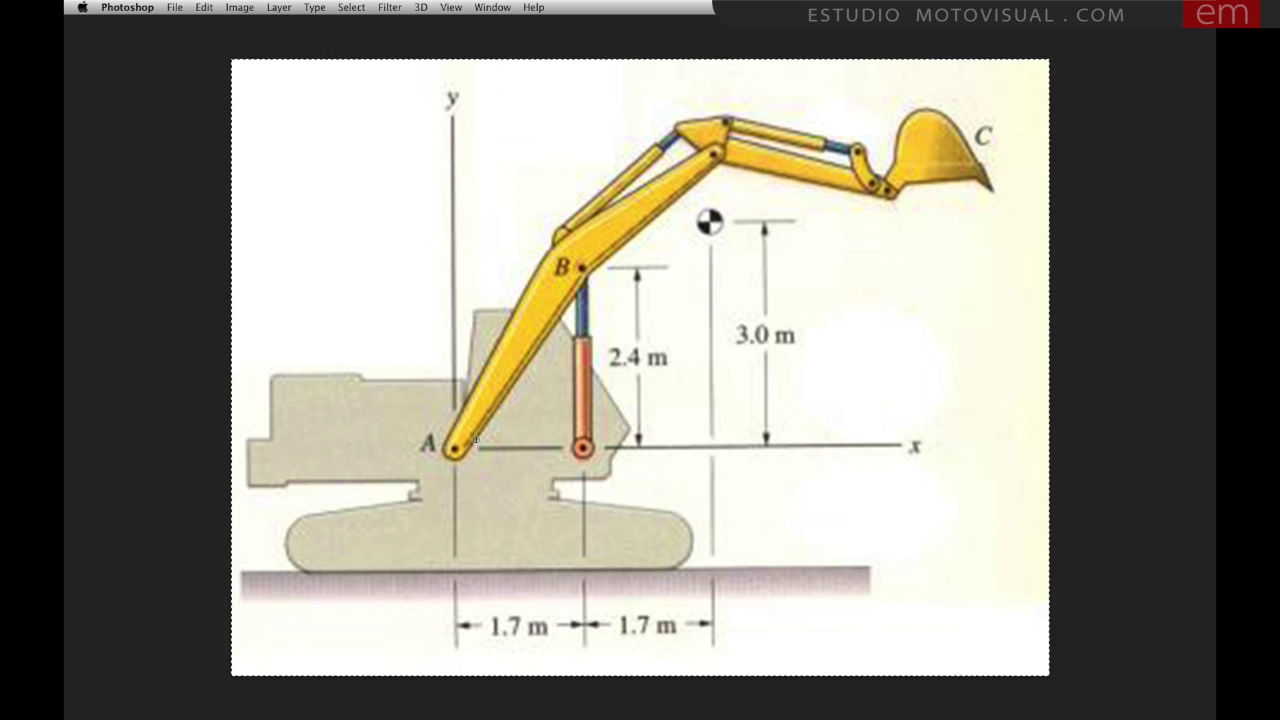
# Step: Circle the piston base, pivot B and an arm joint in red, and draw an arrow up the boom
pyautogui.moveTo(474, 444); pyautogui.dragTo(472, 440)
pyautogui.moveTo(716, 139); pyautogui.dragTo(708, 140)
pyautogui.moveTo(889, 176); pyautogui.dragTo(882, 178)
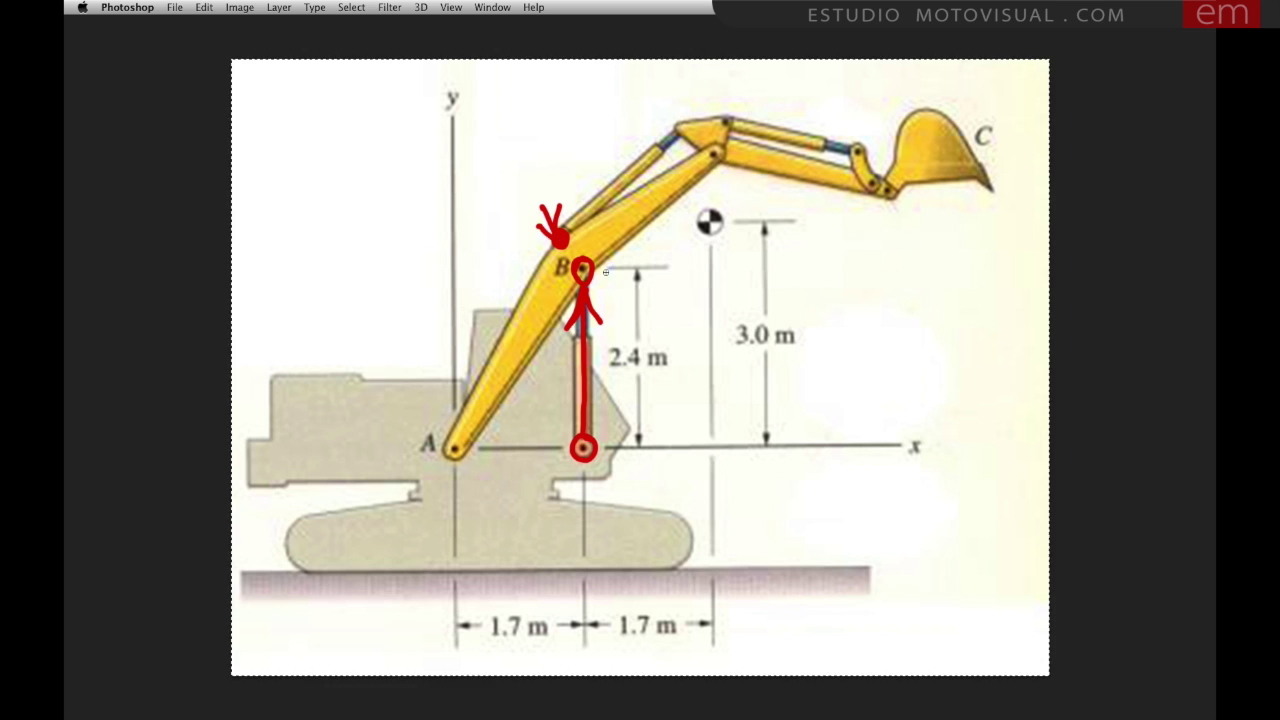
pyautogui.moveTo(566, 232); pyautogui.dragTo(601, 185)
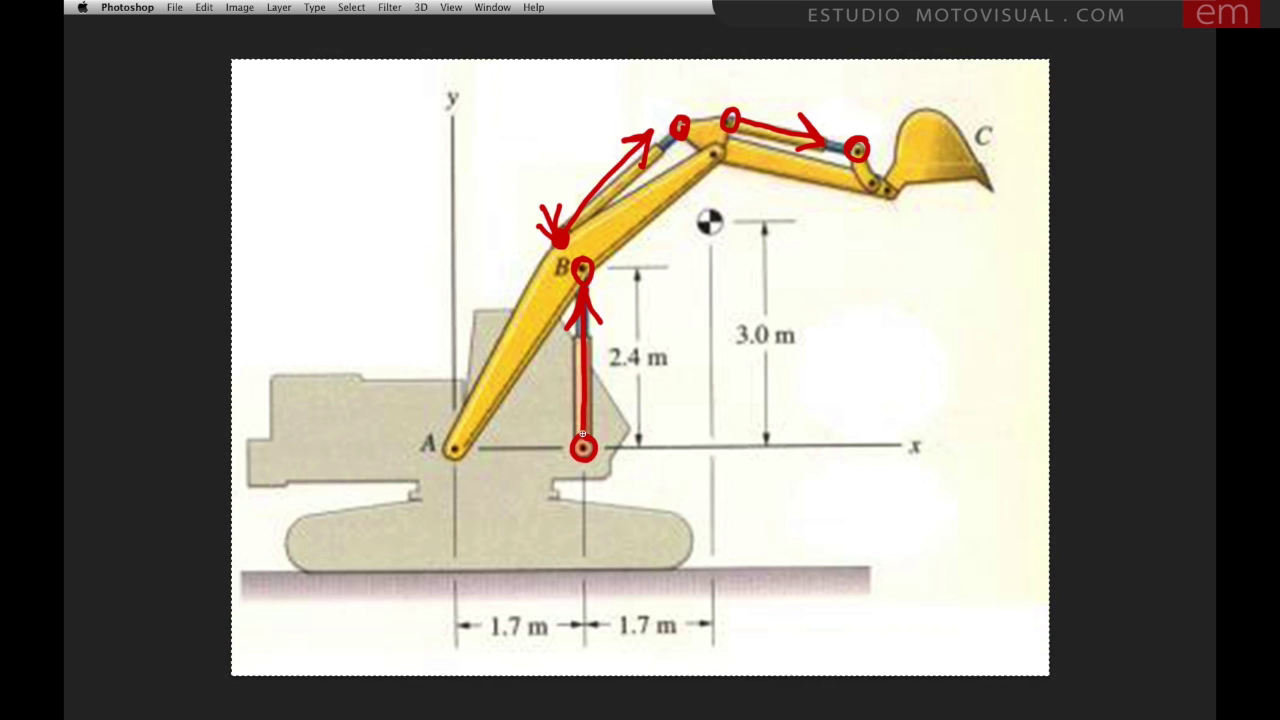
pyautogui.press('super+Tab')
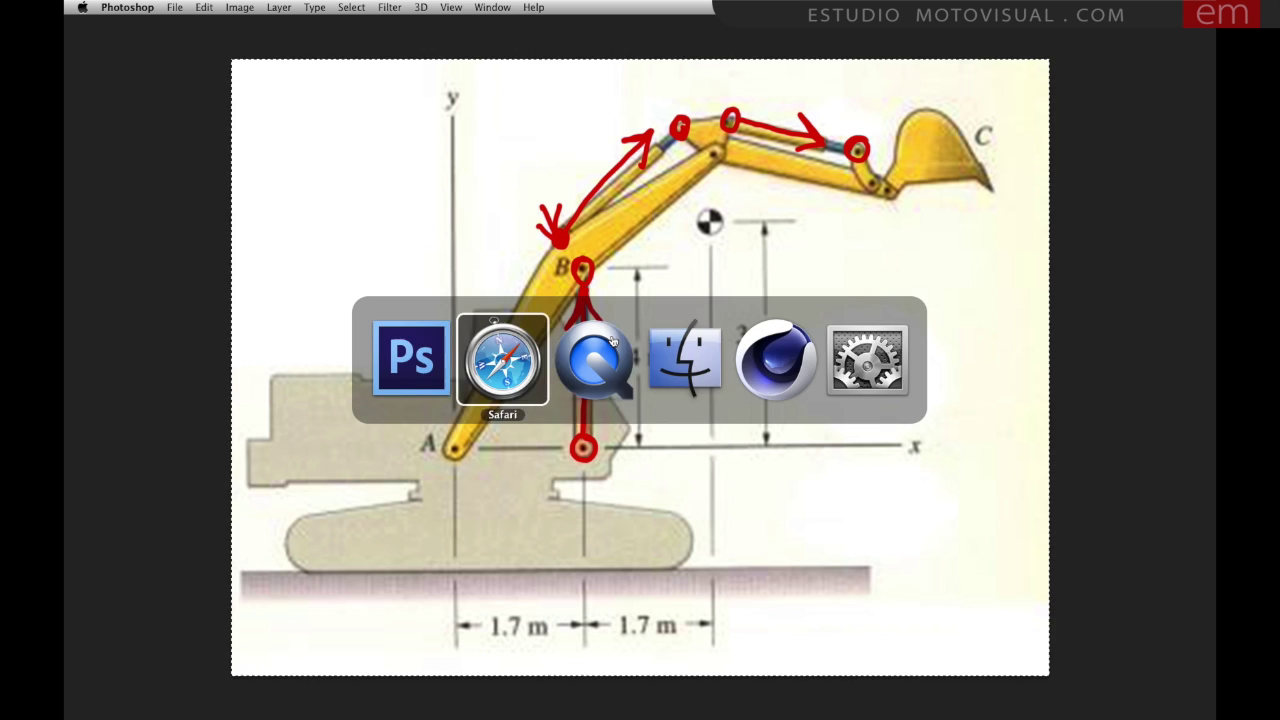
# Step: Add a cylinder and flatten it into a wide, low disc base
pyautogui.click(767, 357)
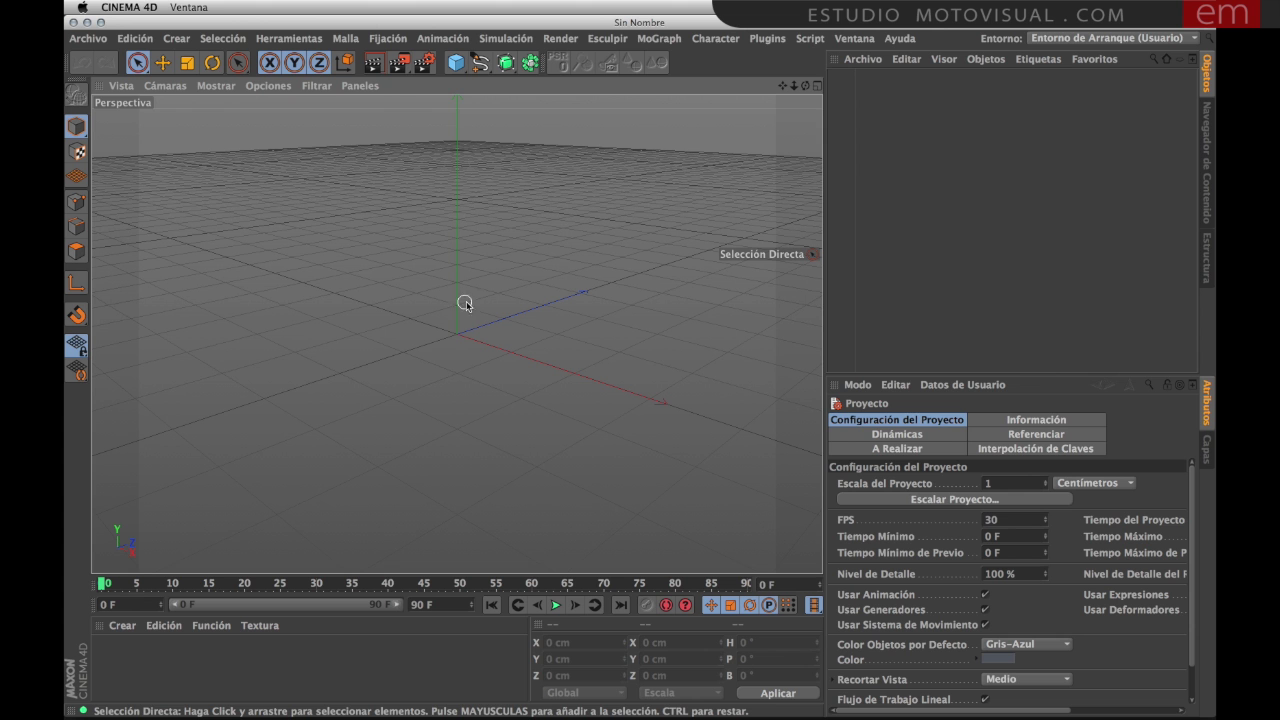
pyautogui.keyDown('alt'); pyautogui.moveTo(472, 342); pyautogui.dragTo(579, 307); pyautogui.keyUp('alt')
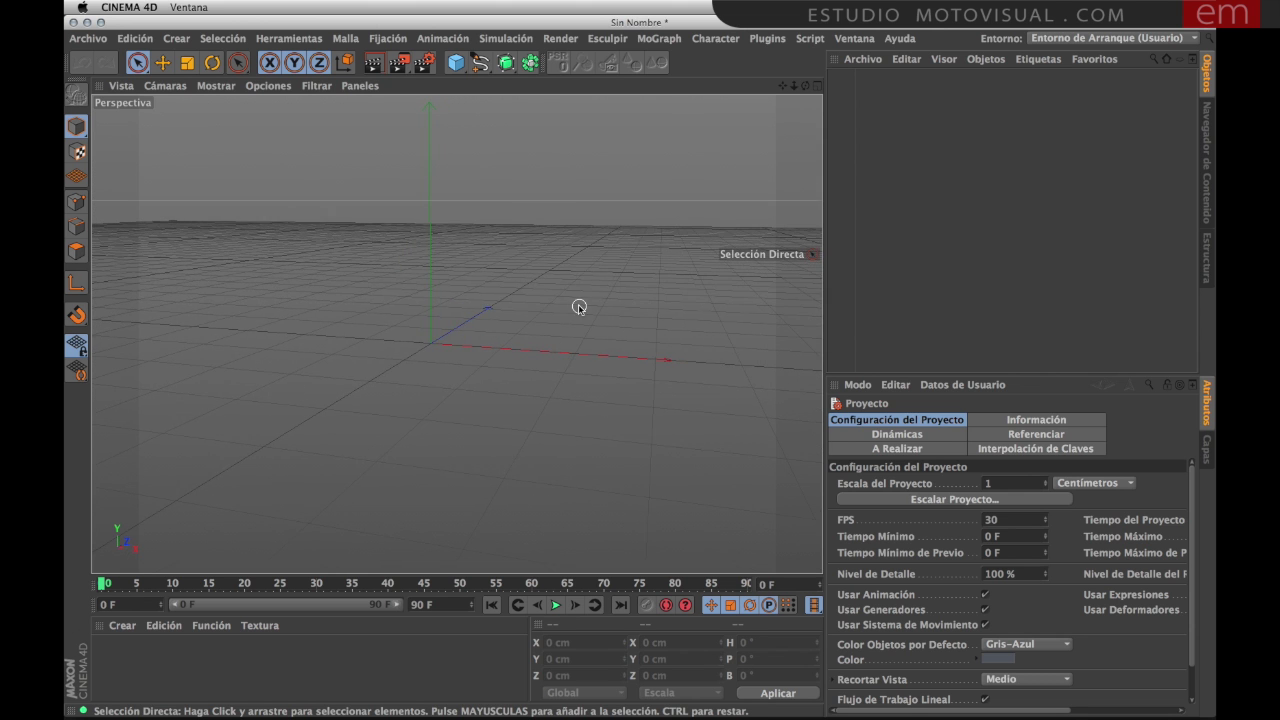
pyautogui.moveTo(489, 312)
pyautogui.keyDown('alt'); pyautogui.mouseDown()
pyautogui.moveTo(523, 294)
pyautogui.moveTo(507, 308)
pyautogui.mouseUp(); pyautogui.keyUp('alt')
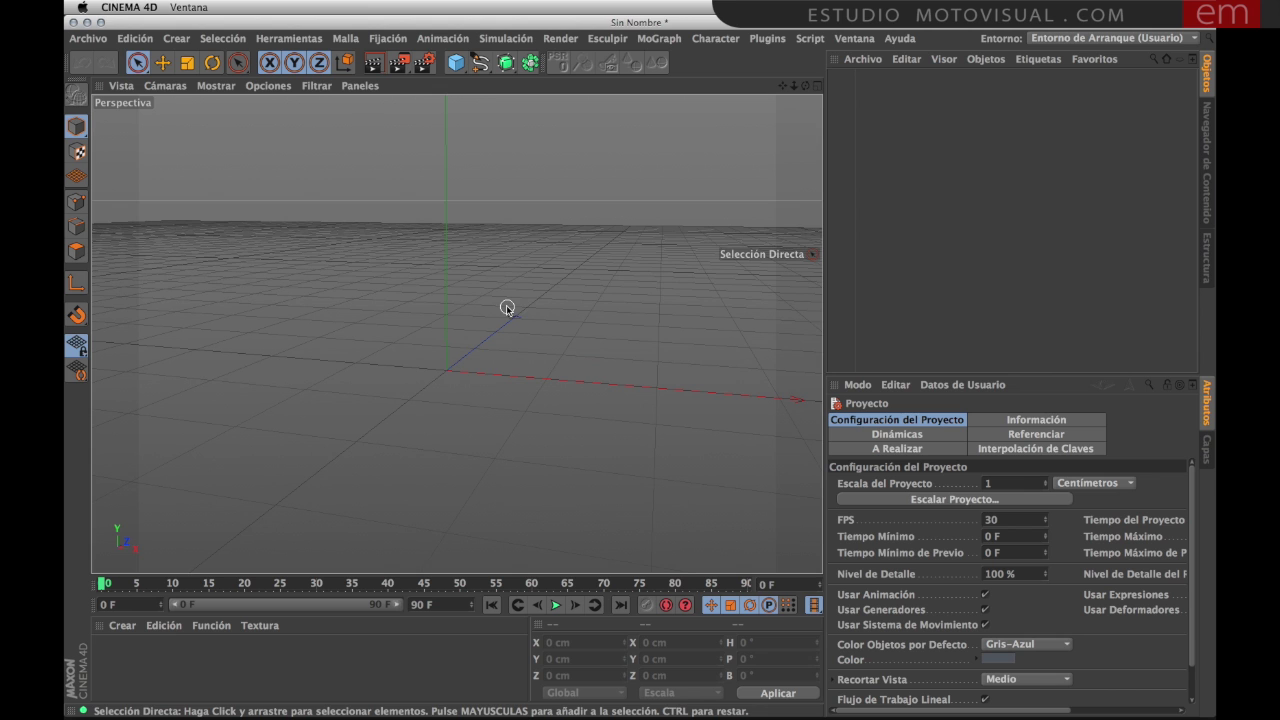
pyautogui.click(462, 65)
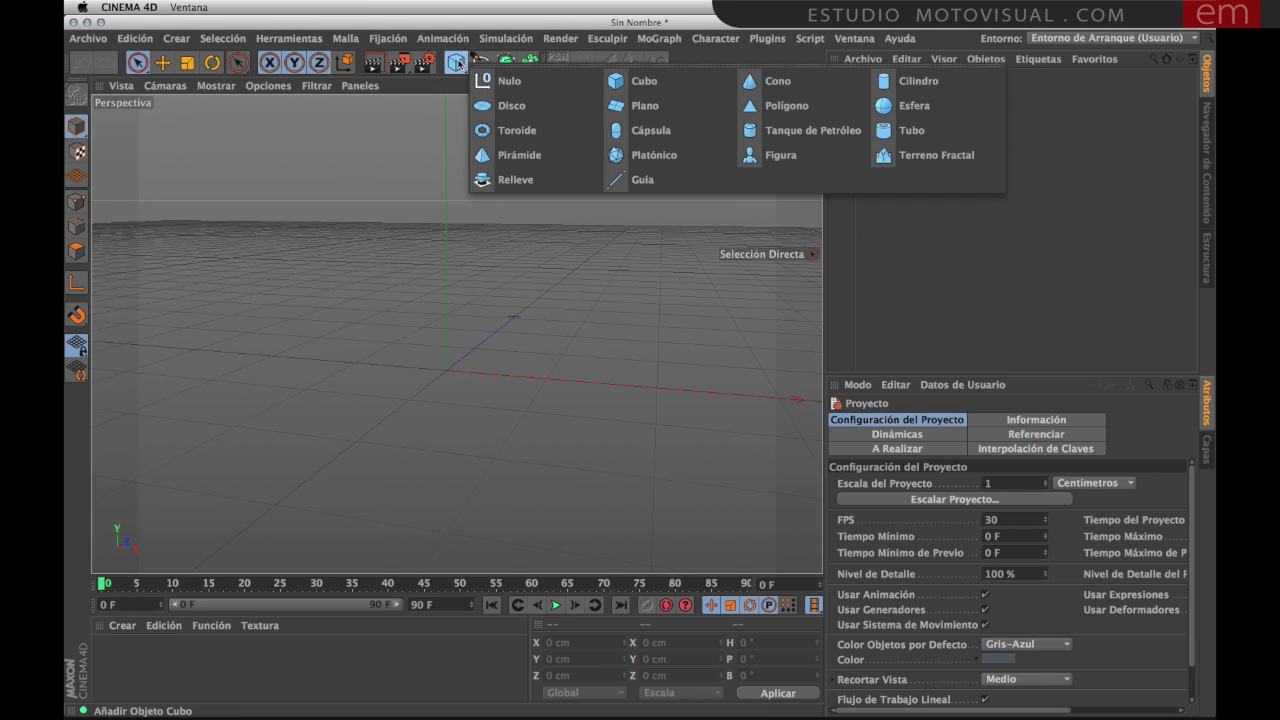
pyautogui.click(885, 82)
pyautogui.moveTo(500, 275); pyautogui.dragTo(552, 273)
pyautogui.moveTo(449, 272); pyautogui.dragTo(449, 373)
# Step: Add a cube, narrow it to a 51.865 × 200 × 49.97 cm post, and raise it to Y 121.766 cm
pyautogui.click(458, 62)
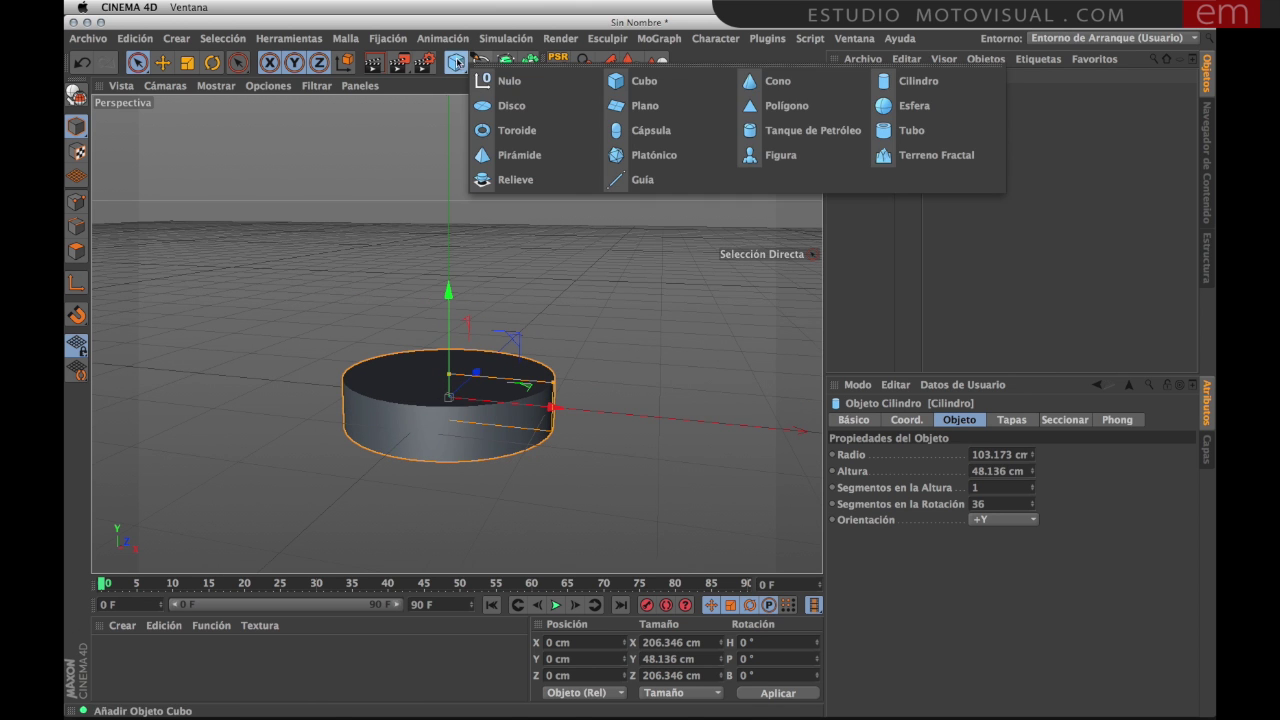
pyautogui.click(640, 81)
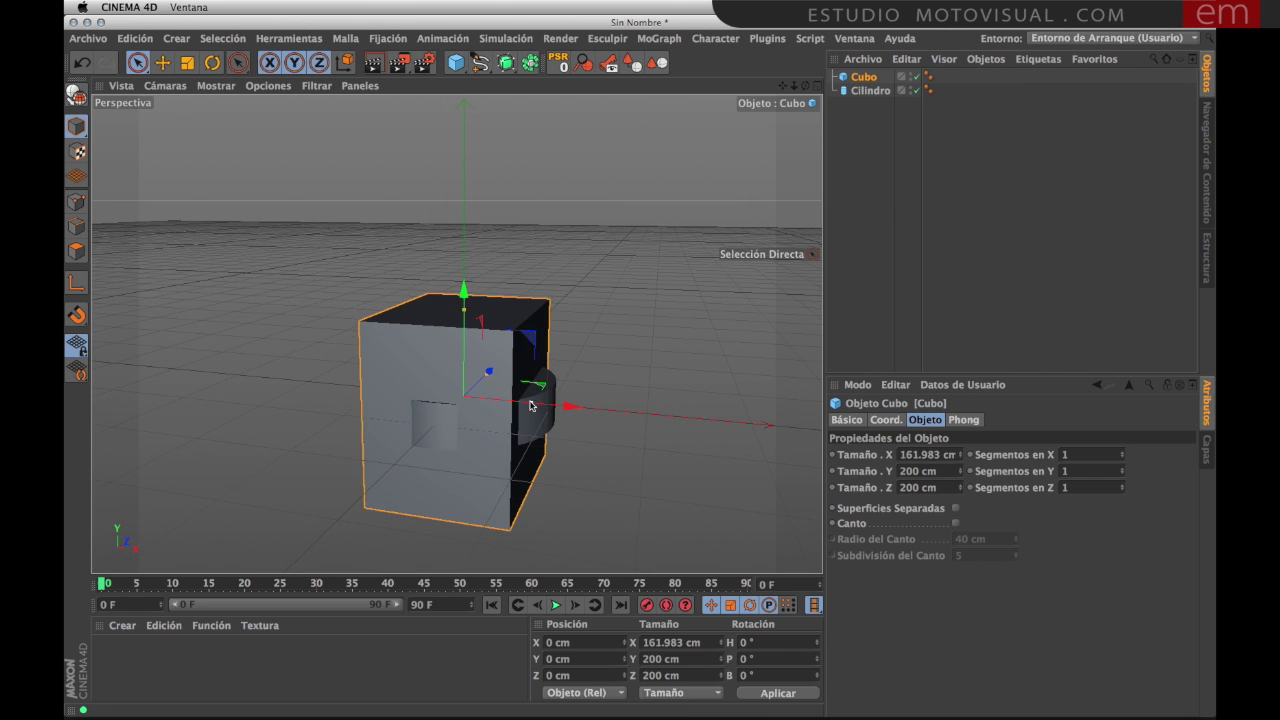
pyautogui.moveTo(548, 410)
pyautogui.mouseDown()
pyautogui.moveTo(486, 406)
pyautogui.moveTo(479, 375)
pyautogui.moveTo(502, 387)
pyautogui.mouseUp()
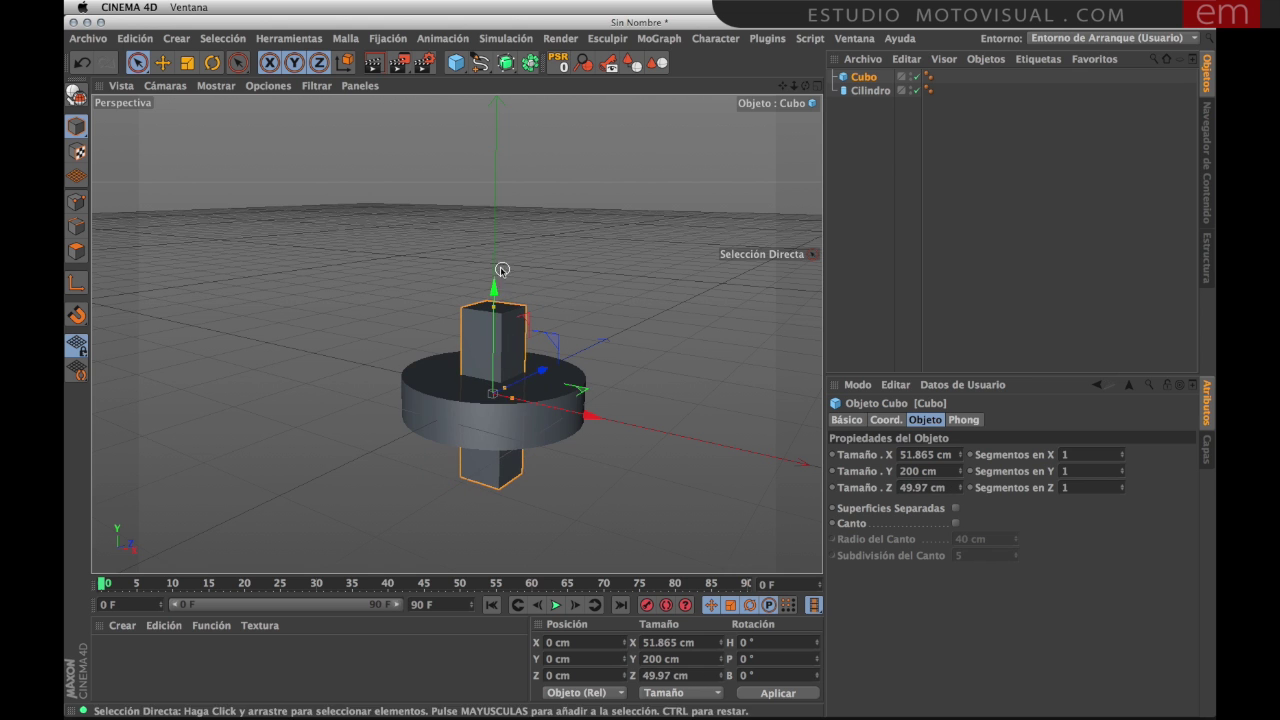
pyautogui.moveTo(494, 292); pyautogui.dragTo(497, 186)
pyautogui.keyDown('alt'); pyautogui.moveTo(490, 360); pyautogui.dragTo(534, 366); pyautogui.keyUp('alt')
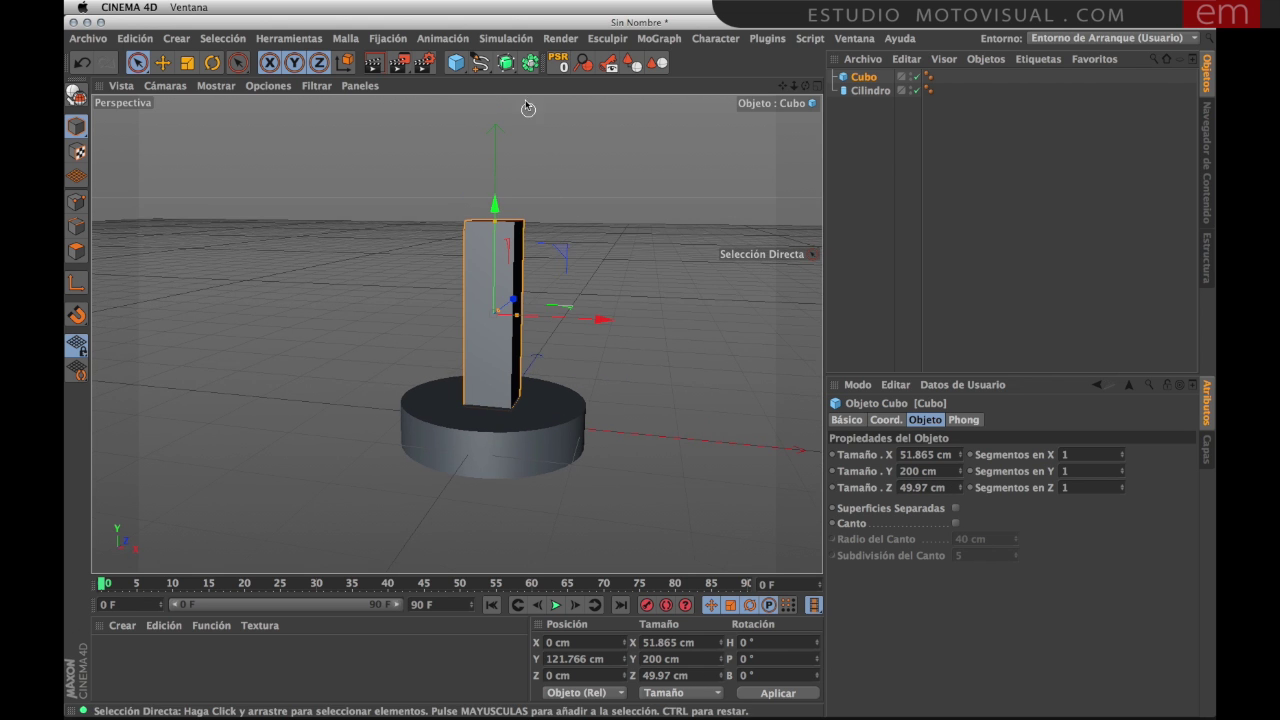
pyautogui.click(455, 62)
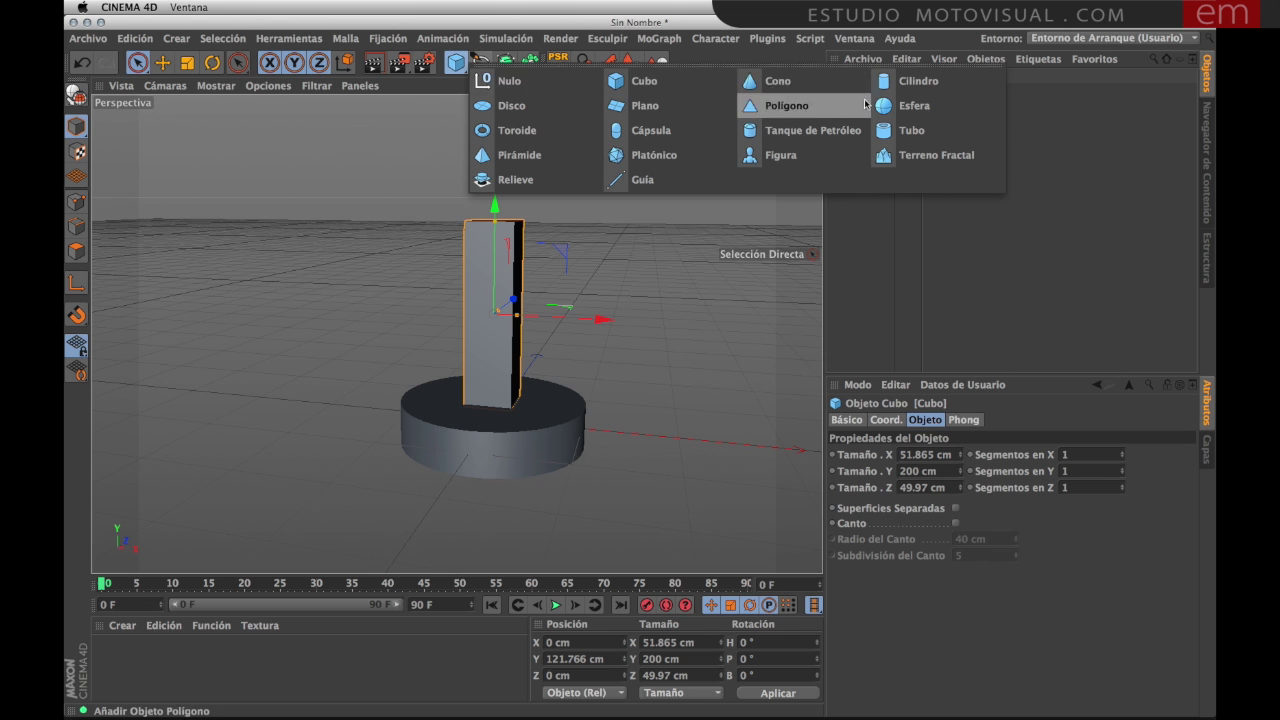
# Step: Add a sphere and scale it down to sit on top of the post
pyautogui.click(908, 105)
pyautogui.moveTo(503, 330); pyautogui.dragTo(508, 160)
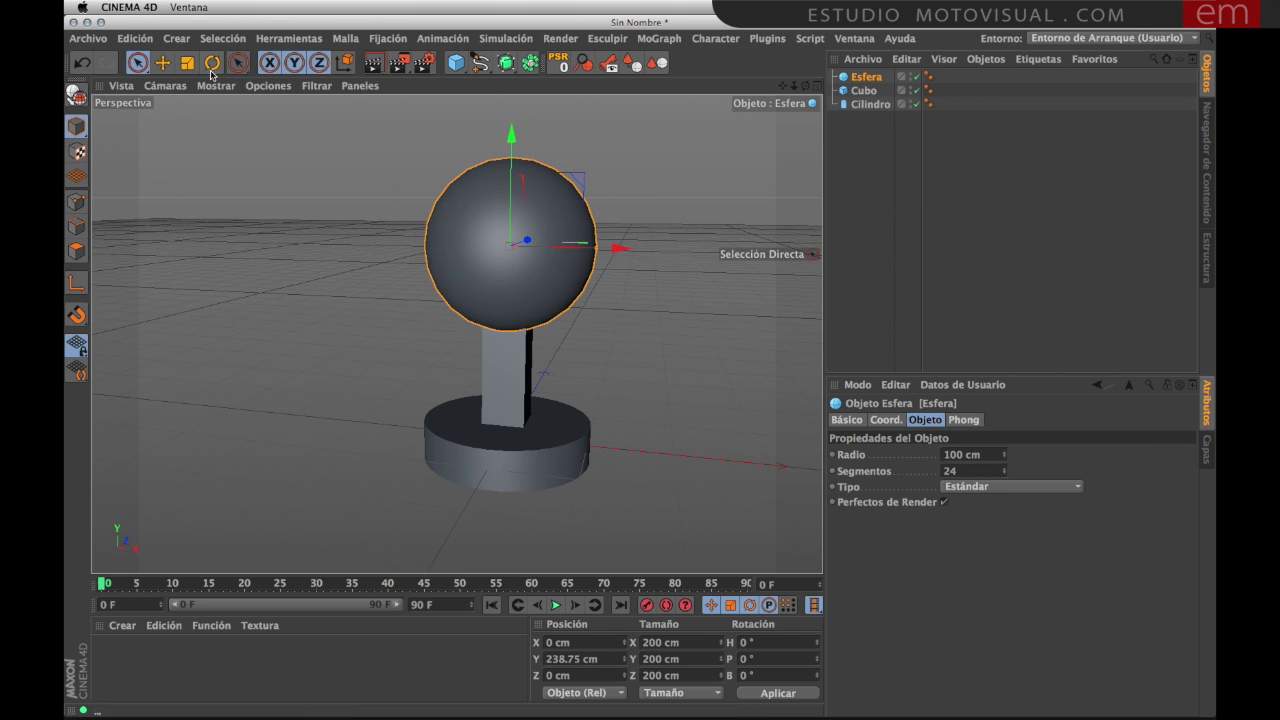
pyautogui.press('t')
pyautogui.moveTo(406, 158)
pyautogui.mouseDown()
pyautogui.moveTo(407, 290)
pyautogui.moveTo(378, 301)
pyautogui.mouseUp()
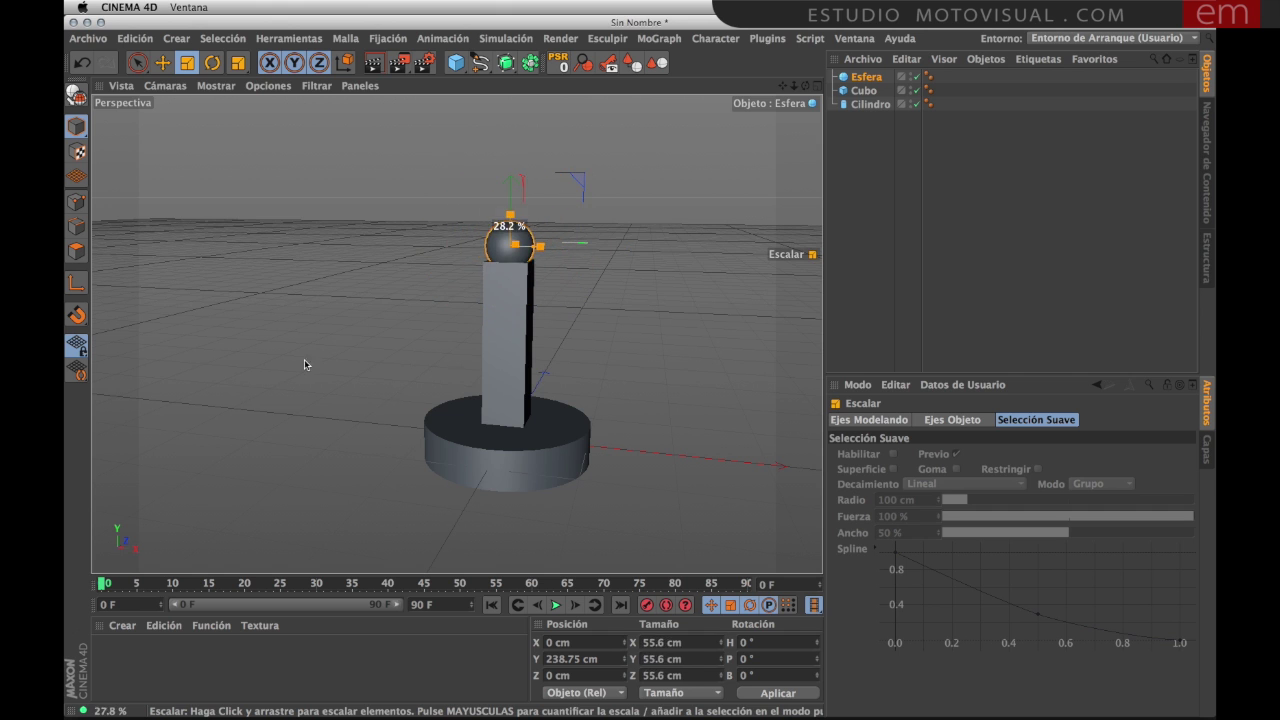
# Step: Duplicate the post cube as Cubo.1, shrink it, and raise it above the sphere to Y 331.499 cm
pyautogui.click(864, 90)
pyautogui.keyDown('ctrl'); pyautogui.moveTo(868, 103); pyautogui.dragTo(868, 104); pyautogui.keyUp('ctrl')
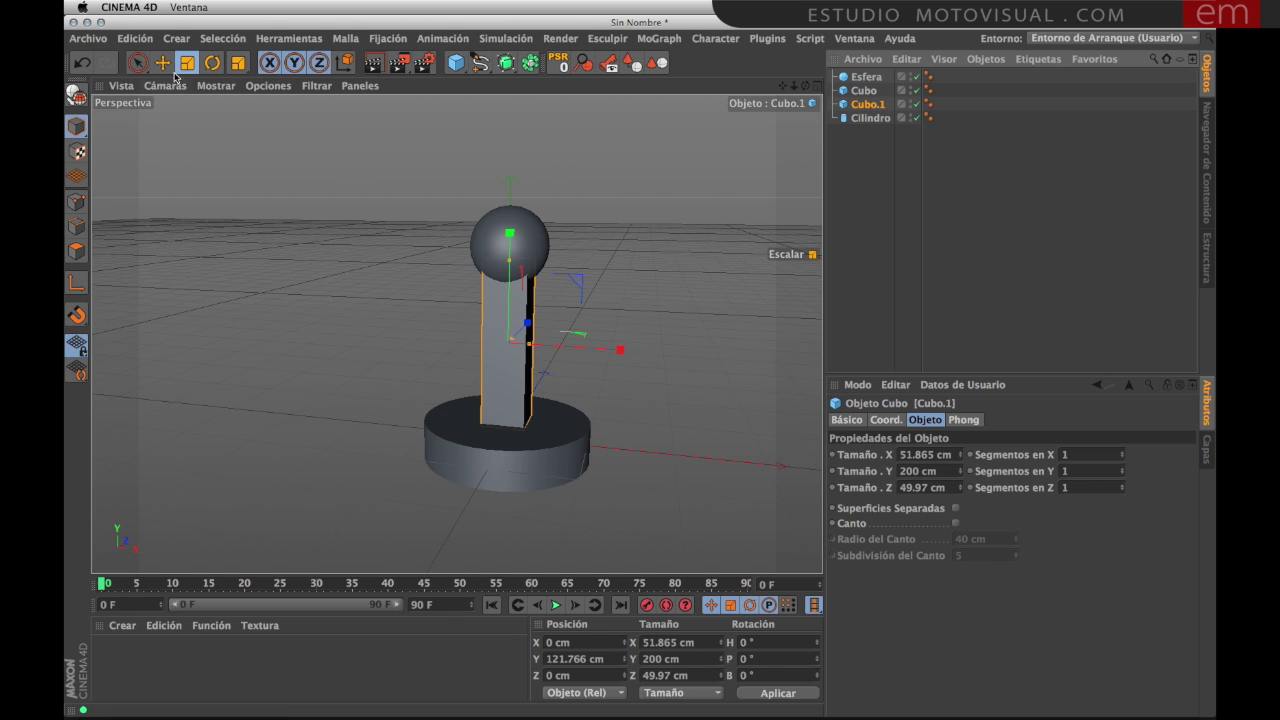
pyautogui.moveTo(625, 230)
pyautogui.mouseDown()
pyautogui.moveTo(508, 320)
pyautogui.moveTo(470, 300)
pyautogui.mouseUp()
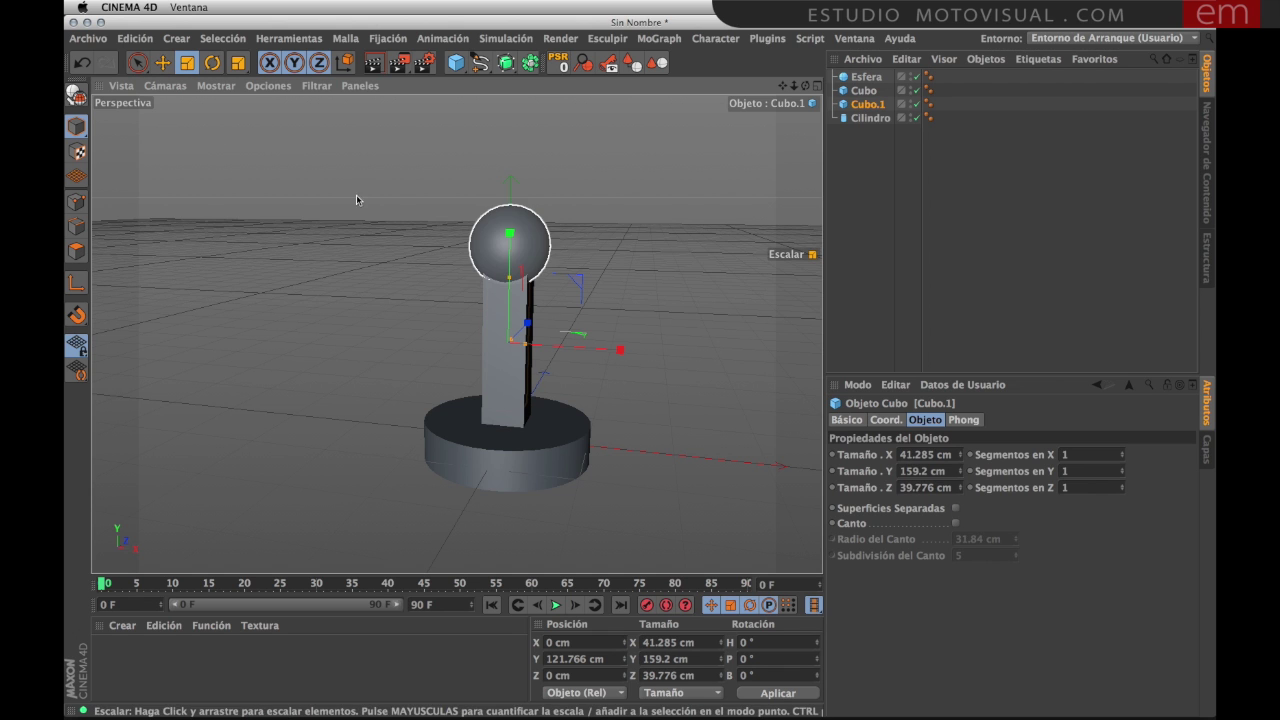
pyautogui.press('e')
pyautogui.moveTo(510, 235); pyautogui.dragTo(520, 58)
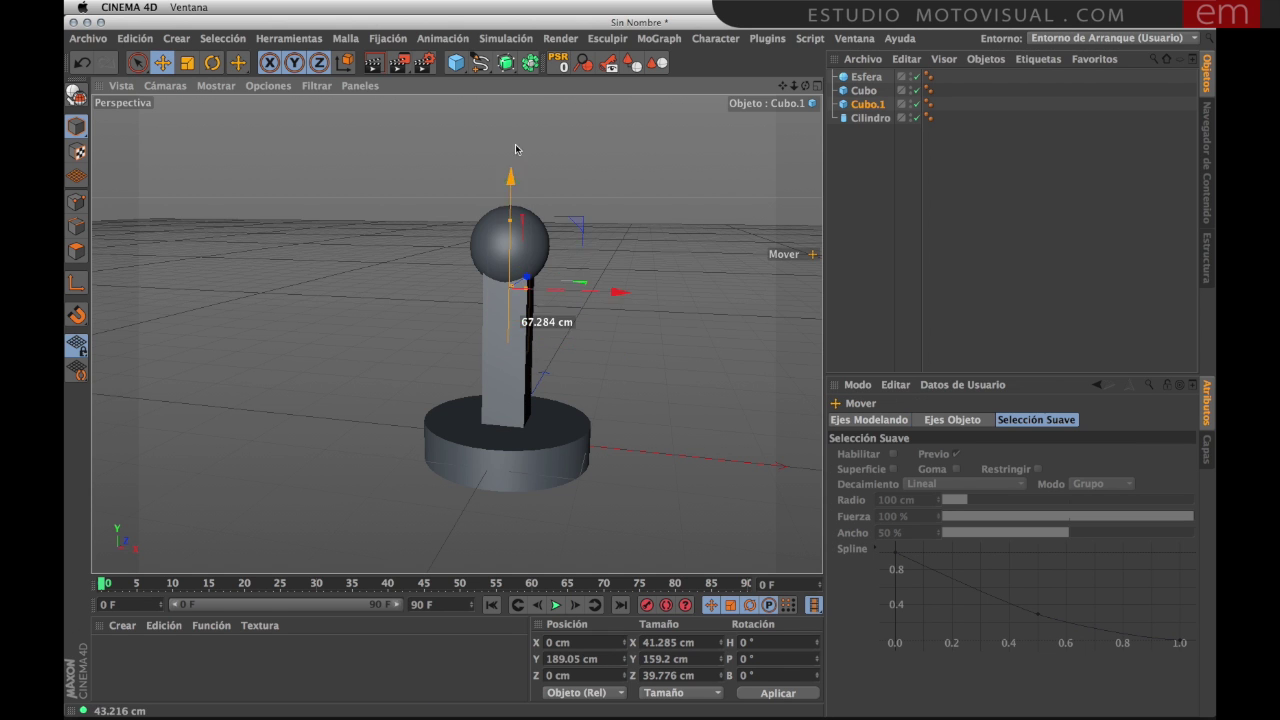
pyautogui.click(212, 62)
pyautogui.moveTo(560, 130)
pyautogui.mouseDown()
pyautogui.moveTo(573, 238)
pyautogui.moveTo(535, 205)
pyautogui.moveTo(531, 348)
pyautogui.mouseUp()
pyautogui.hotkey('ctrl', 'z')
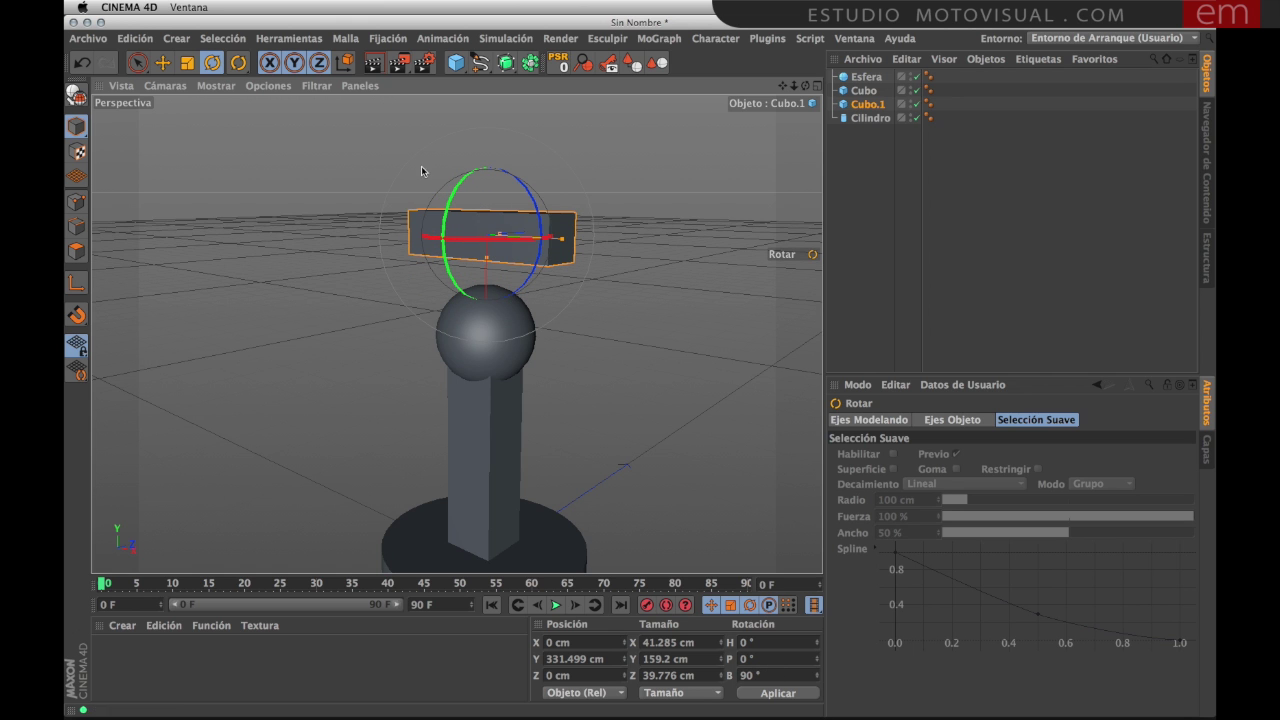
# Step: Slide Cubo.1 out from the top sphere as a horizontal arm and sketch marks for the mount points
pyautogui.click(162, 62)
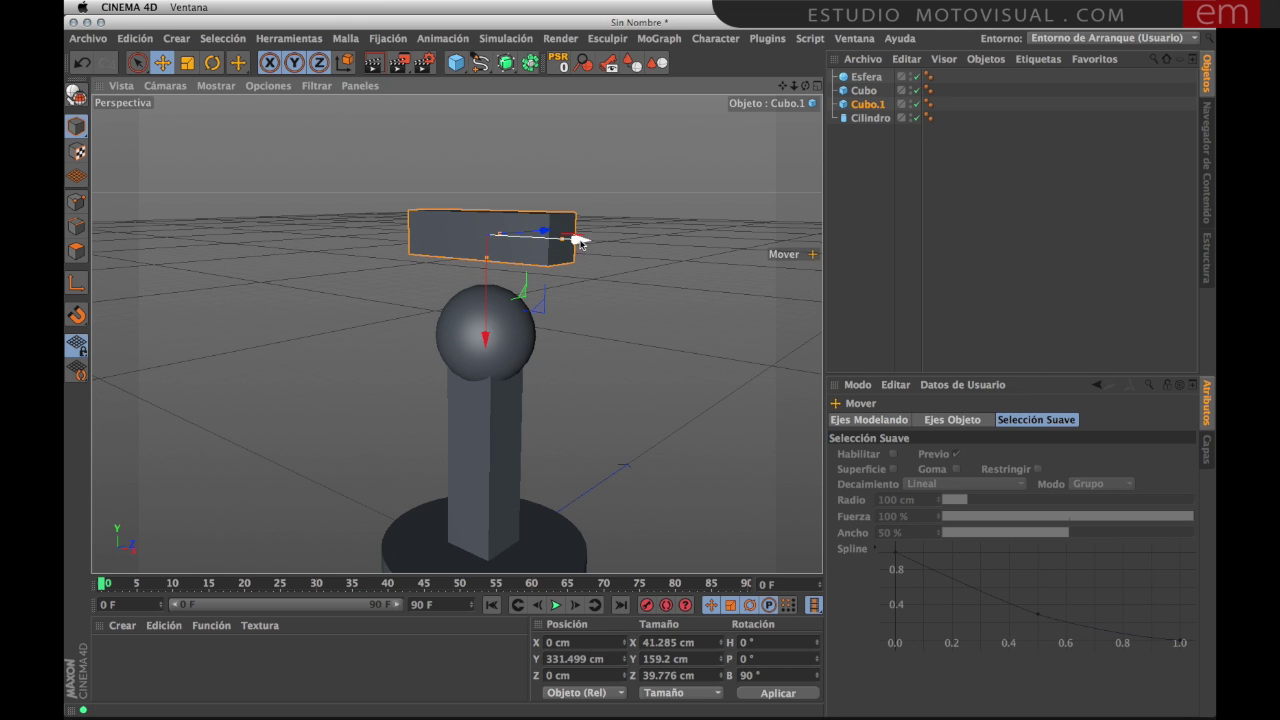
pyautogui.moveTo(580, 240)
pyautogui.mouseDown()
pyautogui.moveTo(657, 240)
pyautogui.moveTo(644, 327)
pyautogui.moveTo(578, 215)
pyautogui.mouseUp()
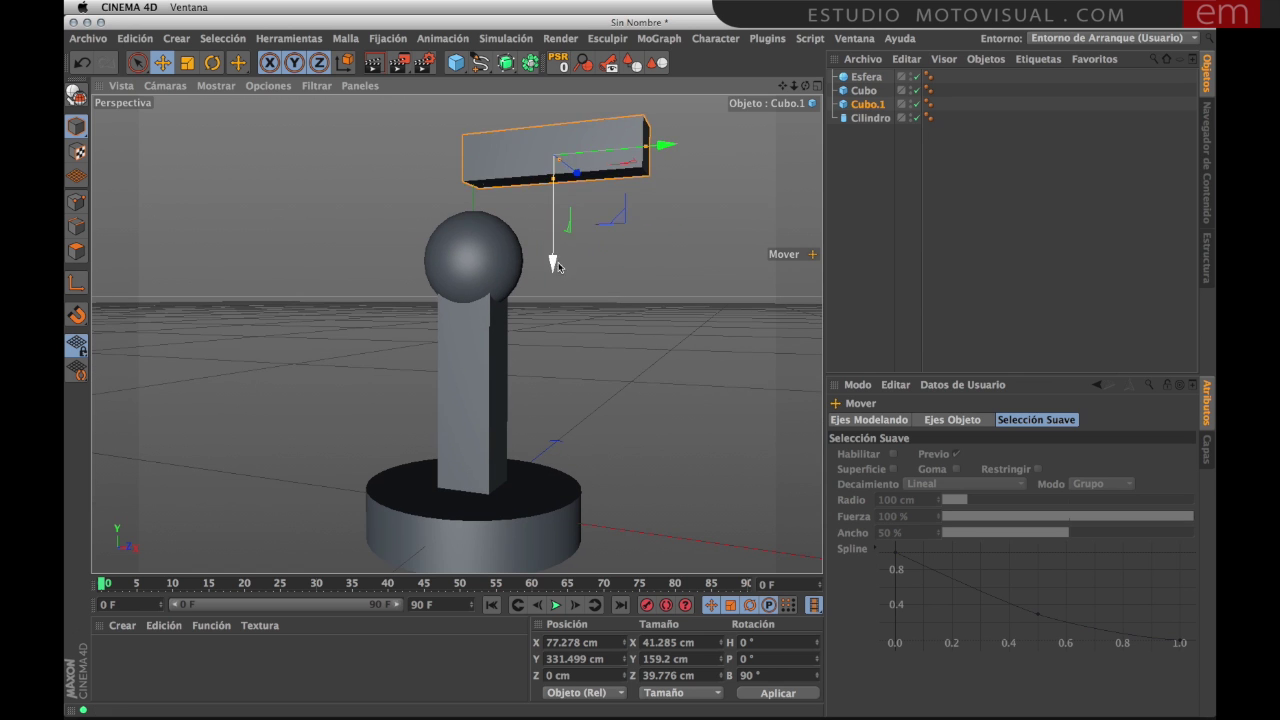
pyautogui.moveTo(554, 263); pyautogui.dragTo(545, 360)
pyautogui.moveTo(663, 249)
pyautogui.mouseDown()
pyautogui.moveTo(700, 253)
pyautogui.moveTo(436, 477)
pyautogui.mouseUp()
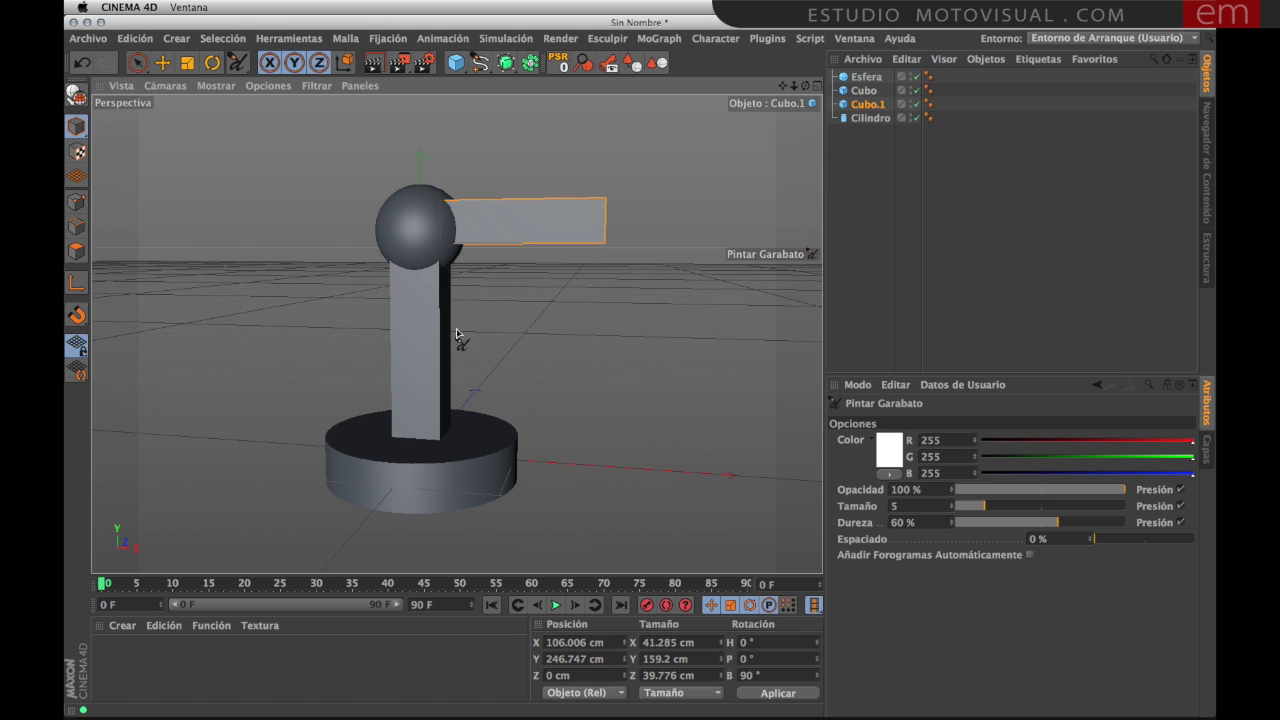
pyautogui.moveTo(441, 328); pyautogui.dragTo(520, 240)
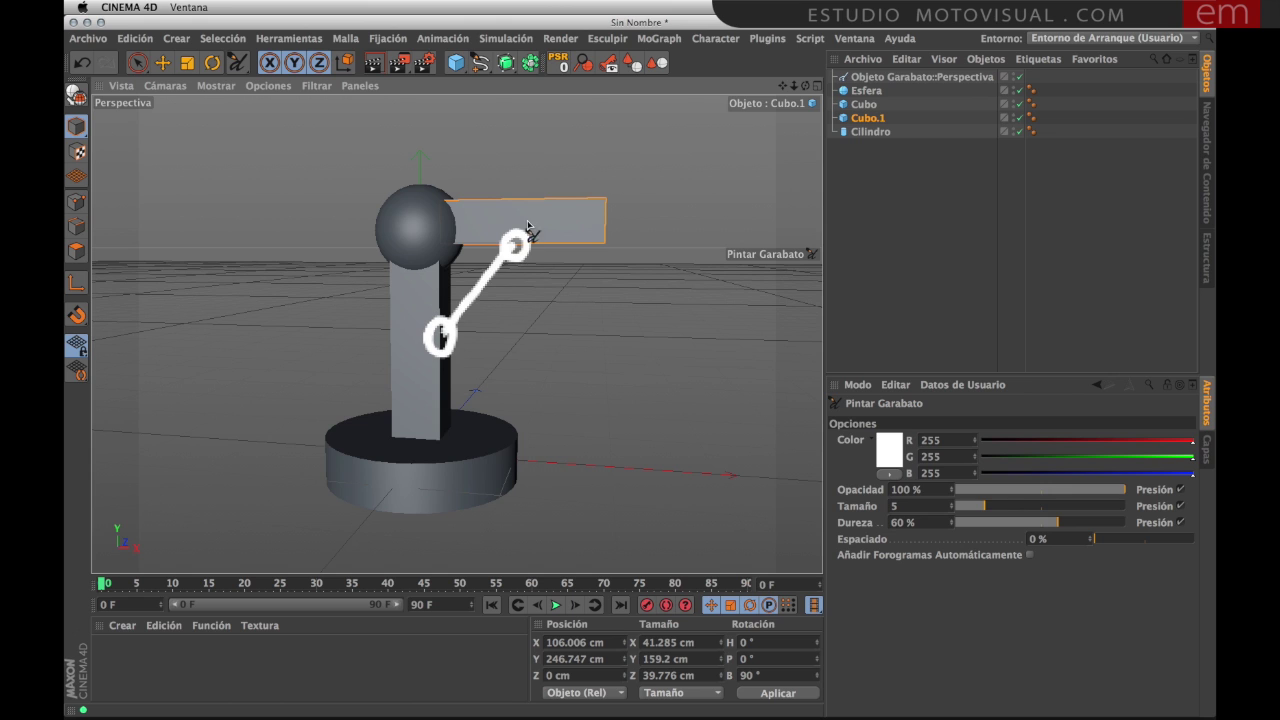
pyautogui.moveTo(583, 184)
pyautogui.mouseDown()
pyautogui.moveTo(571, 134)
pyautogui.moveTo(596, 148)
pyautogui.mouseUp()
pyautogui.moveTo(586, 262)
pyautogui.mouseDown()
pyautogui.moveTo(578, 318)
pyautogui.moveTo(594, 306)
pyautogui.moveTo(604, 340)
pyautogui.mouseUp()
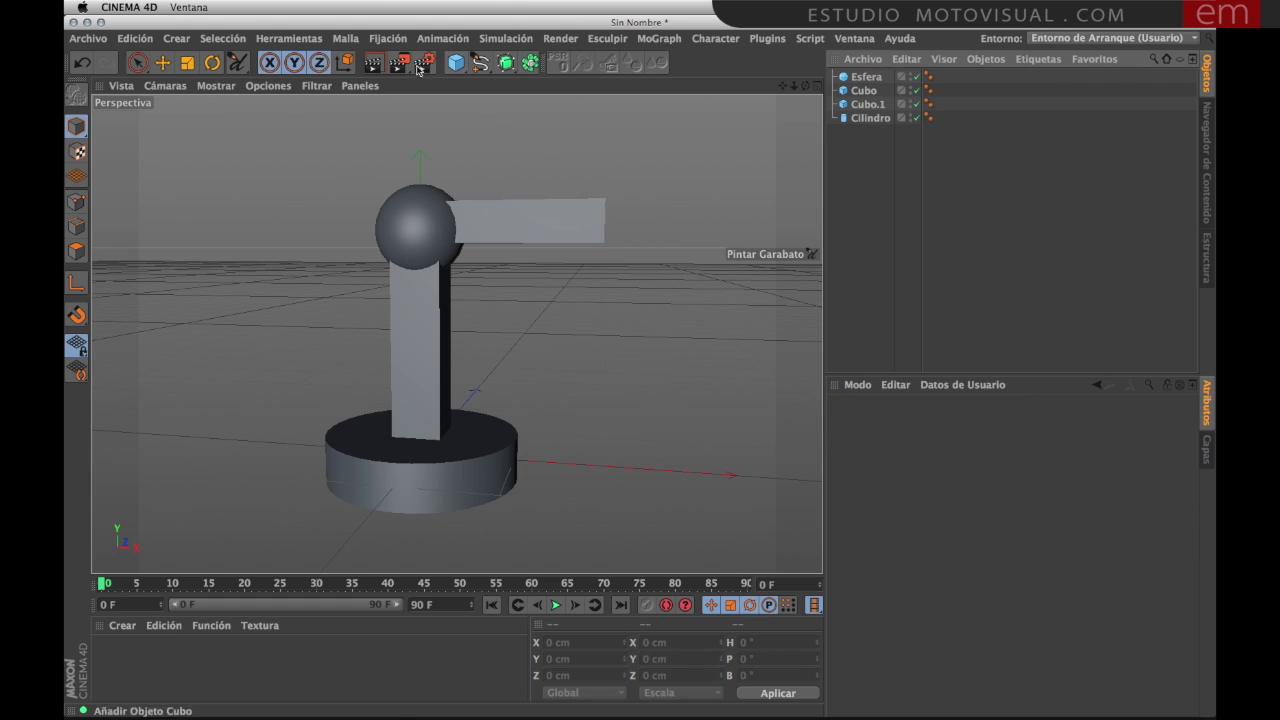
# Step: Duplicate the top sphere twice, shrink the copies to about half size, and move them beside the pillar
pyautogui.click(862, 91)
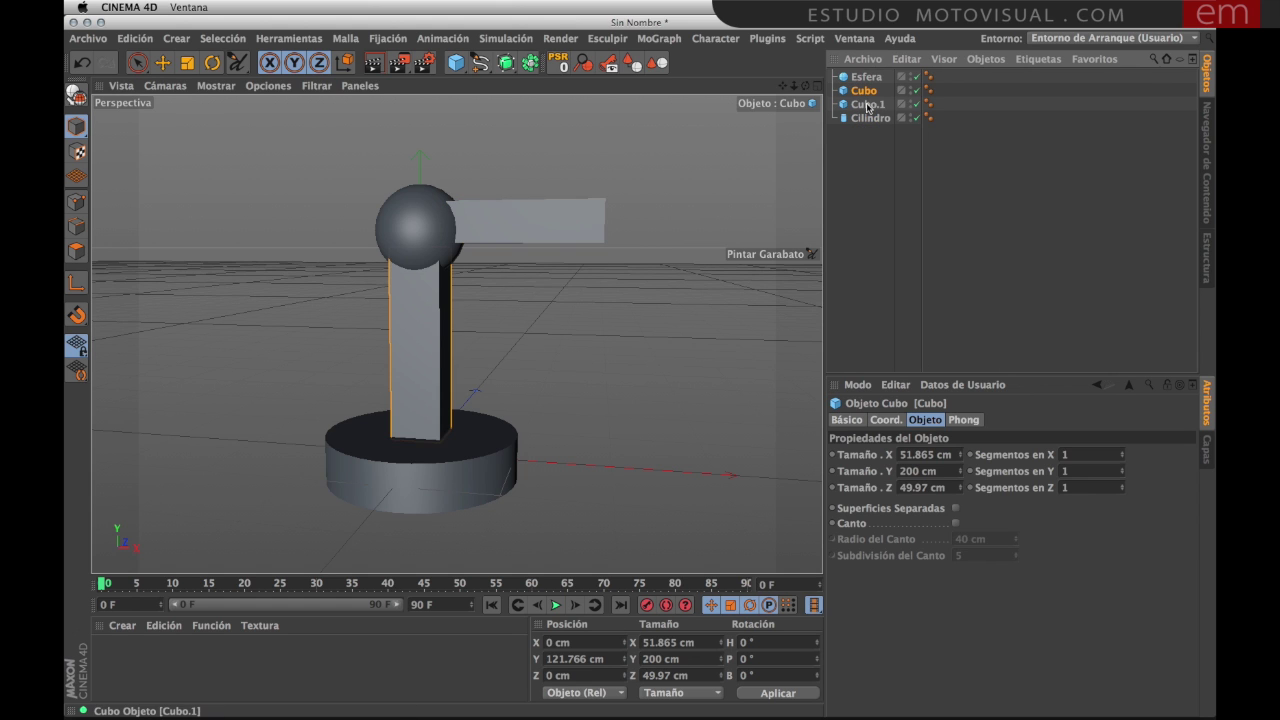
pyautogui.click(863, 90)
pyautogui.click(865, 78)
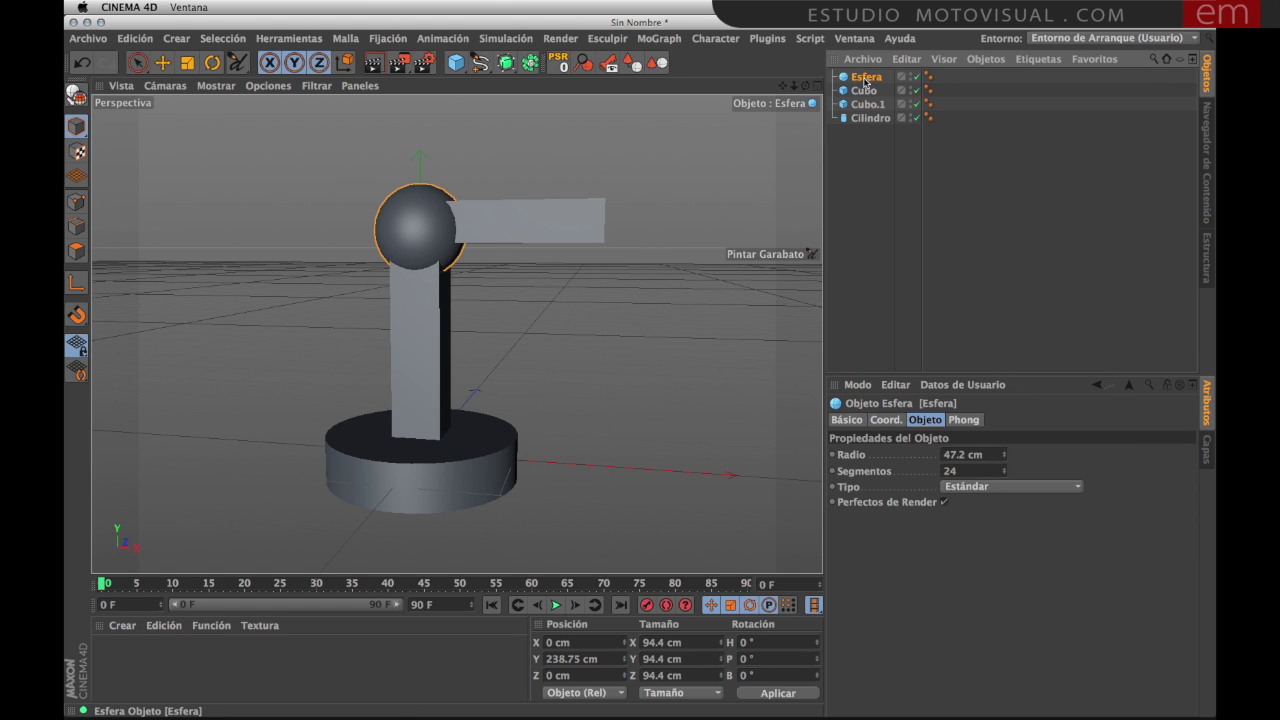
pyautogui.keyDown('ctrl'); pyautogui.moveTo(862, 90); pyautogui.dragTo(880, 100); pyautogui.keyUp('ctrl')
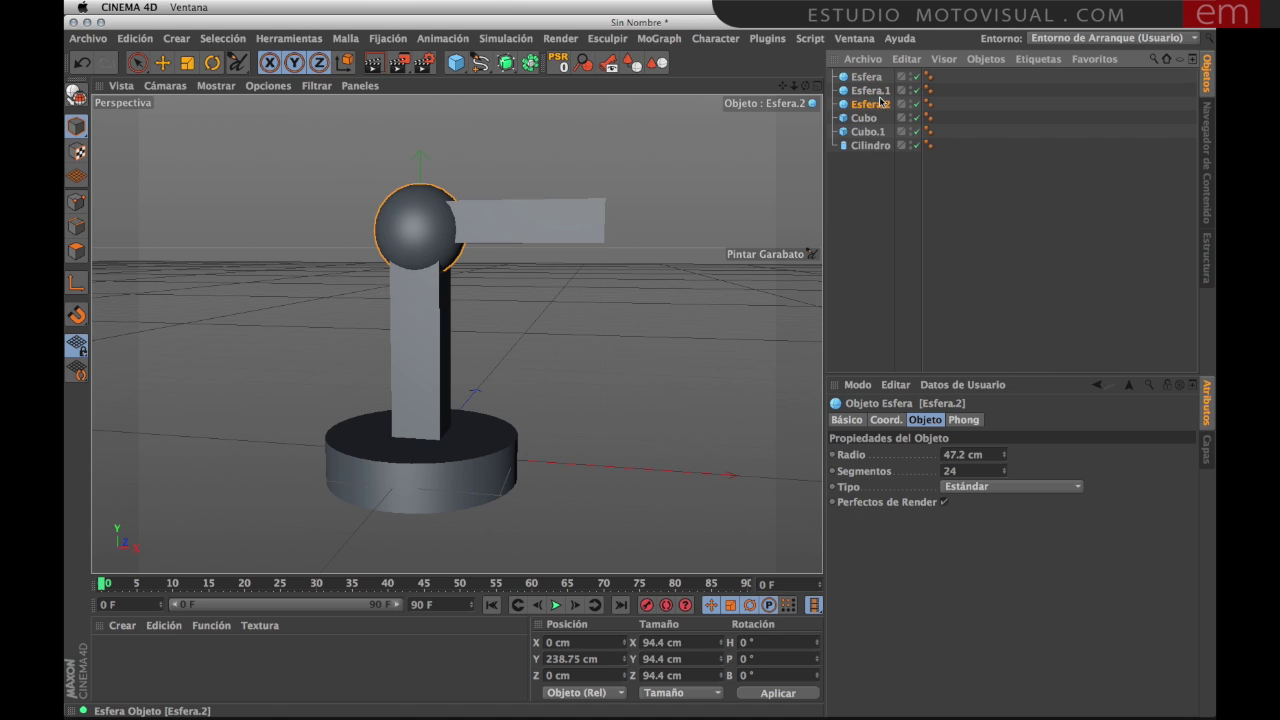
pyautogui.click(870, 91)
pyautogui.keyDown('shift'); pyautogui.click(874, 105); pyautogui.keyUp('shift')
pyautogui.click(187, 62)
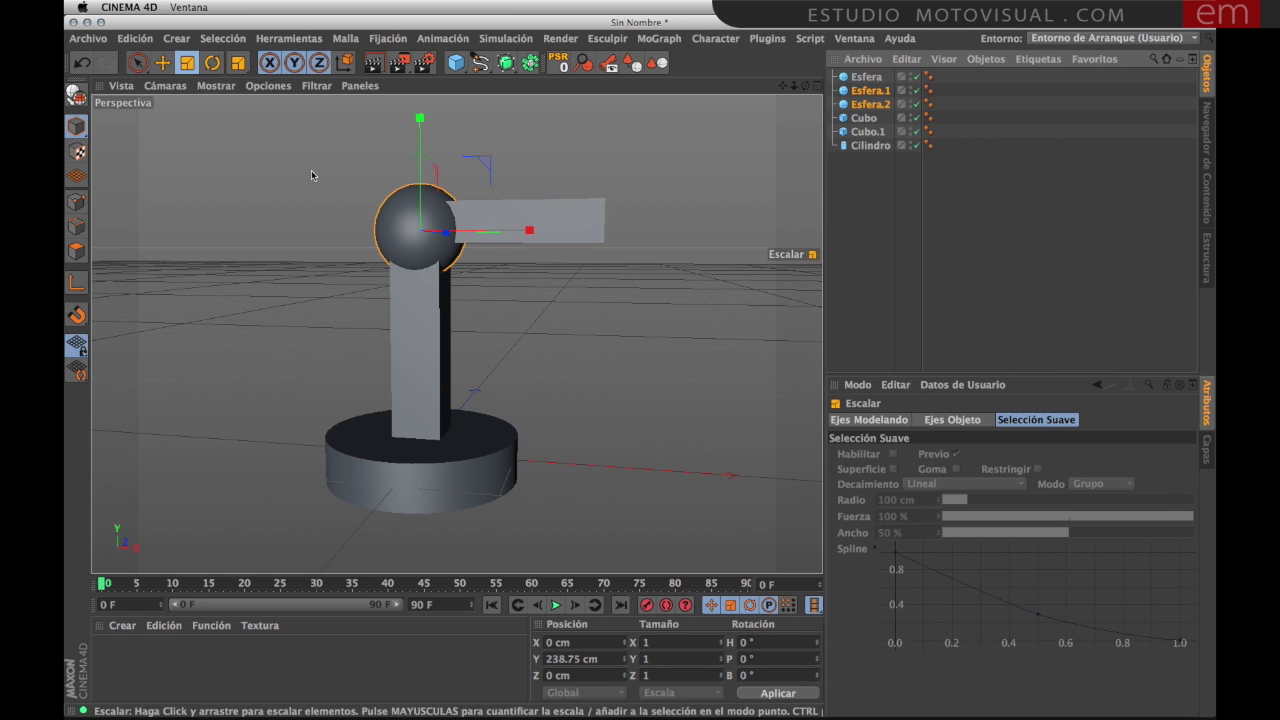
pyautogui.moveTo(697, 146); pyautogui.dragTo(470, 255)
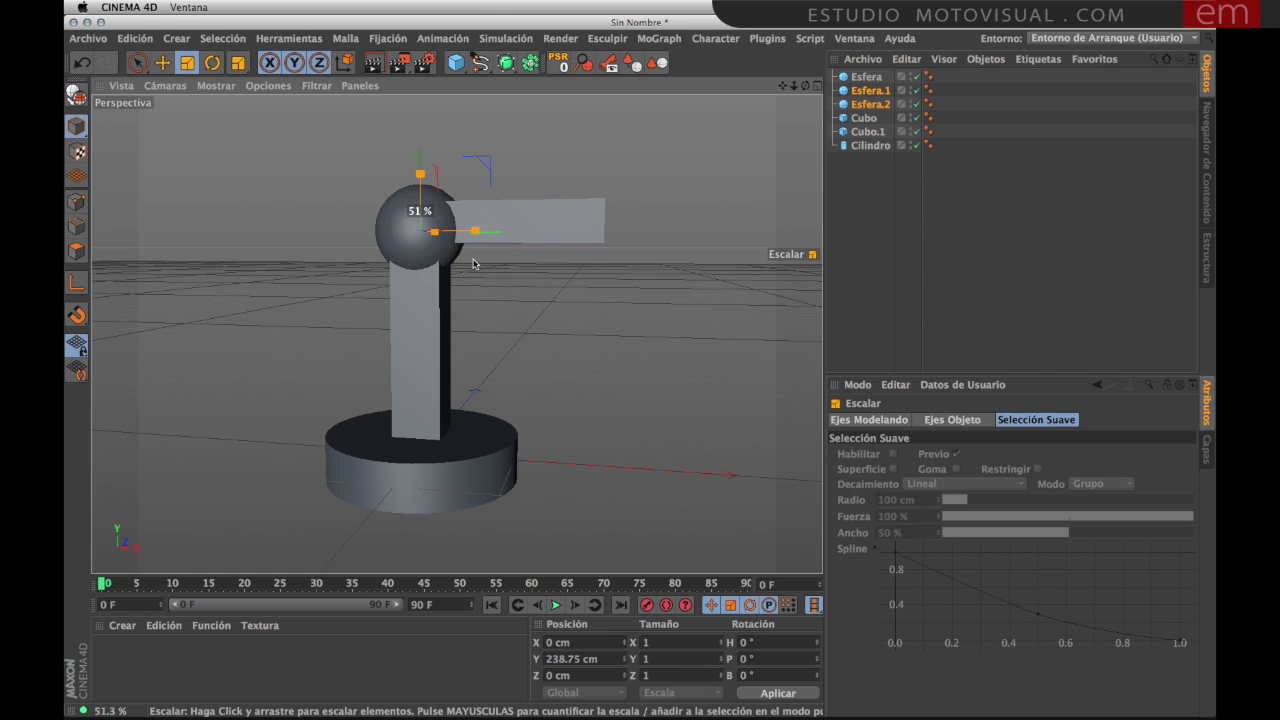
pyautogui.click(162, 62)
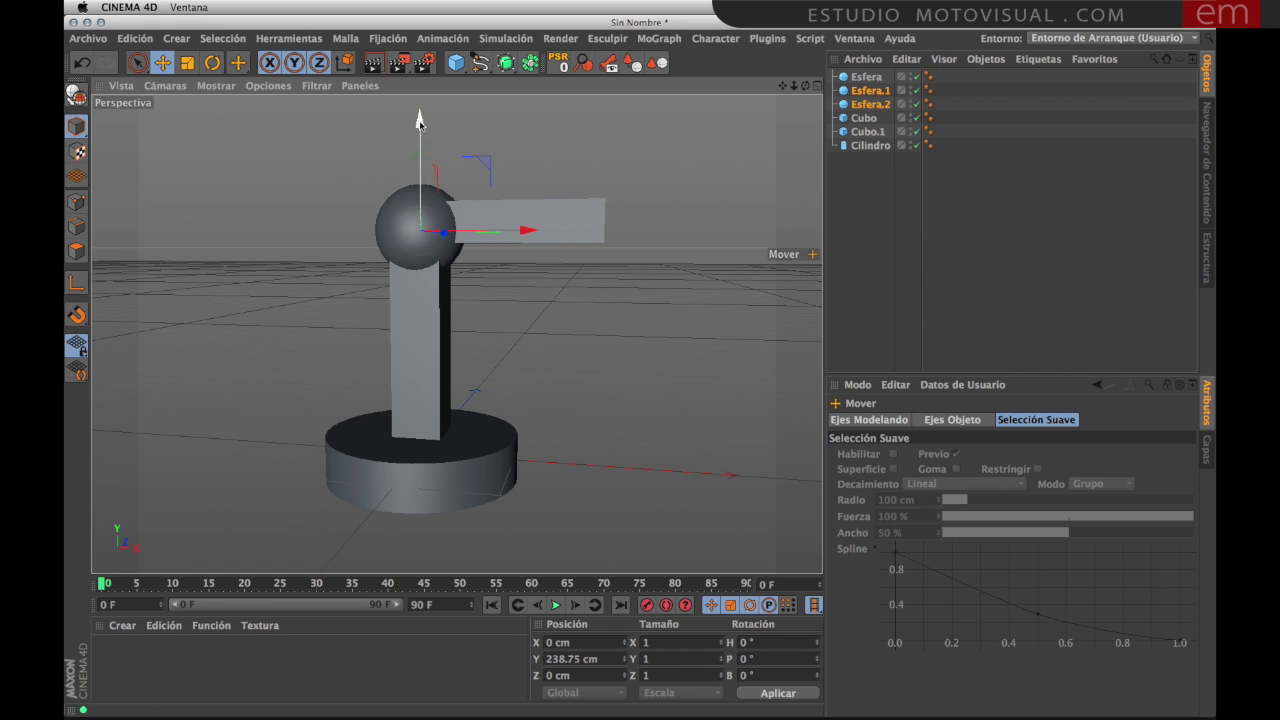
pyautogui.moveTo(420, 125); pyautogui.dragTo(421, 253)
pyautogui.moveTo(520, 357); pyautogui.dragTo(501, 302)
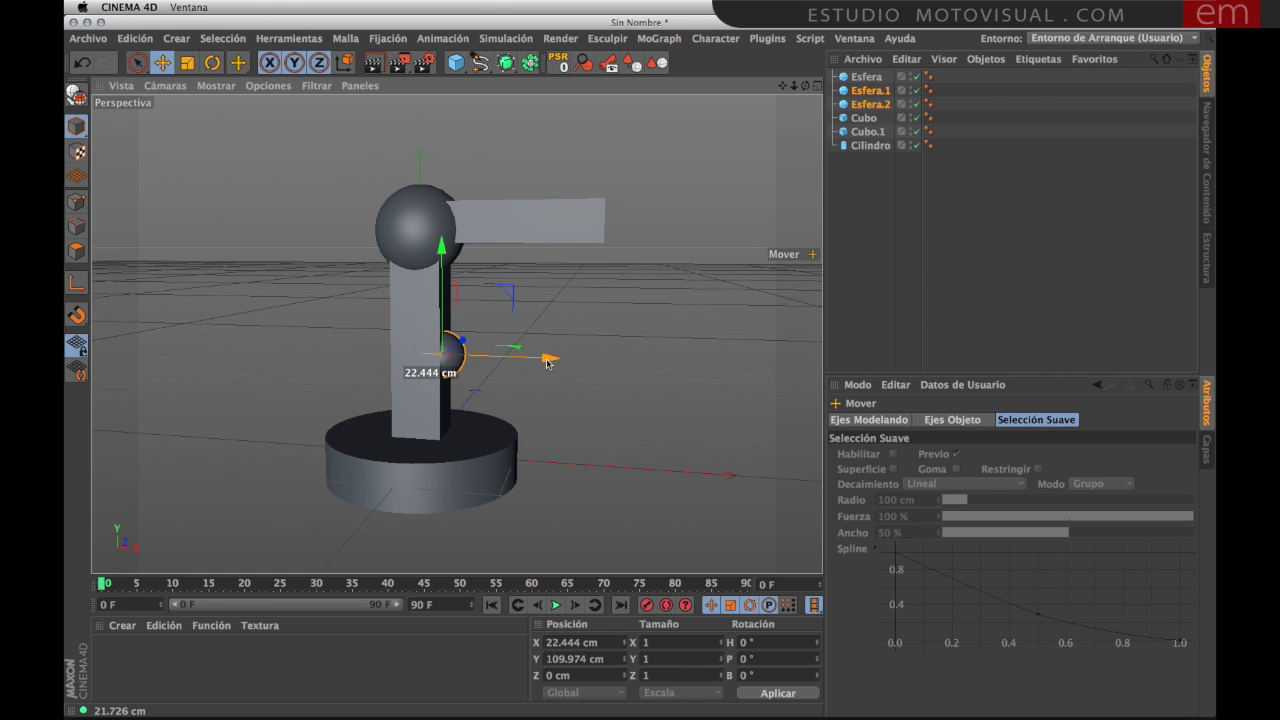
pyautogui.moveTo(548, 357); pyautogui.dragTo(553, 357)
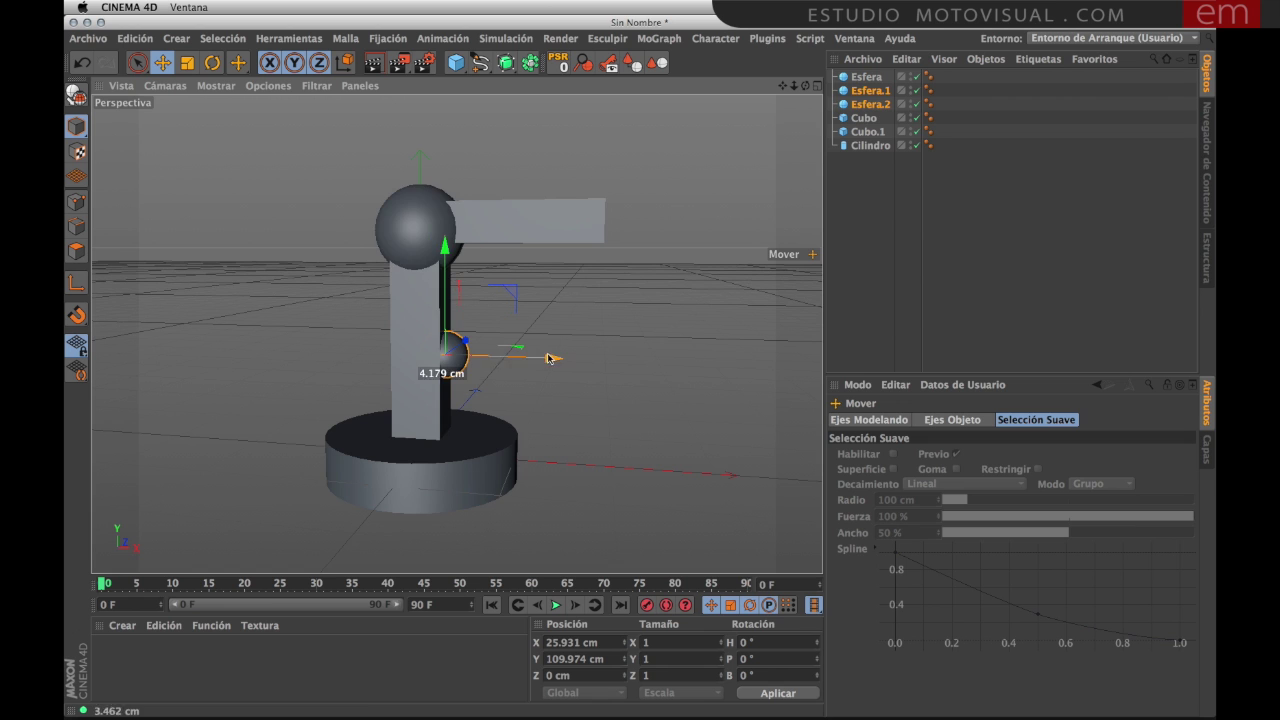
# Step: Move Esfera.2 up under the arm and shrink it a little more
pyautogui.click(870, 180)
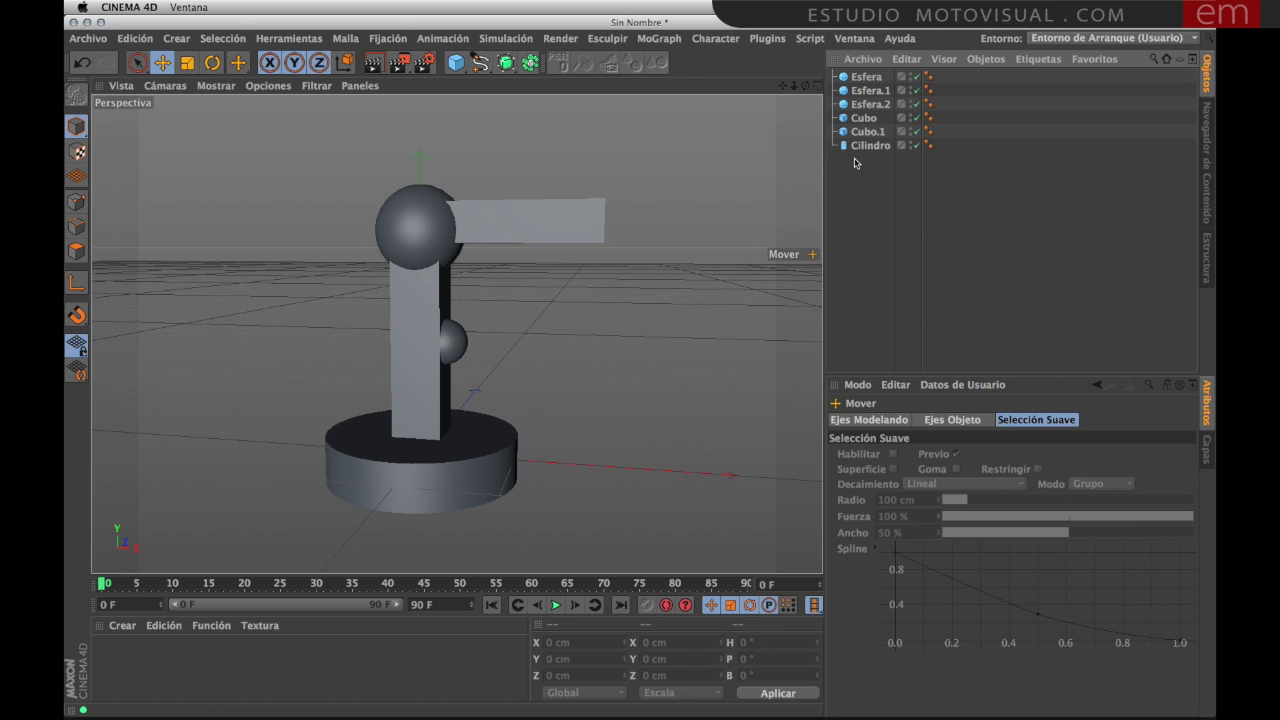
pyautogui.click(868, 104)
pyautogui.moveTo(517, 280)
pyautogui.mouseDown()
pyautogui.moveTo(612, 172)
pyautogui.moveTo(377, 106)
pyautogui.mouseUp()
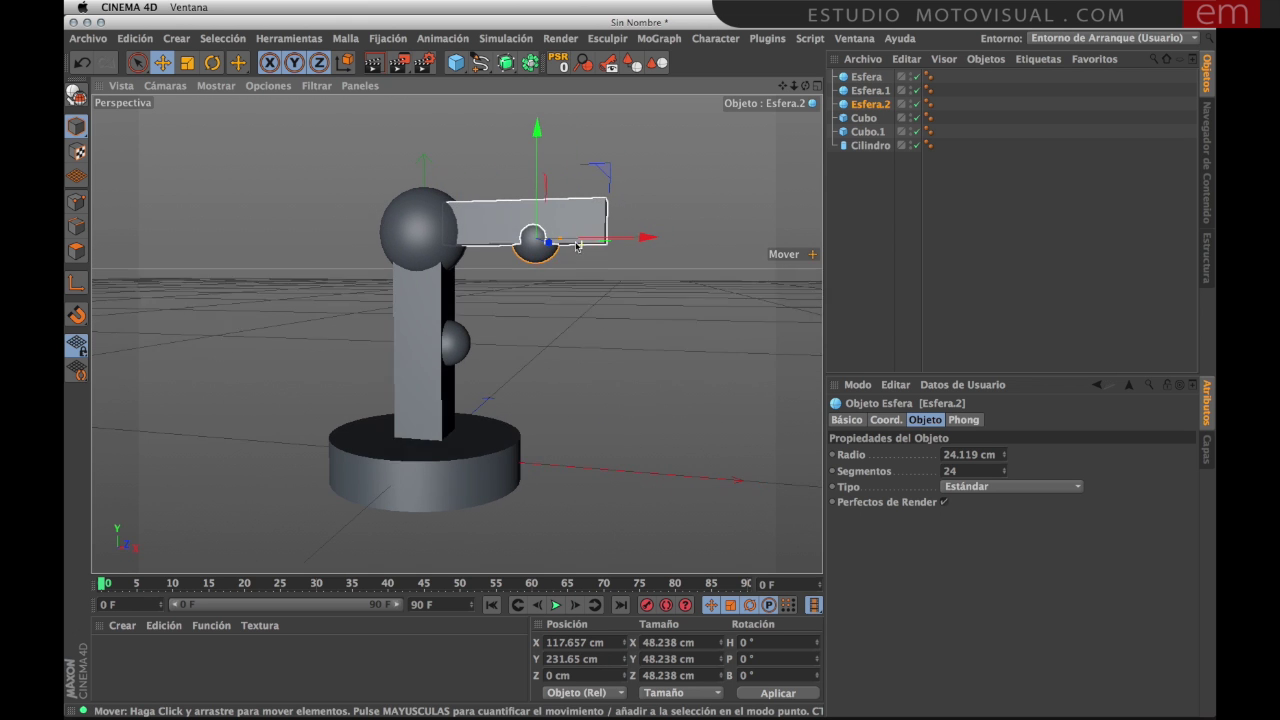
pyautogui.click(187, 62)
pyautogui.moveTo(511, 157)
pyautogui.mouseDown()
pyautogui.moveTo(628, 153)
pyautogui.moveTo(560, 153)
pyautogui.mouseUp()
pyautogui.click(162, 62)
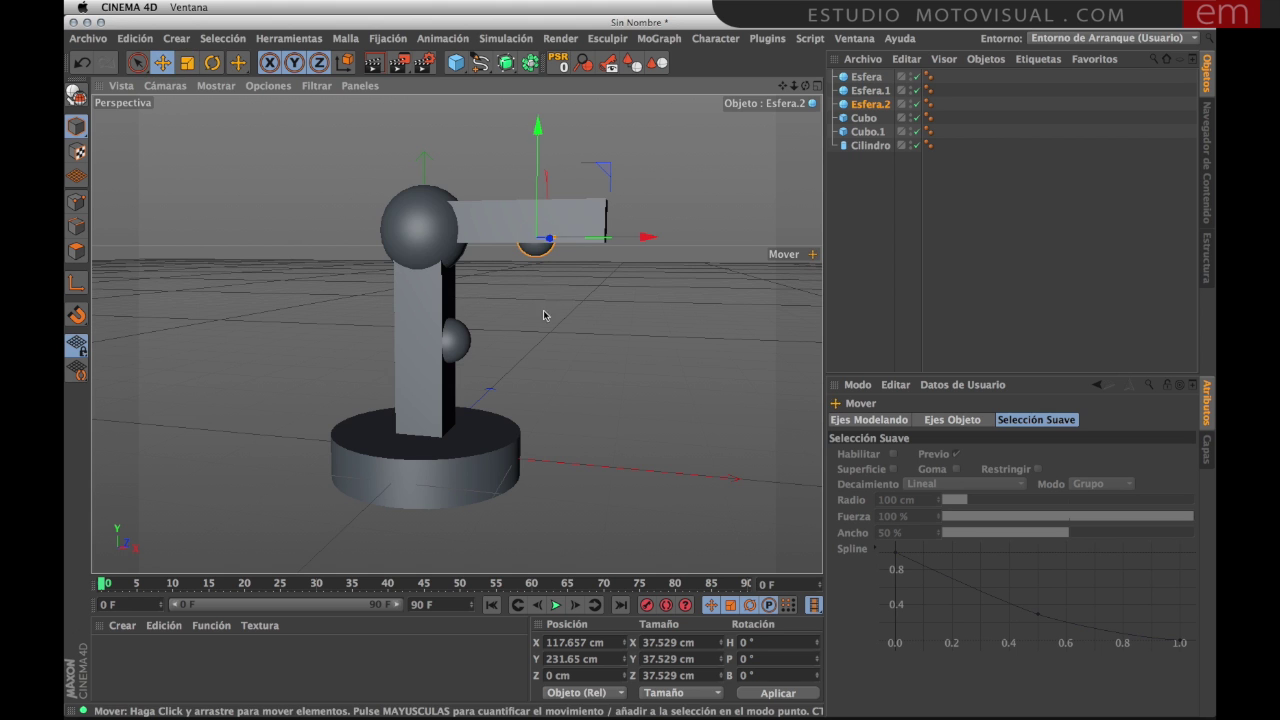
pyautogui.keyDown('alt'); pyautogui.moveTo(321, 193); pyautogui.dragTo(509, 278, button='right'); pyautogui.keyUp('alt')
pyautogui.click(830, 178)
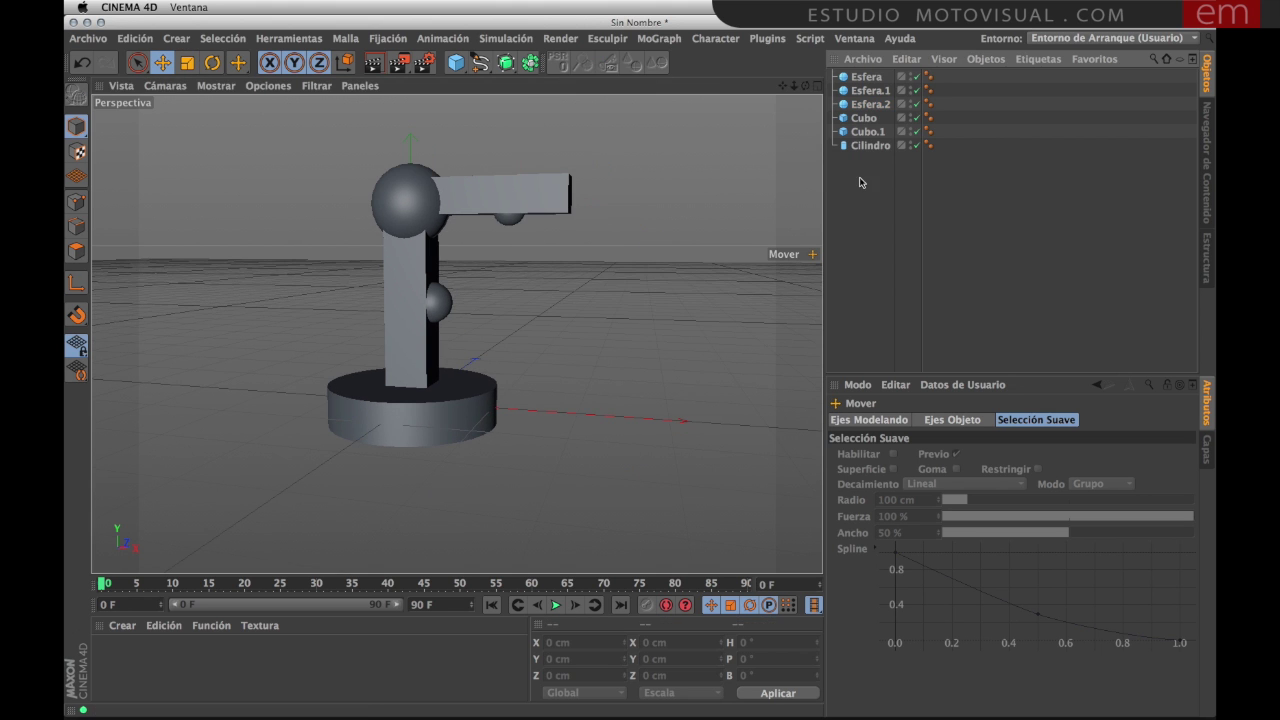
pyautogui.moveTo(506, 277)
pyautogui.keyDown('alt'); pyautogui.mouseDown()
pyautogui.moveTo(526, 286)
pyautogui.moveTo(479, 289)
pyautogui.mouseUp(); pyautogui.keyUp('alt')
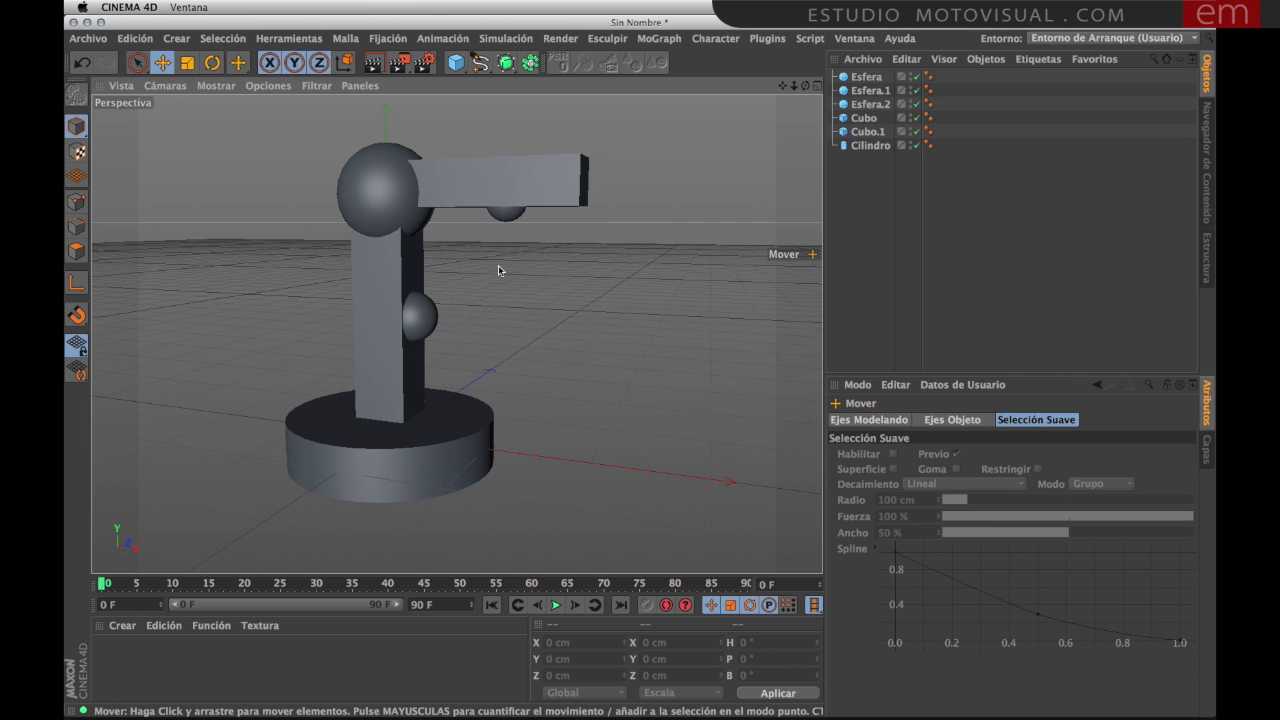
pyautogui.click(443, 183)
pyautogui.moveTo(443, 183)
pyautogui.keyDown('alt'); pyautogui.mouseDown()
pyautogui.moveTo(428, 360)
pyautogui.moveTo(469, 349)
pyautogui.moveTo(494, 366)
pyautogui.mouseUp(); pyautogui.keyUp('alt')
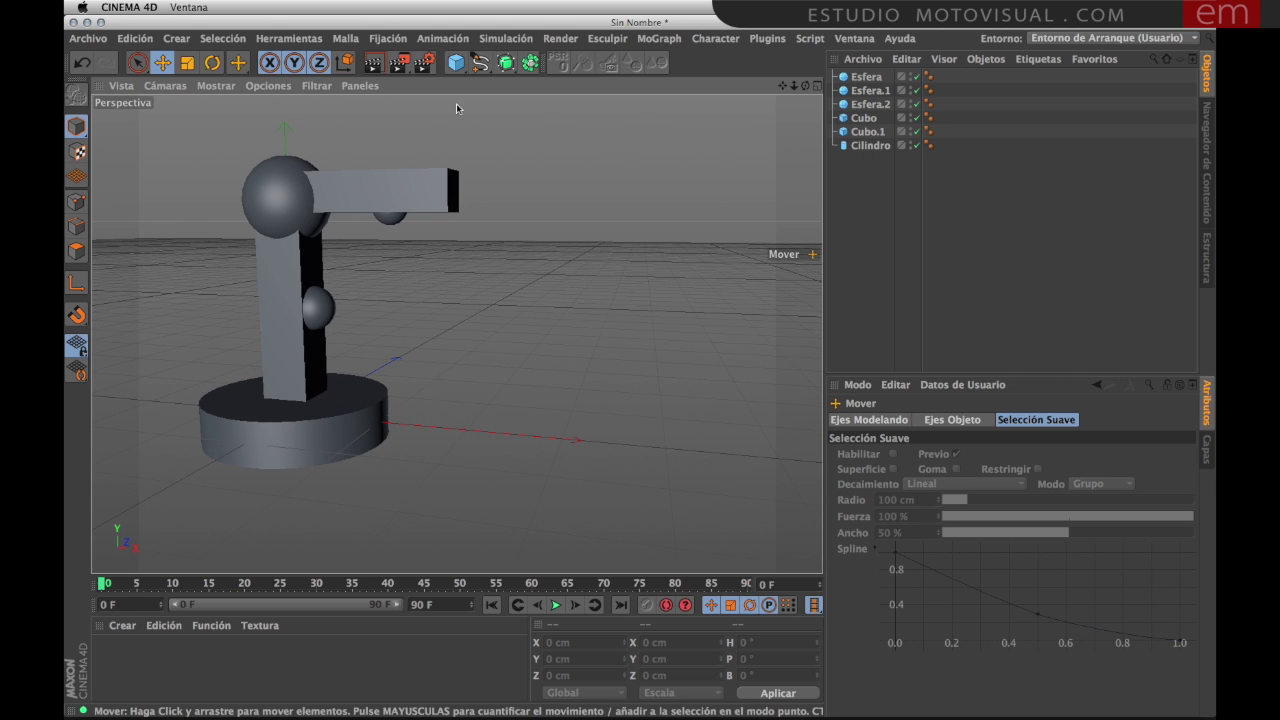
pyautogui.keyDown('alt'); pyautogui.moveTo(598, 402); pyautogui.dragTo(610, 417); pyautogui.keyUp('alt')
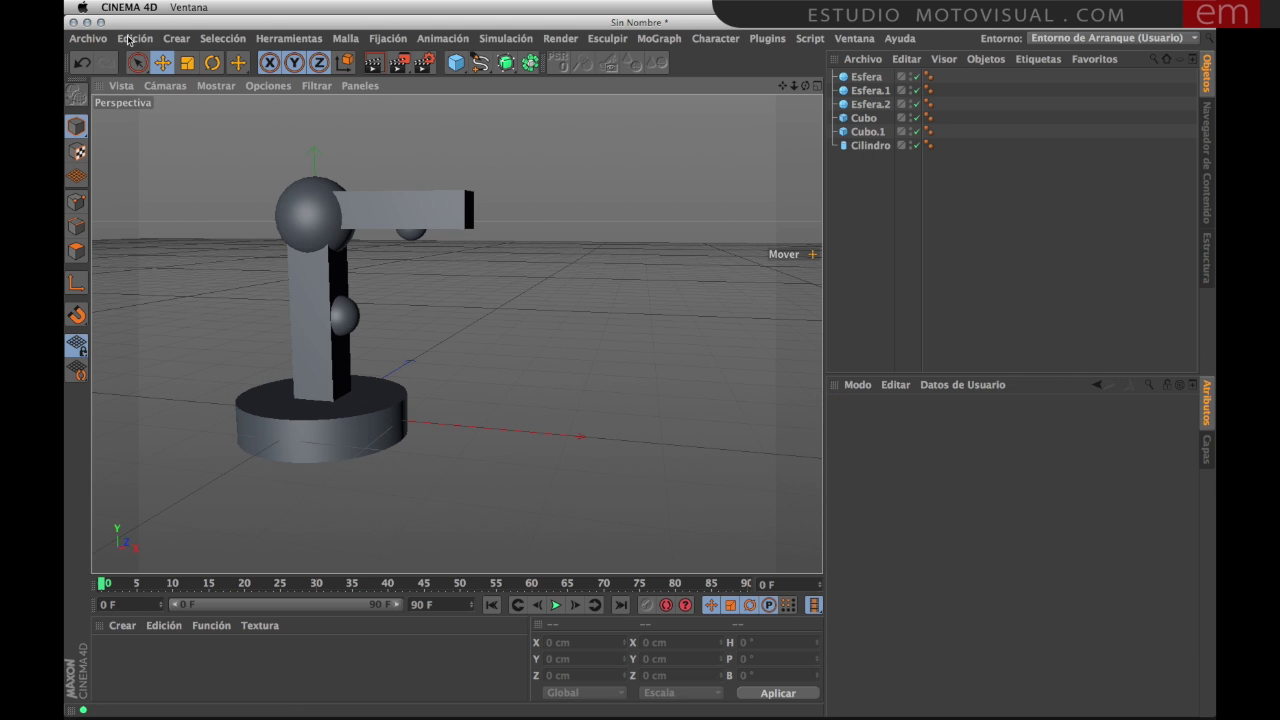
# Step: In a new scene, add a 50 cm-radius cylinder and a 200 cm cube, shifting the cube aside
pyautogui.hotkey('ctrl', 'n')
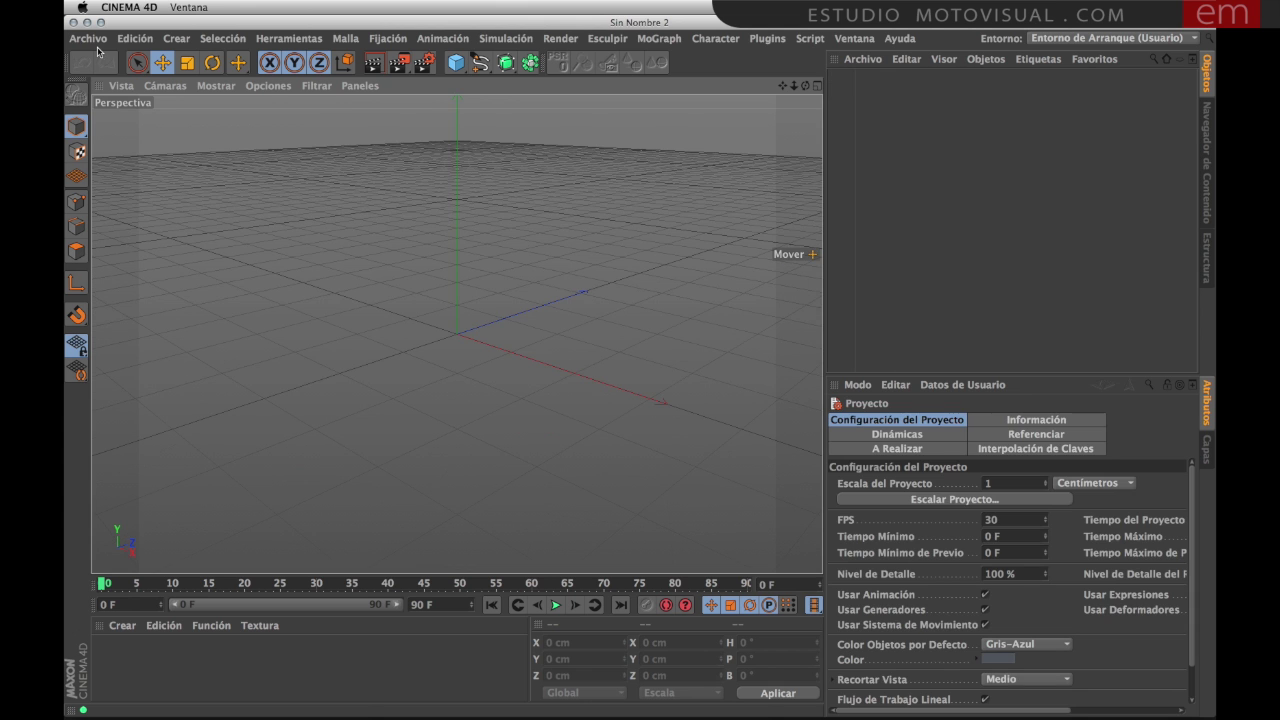
pyautogui.moveTo(456, 62); pyautogui.dragTo(566, 105)
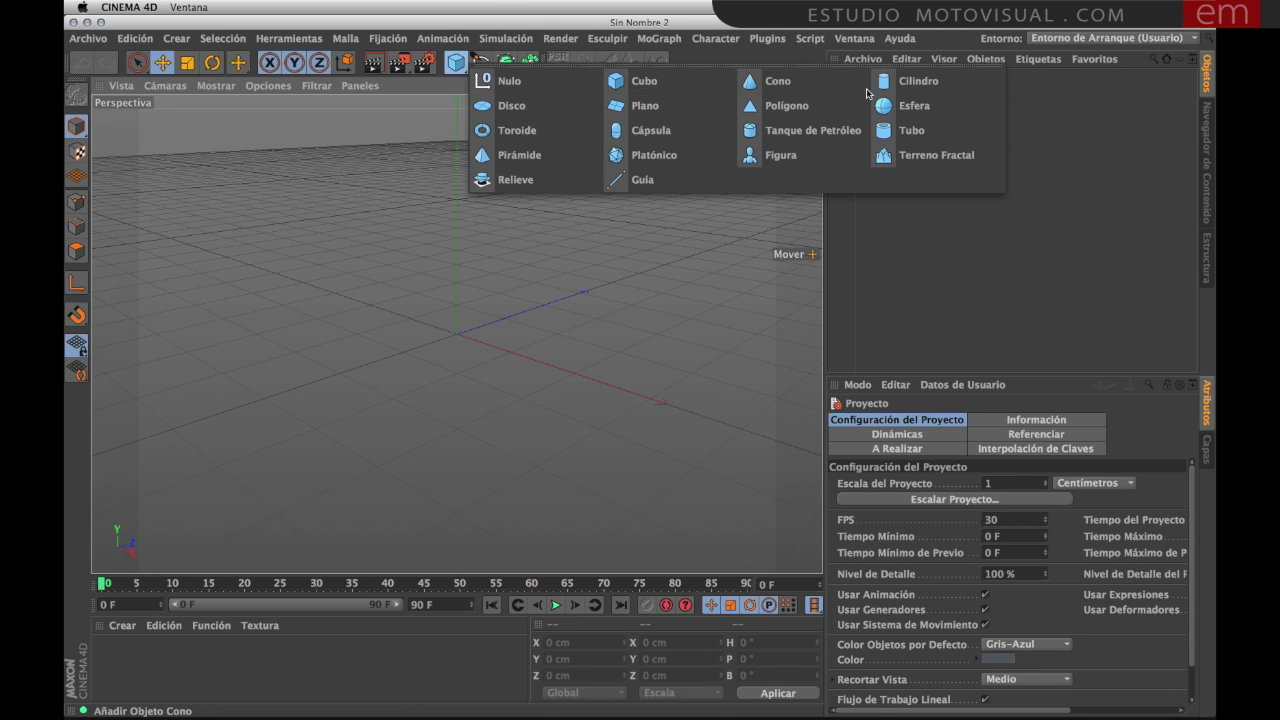
pyautogui.moveTo(868, 93); pyautogui.dragTo(888, 82)
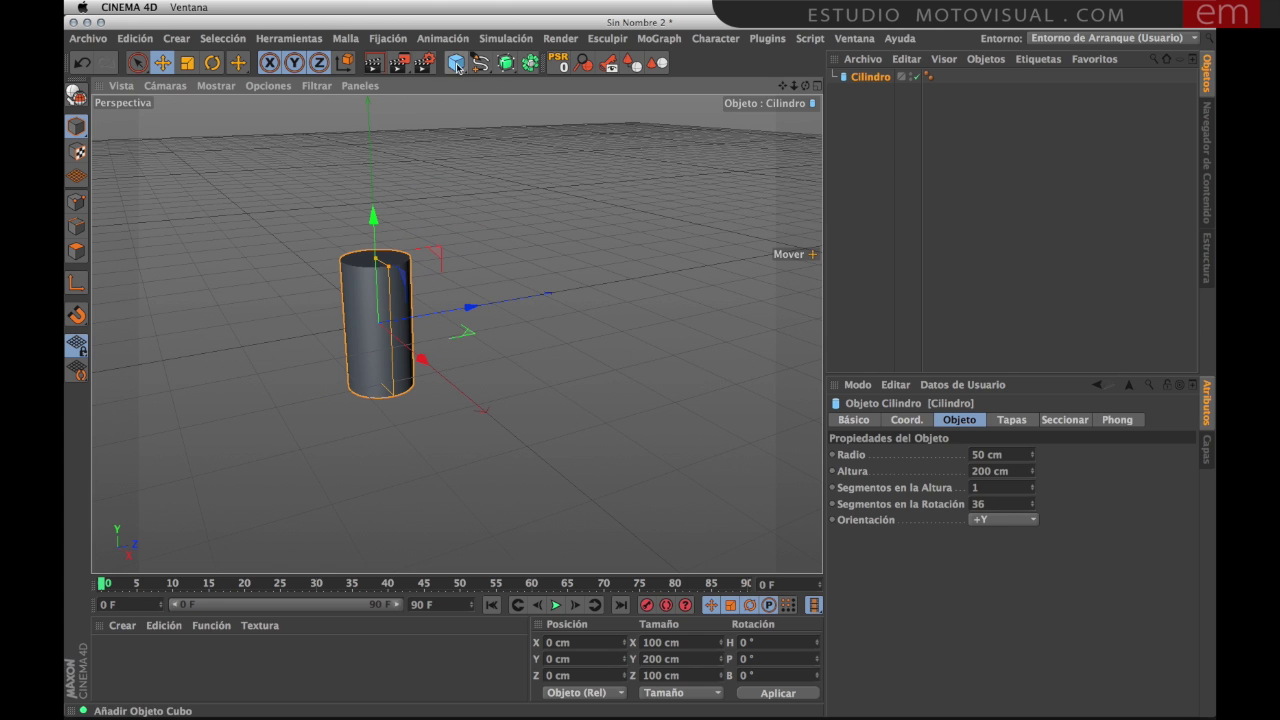
pyautogui.moveTo(457, 64); pyautogui.dragTo(620, 82)
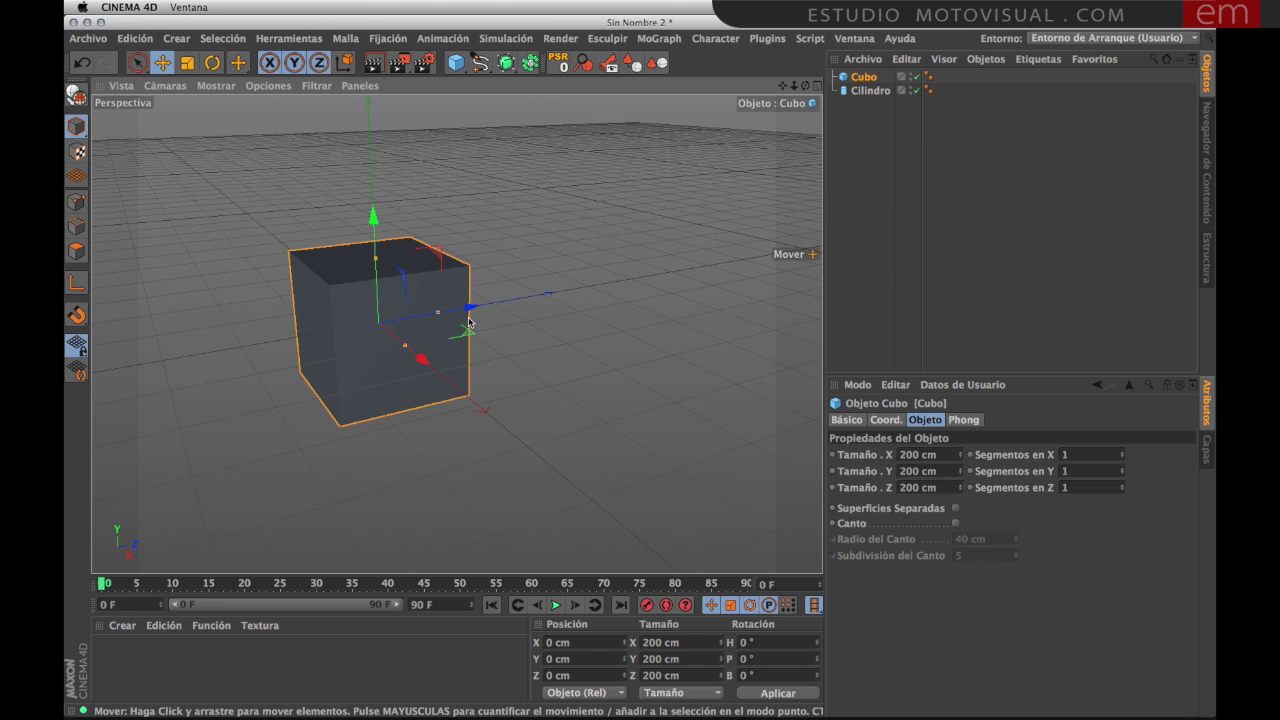
pyautogui.moveTo(469, 322); pyautogui.dragTo(640, 300)
pyautogui.click(445, 280)
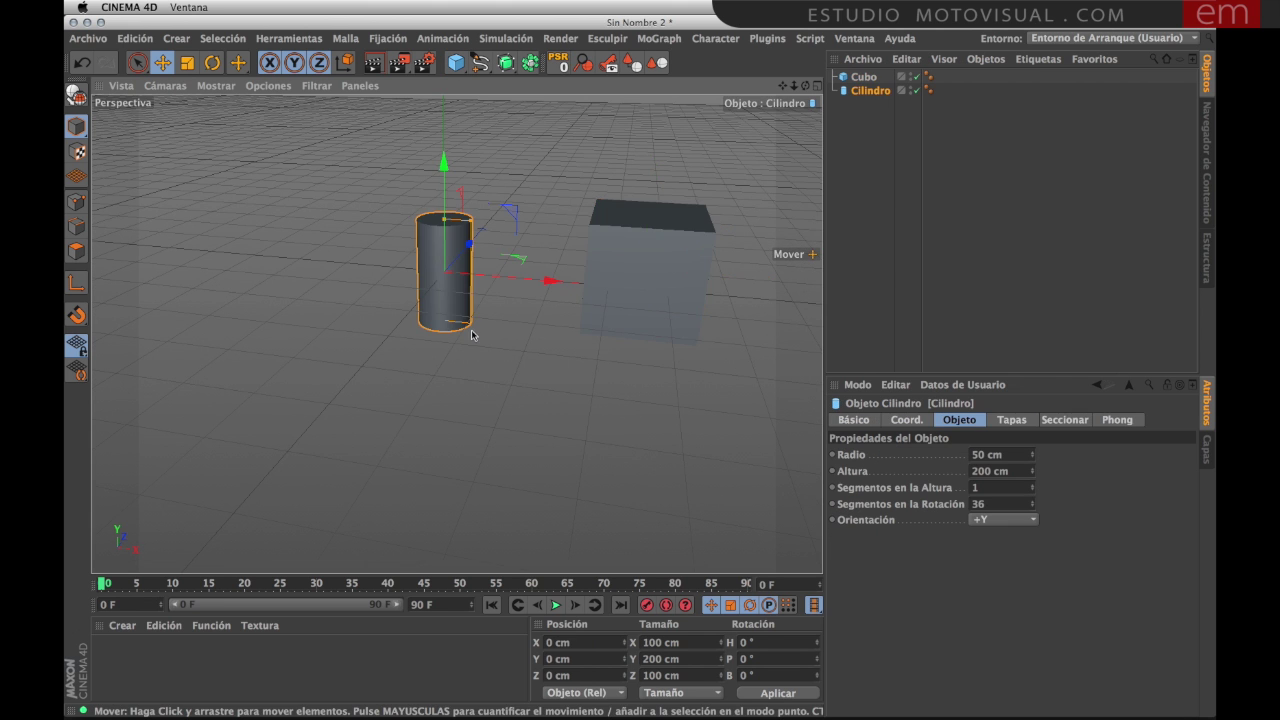
pyautogui.keyDown('alt'); pyautogui.moveTo(471, 329); pyautogui.dragTo(569, 252); pyautogui.keyUp('alt')
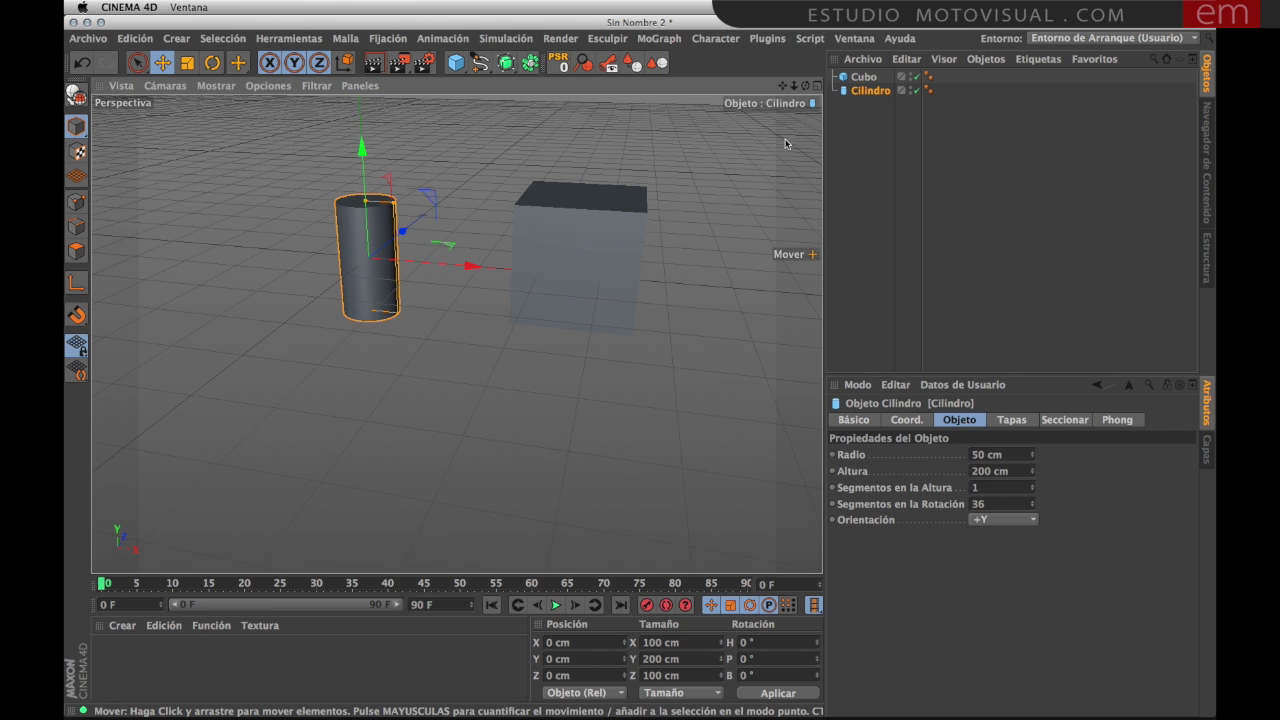
pyautogui.moveTo(437, 290)
pyautogui.keyDown('alt'); pyautogui.mouseDown()
pyautogui.moveTo(414, 266)
pyautogui.moveTo(412, 282)
pyautogui.mouseUp(); pyautogui.keyUp('alt')
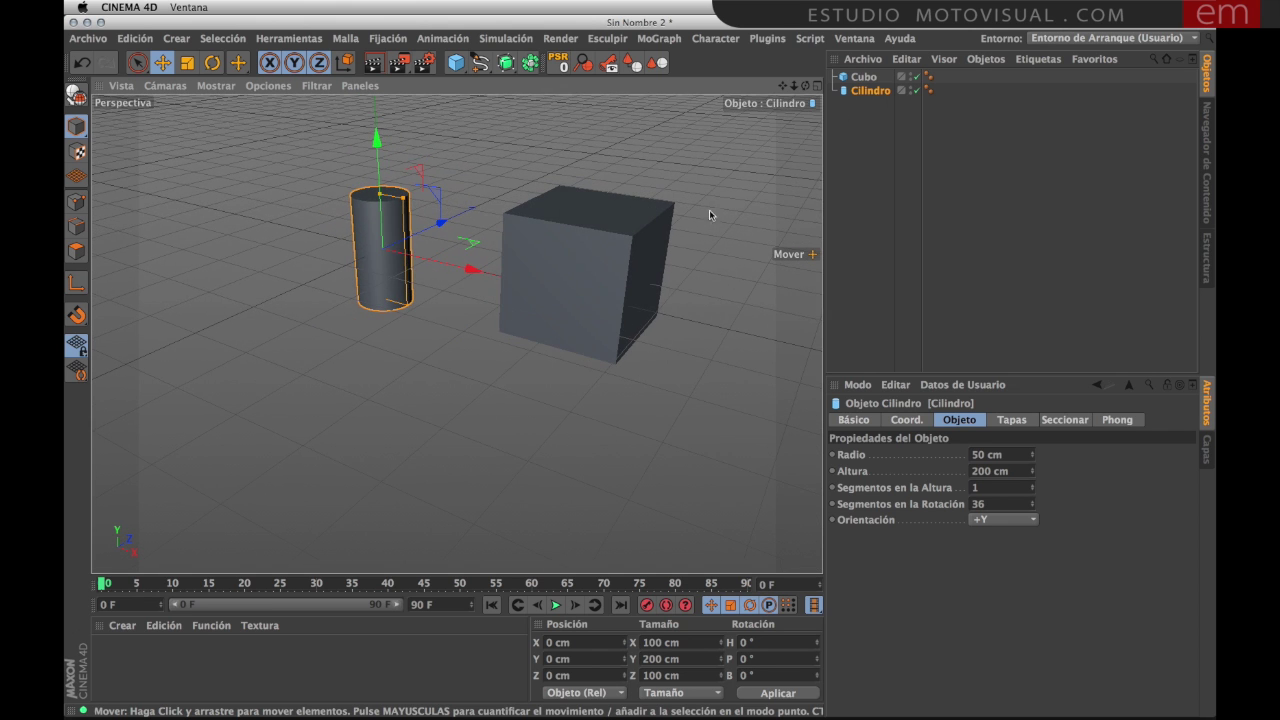
# Step: Add a Target (Objetivo) tag to the cylinder and begin picking its Objeto Objetivo
pyautogui.click(1035, 60)
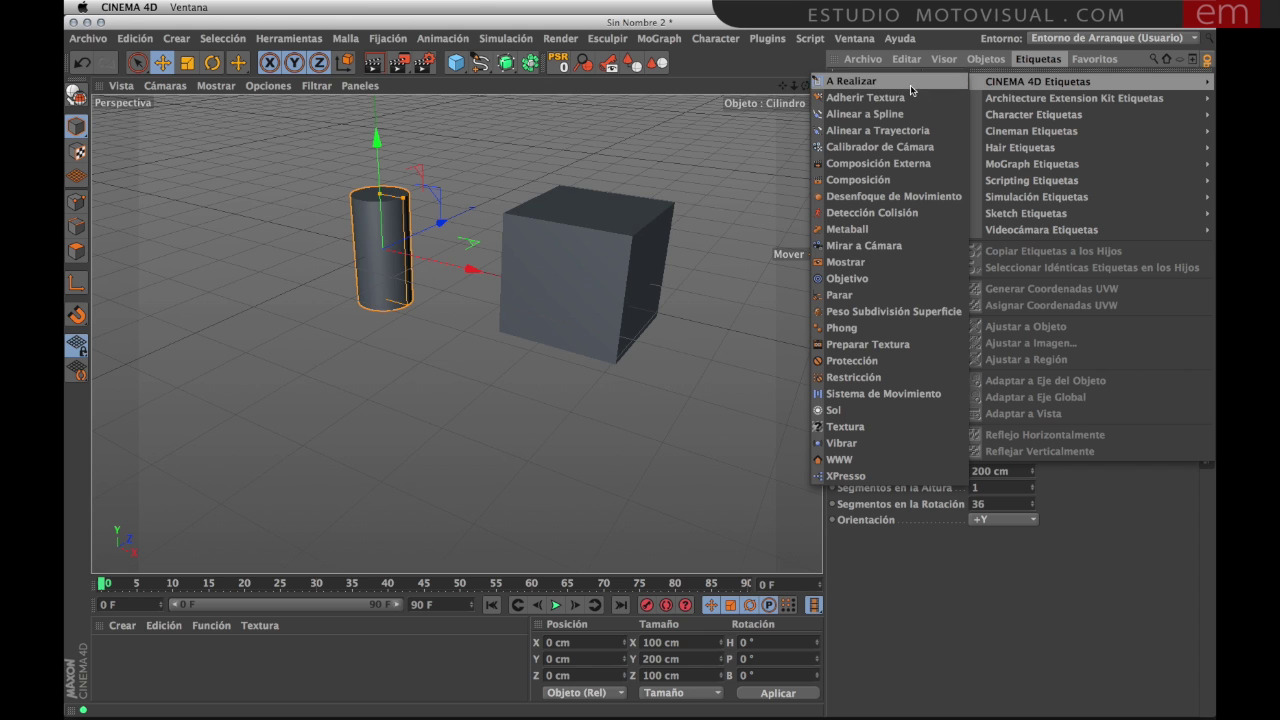
pyautogui.click(866, 282)
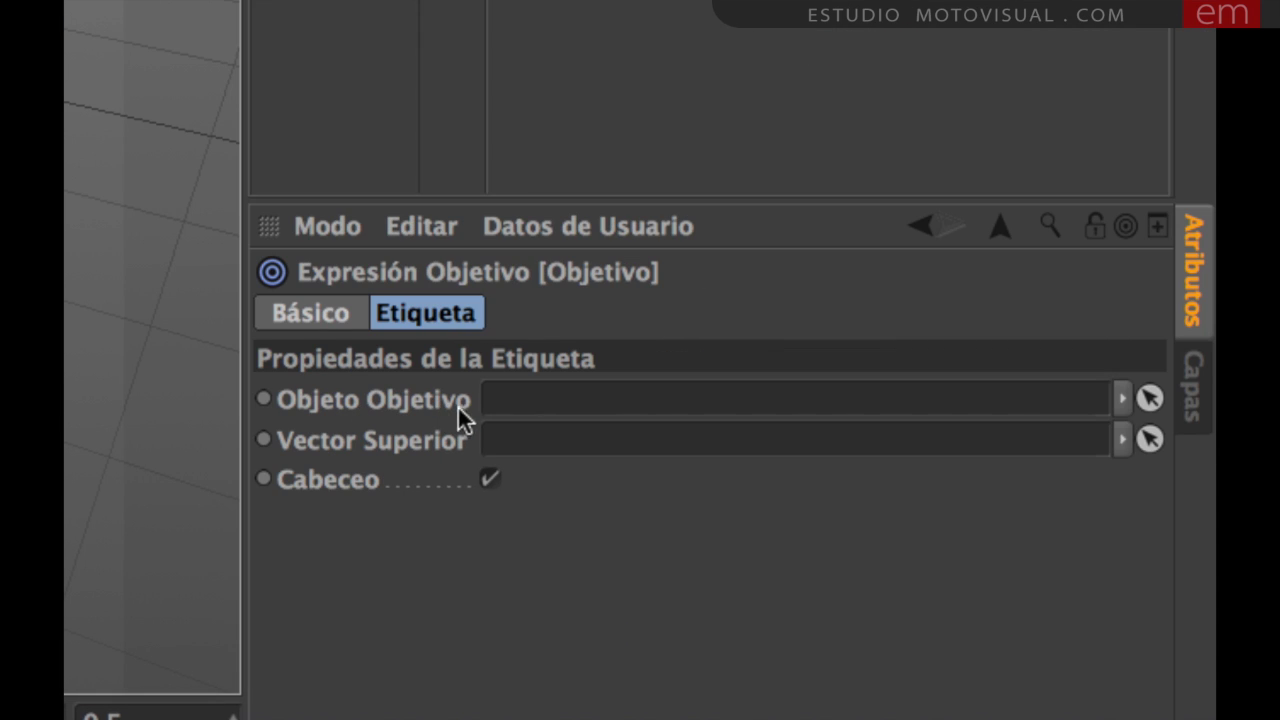
pyautogui.click(1149, 400)
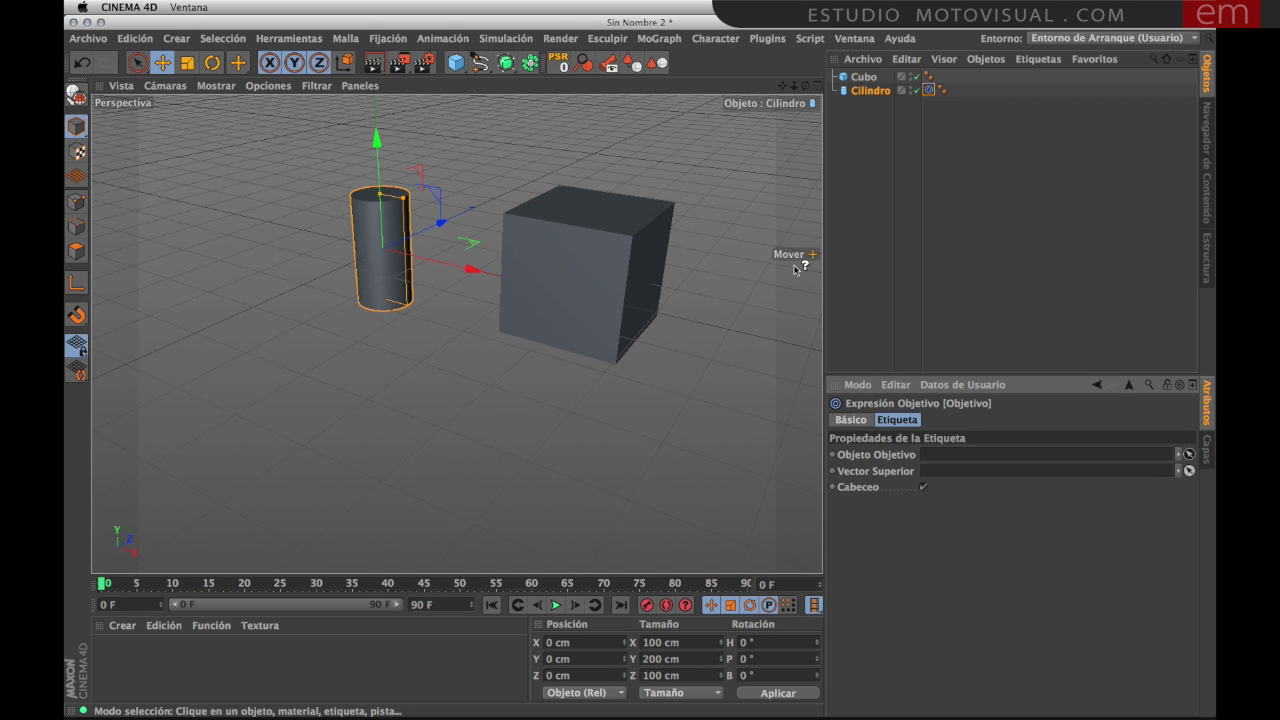
# Step: Set Cubo as the Target tag's Objeto Objetivo and check the cylinder's orientation
pyautogui.click(605, 262)
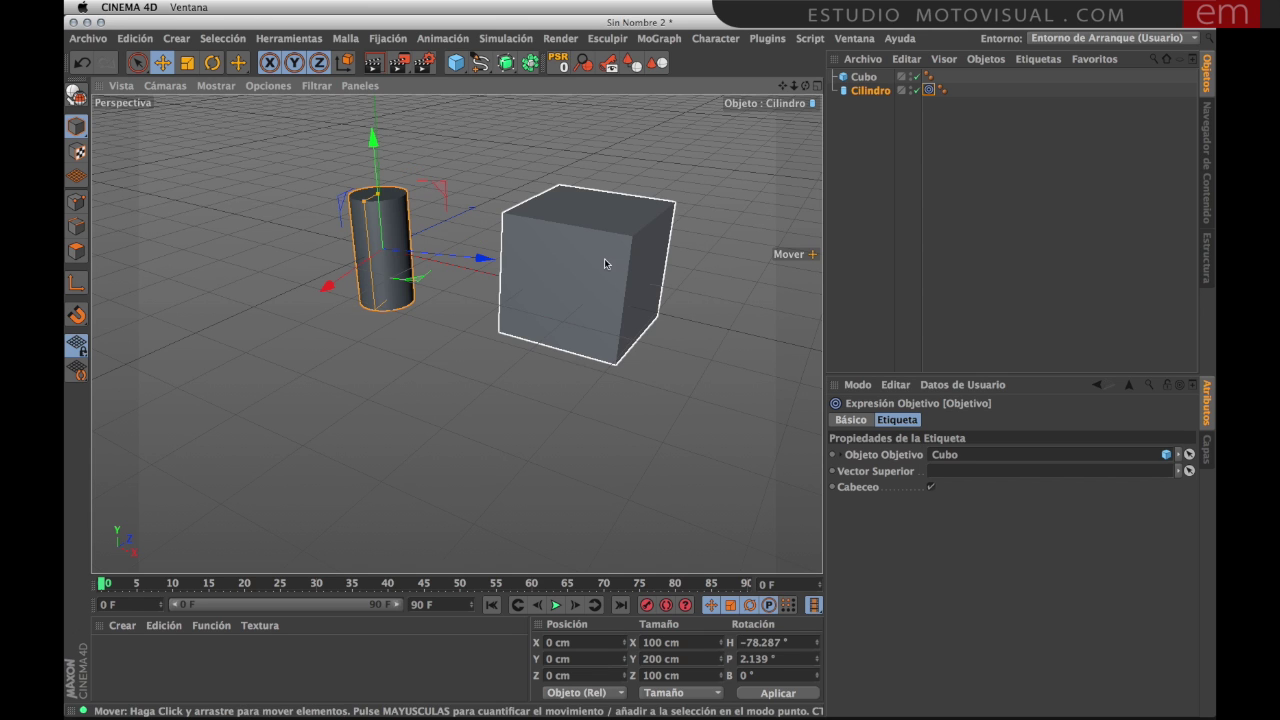
pyautogui.moveTo(557, 285)
pyautogui.keyDown('alt'); pyautogui.mouseDown()
pyautogui.moveTo(629, 328)
pyautogui.moveTo(671, 306)
pyautogui.moveTo(462, 283)
pyautogui.mouseUp(); pyautogui.keyUp('alt')
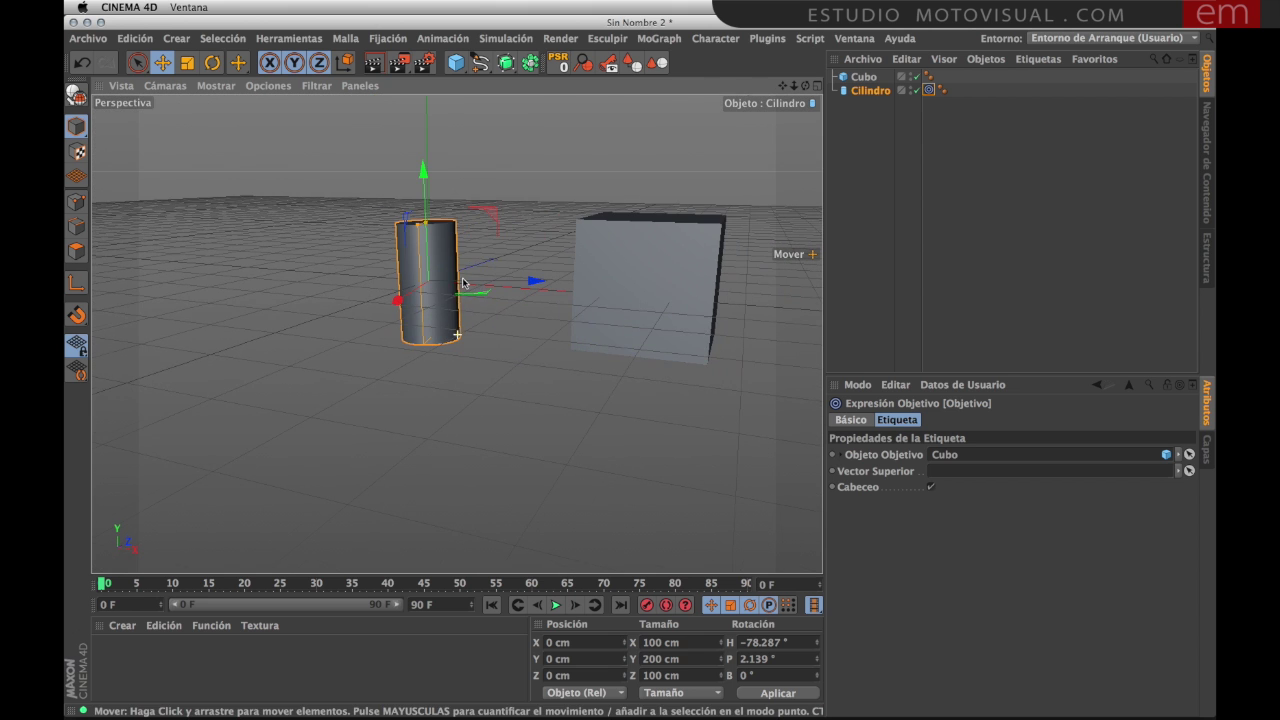
pyautogui.click(470, 302)
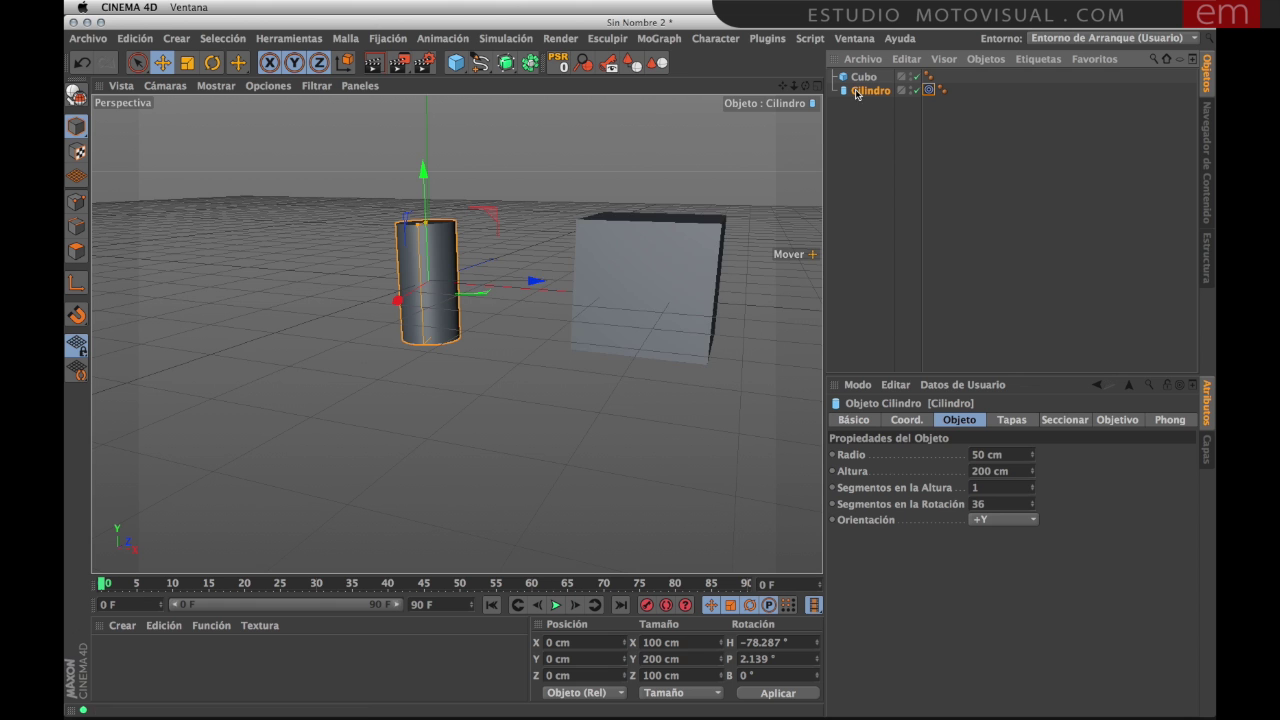
pyautogui.moveTo(497, 312)
pyautogui.keyDown('alt'); pyautogui.mouseDown()
pyautogui.moveTo(474, 290)
pyautogui.moveTo(400, 294)
pyautogui.mouseUp(); pyautogui.keyUp('alt')
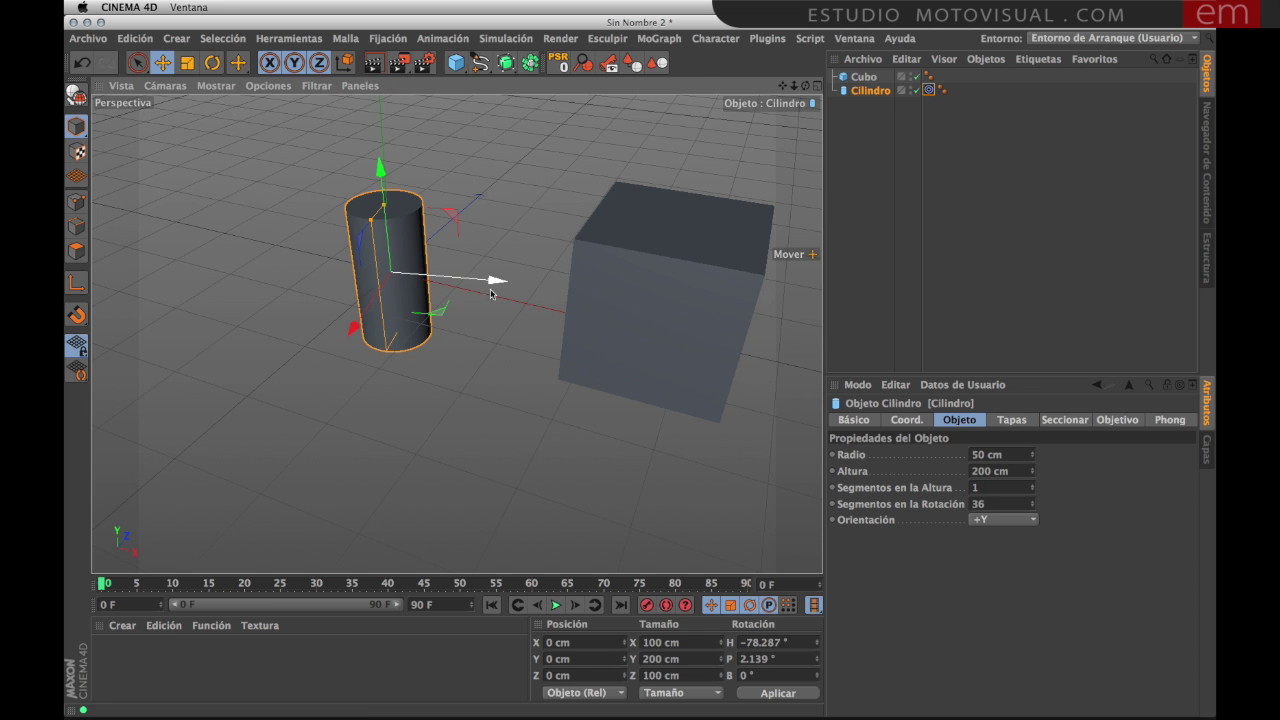
pyautogui.keyDown('alt'); pyautogui.moveTo(492, 305); pyautogui.dragTo(482, 298); pyautogui.keyUp('alt')
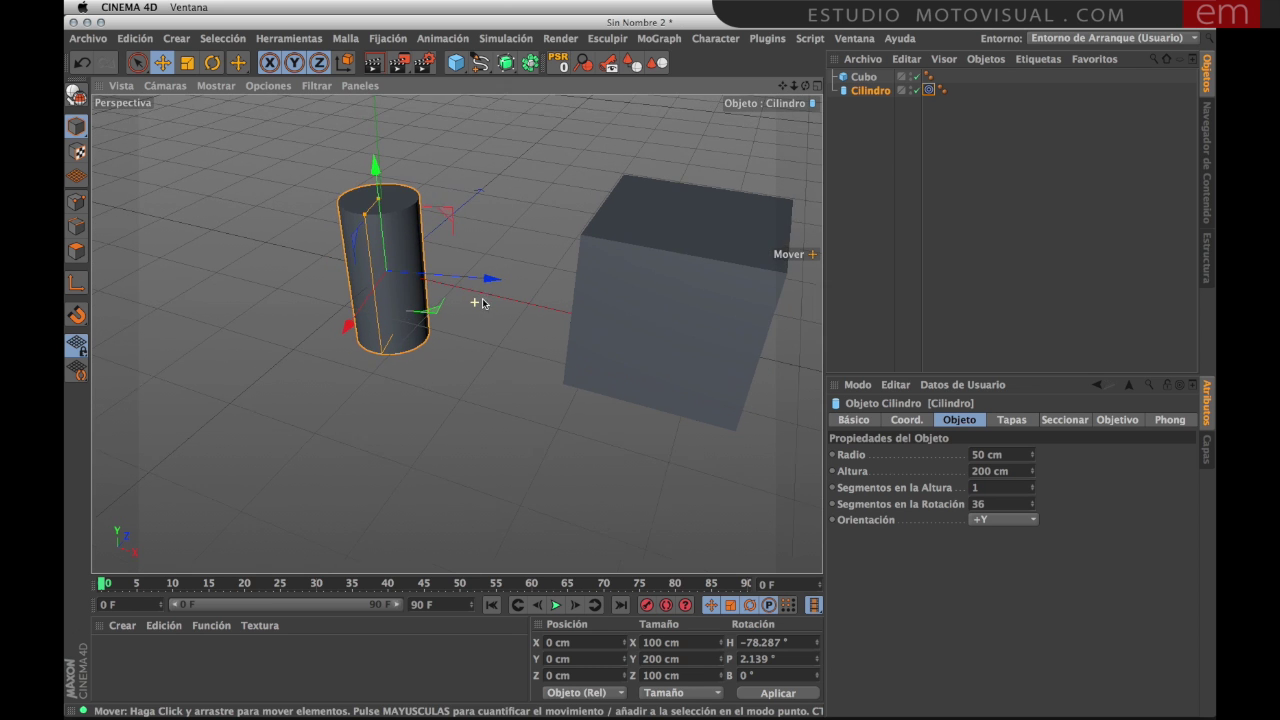
pyautogui.click(931, 91)
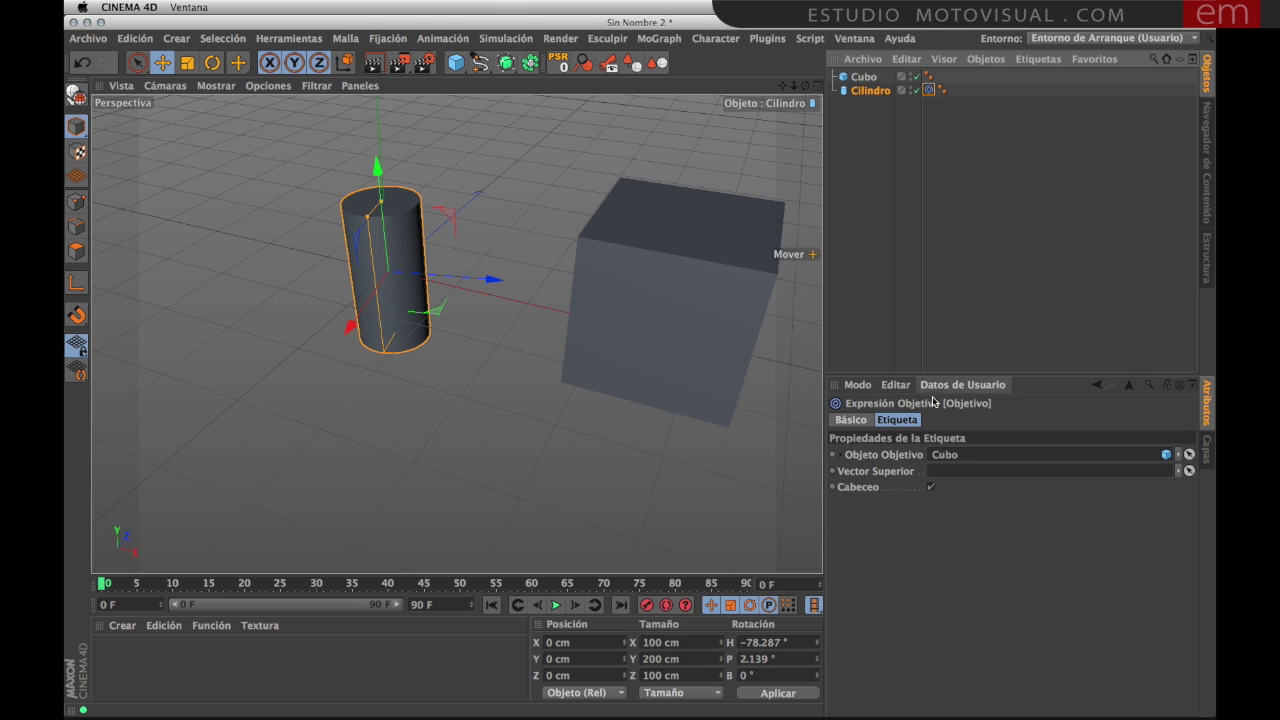
pyautogui.keyDown('alt'); pyautogui.moveTo(492, 283); pyautogui.dragTo(494, 257); pyautogui.keyUp('alt')
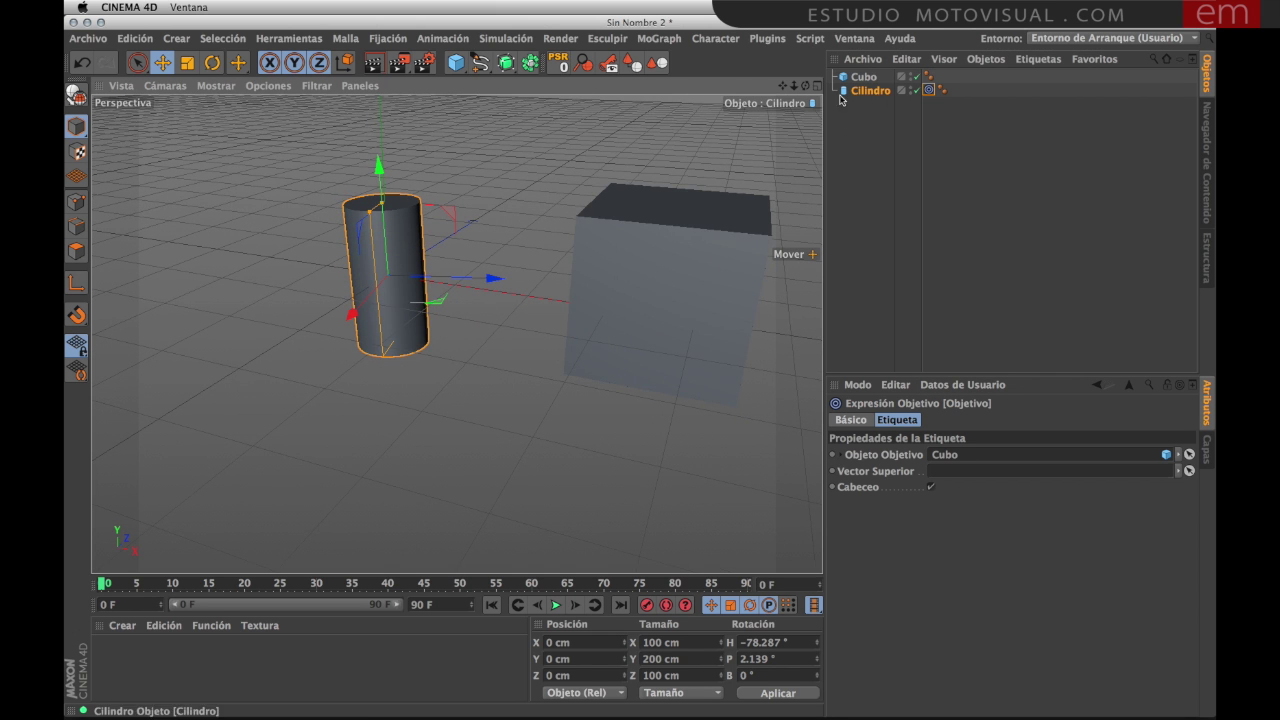
pyautogui.keyDown('alt'); pyautogui.moveTo(517, 300); pyautogui.dragTo(561, 279, button='right'); pyautogui.keyUp('alt')
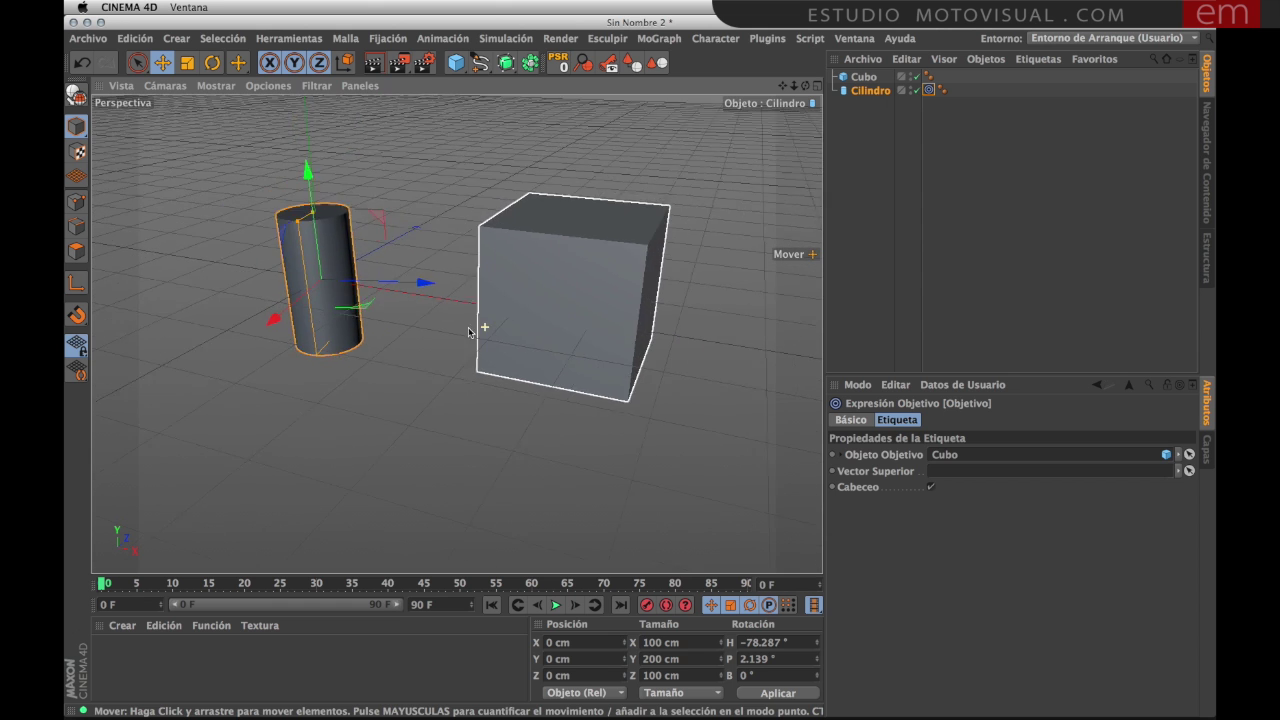
# Step: Move the cube to several positions, reselecting the cylinder to confirm it keeps aiming at it
pyautogui.click(863, 77)
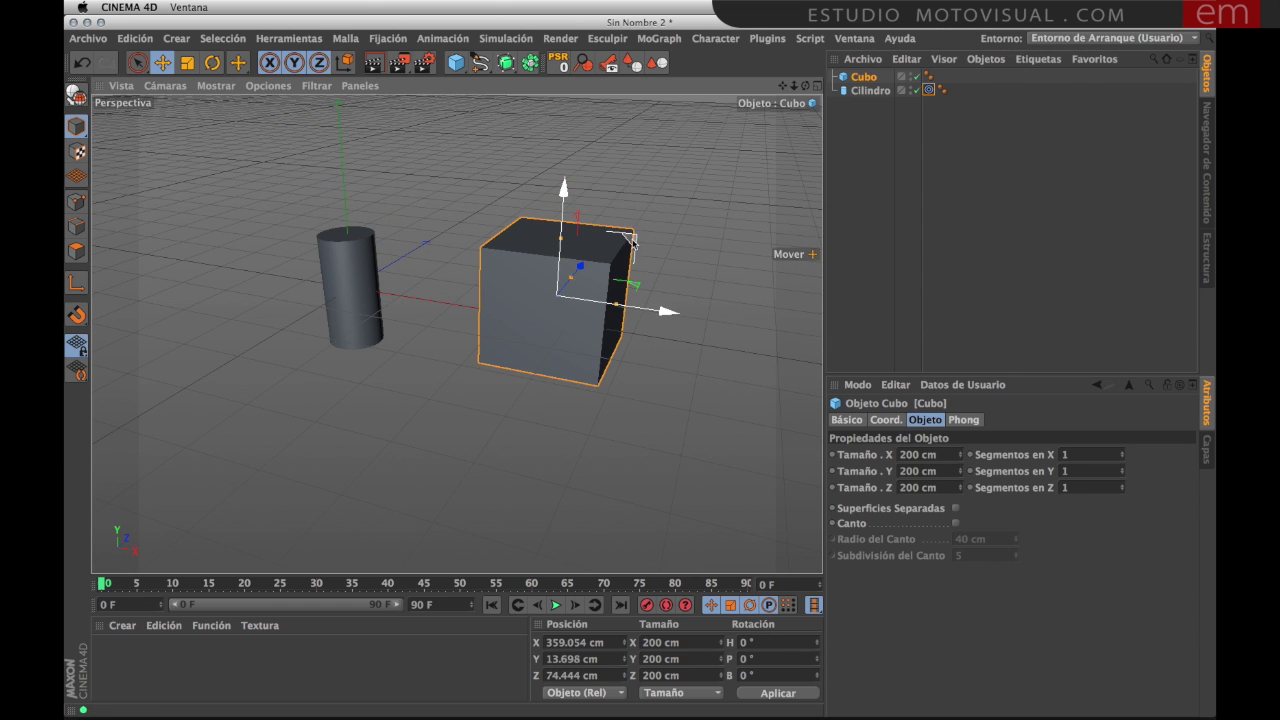
pyautogui.moveTo(643, 237)
pyautogui.mouseDown()
pyautogui.moveTo(651, 368)
pyautogui.moveTo(659, 281)
pyautogui.moveTo(621, 287)
pyautogui.mouseUp()
pyautogui.click(862, 90)
pyautogui.click(857, 78)
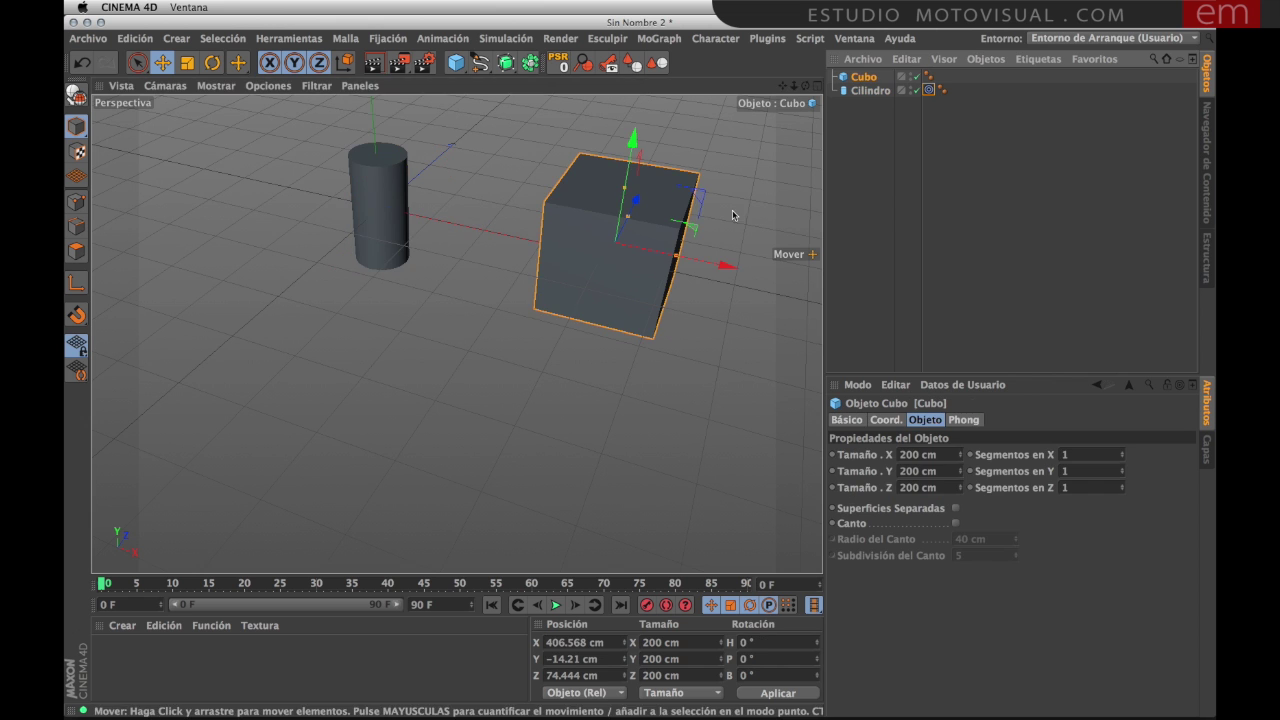
pyautogui.moveTo(688, 205); pyautogui.dragTo(572, 325)
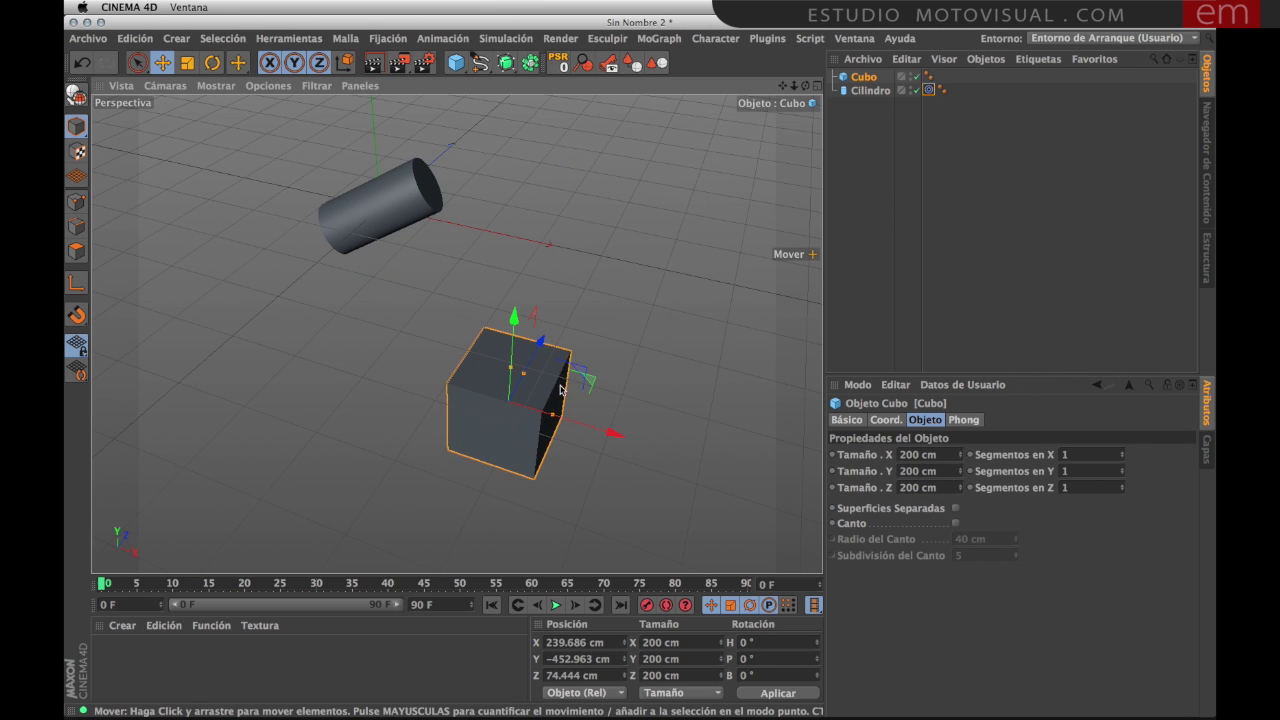
pyautogui.keyDown('alt'); pyautogui.moveTo(572, 325); pyautogui.dragTo(651, 257, button='middle'); pyautogui.keyUp('alt')
pyautogui.click(487, 128)
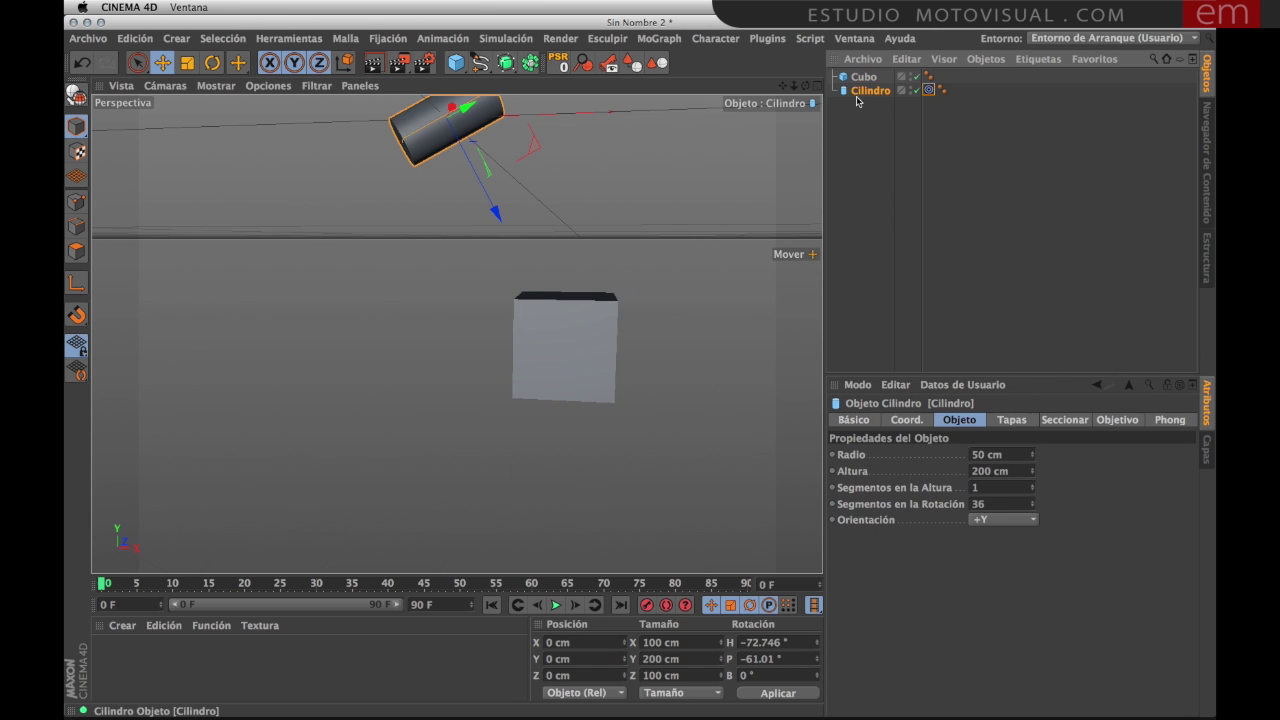
pyautogui.moveTo(487, 128)
pyautogui.keyDown('alt'); pyautogui.mouseDown(button='middle')
pyautogui.moveTo(528, 329)
pyautogui.moveTo(521, 278)
pyautogui.mouseUp(button='middle'); pyautogui.keyUp('alt')
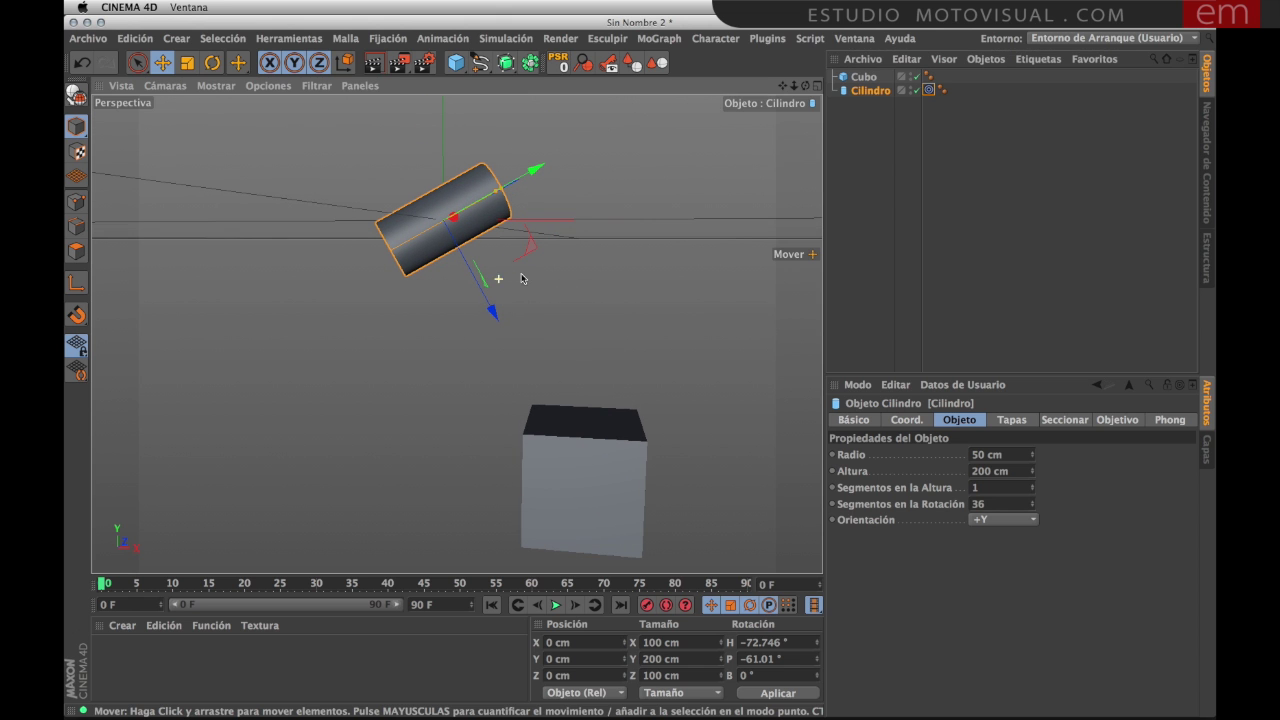
pyautogui.click(640, 425)
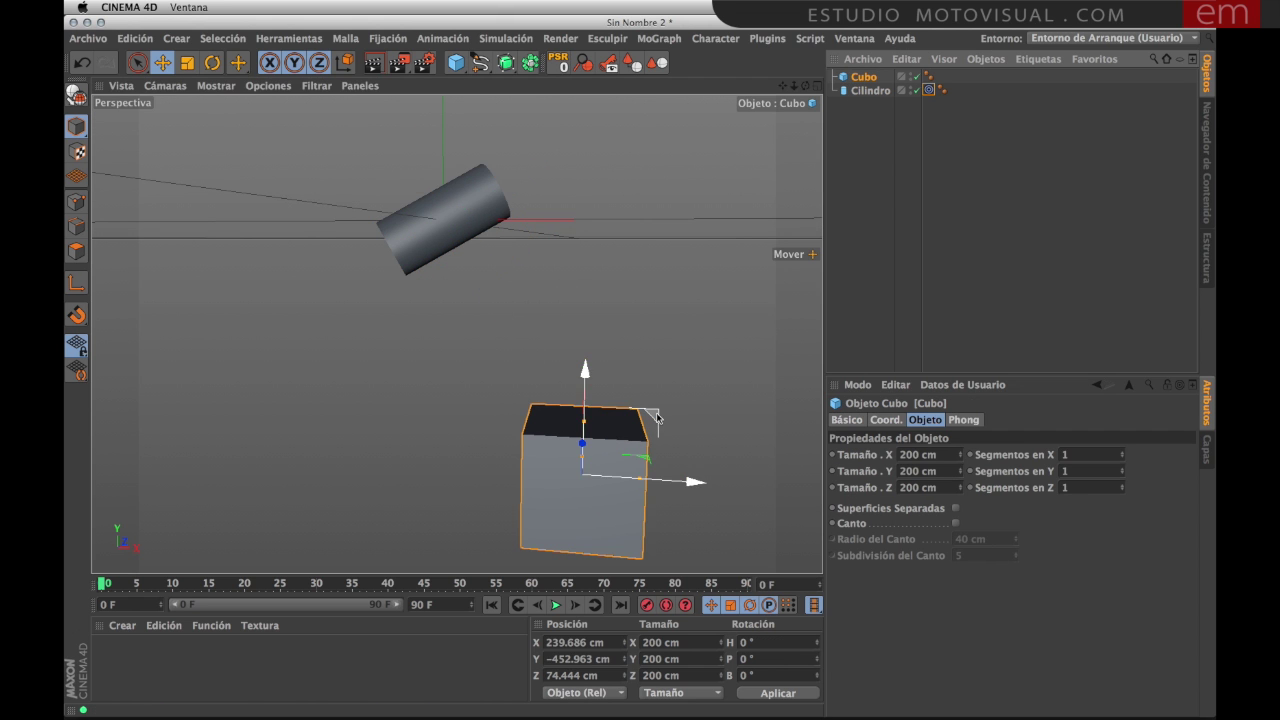
pyautogui.moveTo(650, 420)
pyautogui.mouseDown()
pyautogui.moveTo(754, 184)
pyautogui.moveTo(745, 195)
pyautogui.mouseUp()
pyautogui.moveTo(555, 275)
pyautogui.keyDown('alt'); pyautogui.mouseDown(button='middle')
pyautogui.moveTo(543, 292)
pyautogui.moveTo(560, 284)
pyautogui.mouseUp(button='middle'); pyautogui.keyUp('alt')
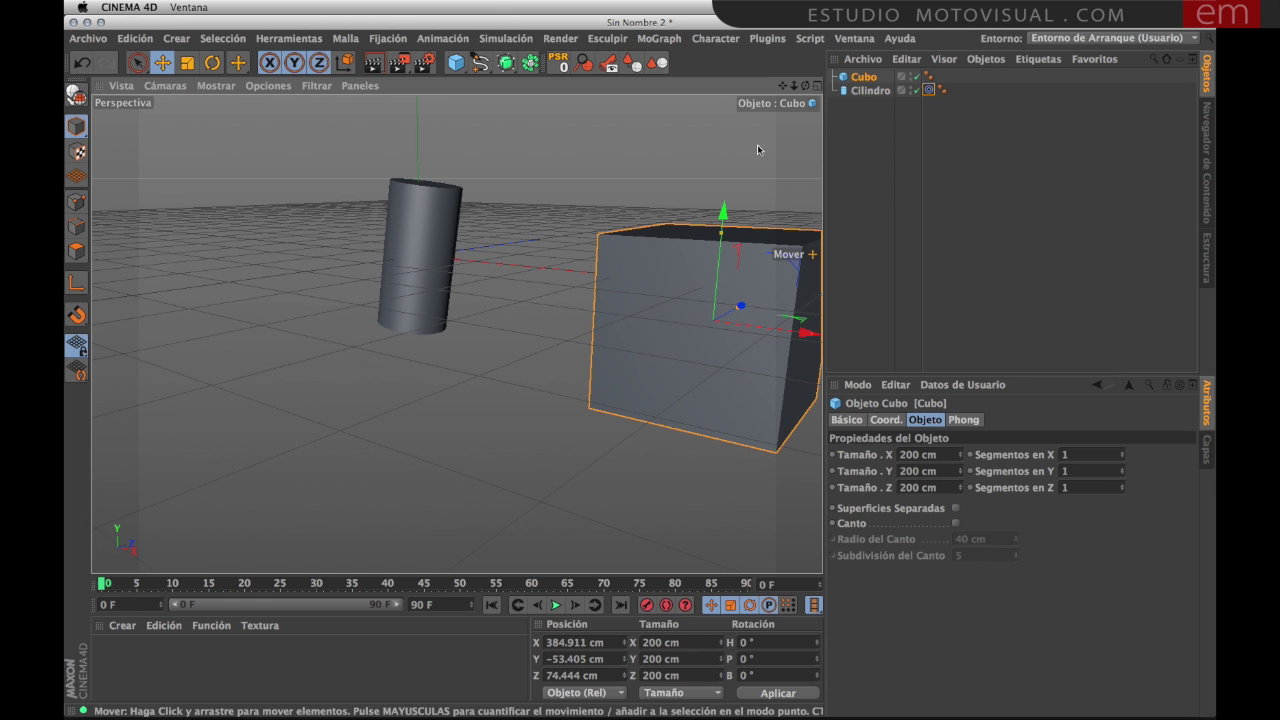
# Step: Orient the cylinder along +Z and lengthen it along its axis
pyautogui.click(866, 91)
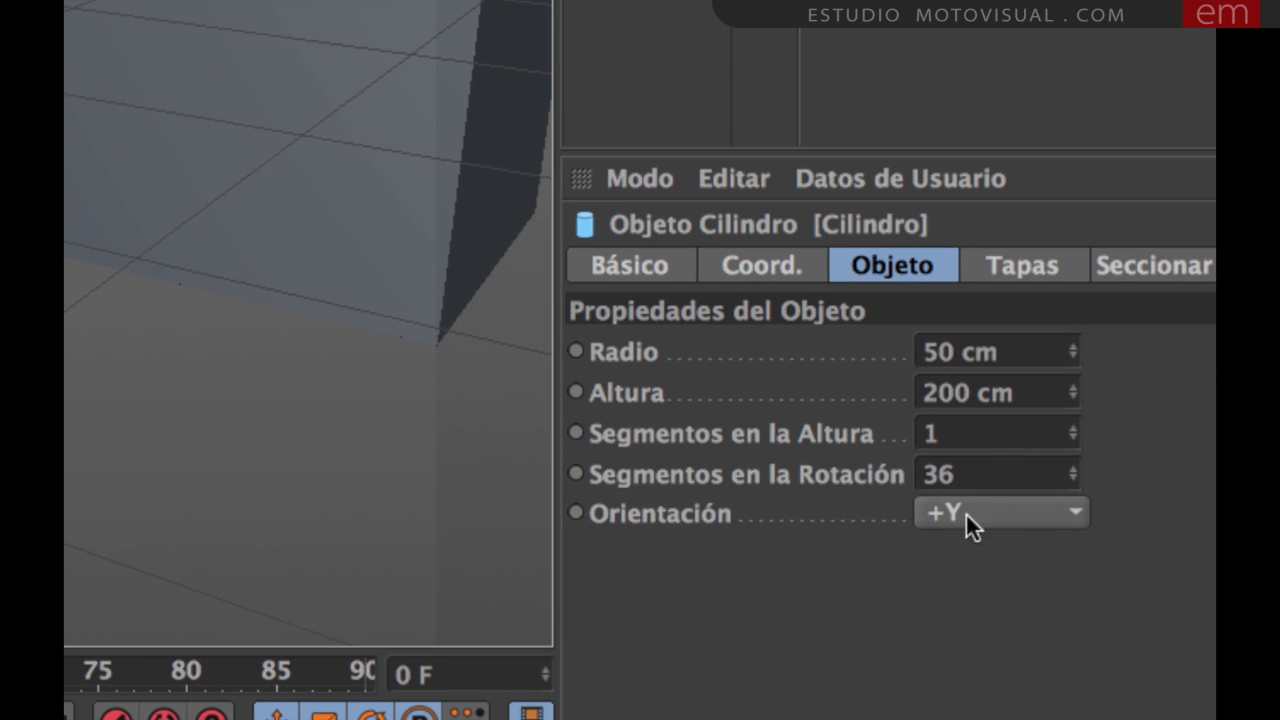
pyautogui.click(979, 515)
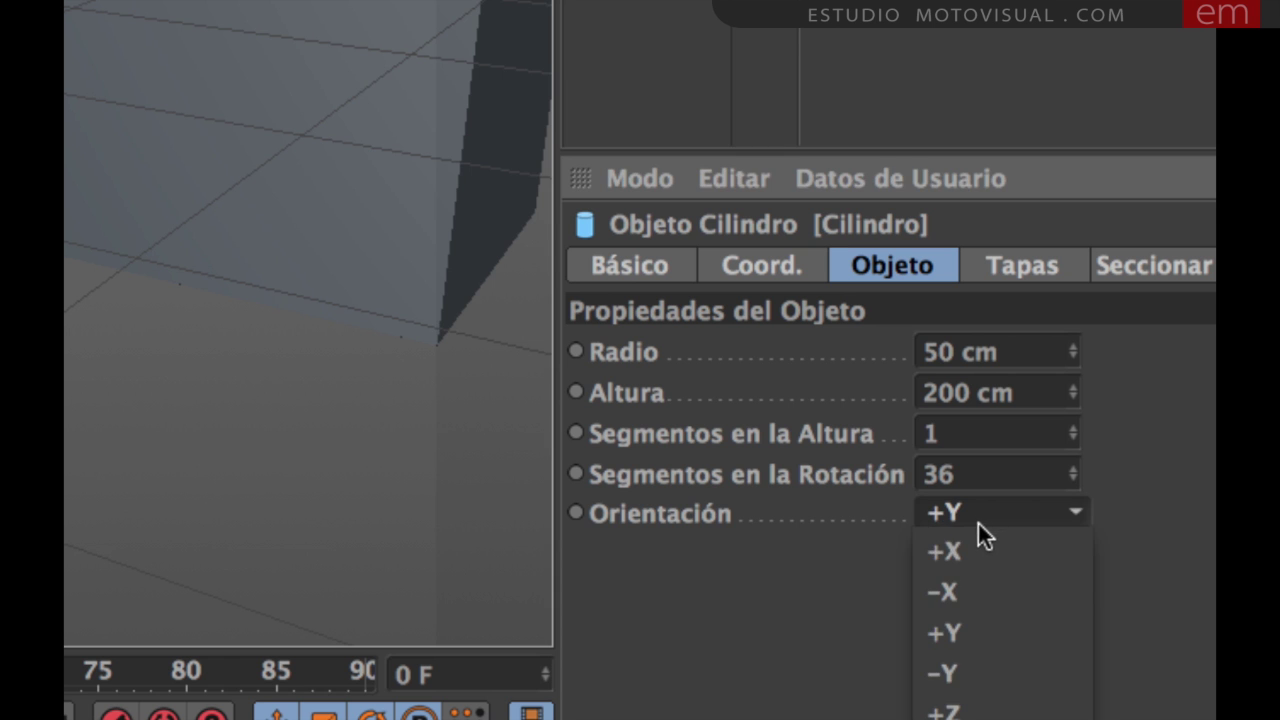
pyautogui.click(966, 699)
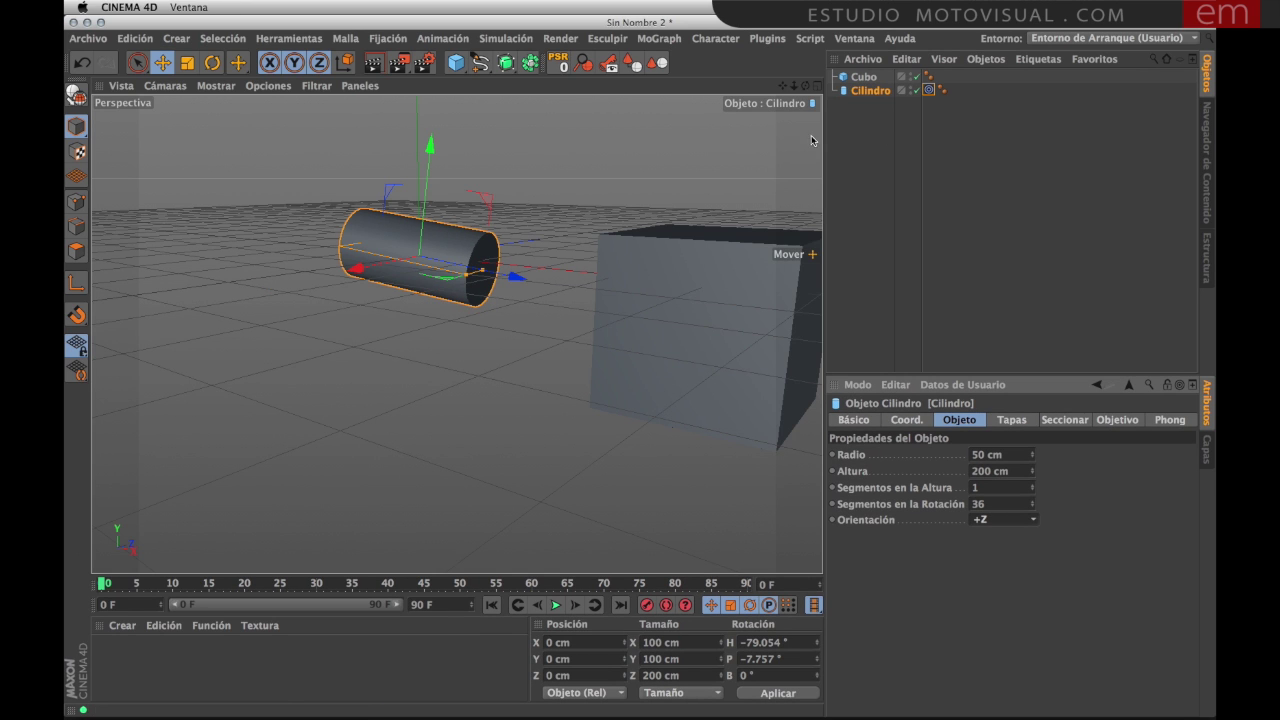
pyautogui.moveTo(484, 270)
pyautogui.mouseDown()
pyautogui.moveTo(519, 281)
pyautogui.moveTo(505, 279)
pyautogui.moveTo(532, 352)
pyautogui.mouseUp()
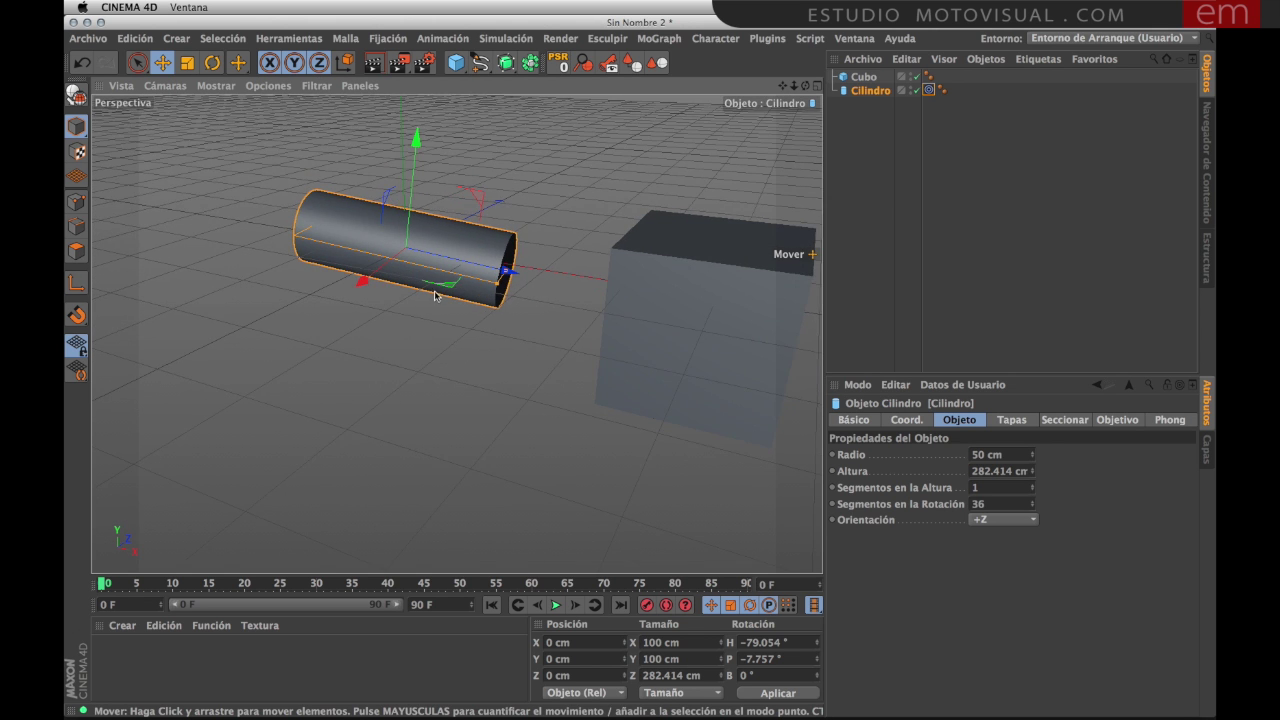
pyautogui.scroll(4, 477, 283)
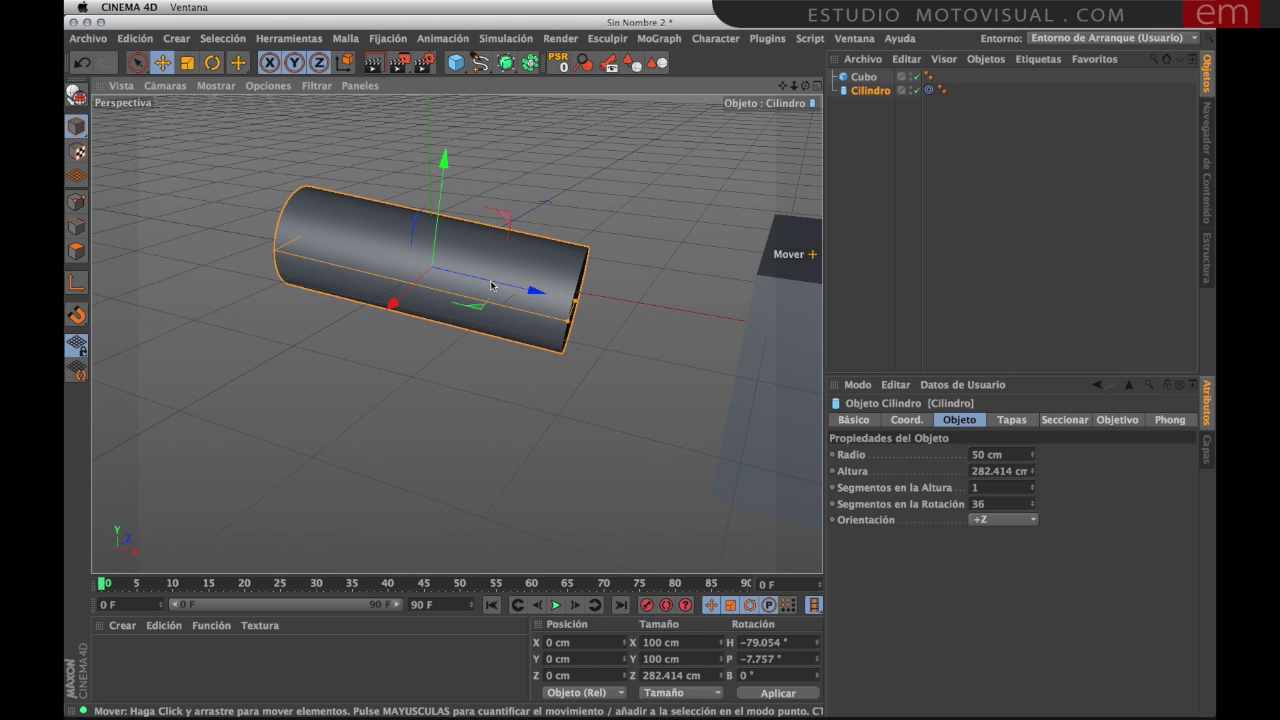
pyautogui.scroll(2, 491, 286)
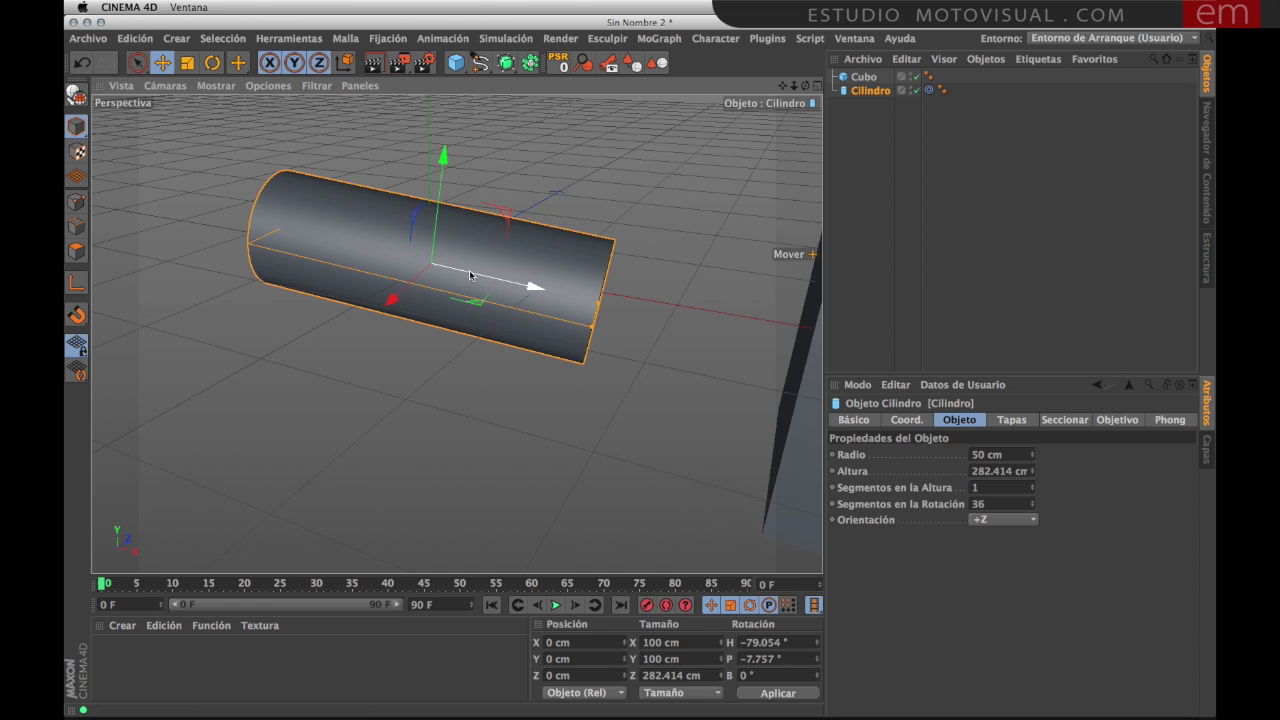
pyautogui.scroll(-4, 521, 289)
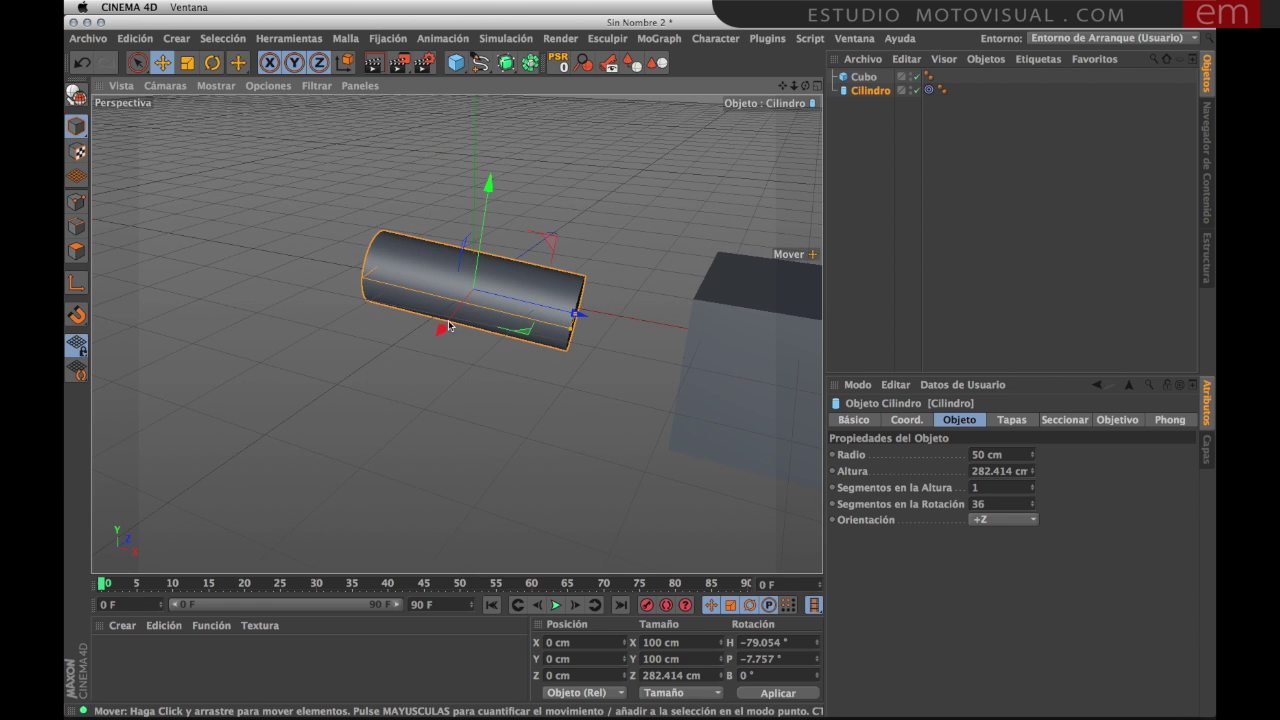
pyautogui.scroll(-1, 460, 346)
pyautogui.scroll(-2, 460, 346)
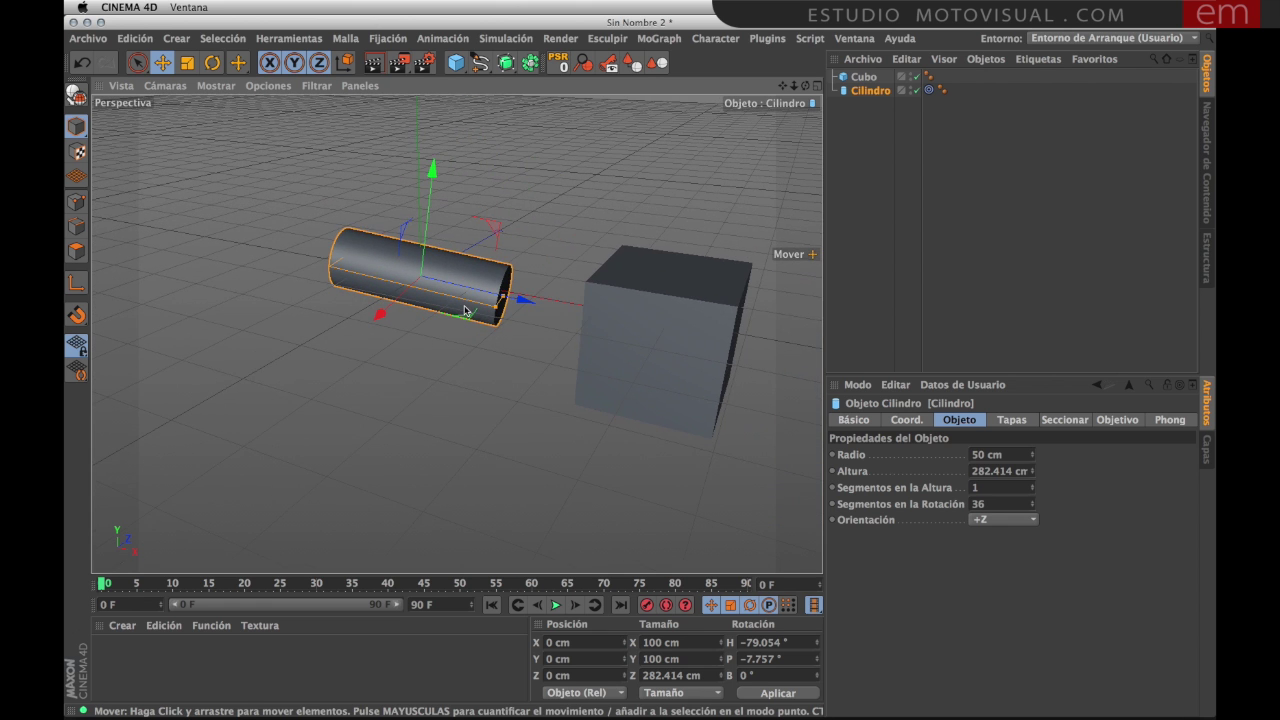
# Step: Move the cube once more, then select all and delete both objects
pyautogui.click(866, 77)
pyautogui.moveTo(750, 280)
pyautogui.mouseDown()
pyautogui.moveTo(758, 90)
pyautogui.moveTo(648, 420)
pyautogui.moveTo(785, 186)
pyautogui.mouseUp()
pyautogui.moveTo(694, 286)
pyautogui.keyDown('alt'); pyautogui.mouseDown()
pyautogui.moveTo(513, 328)
pyautogui.moveTo(586, 289)
pyautogui.moveTo(675, 346)
pyautogui.moveTo(672, 245)
pyautogui.moveTo(672, 268)
pyautogui.mouseUp(); pyautogui.keyUp('alt')
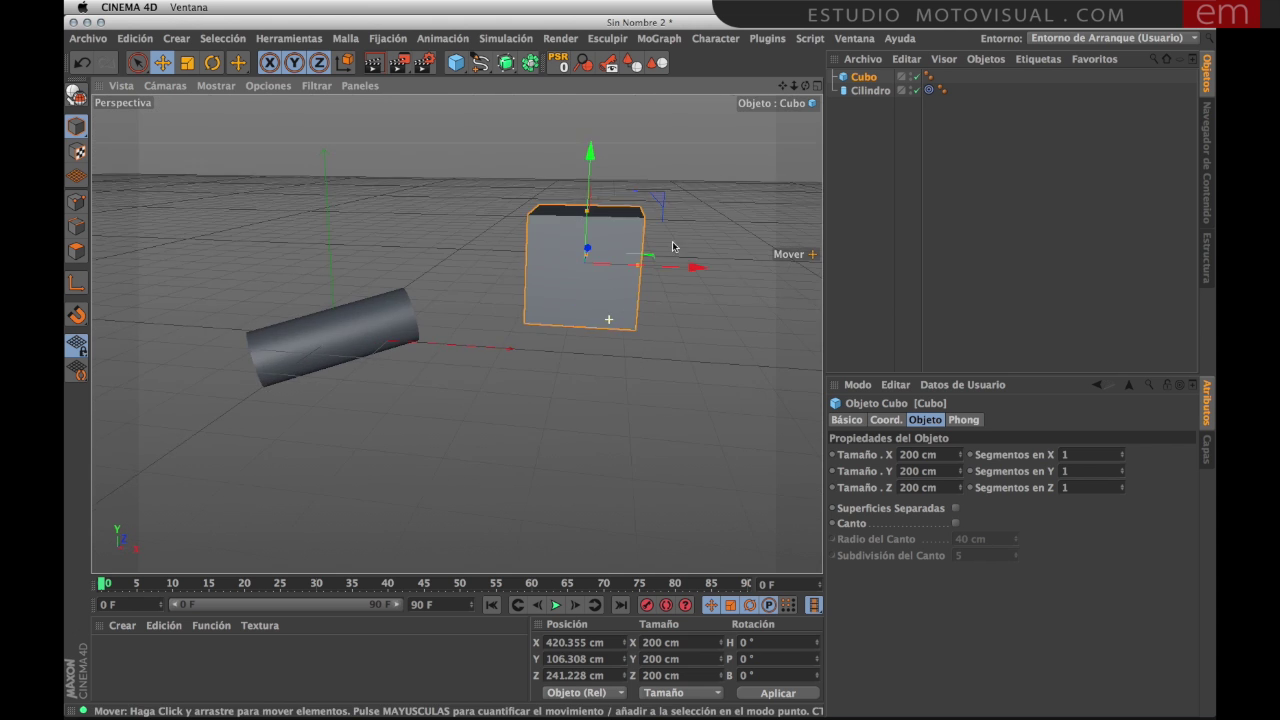
pyautogui.hotkey('ctrl', 'a')
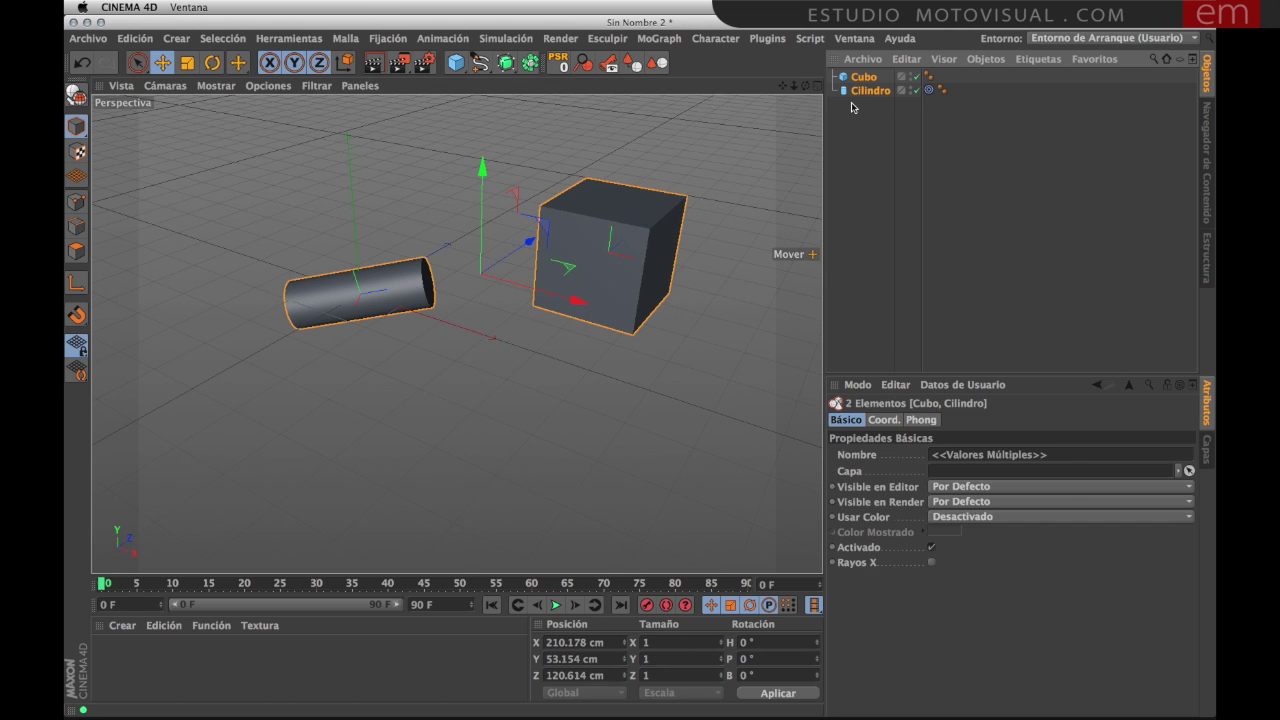
pyautogui.press('Delete')
pyautogui.moveTo(577, 321)
pyautogui.keyDown('alt'); pyautogui.mouseDown()
pyautogui.moveTo(586, 295)
pyautogui.moveTo(571, 306)
pyautogui.moveTo(677, 311)
pyautogui.mouseUp(); pyautogui.keyUp('alt')
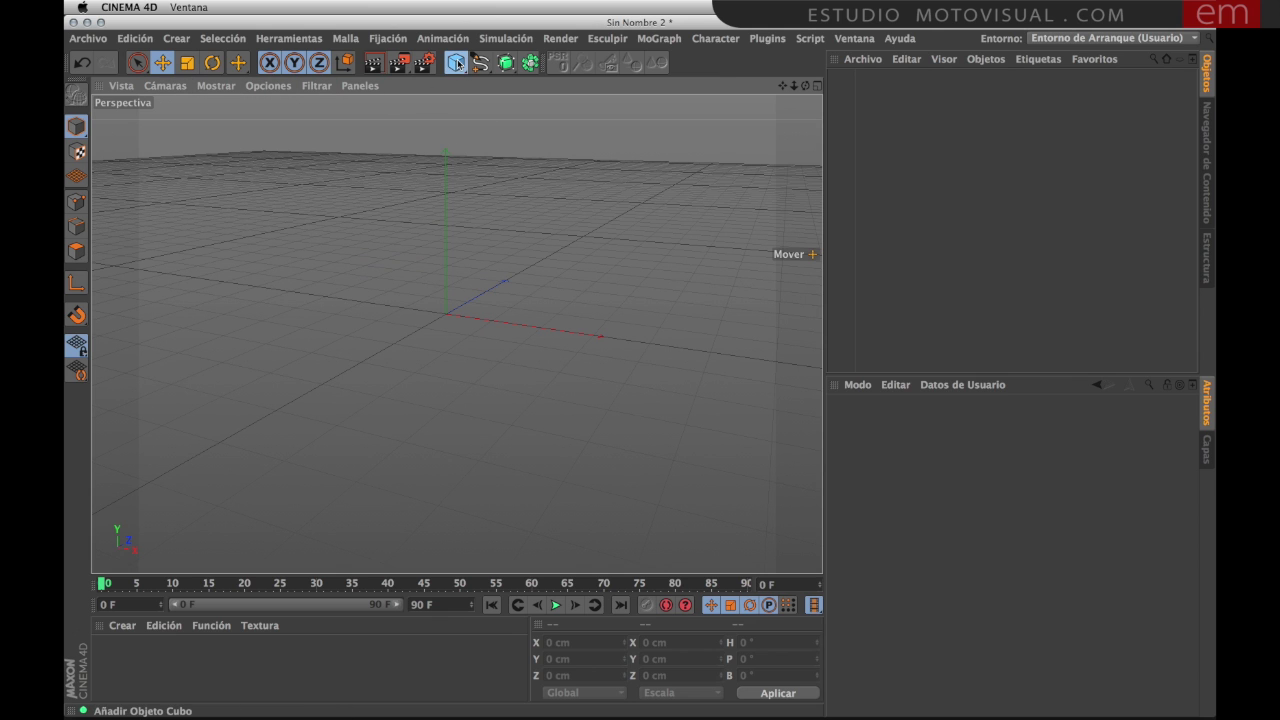
# Step: Add a cylinder from the primitives palette and set its orientation to +X
pyautogui.moveTo(458, 64); pyautogui.dragTo(885, 82)
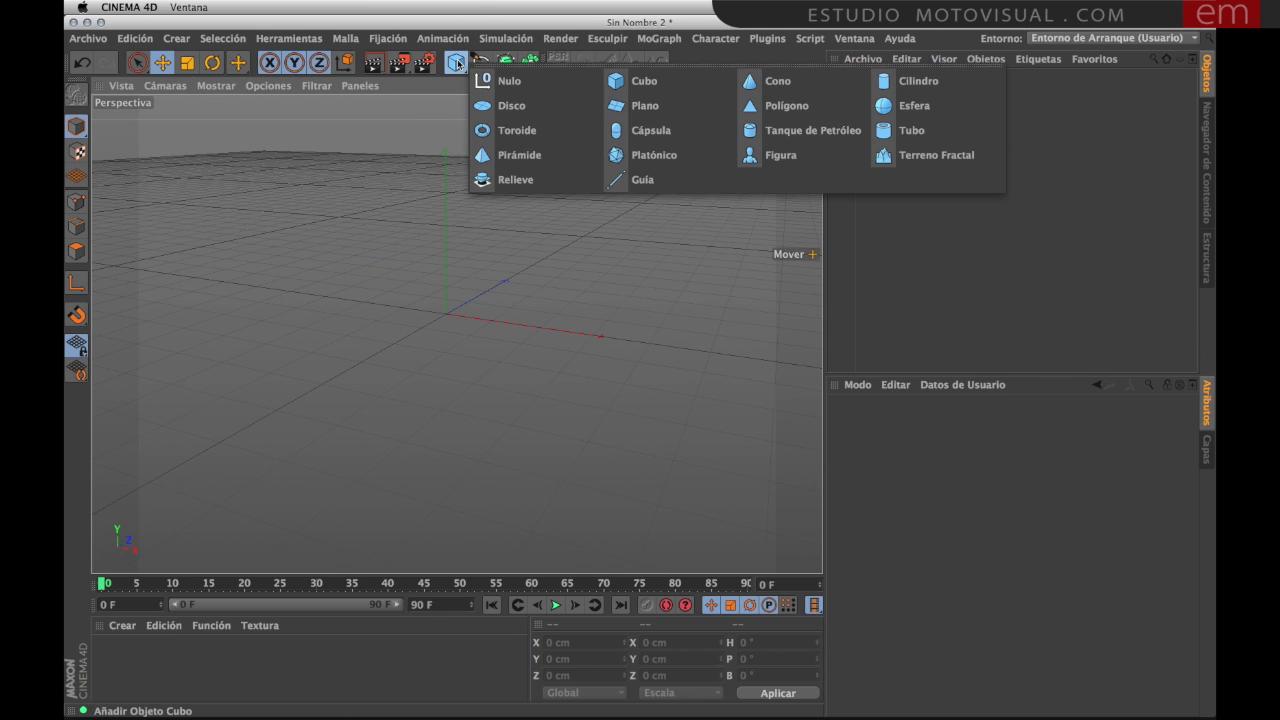
pyautogui.click(885, 82)
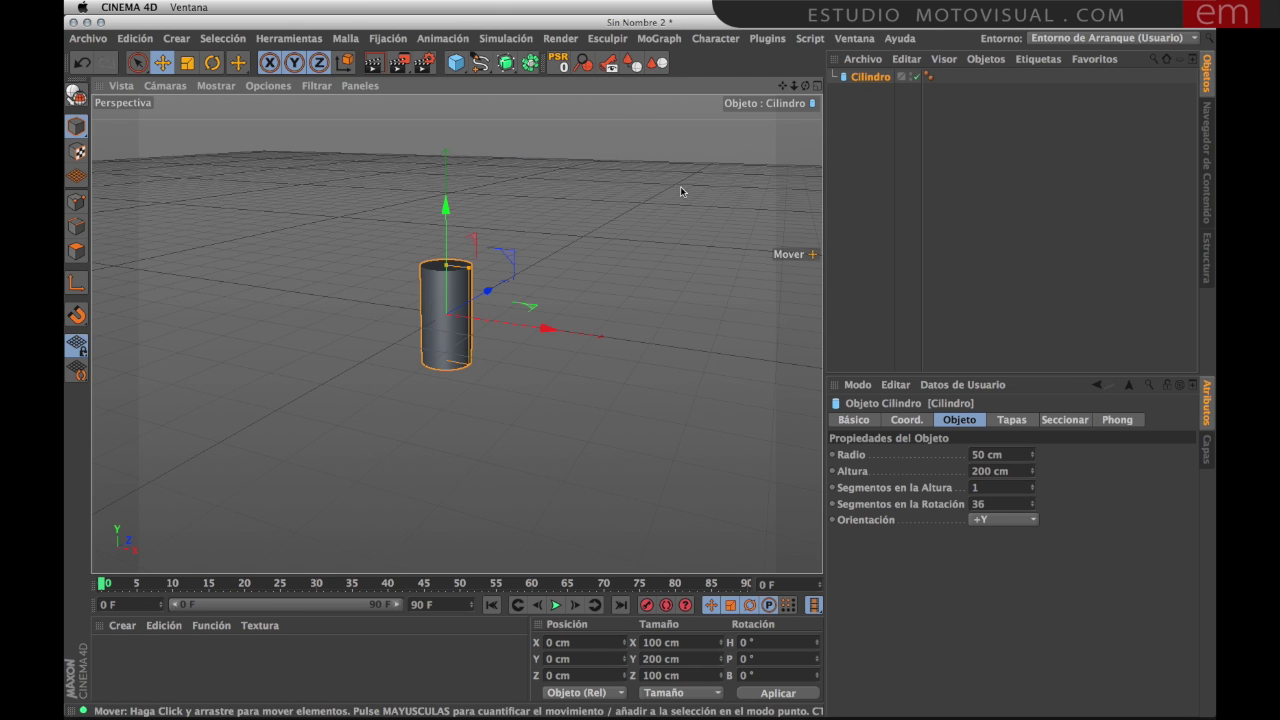
pyautogui.click(984, 521)
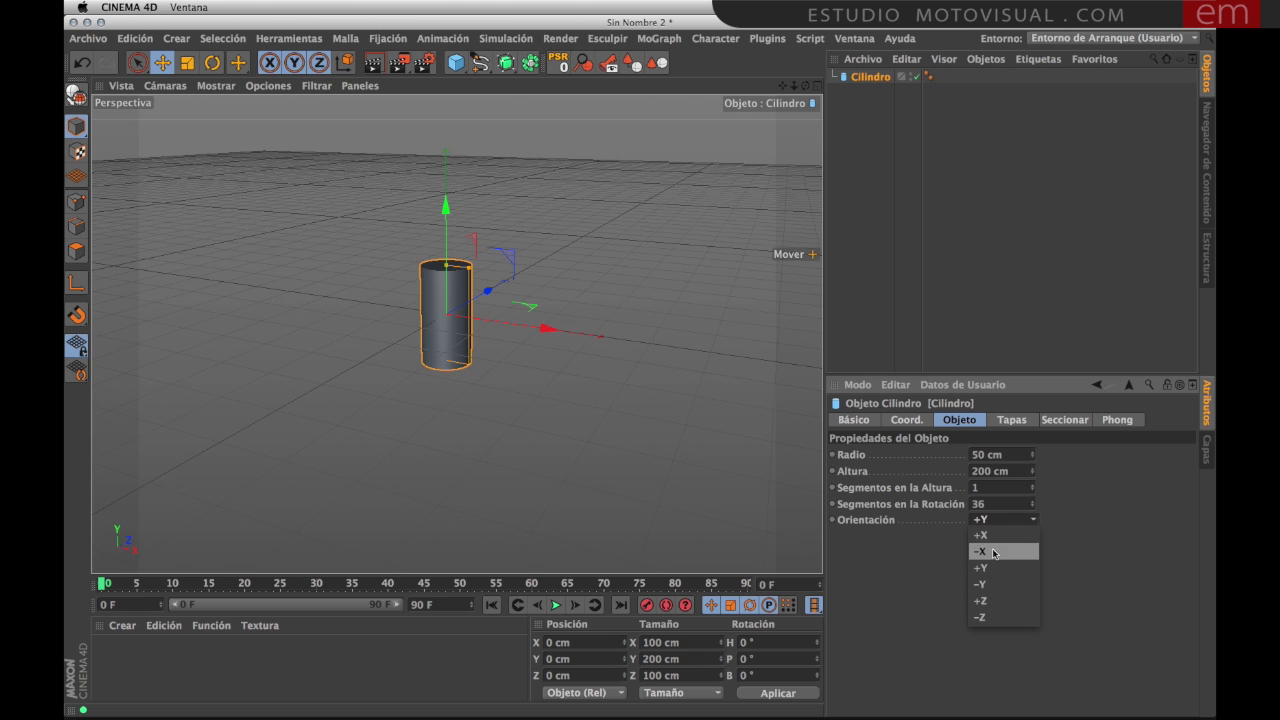
pyautogui.click(981, 535)
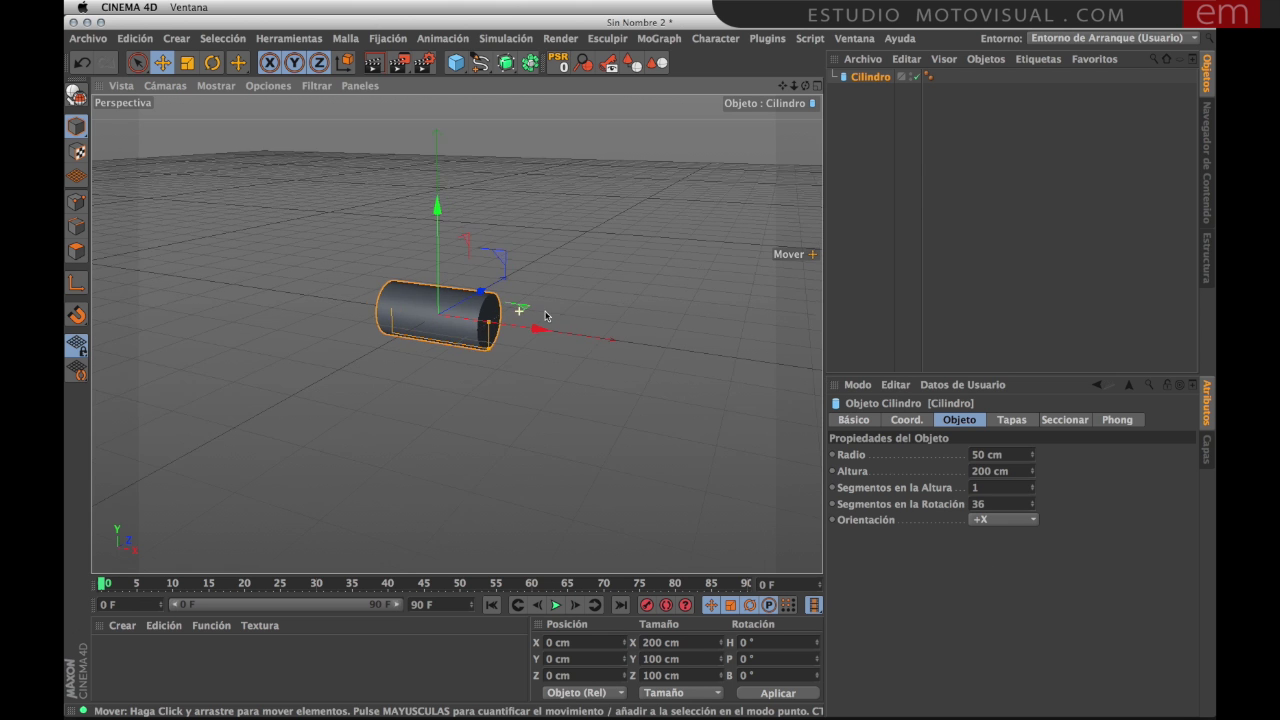
# Step: Narrow the cylinder's radius to about 35.7 cm and view it along its length
pyautogui.moveTo(543, 317)
pyautogui.keyDown('alt'); pyautogui.mouseDown()
pyautogui.moveTo(520, 360)
pyautogui.moveTo(430, 387)
pyautogui.mouseUp(); pyautogui.keyUp('alt')
pyautogui.keyDown('alt'); pyautogui.moveTo(430, 387); pyautogui.dragTo(502, 385, button='middle'); pyautogui.keyUp('alt')
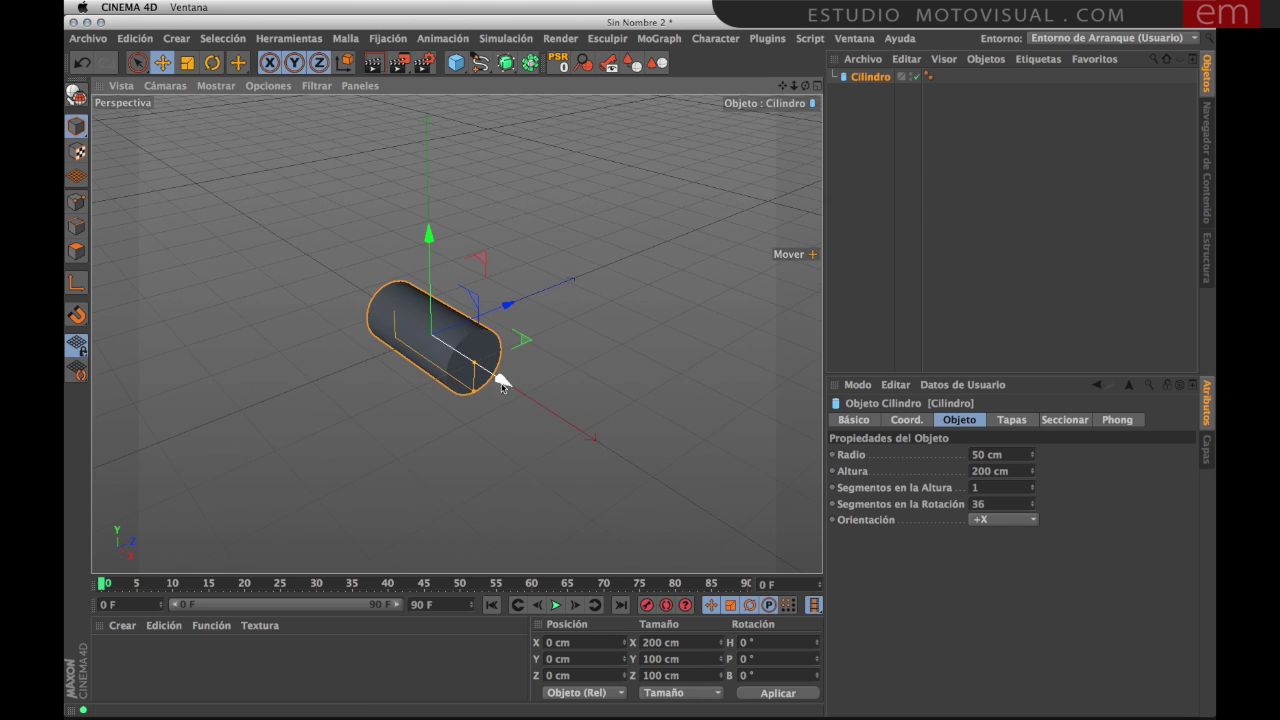
pyautogui.moveTo(476, 366); pyautogui.dragTo(474, 386)
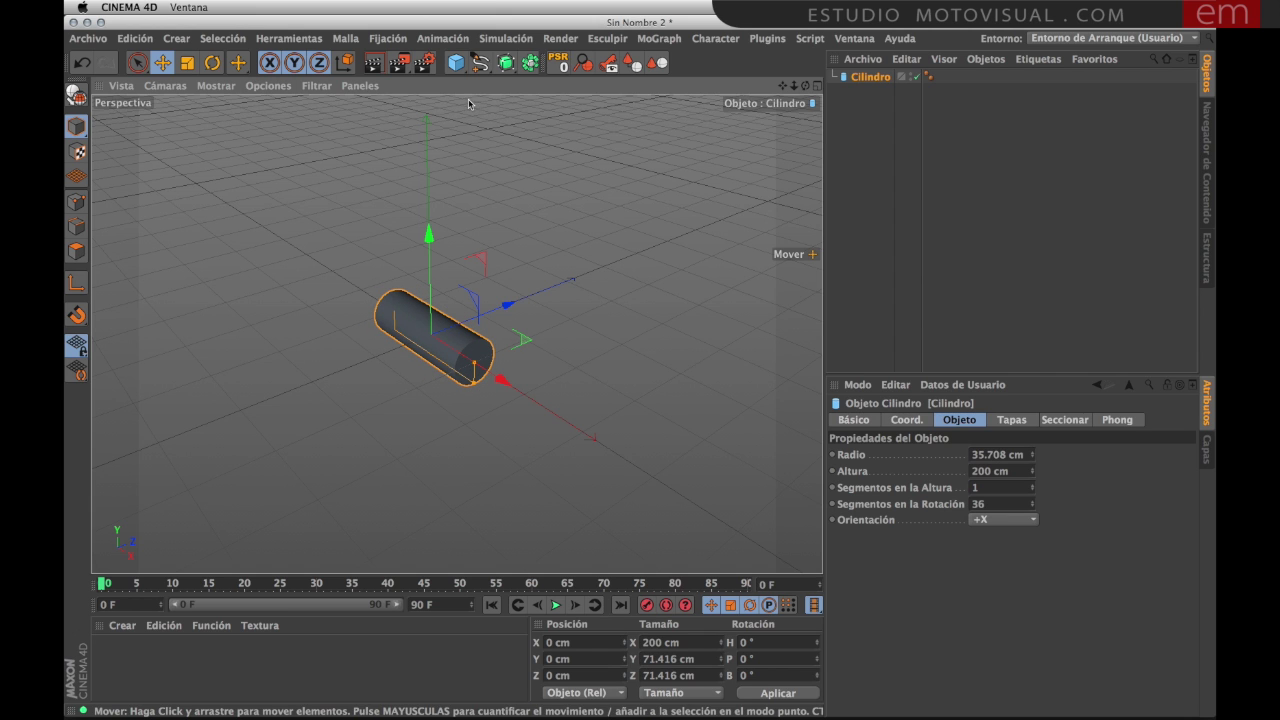
pyautogui.keyDown('alt'); pyautogui.moveTo(523, 283); pyautogui.dragTo(360, 369); pyautogui.keyUp('alt')
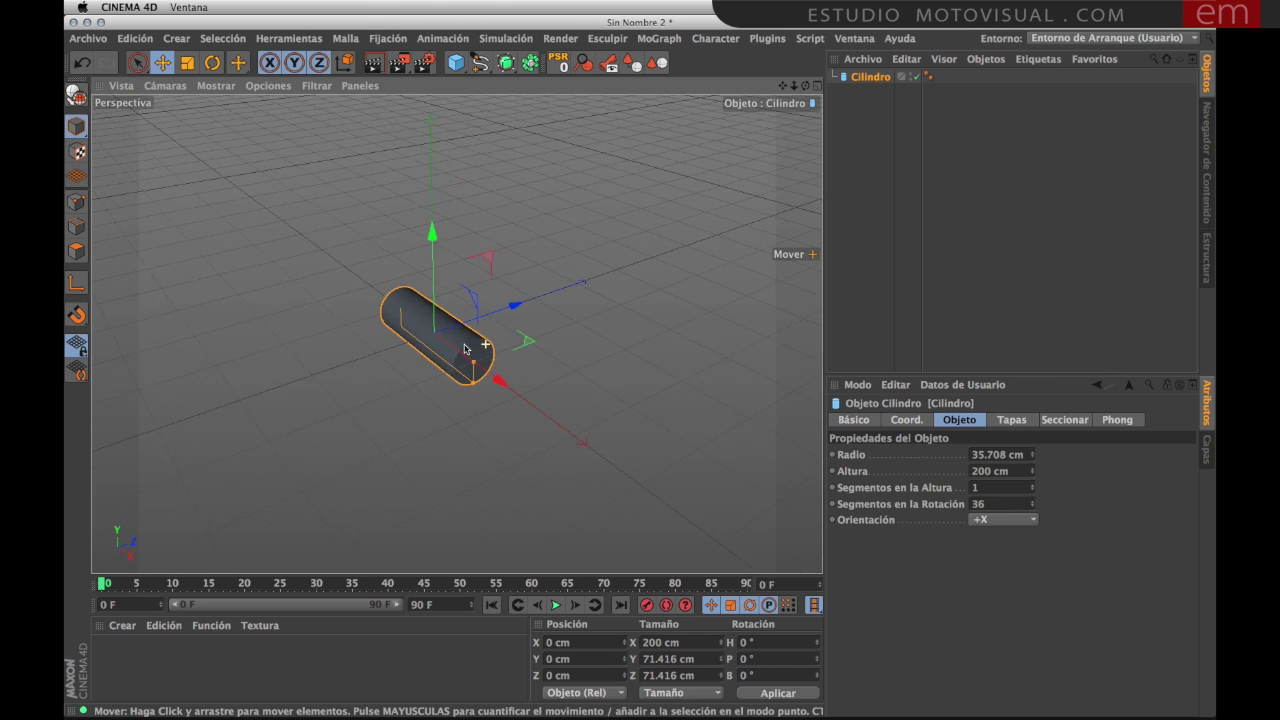
pyautogui.scroll(2, 454, 322)
pyautogui.scroll(1, 456, 361)
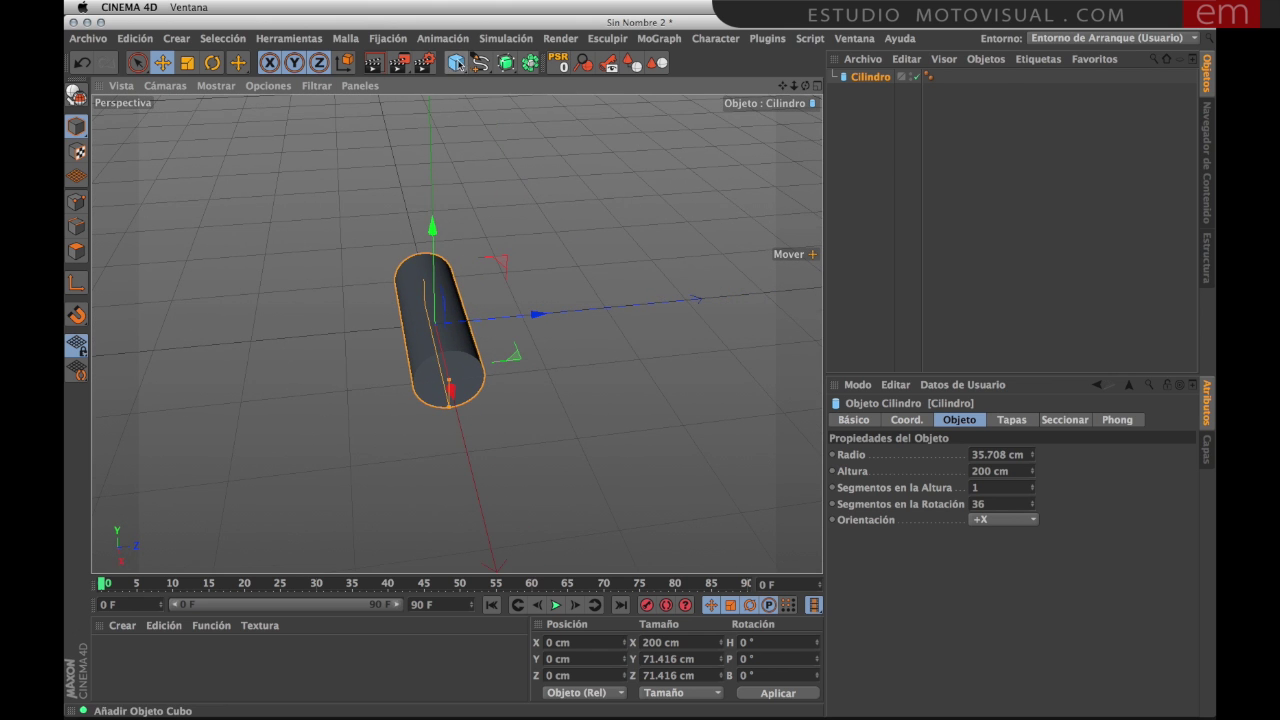
# Step: Add a second cylinder, Cilindro.1, raised above the first and oriented along +Z
pyautogui.click(455, 62)
pyautogui.click(910, 81)
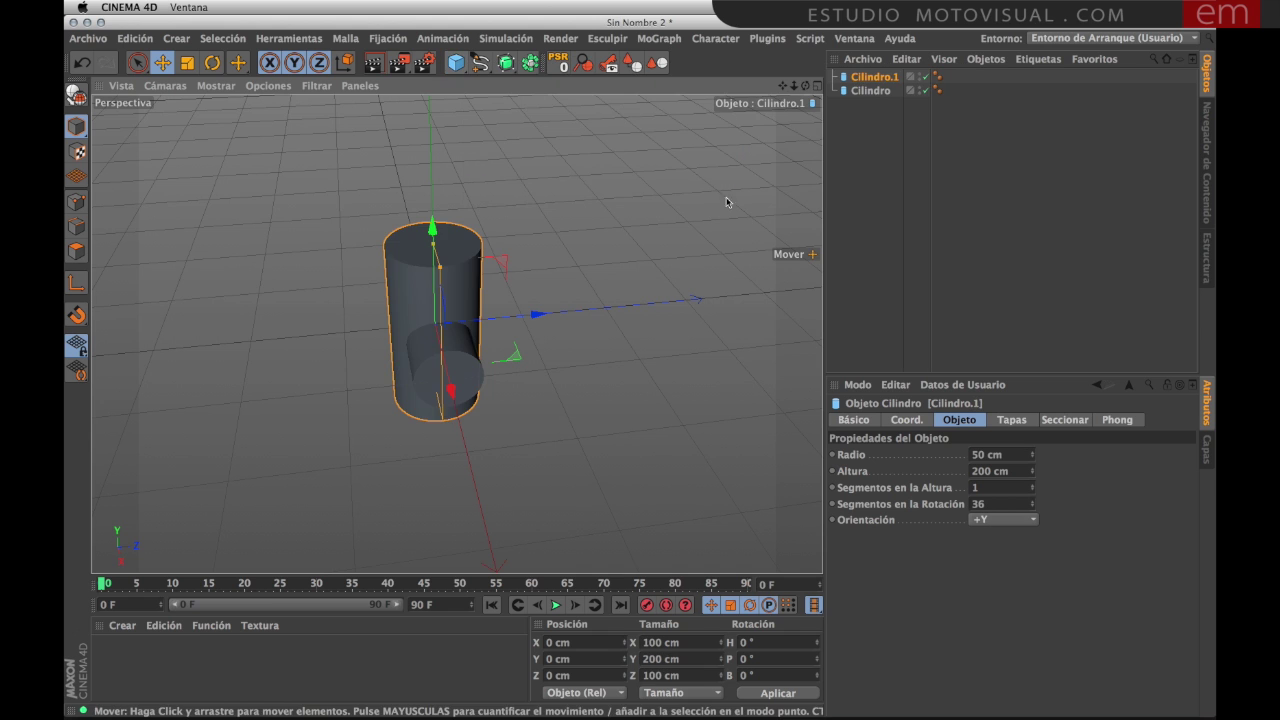
pyautogui.moveTo(445, 240); pyautogui.dragTo(445, 195)
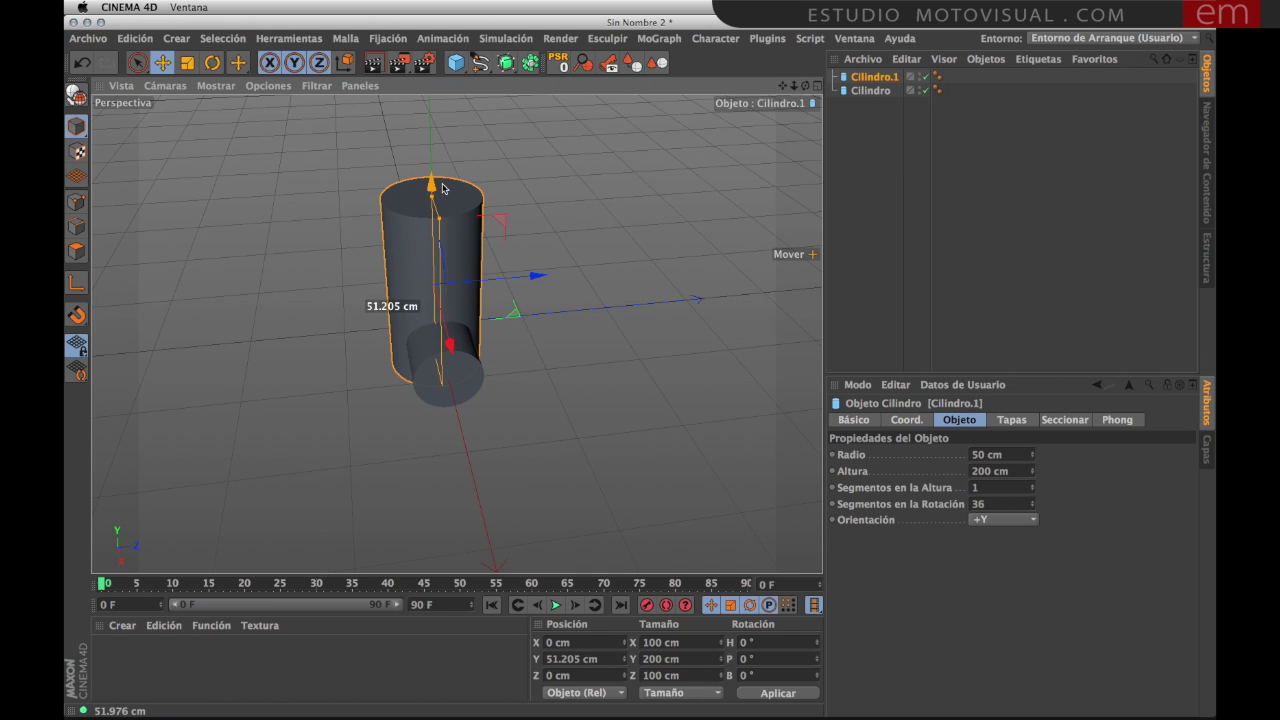
pyautogui.click(980, 521)
pyautogui.click(988, 616)
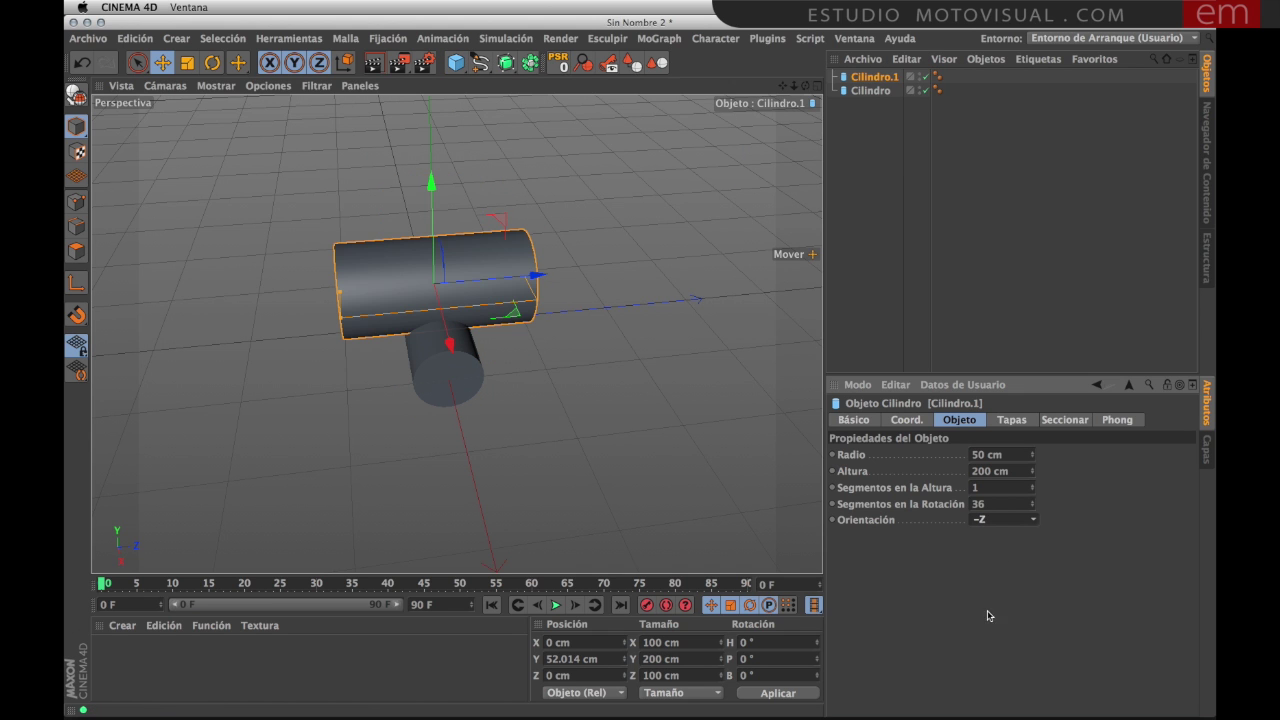
pyautogui.moveTo(543, 277); pyautogui.dragTo(583, 272)
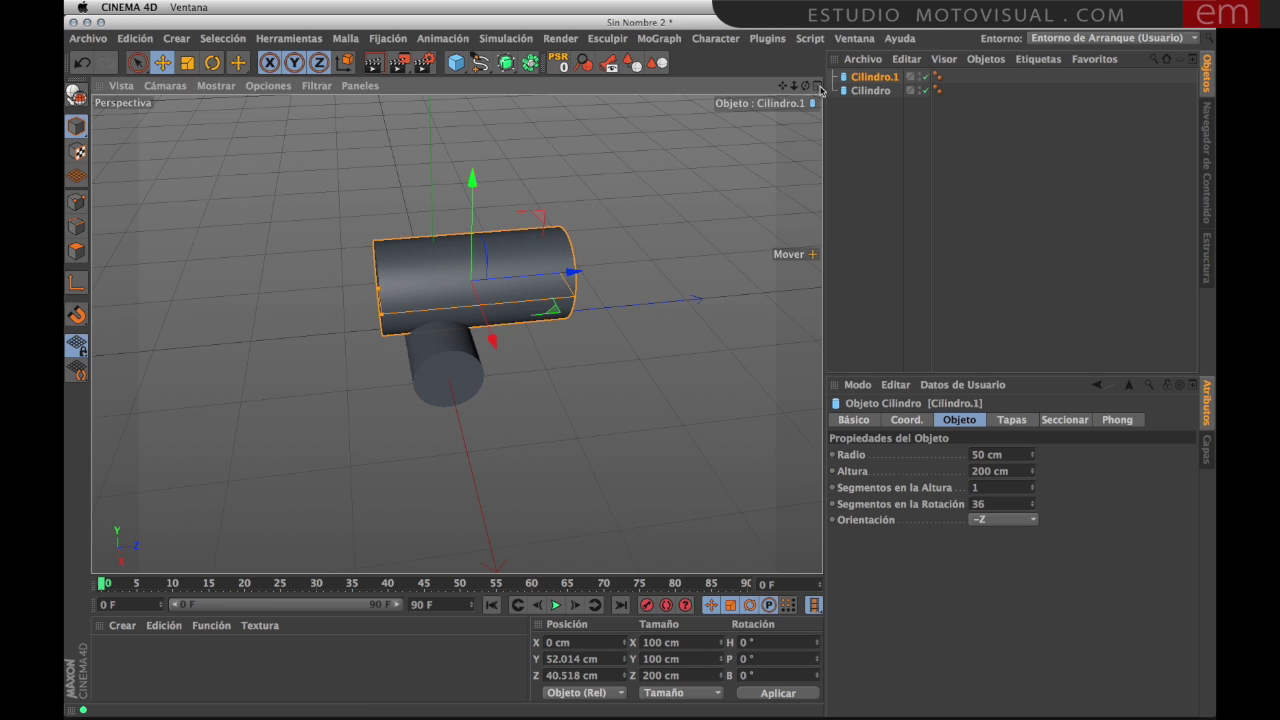
# Step: Nest Cilindro.1 under Cilindro and reposition the +Z rod along Z and downward
pyautogui.moveTo(873, 93); pyautogui.dragTo(872, 91)
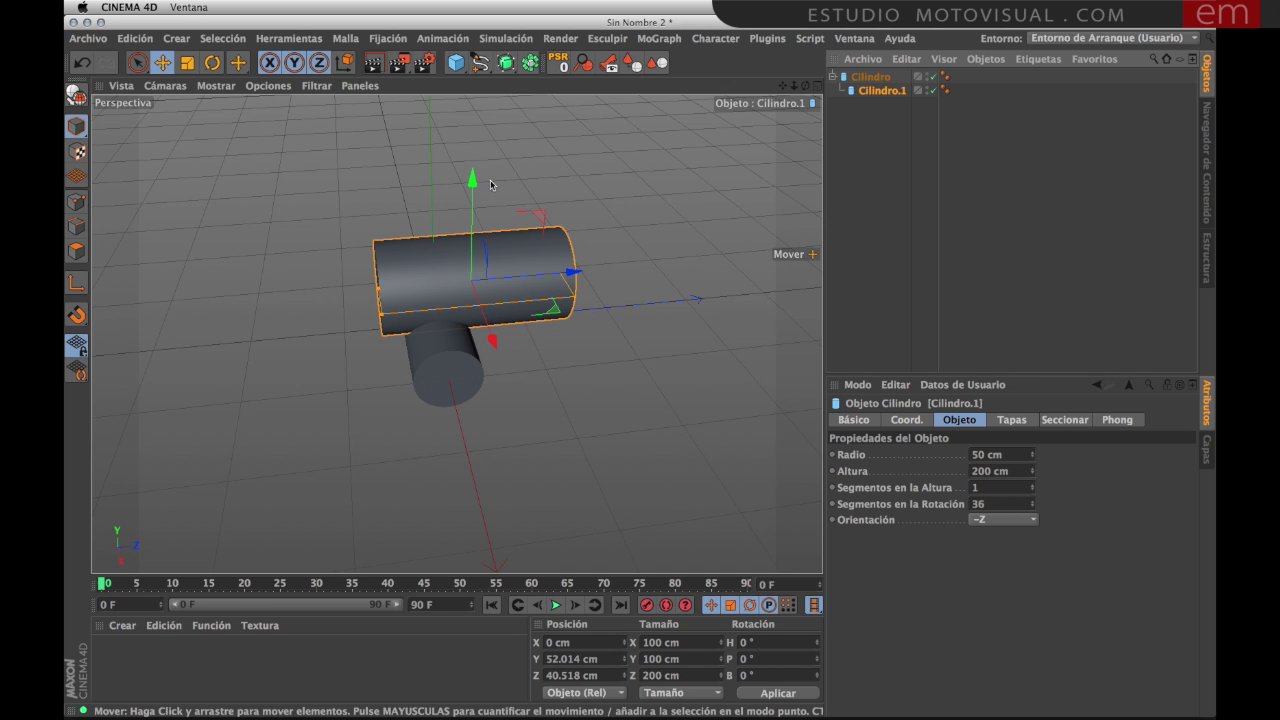
pyautogui.moveTo(473, 184); pyautogui.dragTo(477, 232)
pyautogui.moveTo(574, 319); pyautogui.dragTo(612, 320)
pyautogui.moveTo(520, 230)
pyautogui.mouseDown()
pyautogui.moveTo(519, 250)
pyautogui.moveTo(390, 258)
pyautogui.moveTo(360, 298)
pyautogui.mouseUp()
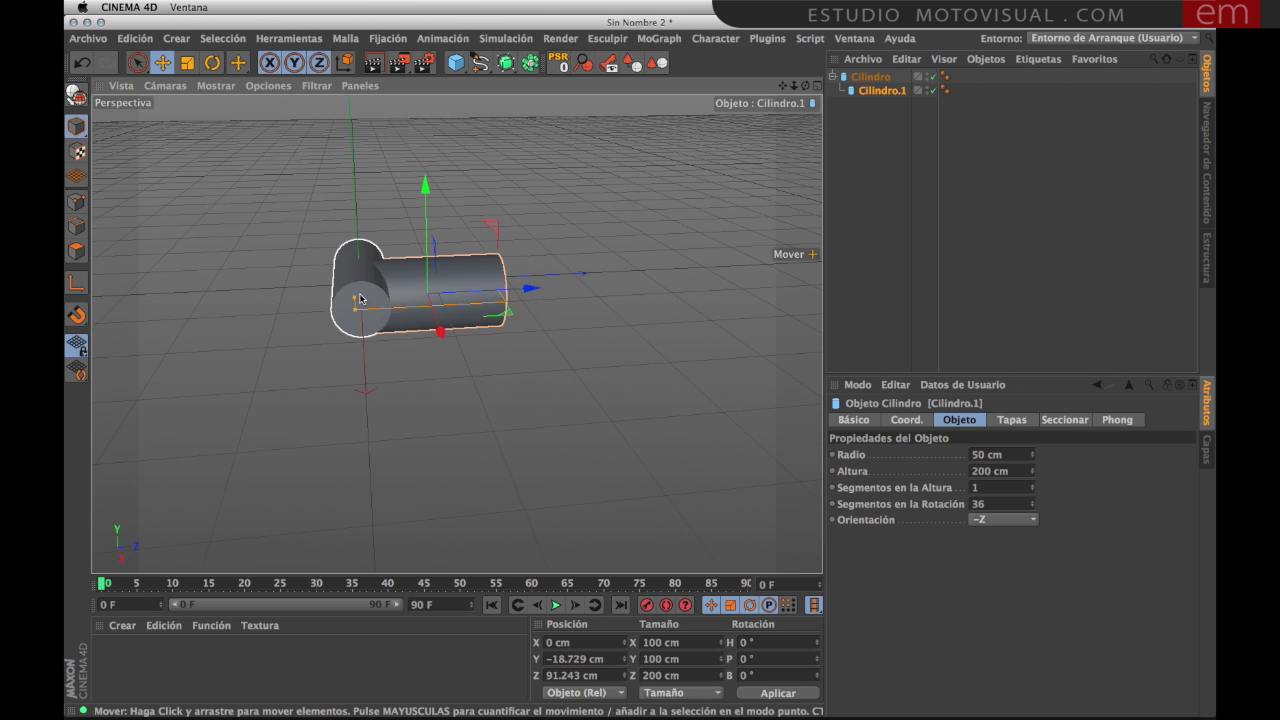
pyautogui.click(977, 519)
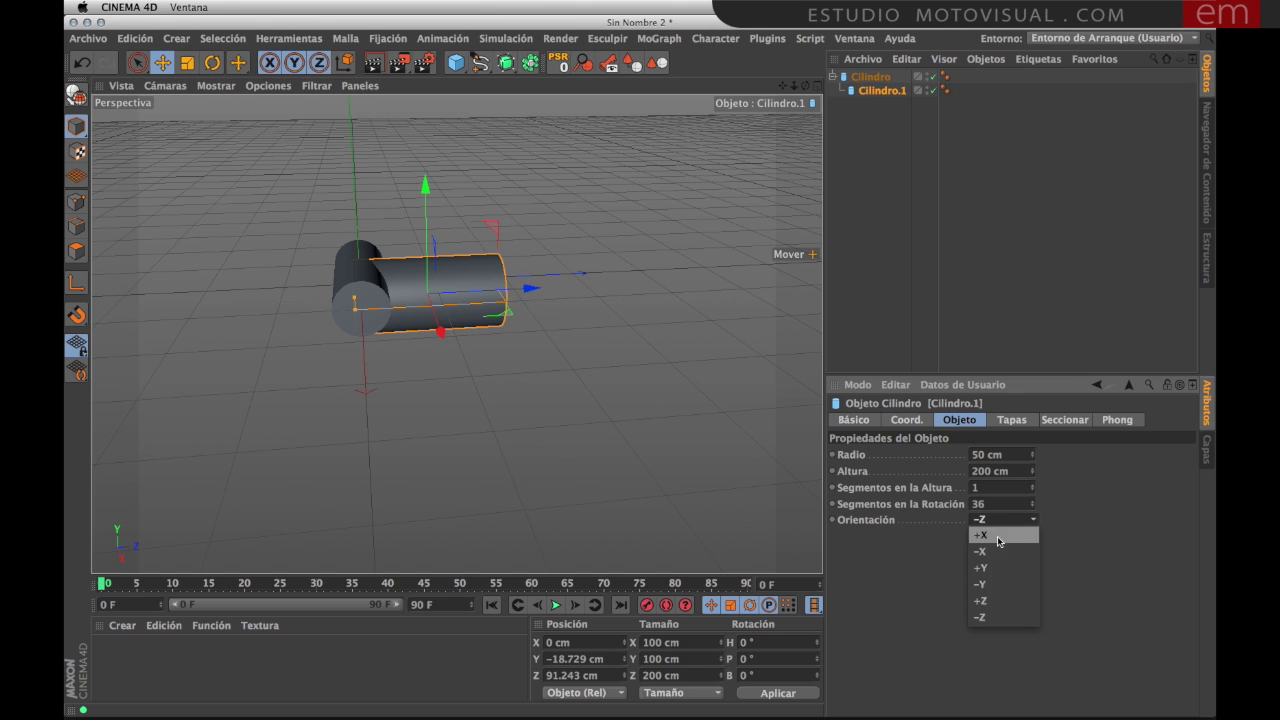
pyautogui.click(997, 602)
pyautogui.moveTo(483, 281)
pyautogui.keyDown('alt'); pyautogui.mouseDown()
pyautogui.moveTo(496, 327)
pyautogui.moveTo(525, 292)
pyautogui.moveTo(628, 299)
pyautogui.moveTo(733, 332)
pyautogui.mouseUp(); pyautogui.keyUp('alt')
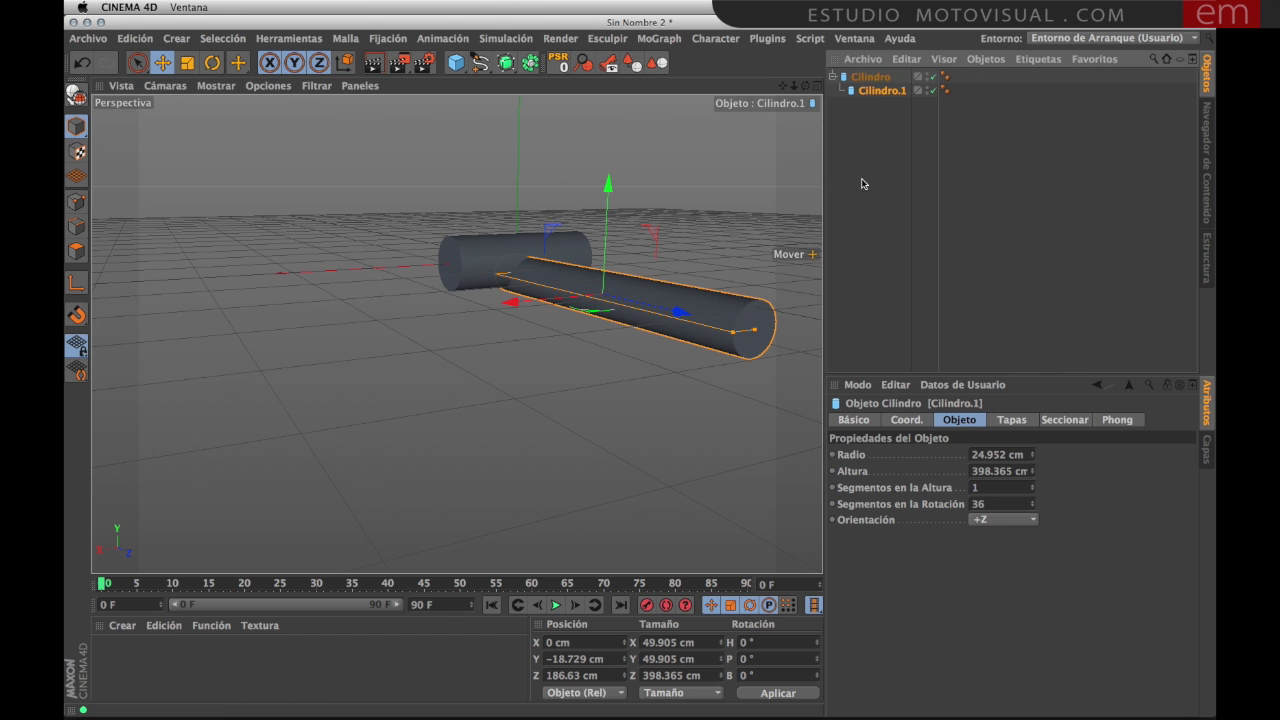
# Step: Set the rod Cilindro.1's P.Y coordinate to 0 cm
pyautogui.click(907, 419)
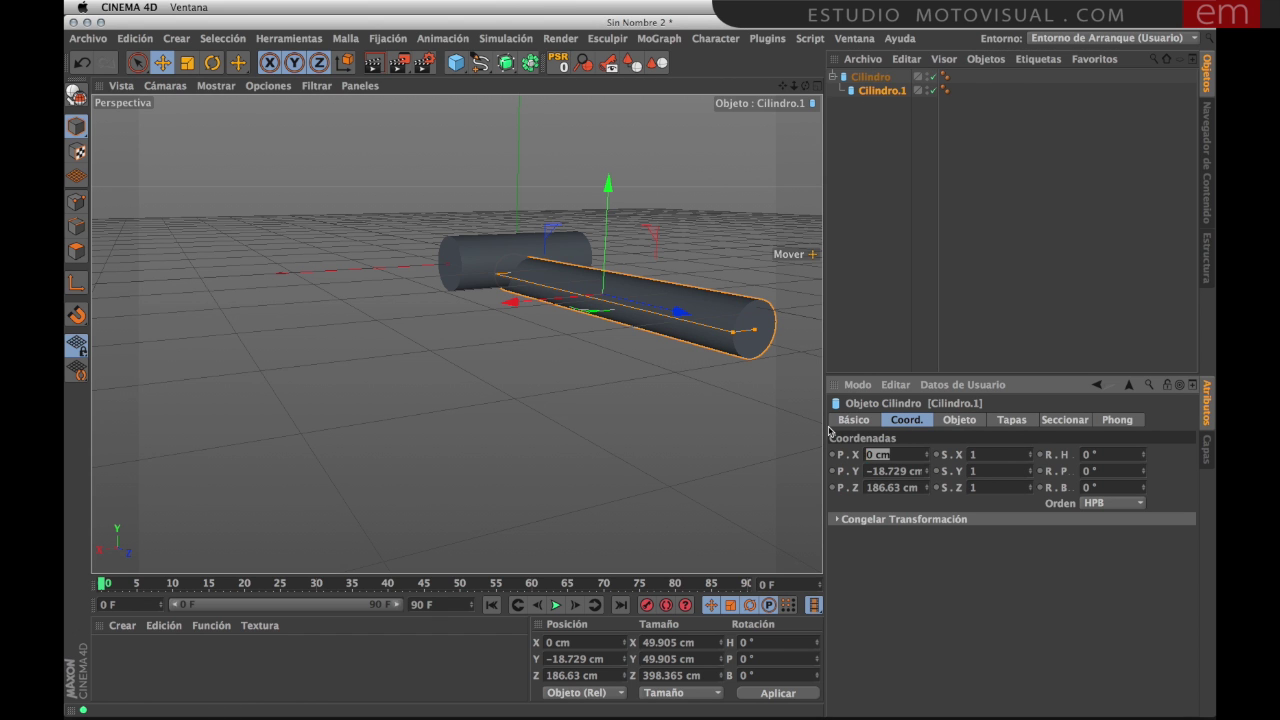
pyautogui.press('Return')
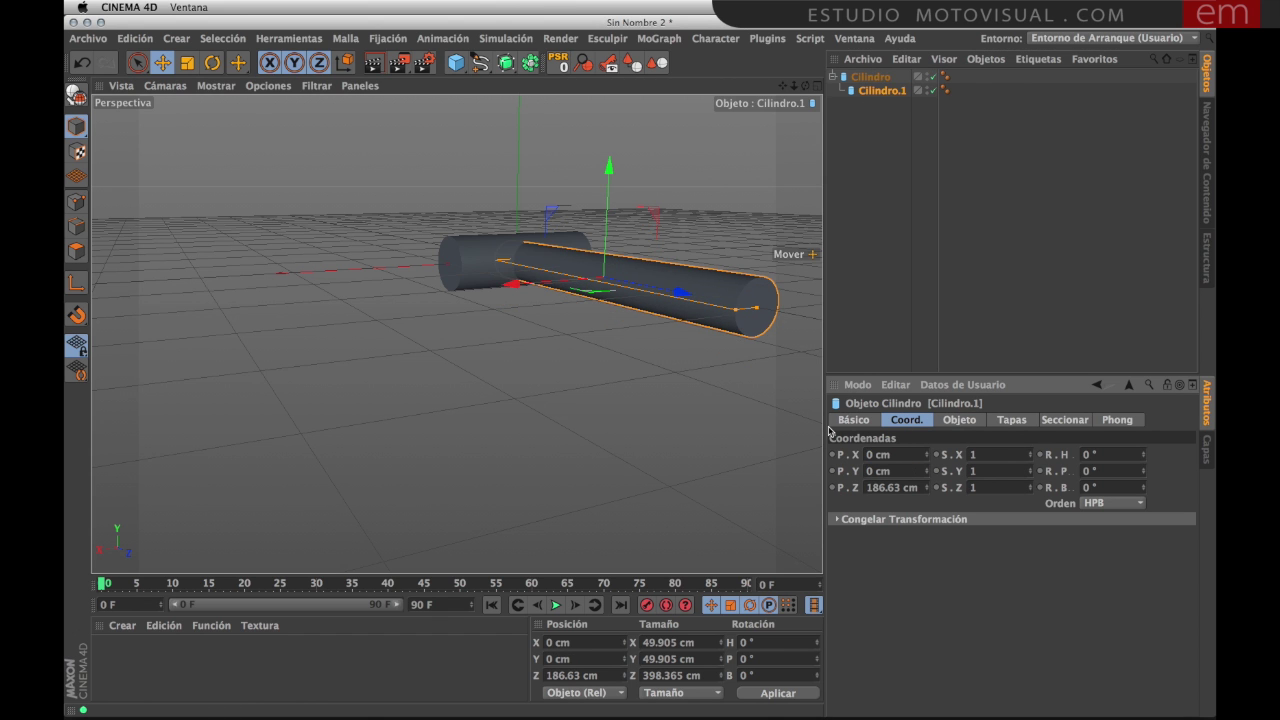
pyautogui.moveTo(500, 320)
pyautogui.keyDown('alt'); pyautogui.mouseDown()
pyautogui.moveTo(537, 322)
pyautogui.moveTo(648, 387)
pyautogui.mouseUp(); pyautogui.keyUp('alt')
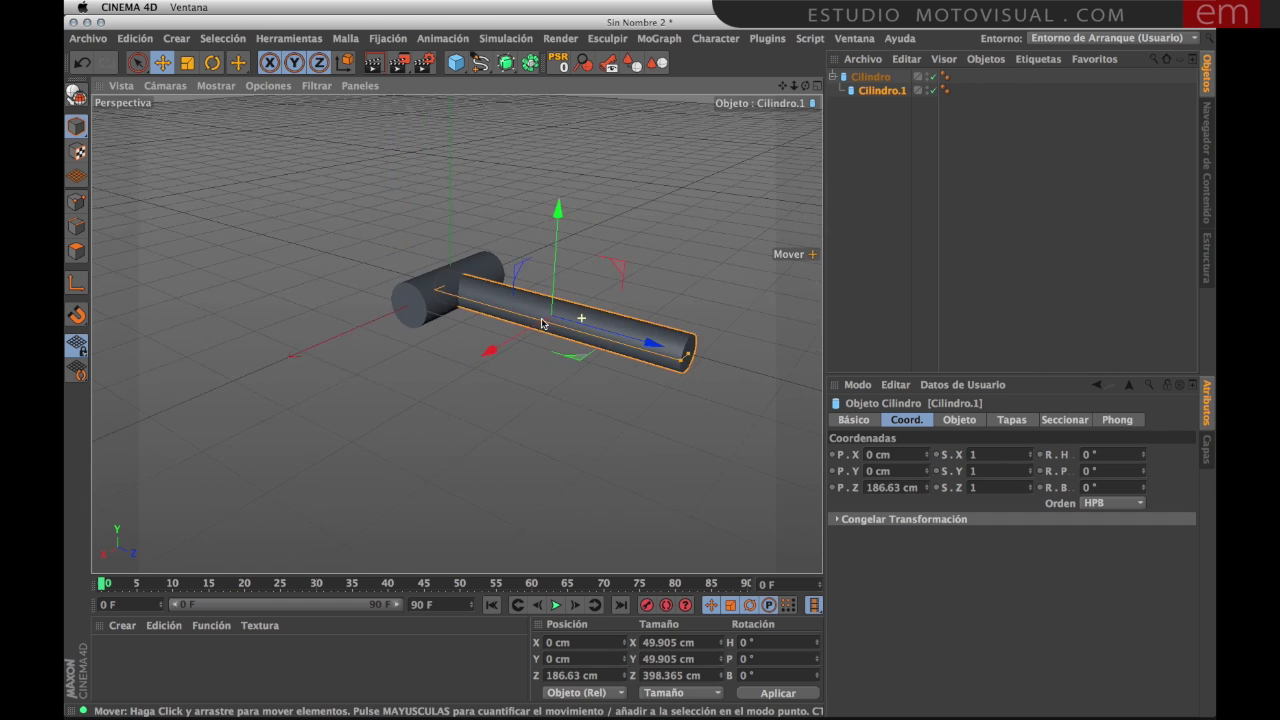
pyautogui.moveTo(648, 387)
pyautogui.keyDown('alt'); pyautogui.mouseDown(button='middle')
pyautogui.moveTo(634, 268)
pyautogui.moveTo(609, 295)
pyautogui.mouseUp(button='middle'); pyautogui.keyUp('alt')
pyautogui.scroll(1, 545, 289)
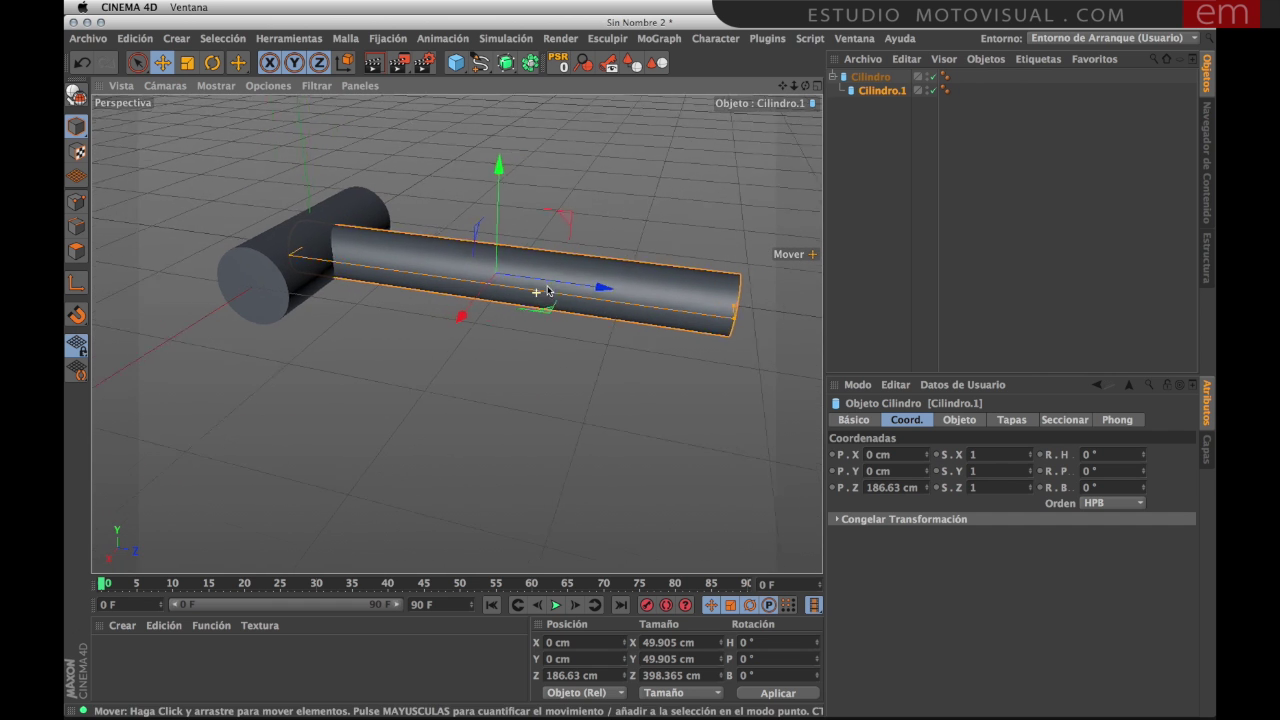
pyautogui.scroll(2, 545, 289)
pyautogui.scroll(1, 545, 289)
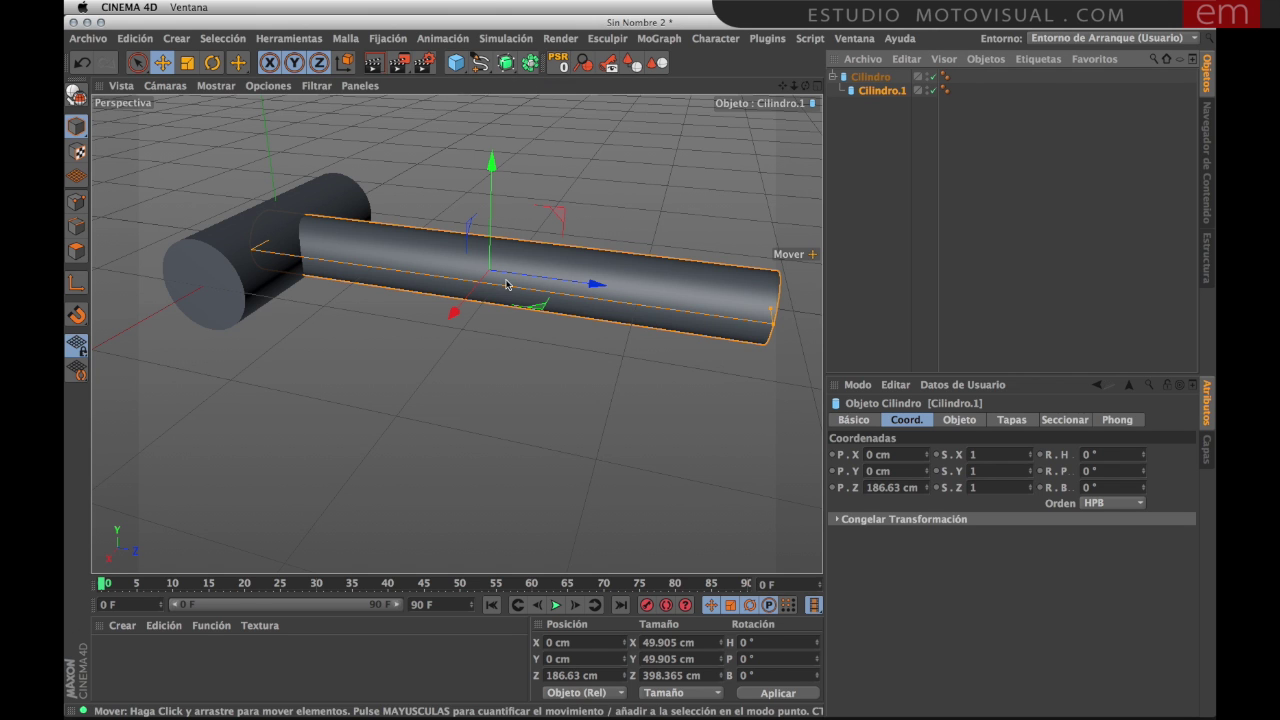
# Step: Select the outer cylinder Cilindro and zoom out to see both cylinders
pyautogui.click(866, 78)
pyautogui.keyDown('alt'); pyautogui.moveTo(276, 216); pyautogui.dragTo(283, 244); pyautogui.keyUp('alt')
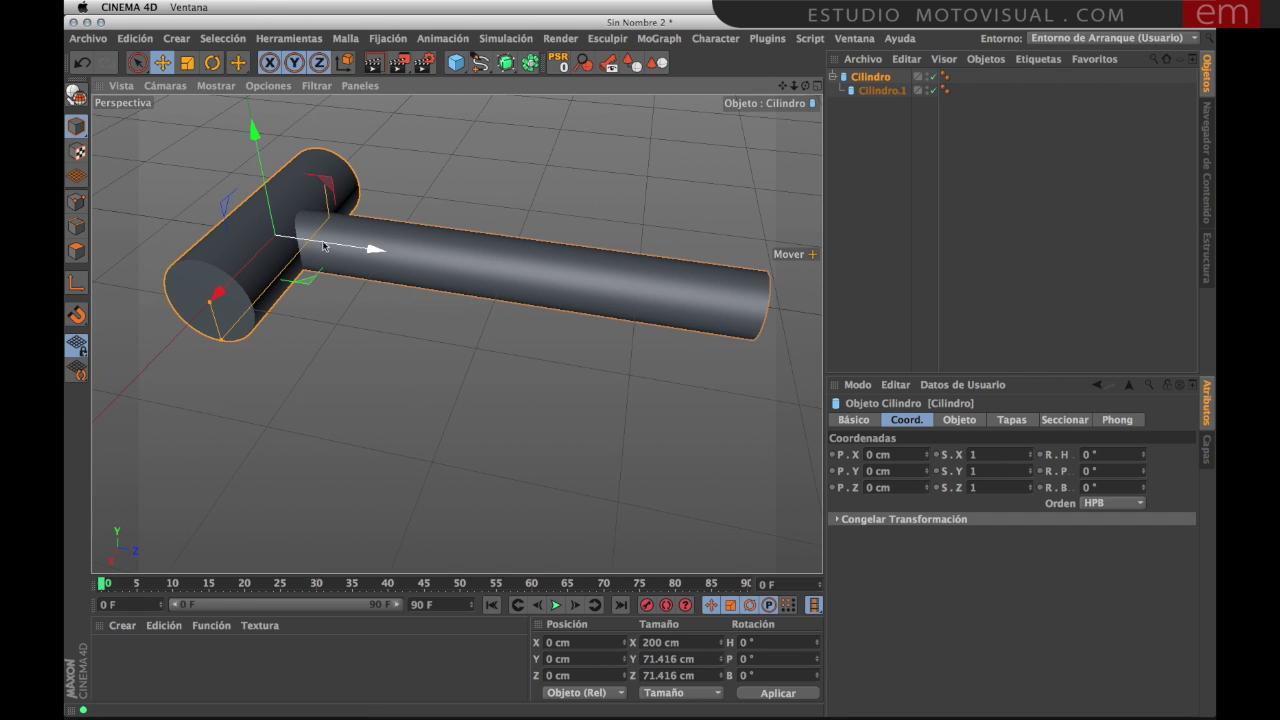
pyautogui.keyDown('alt'); pyautogui.moveTo(360, 257); pyautogui.dragTo(315, 244); pyautogui.keyUp('alt')
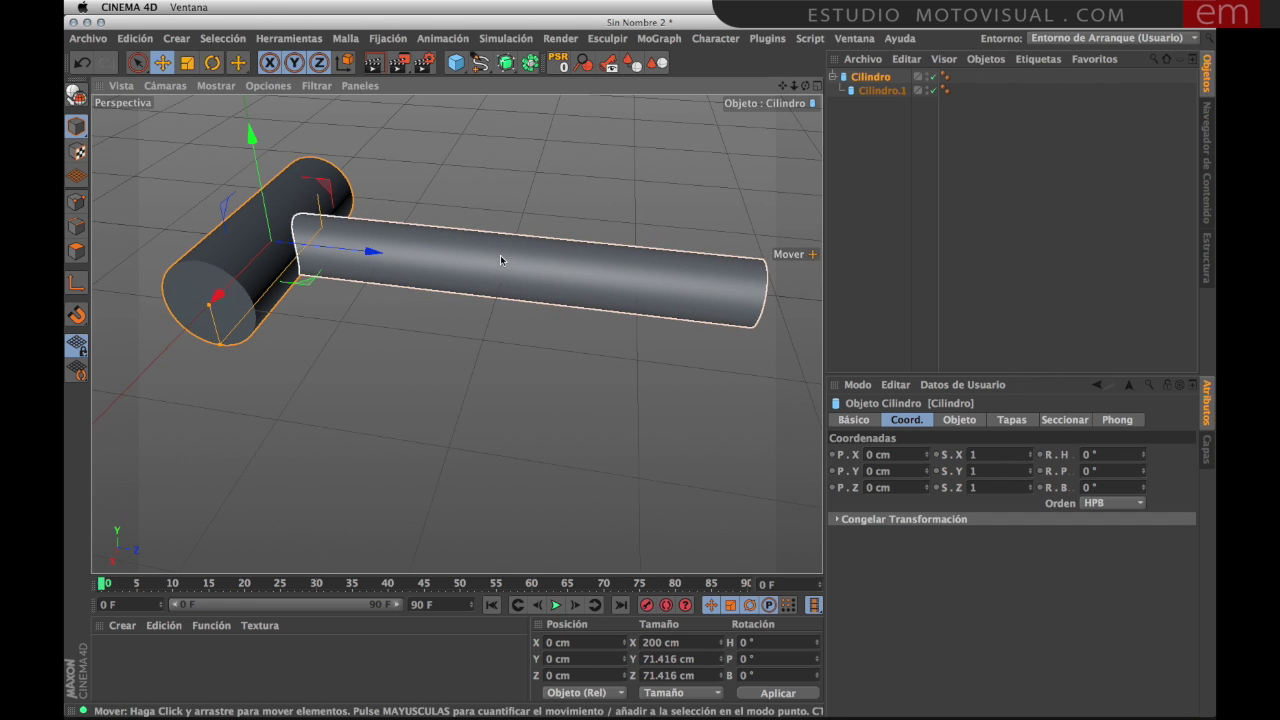
pyautogui.scroll(-3, 611, 278)
pyautogui.keyDown('alt'); pyautogui.moveTo(611, 278); pyautogui.dragTo(458, 57); pyautogui.keyUp('alt')
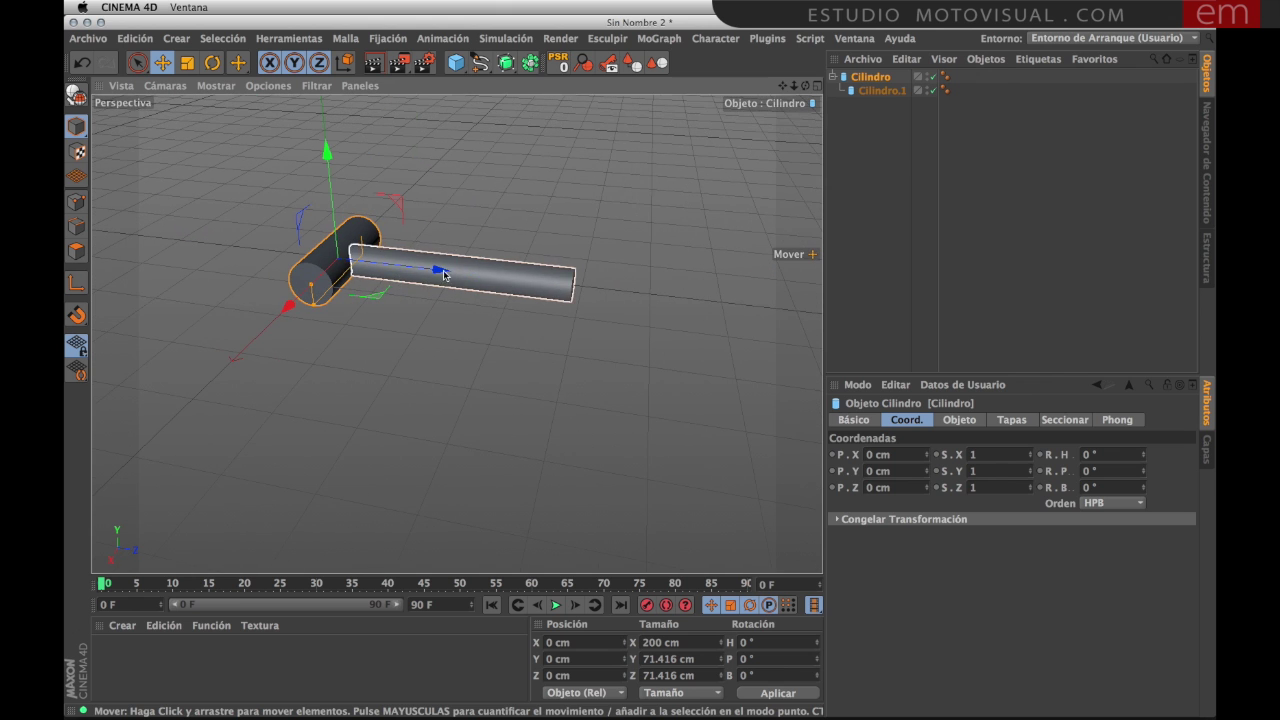
pyautogui.click(458, 57)
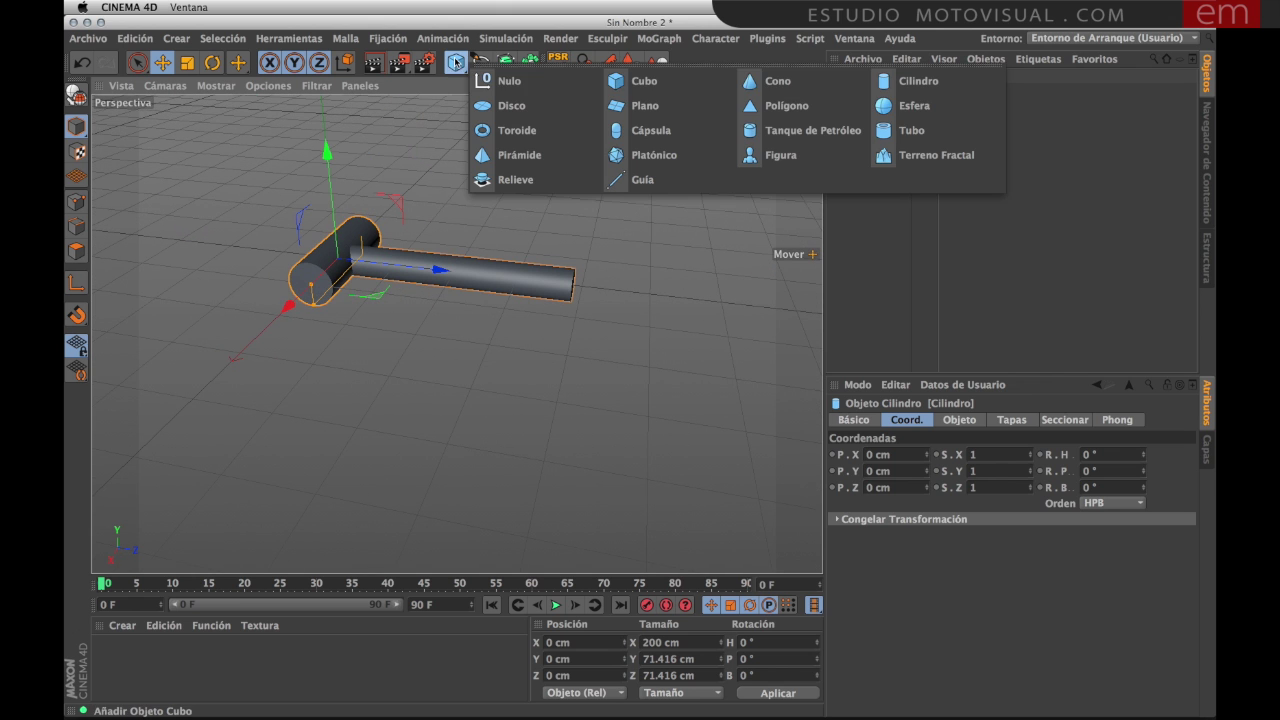
pyautogui.click(879, 106)
pyautogui.moveTo(445, 268); pyautogui.dragTo(905, 310)
pyautogui.keyDown('alt'); pyautogui.moveTo(649, 354); pyautogui.dragTo(486, 355, button='middle'); pyautogui.keyUp('alt')
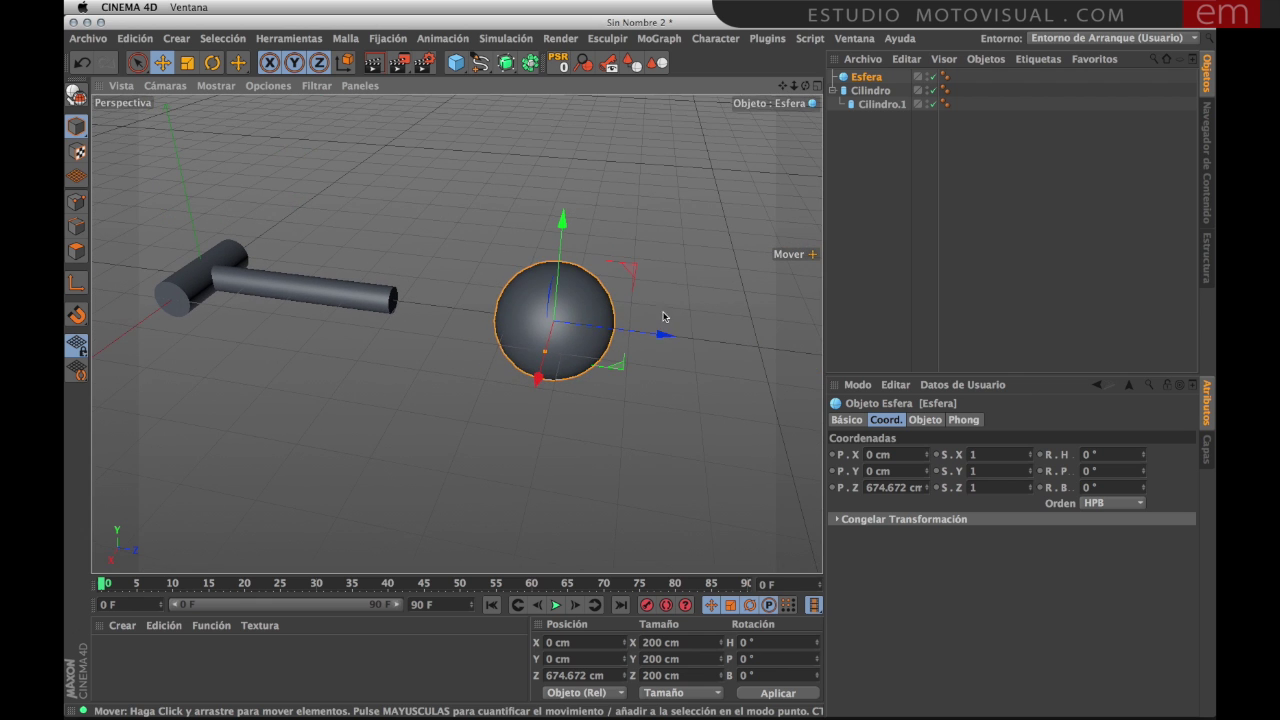
pyautogui.moveTo(660, 337); pyautogui.dragTo(712, 342)
pyautogui.keyDown('alt'); pyautogui.moveTo(588, 352); pyautogui.dragTo(600, 345); pyautogui.keyUp('alt')
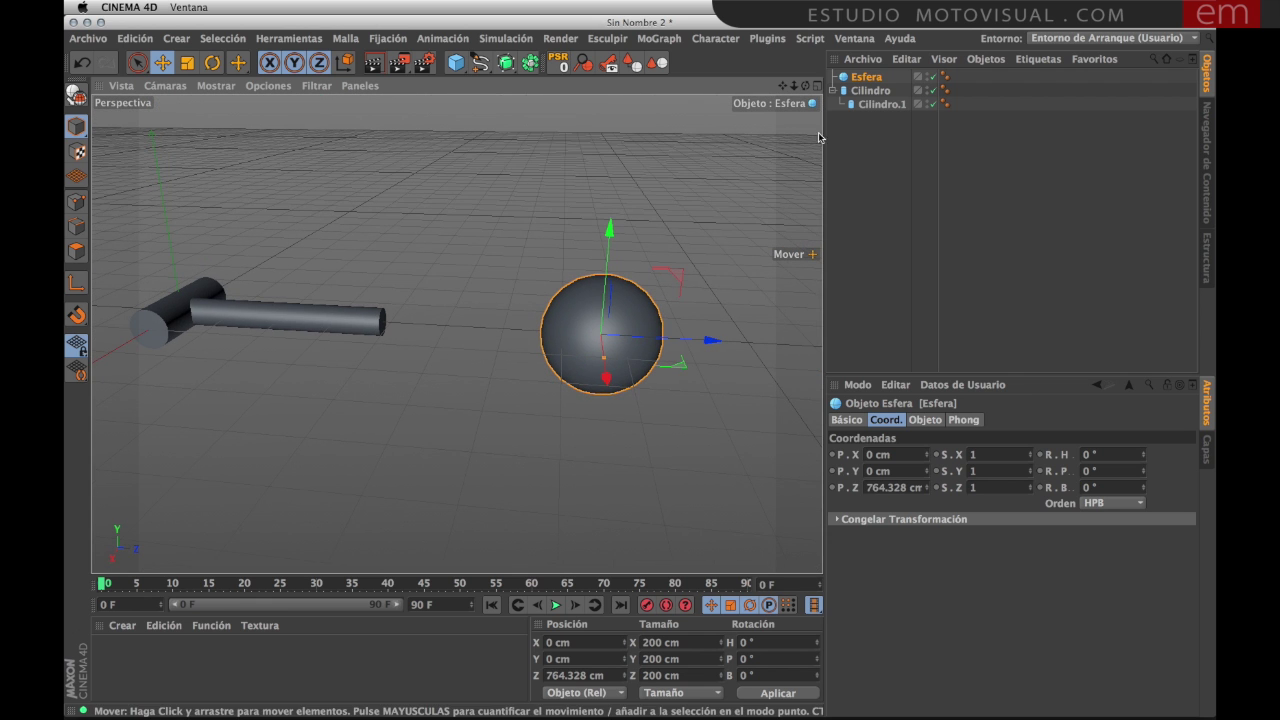
pyautogui.click(835, 91)
pyautogui.click(857, 93)
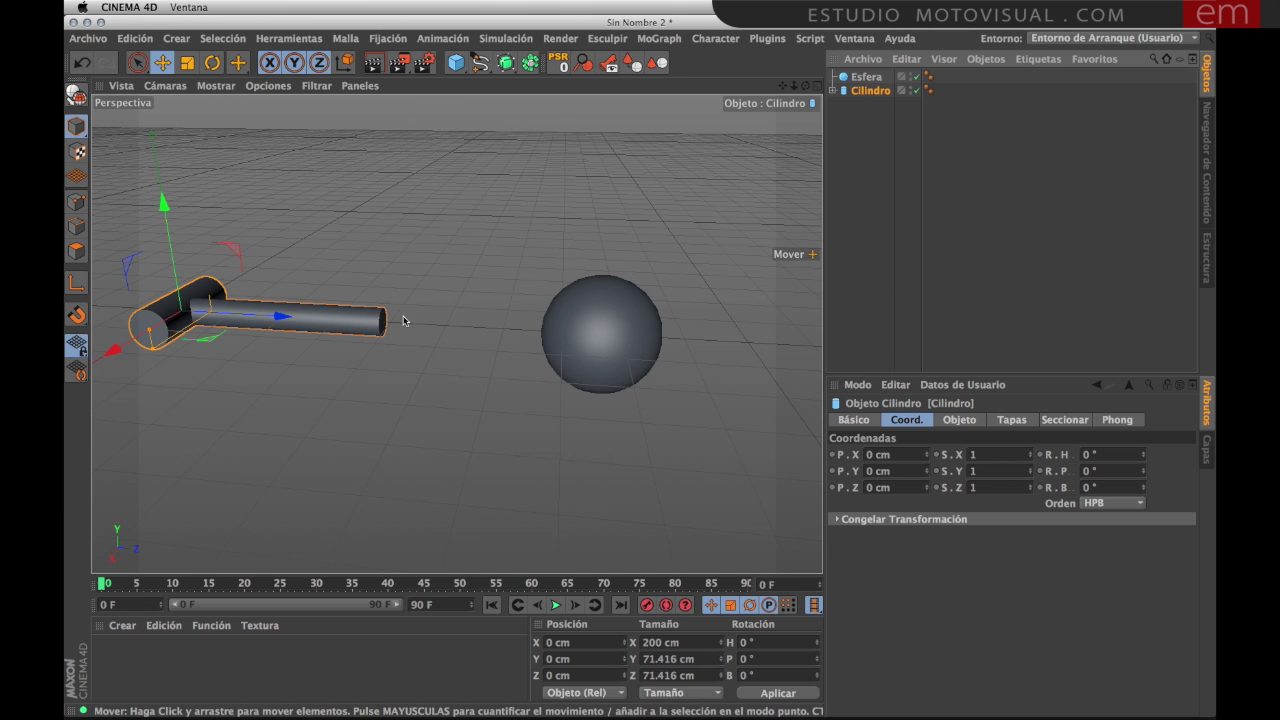
pyautogui.keyDown('alt'); pyautogui.moveTo(405, 306); pyautogui.dragTo(528, 248, button='middle'); pyautogui.keyUp('alt')
pyautogui.moveTo(456, 277)
pyautogui.keyDown('alt'); pyautogui.mouseDown()
pyautogui.moveTo(469, 294)
pyautogui.moveTo(450, 338)
pyautogui.mouseUp(); pyautogui.keyUp('alt')
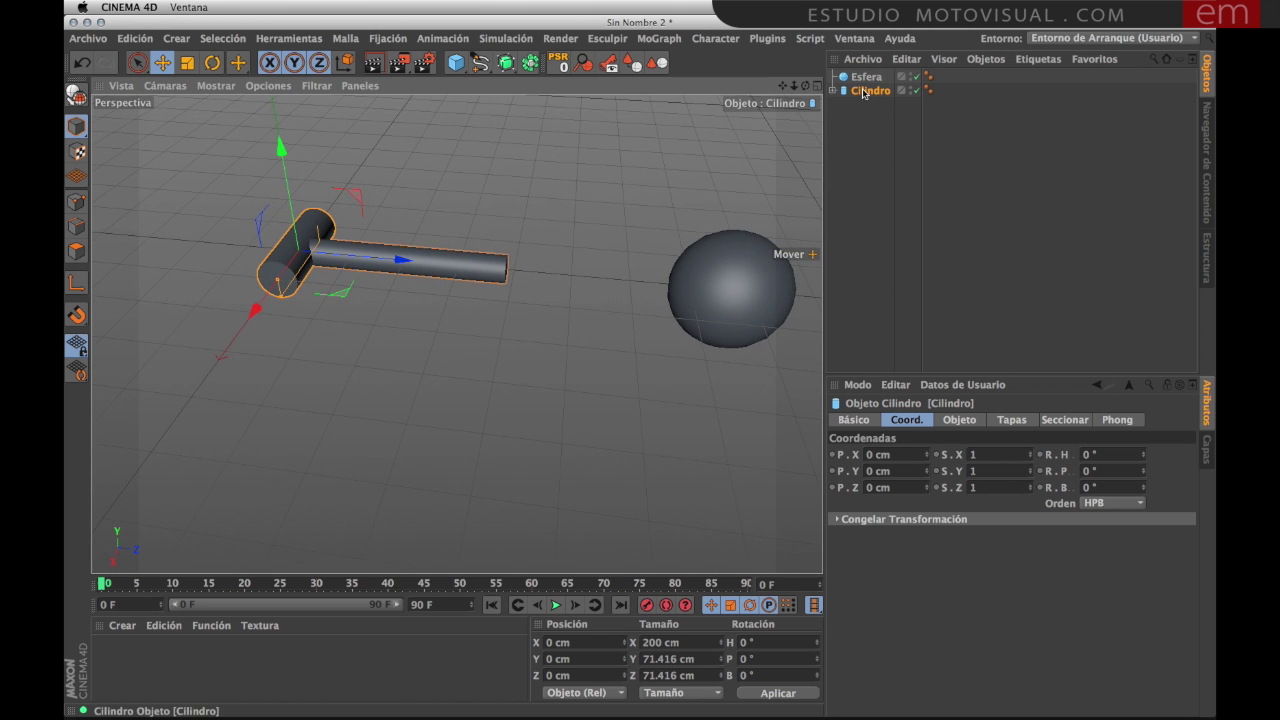
# Step: Add a Target (Objetivo) tag to Cilindro with Esfera as its target object
pyautogui.click(1036, 60)
pyautogui.moveTo(1038, 82)
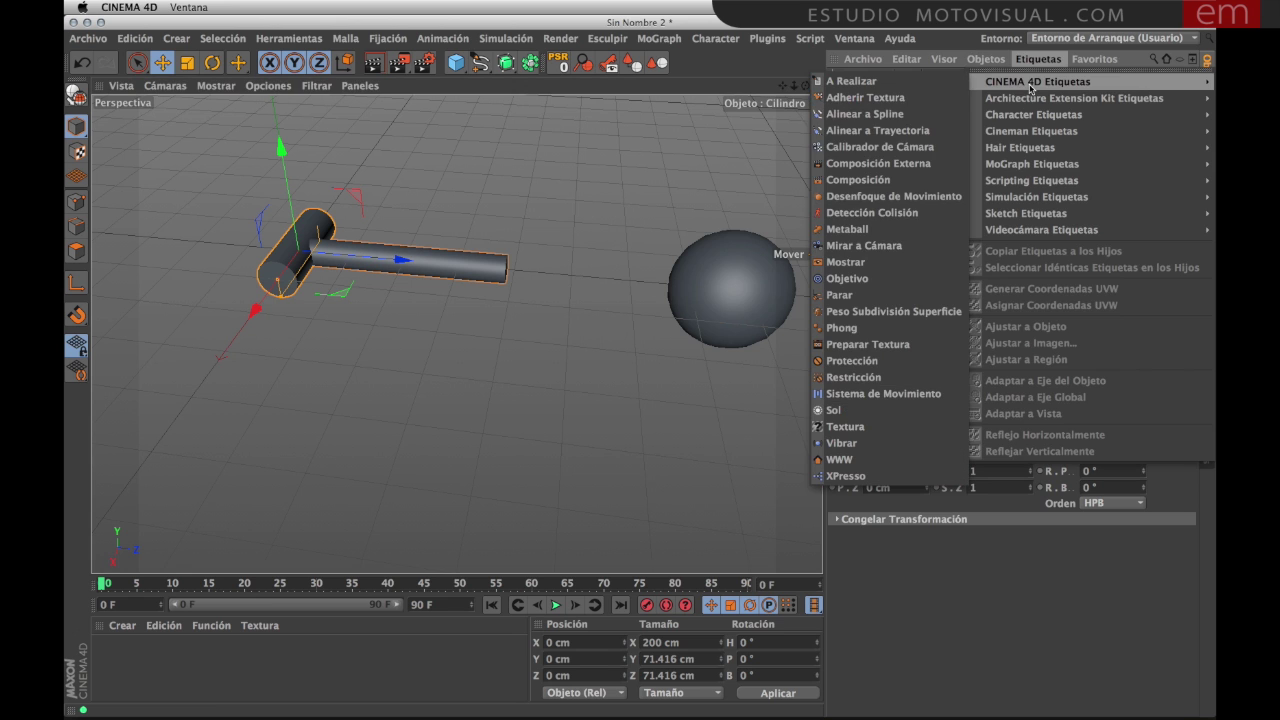
pyautogui.click(873, 281)
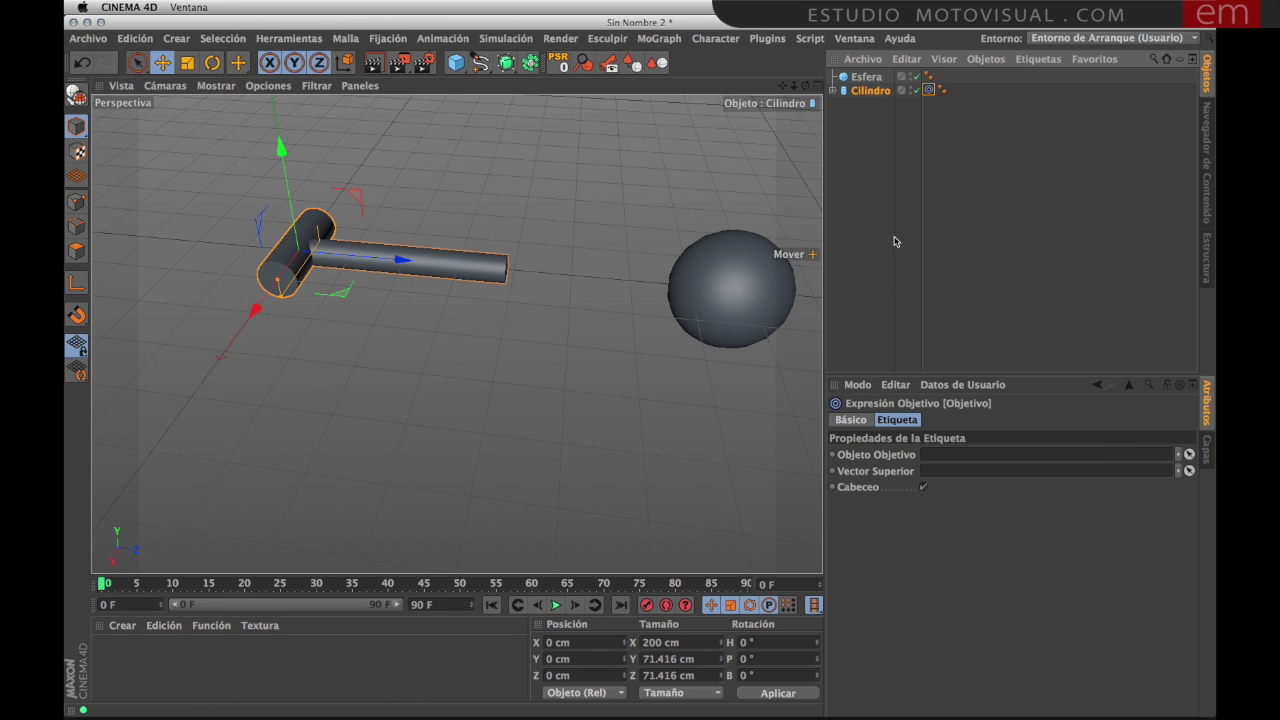
pyautogui.click(1189, 454)
pyautogui.click(870, 78)
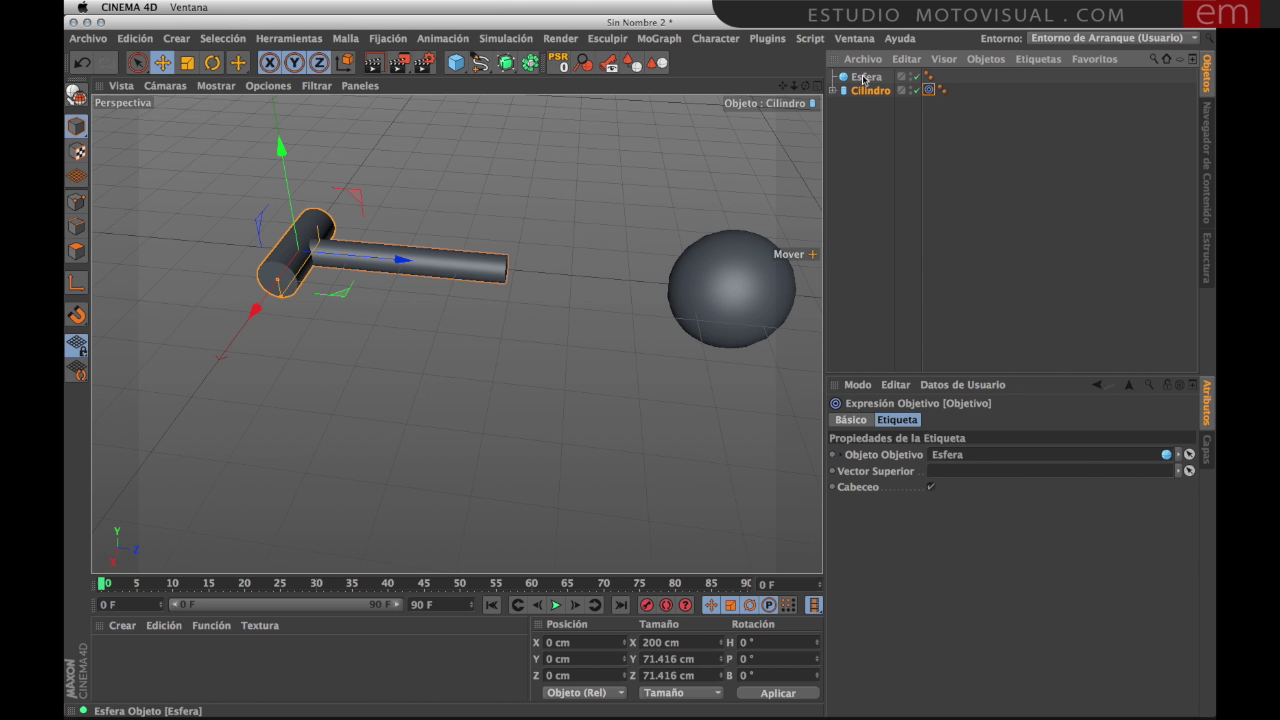
# Step: Raise the sphere to about Y 104.8 cm so the cylinder tilts toward it
pyautogui.click(865, 78)
pyautogui.keyDown('alt'); pyautogui.moveTo(640, 330); pyautogui.dragTo(705, 279); pyautogui.keyUp('alt')
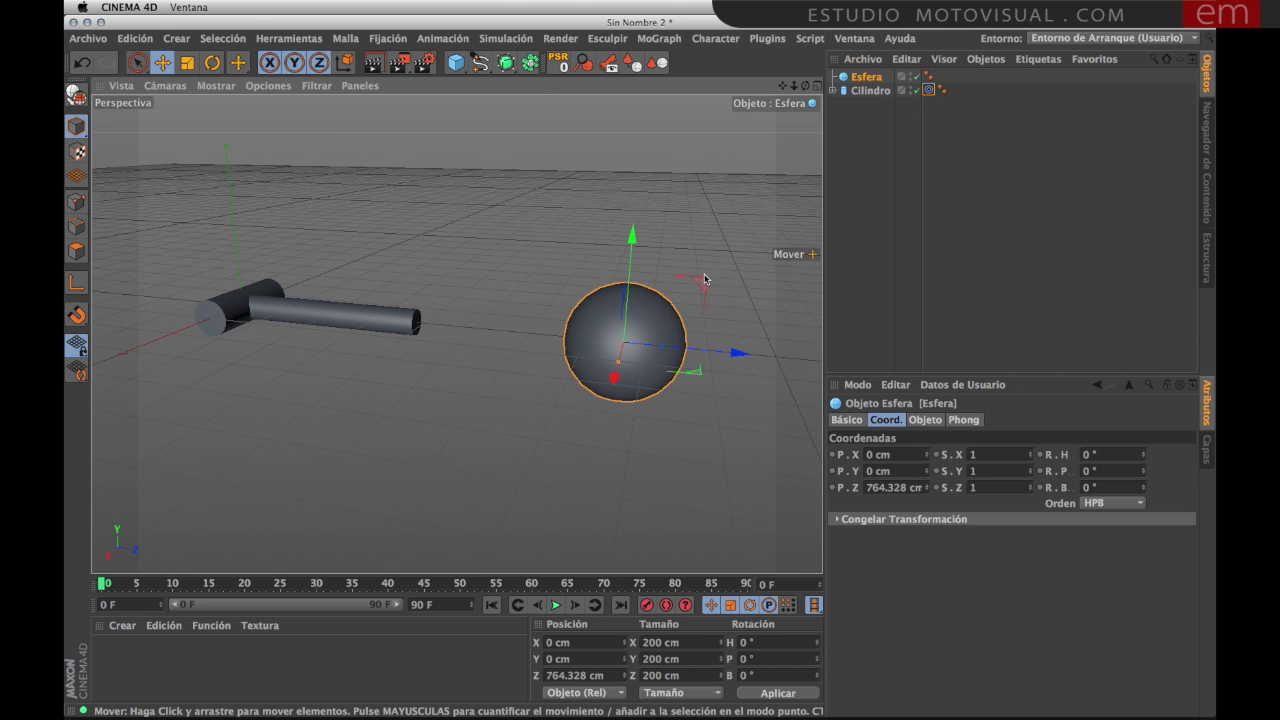
pyautogui.click(870, 90)
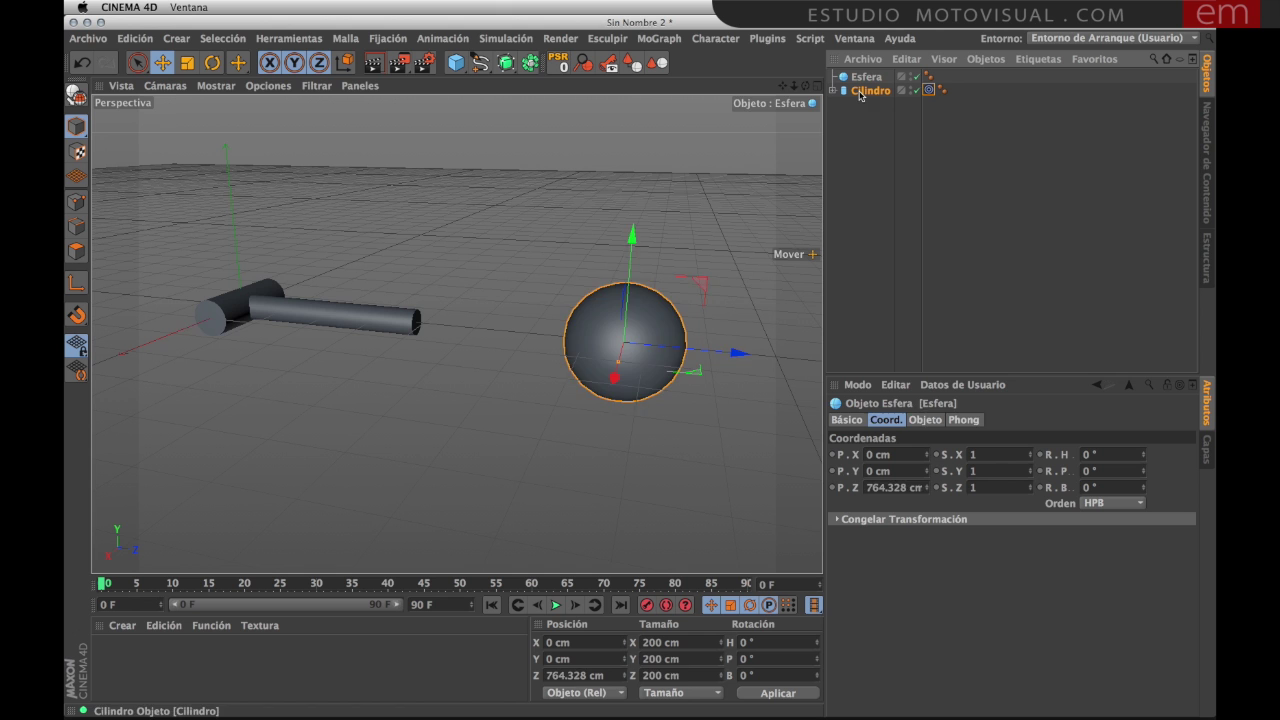
pyautogui.click(643, 334)
pyautogui.moveTo(708, 284)
pyautogui.mouseDown()
pyautogui.moveTo(690, 202)
pyautogui.moveTo(679, 235)
pyautogui.moveTo(687, 205)
pyautogui.mouseUp()
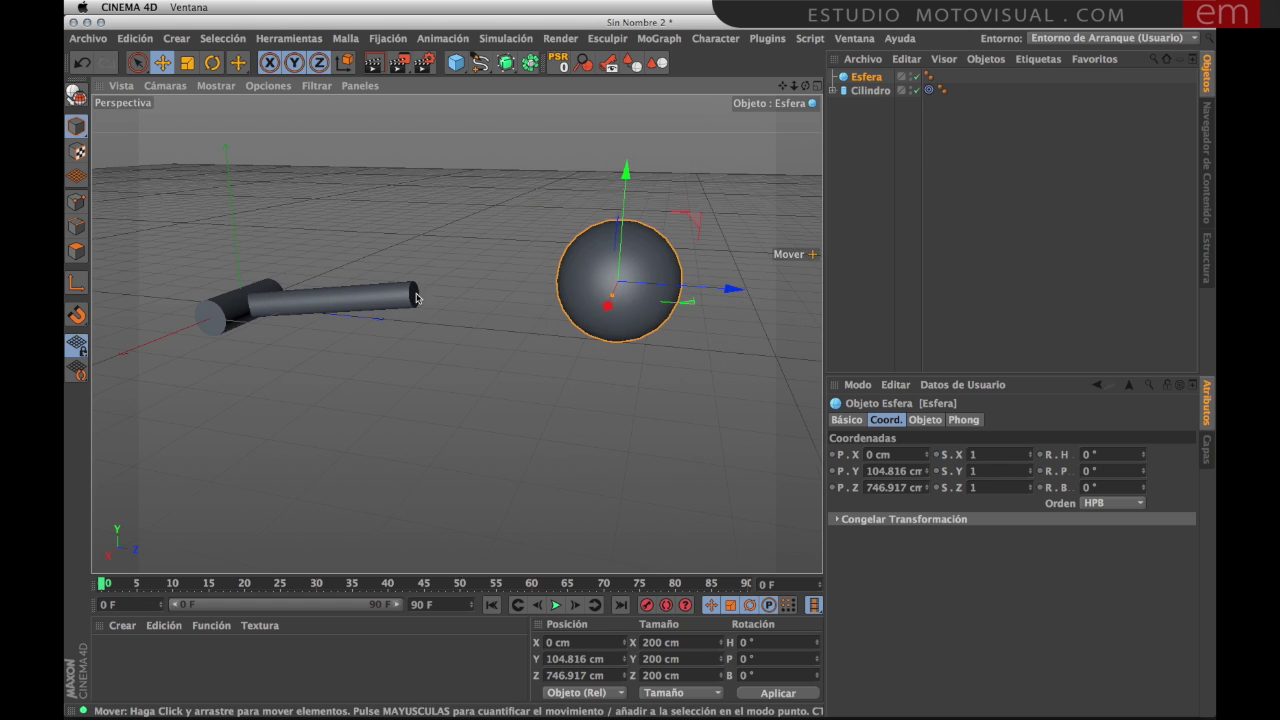
pyautogui.moveTo(418, 297)
pyautogui.keyDown('alt'); pyautogui.mouseDown()
pyautogui.moveTo(411, 355)
pyautogui.moveTo(485, 298)
pyautogui.moveTo(371, 243)
pyautogui.mouseUp(); pyautogui.keyUp('alt')
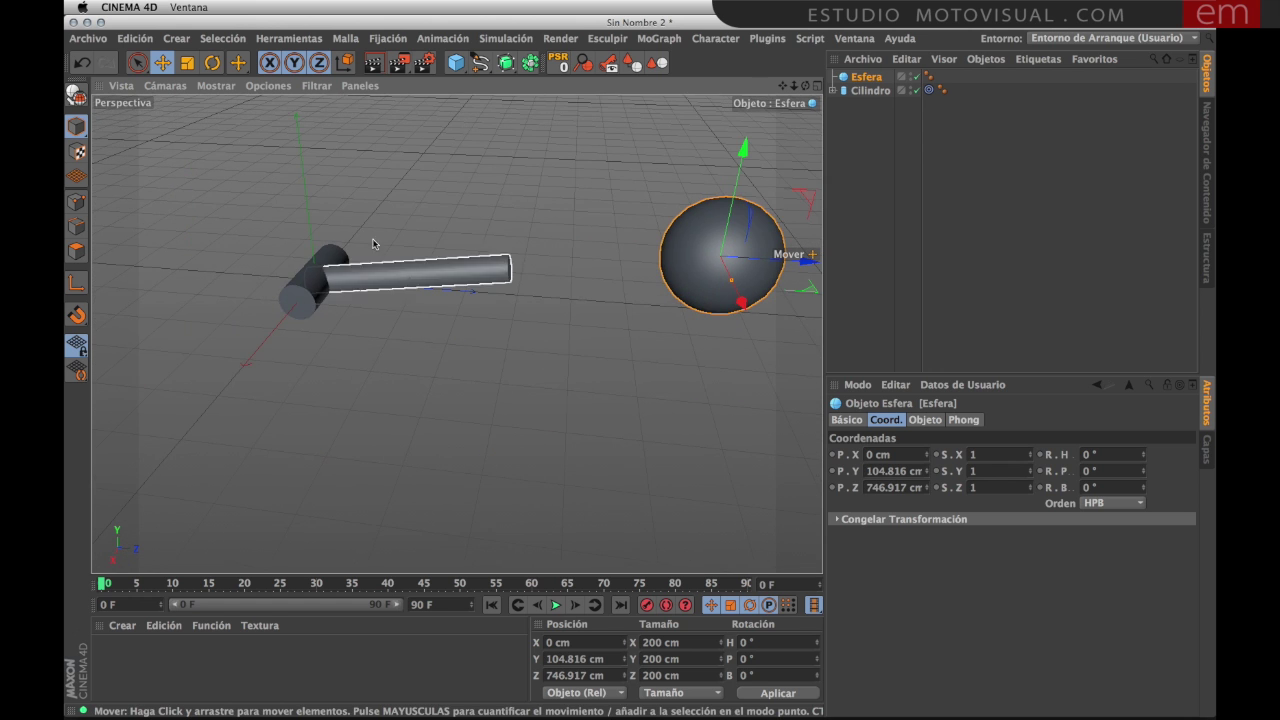
# Step: Expand Cilindro to reveal its child rod Cilindro.1 and zoom in on the pair
pyautogui.moveTo(551, 311)
pyautogui.keyDown('alt'); pyautogui.mouseDown()
pyautogui.moveTo(506, 340)
pyautogui.moveTo(443, 349)
pyautogui.mouseUp(); pyautogui.keyUp('alt')
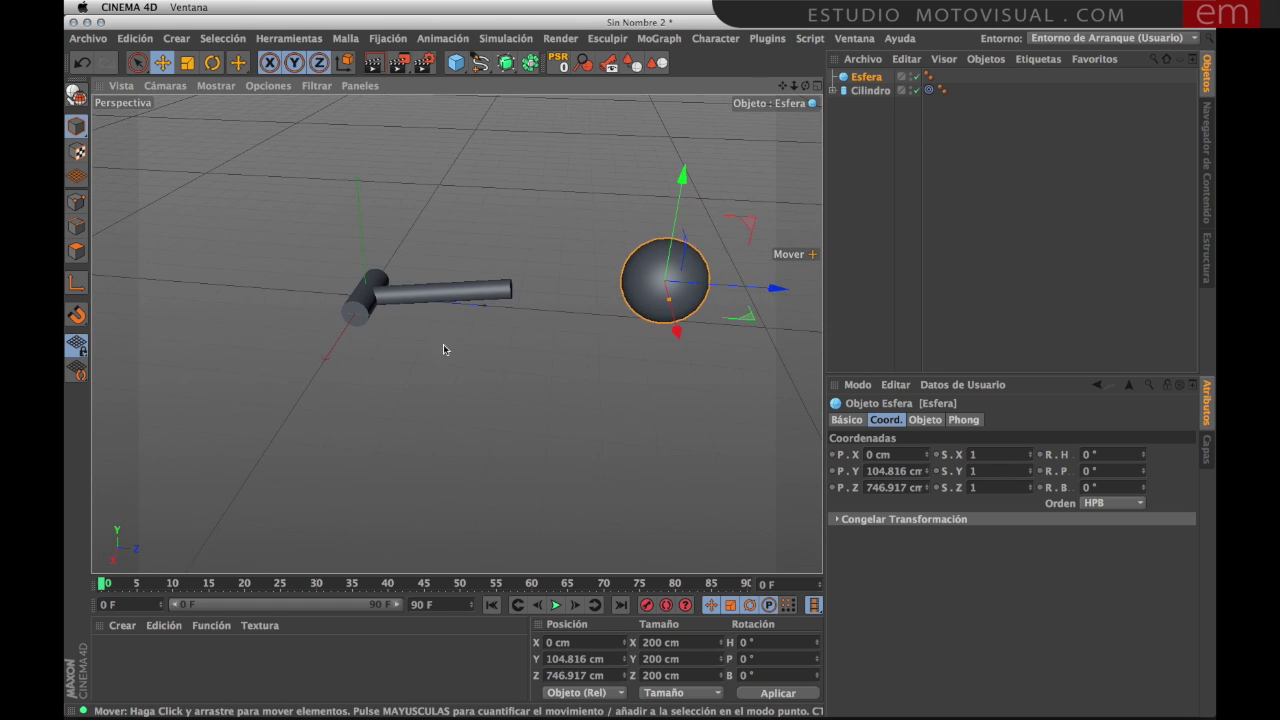
pyautogui.click(834, 92)
pyautogui.click(864, 94)
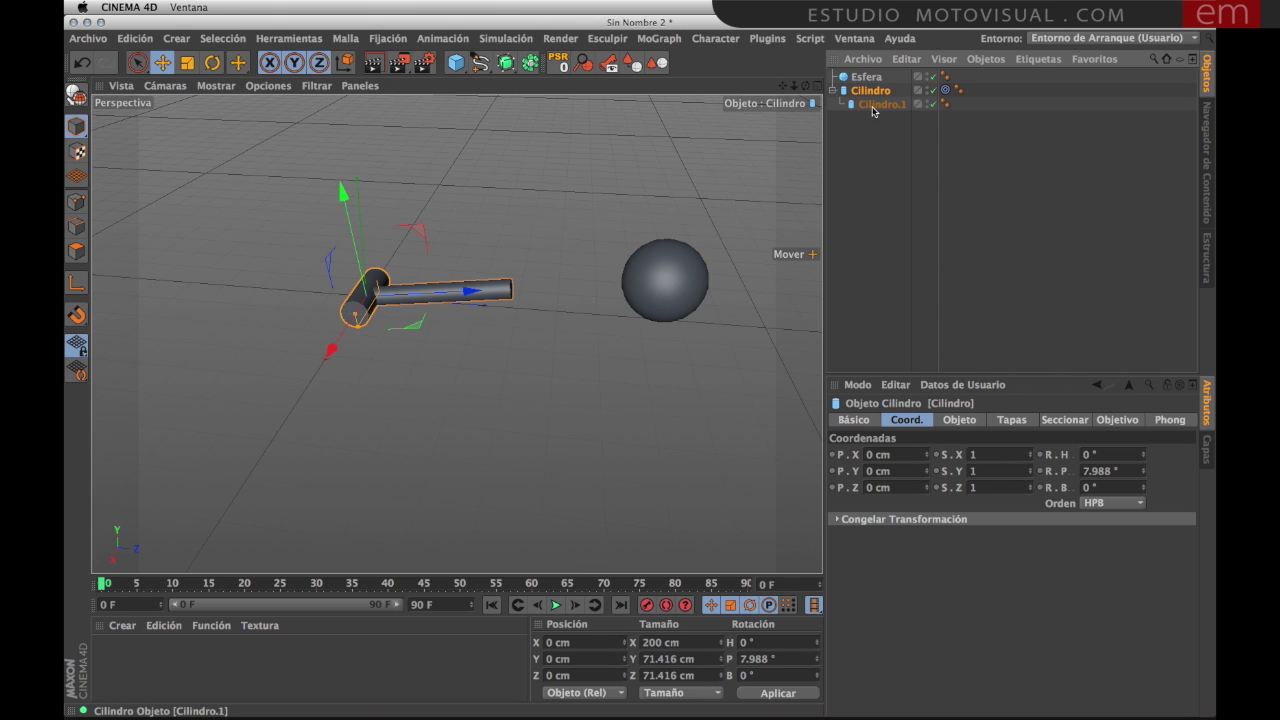
pyautogui.scroll(3, 440, 320)
pyautogui.scroll(3, 456, 338)
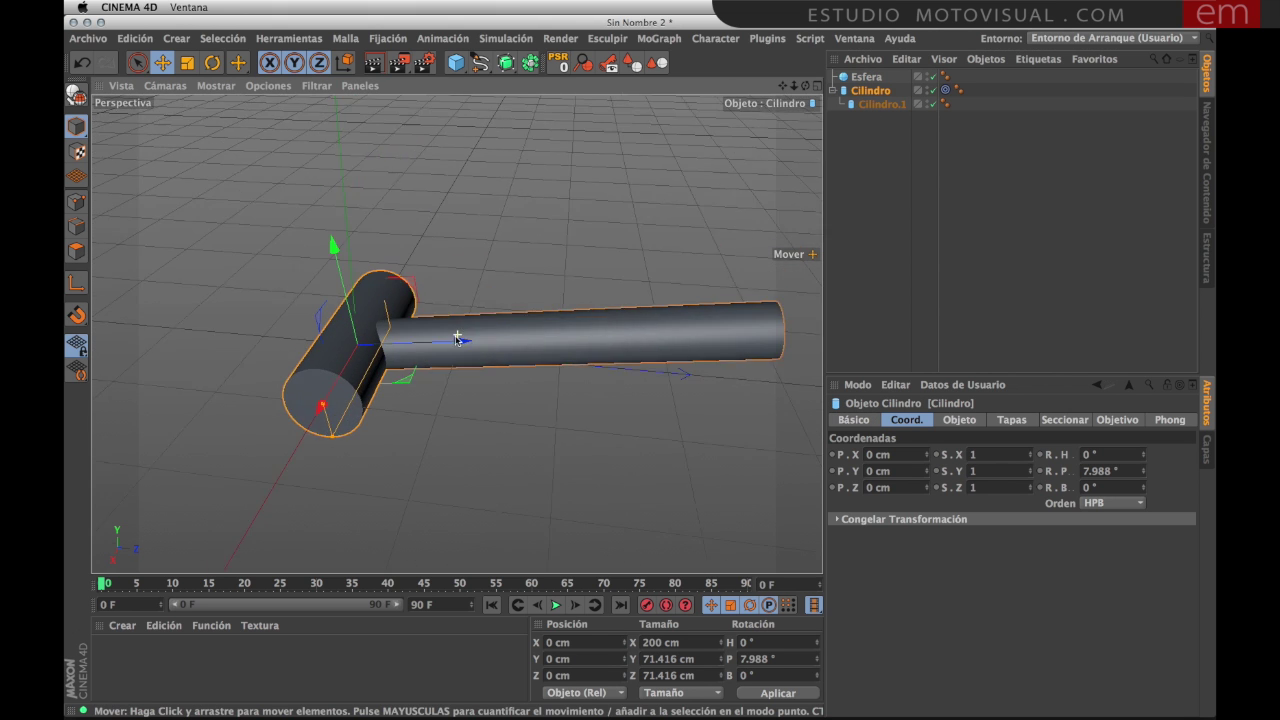
pyautogui.scroll(2, 456, 338)
pyautogui.scroll(1, 420, 340)
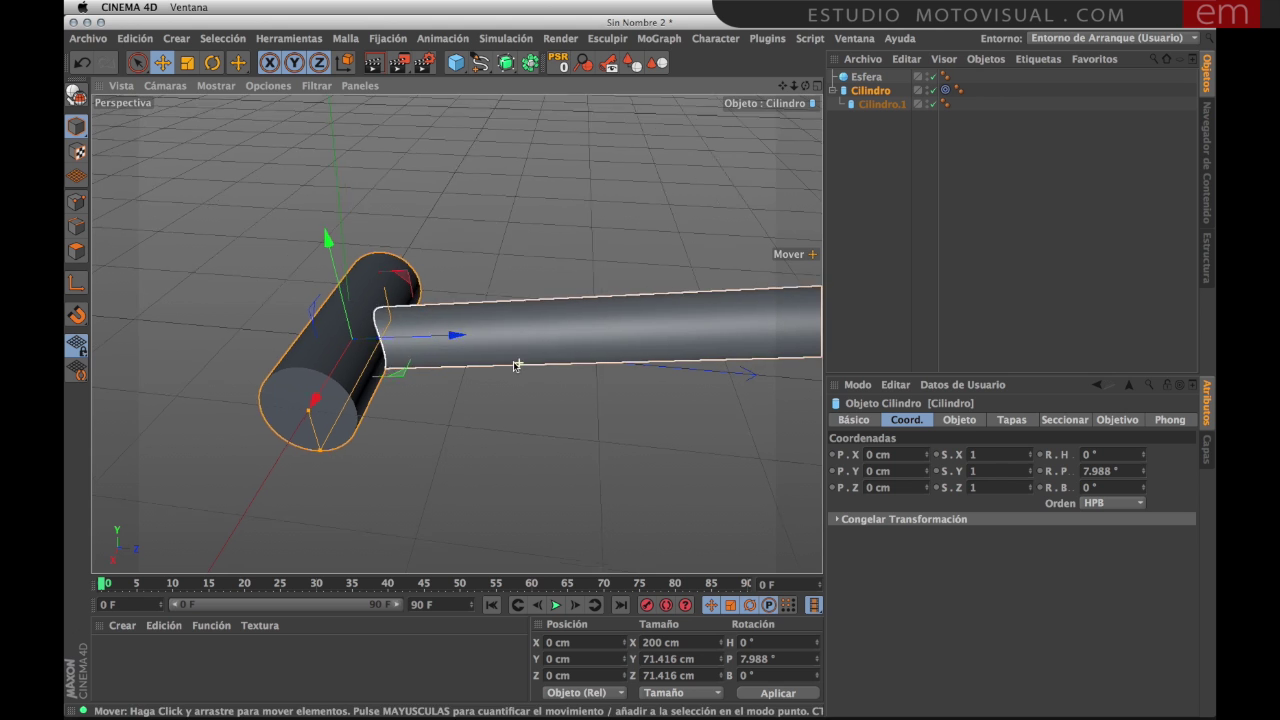
pyautogui.scroll(-3, 481, 340)
pyautogui.moveTo(458, 356); pyautogui.dragTo(361, 317, button='middle')
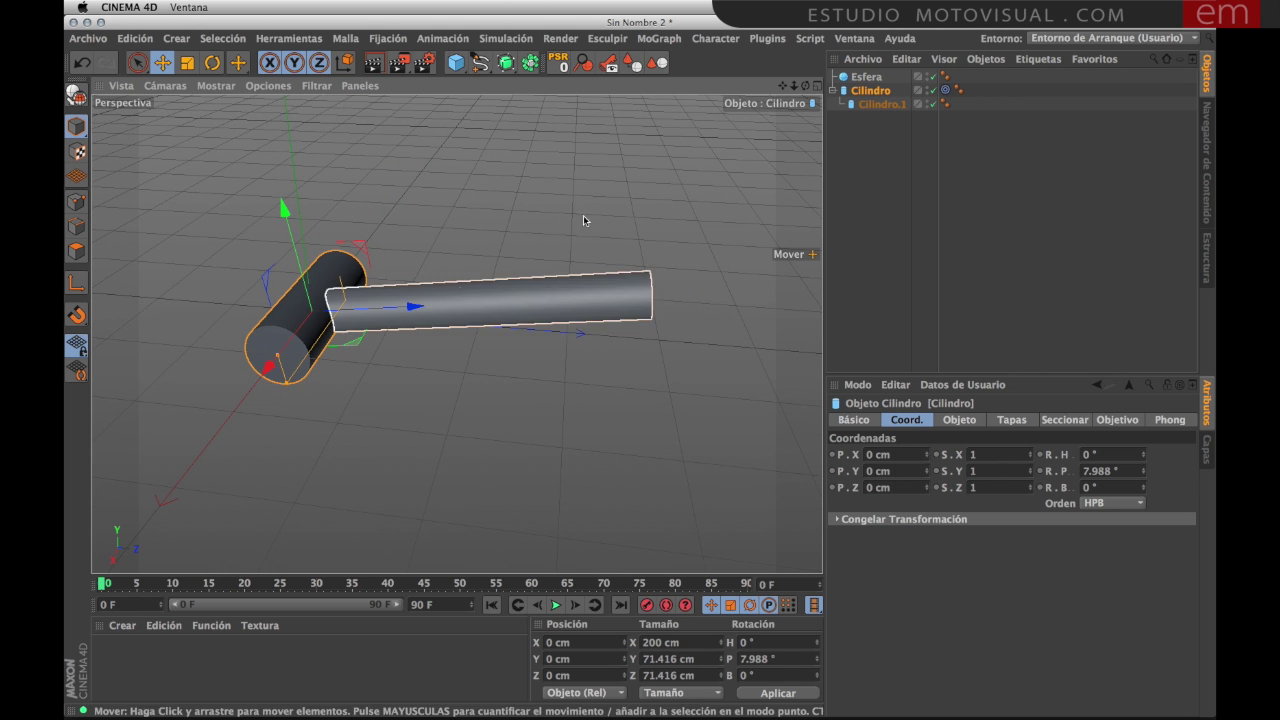
# Step: Inspect the child rod Cilindro.1, then collapse Cilindro's hierarchy
pyautogui.click(877, 105)
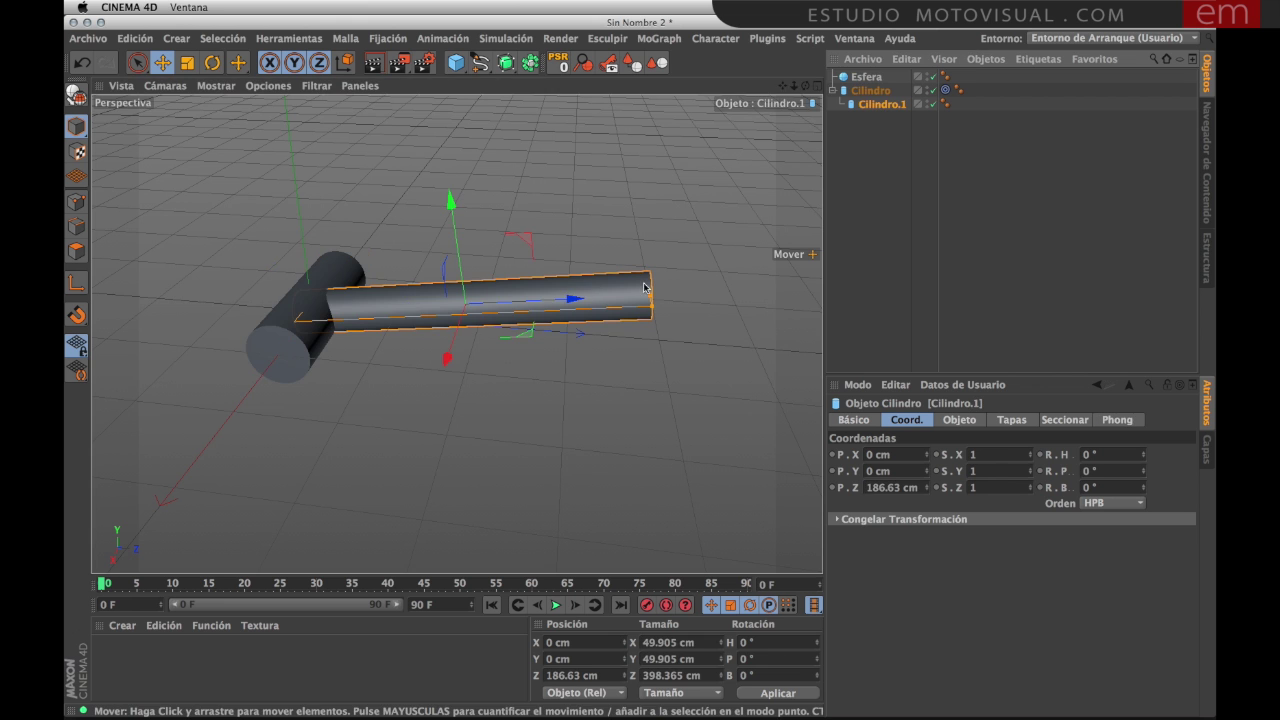
pyautogui.keyDown('alt'); pyautogui.moveTo(645, 288); pyautogui.dragTo(565, 311); pyautogui.keyUp('alt')
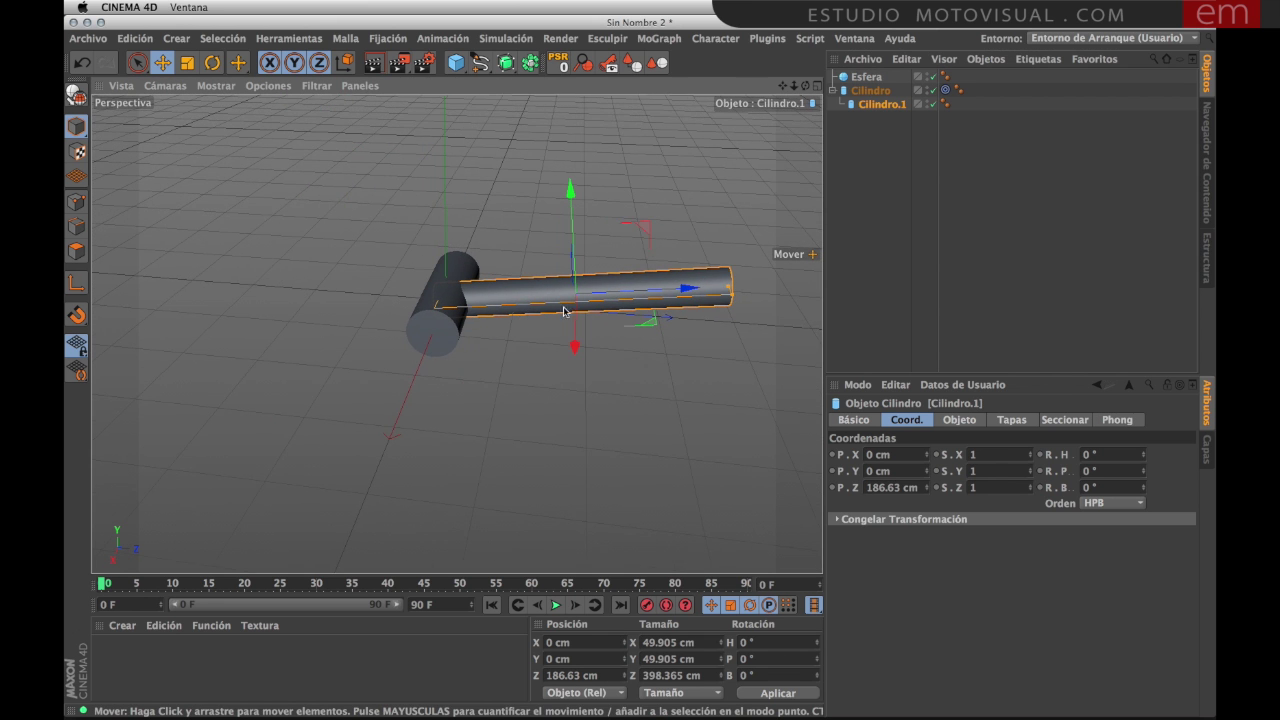
pyautogui.click(866, 91)
pyautogui.click(834, 91)
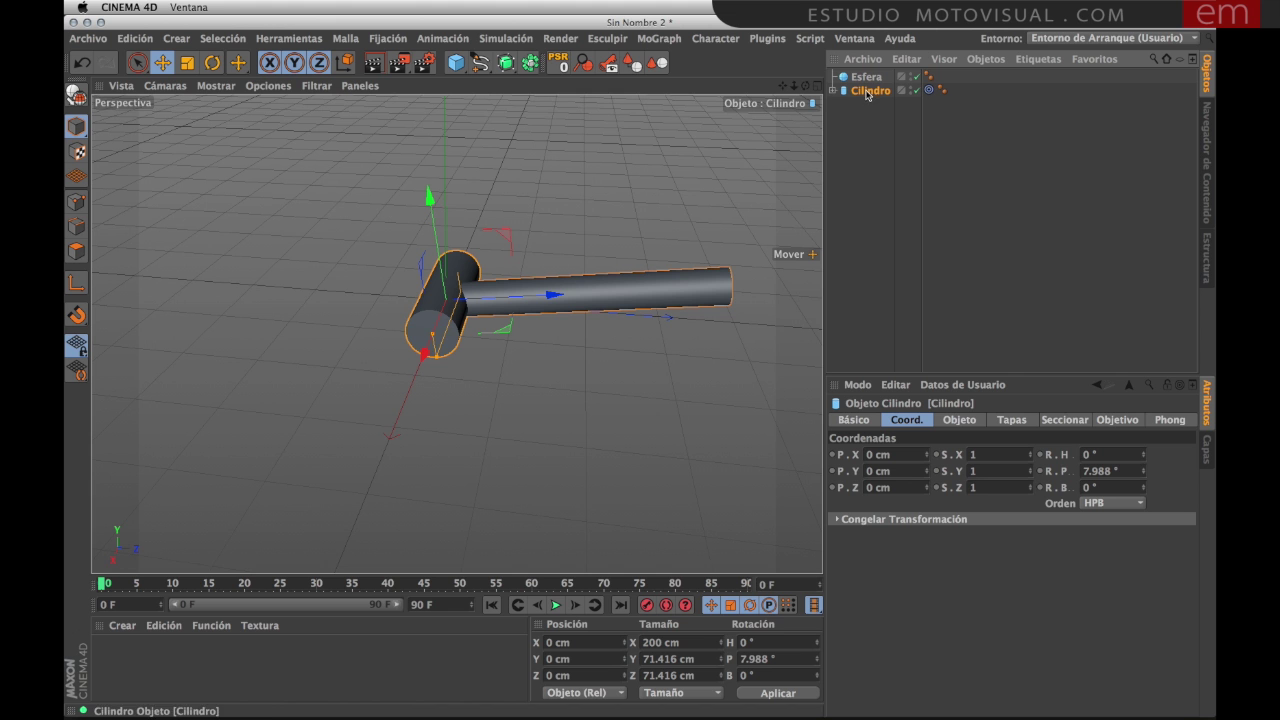
pyautogui.keyDown('alt'); pyautogui.moveTo(520, 290); pyautogui.dragTo(425, 287); pyautogui.keyUp('alt')
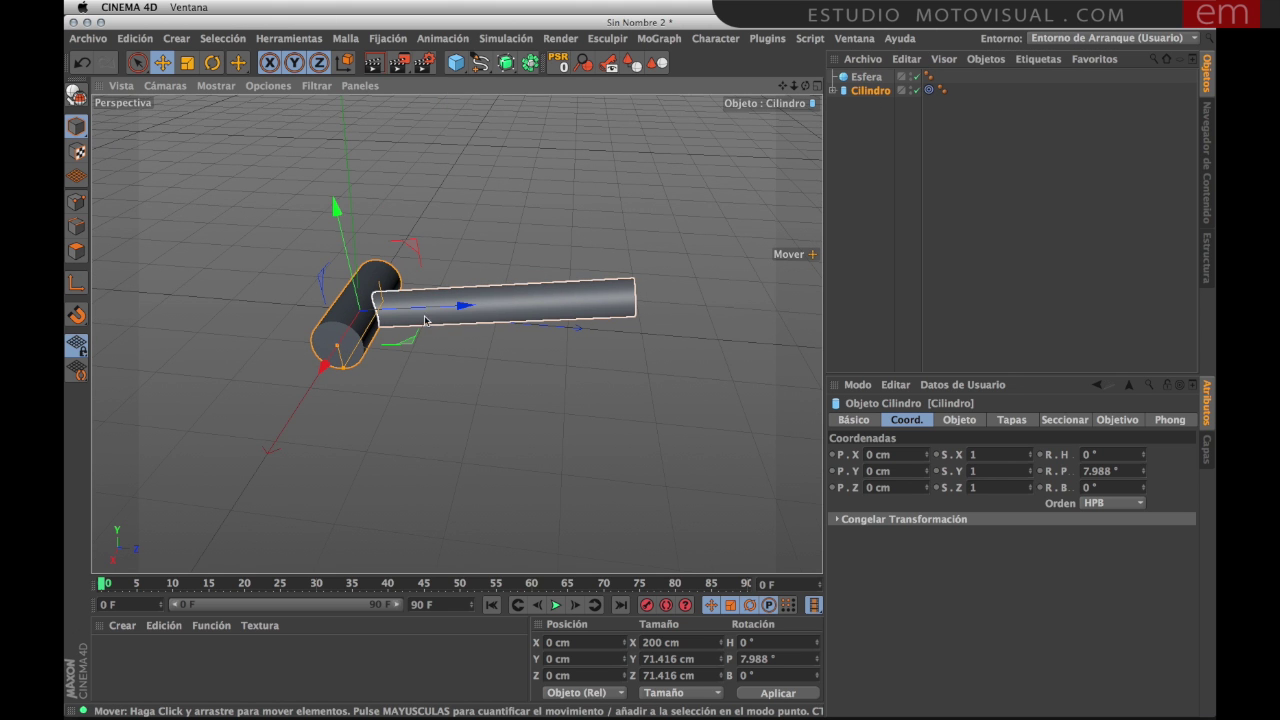
pyautogui.keyDown('alt'); pyautogui.moveTo(428, 320); pyautogui.dragTo(441, 342); pyautogui.keyUp('alt')
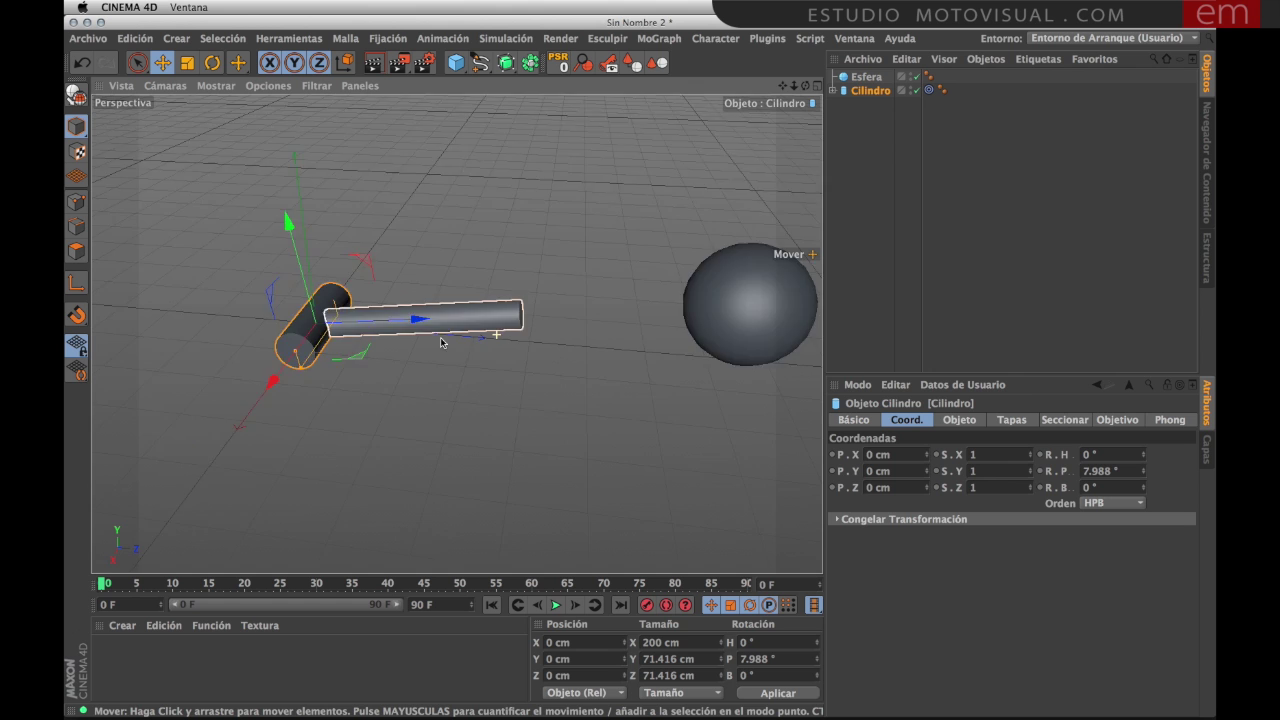
# Step: Lift the sphere Esfera higher so the aimed cylinder tilts further
pyautogui.click(866, 77)
pyautogui.keyDown('alt'); pyautogui.moveTo(731, 329); pyautogui.dragTo(486, 357, button='middle'); pyautogui.keyUp('alt')
pyautogui.moveTo(486, 357)
pyautogui.keyDown('alt'); pyautogui.mouseDown()
pyautogui.moveTo(655, 272)
pyautogui.moveTo(619, 189)
pyautogui.moveTo(674, 292)
pyautogui.moveTo(497, 229)
pyautogui.moveTo(694, 268)
pyautogui.moveTo(505, 473)
pyautogui.moveTo(530, 340)
pyautogui.mouseUp(); pyautogui.keyUp('alt')
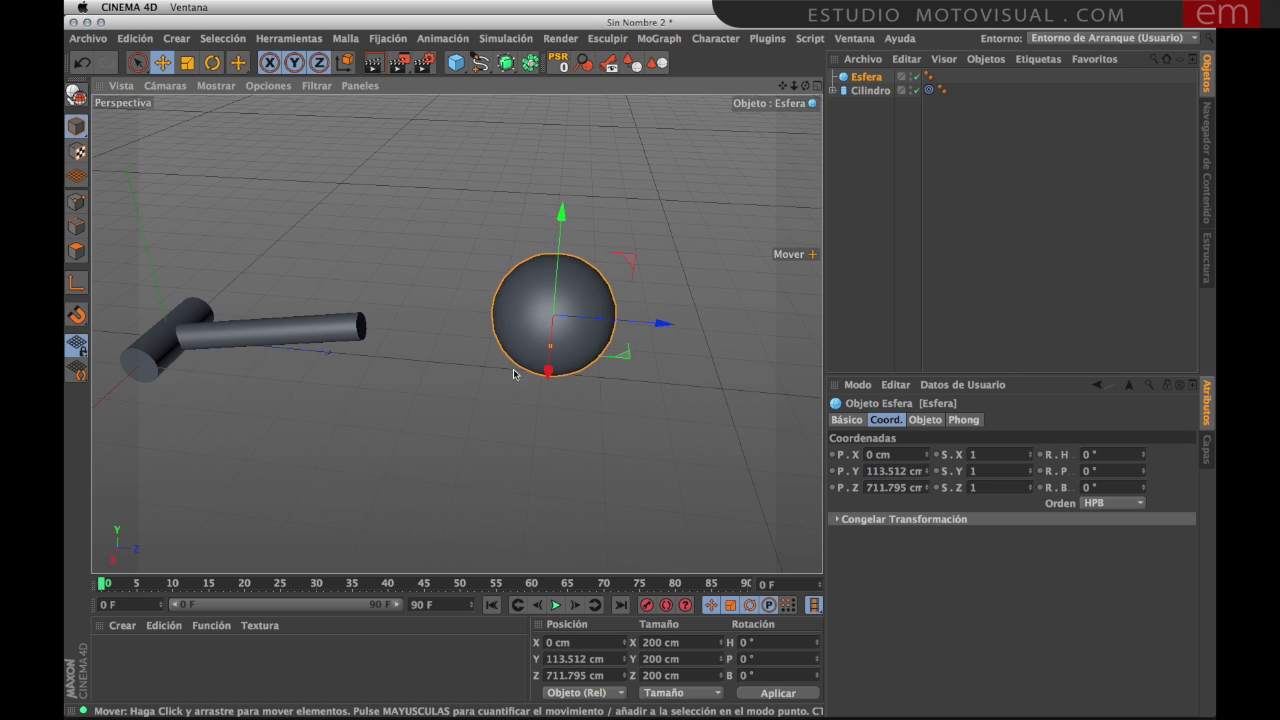
pyautogui.keyDown('alt'); pyautogui.moveTo(530, 340); pyautogui.dragTo(567, 320, button='middle'); pyautogui.keyUp('alt')
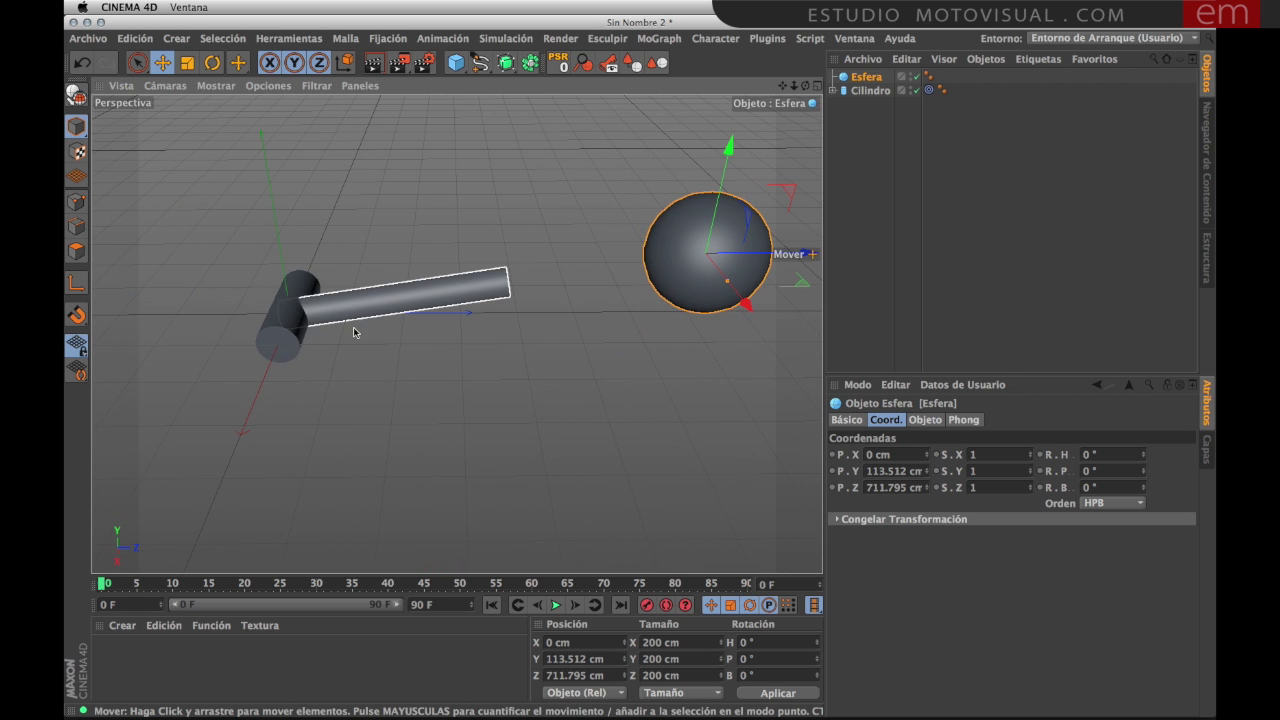
# Step: Reselect Cilindro to check its new tilt, then close the Sin Nombre 2 test scene
pyautogui.keyDown('alt'); pyautogui.moveTo(335, 332); pyautogui.dragTo(363, 349, button='middle'); pyautogui.keyUp('alt')
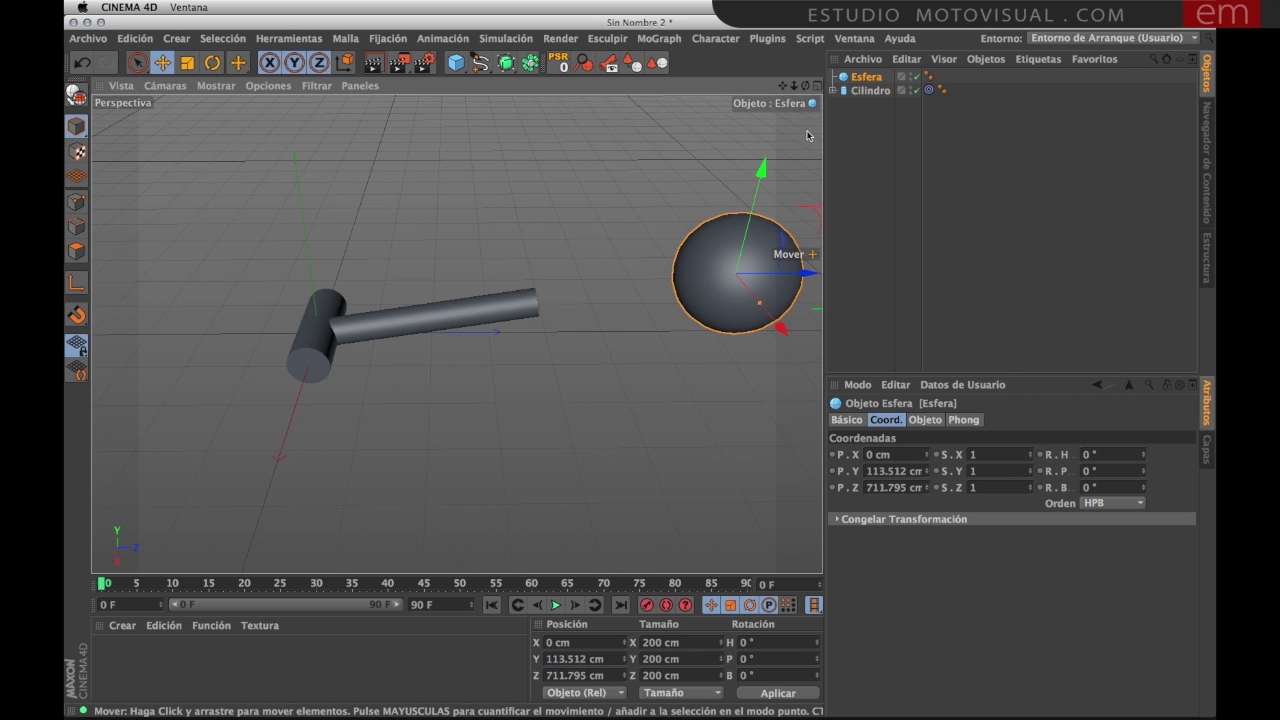
pyautogui.click(880, 110)
pyautogui.click(866, 90)
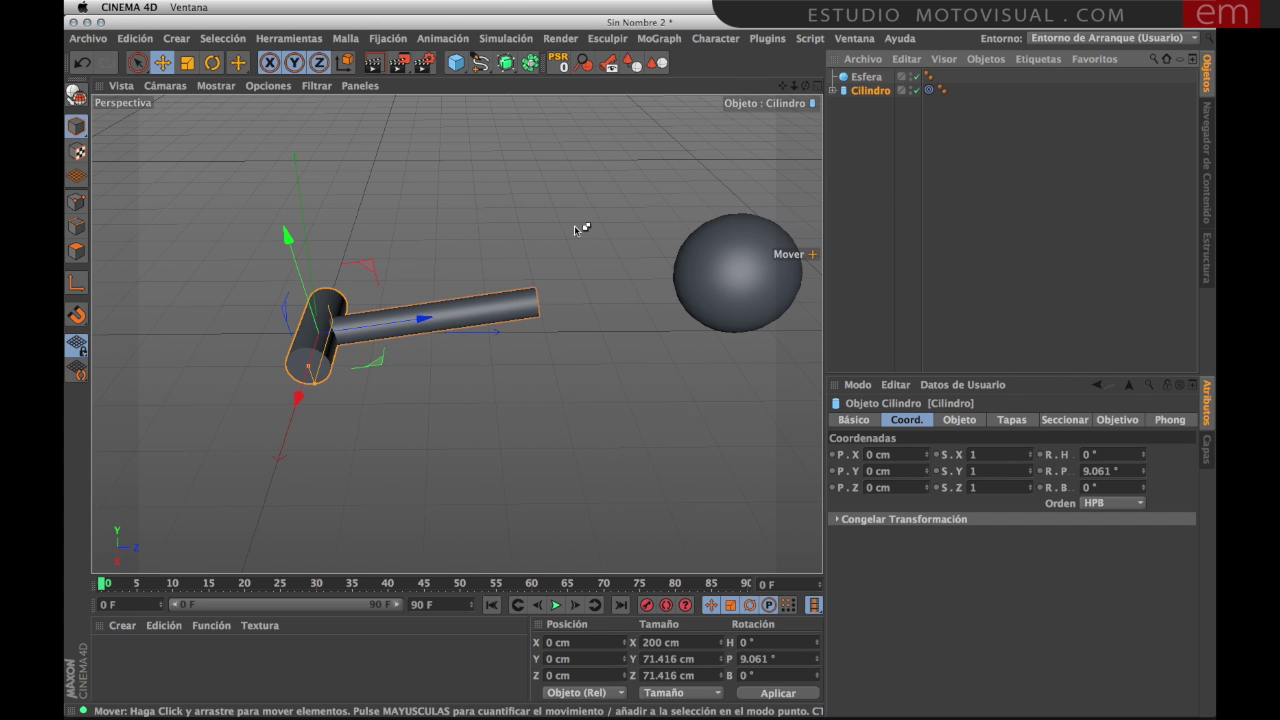
pyautogui.hotkey('ctrl', 'F4')
pyautogui.click(603, 252)
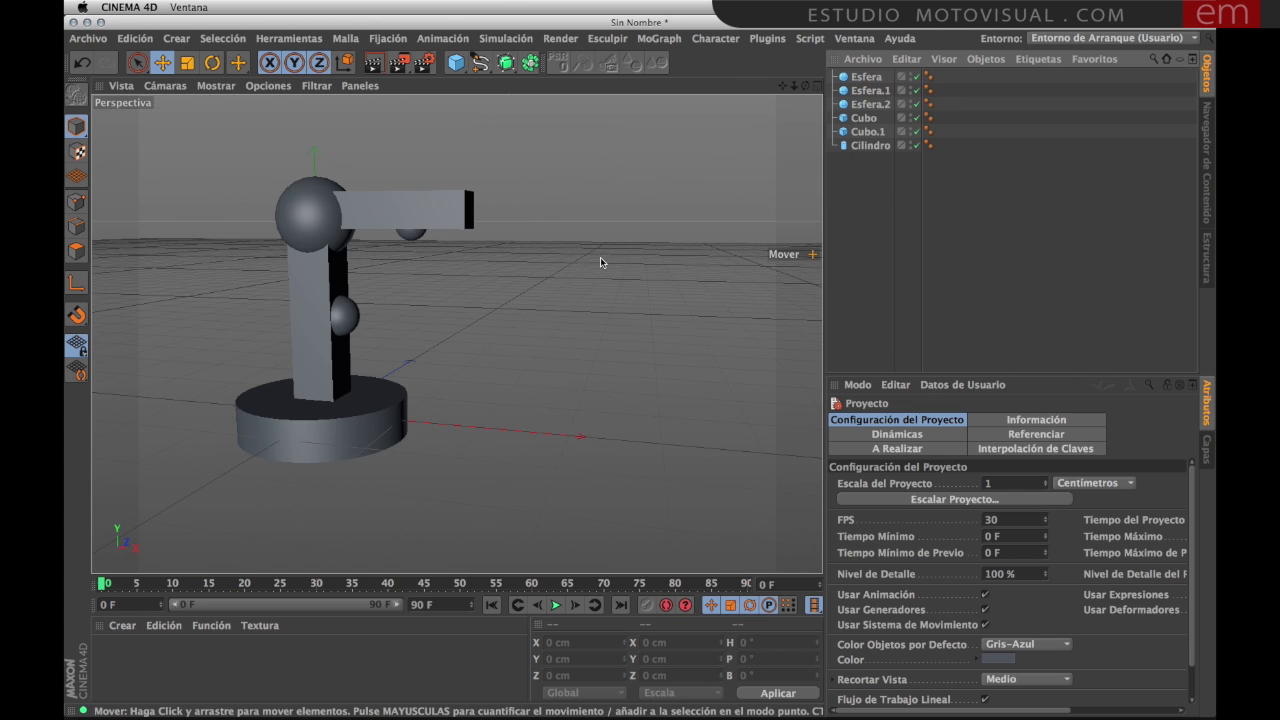
pyautogui.keyDown('alt'); pyautogui.moveTo(395, 361); pyautogui.dragTo(503, 374); pyautogui.keyUp('alt')
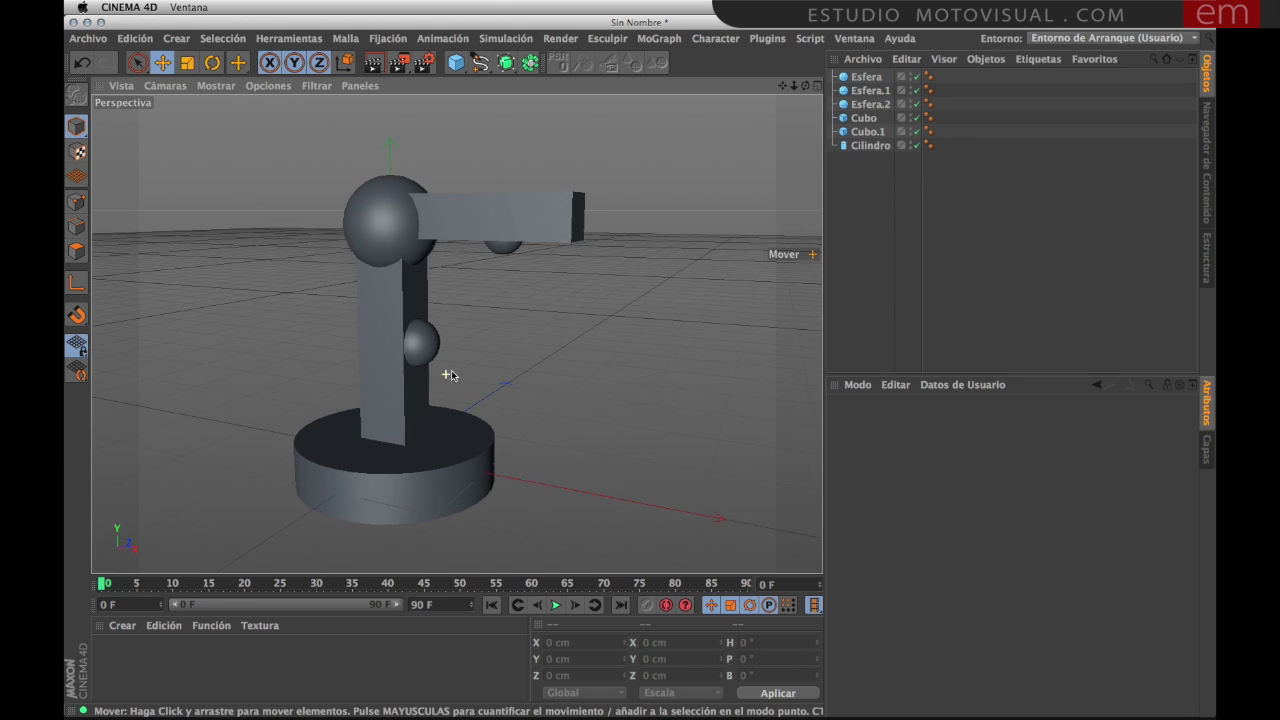
pyautogui.moveTo(457, 334)
pyautogui.keyDown('alt'); pyautogui.mouseDown()
pyautogui.moveTo(436, 380)
pyautogui.moveTo(552, 316)
pyautogui.mouseUp(); pyautogui.keyUp('alt')
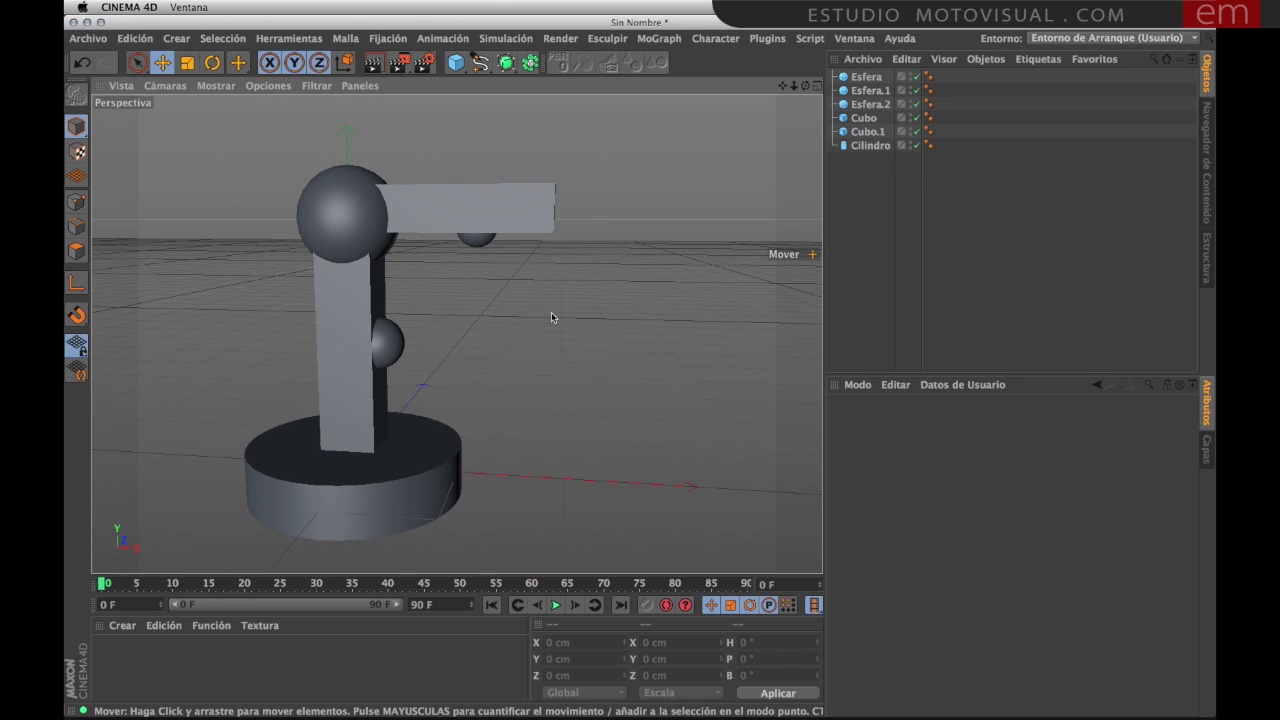
pyautogui.keyDown('alt'); pyautogui.moveTo(375, 252); pyautogui.dragTo(440, 262); pyautogui.keyUp('alt')
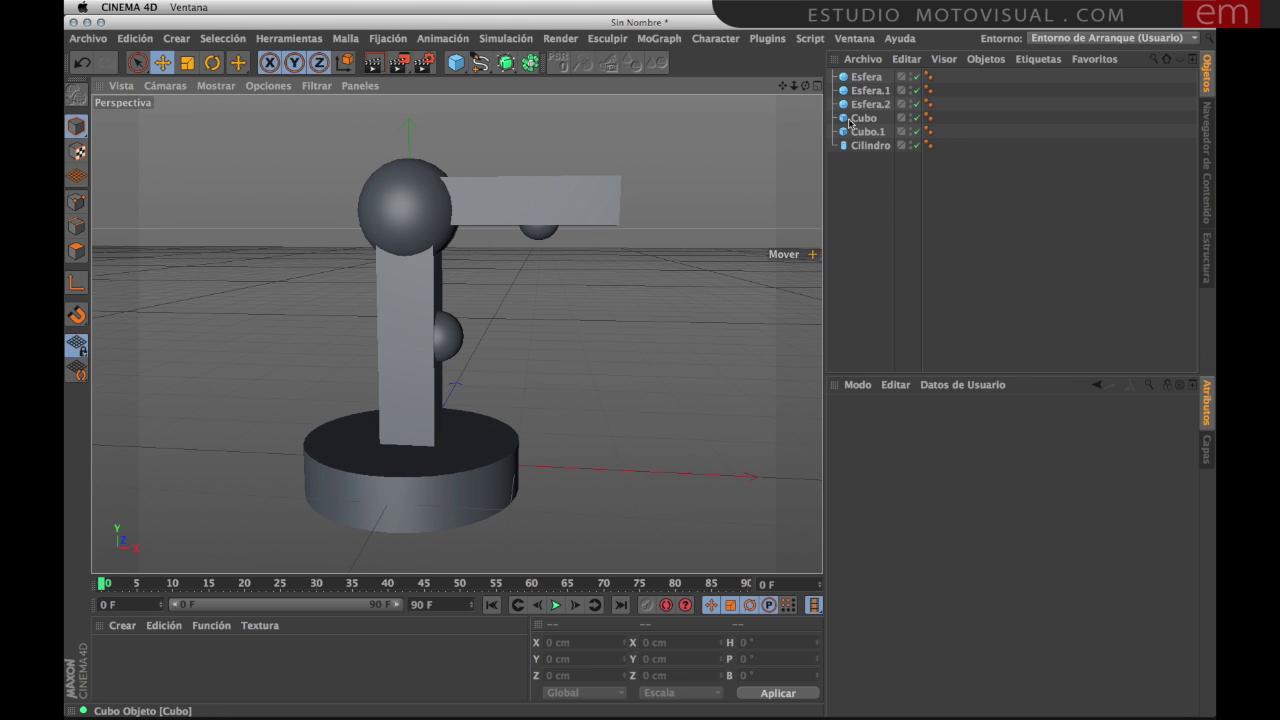
pyautogui.click(870, 146)
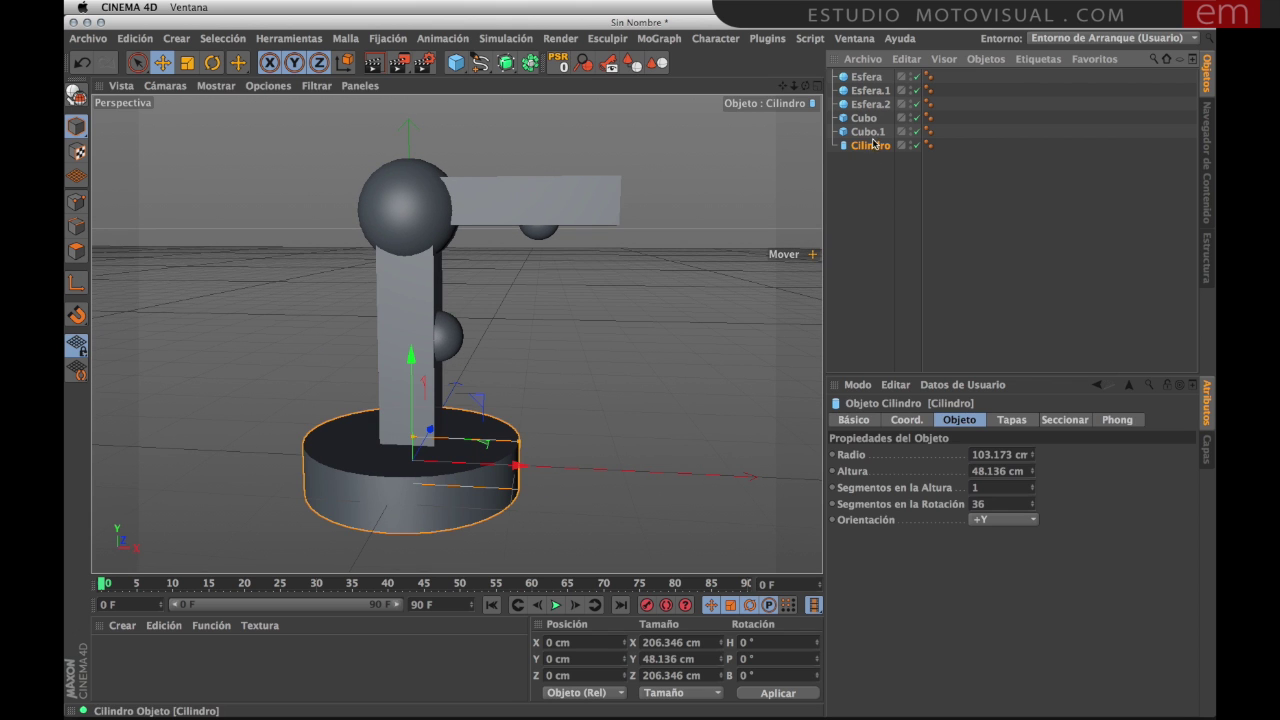
pyautogui.click(867, 132)
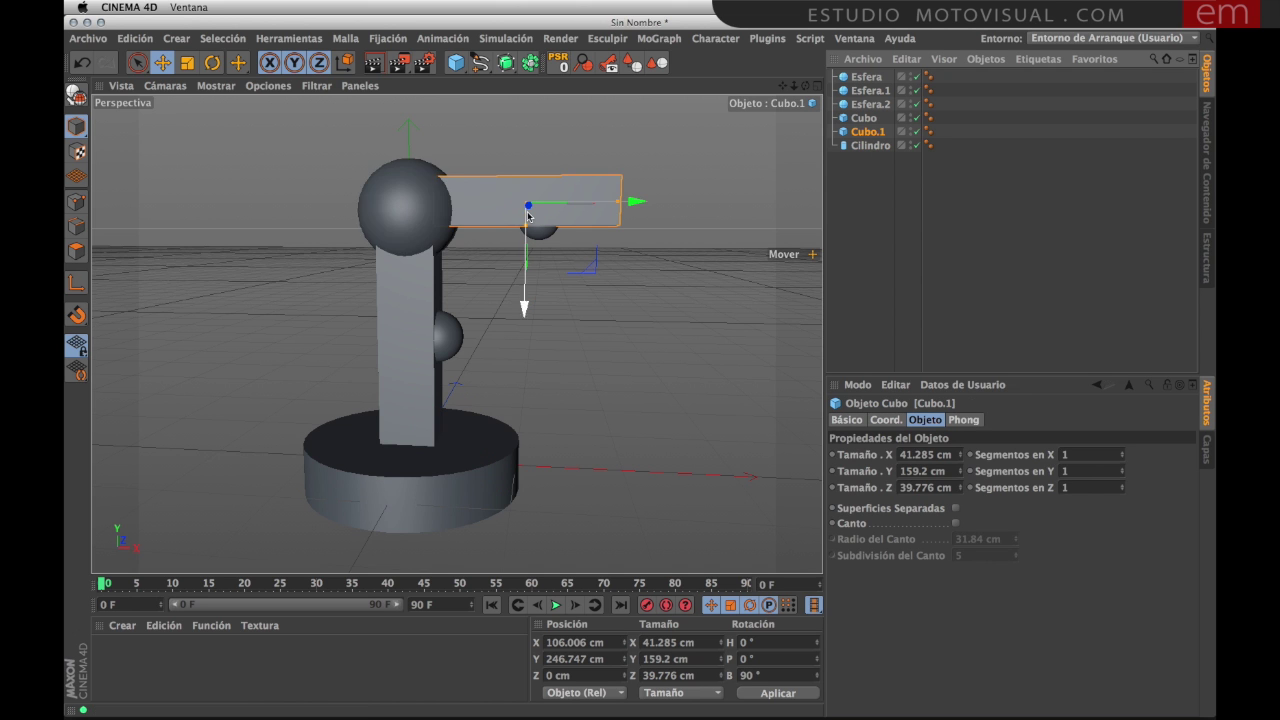
pyautogui.moveTo(550, 205)
pyautogui.keyDown('alt'); pyautogui.mouseDown()
pyautogui.moveTo(551, 280)
pyautogui.moveTo(456, 187)
pyautogui.mouseUp(); pyautogui.keyUp('alt')
pyautogui.click(212, 62)
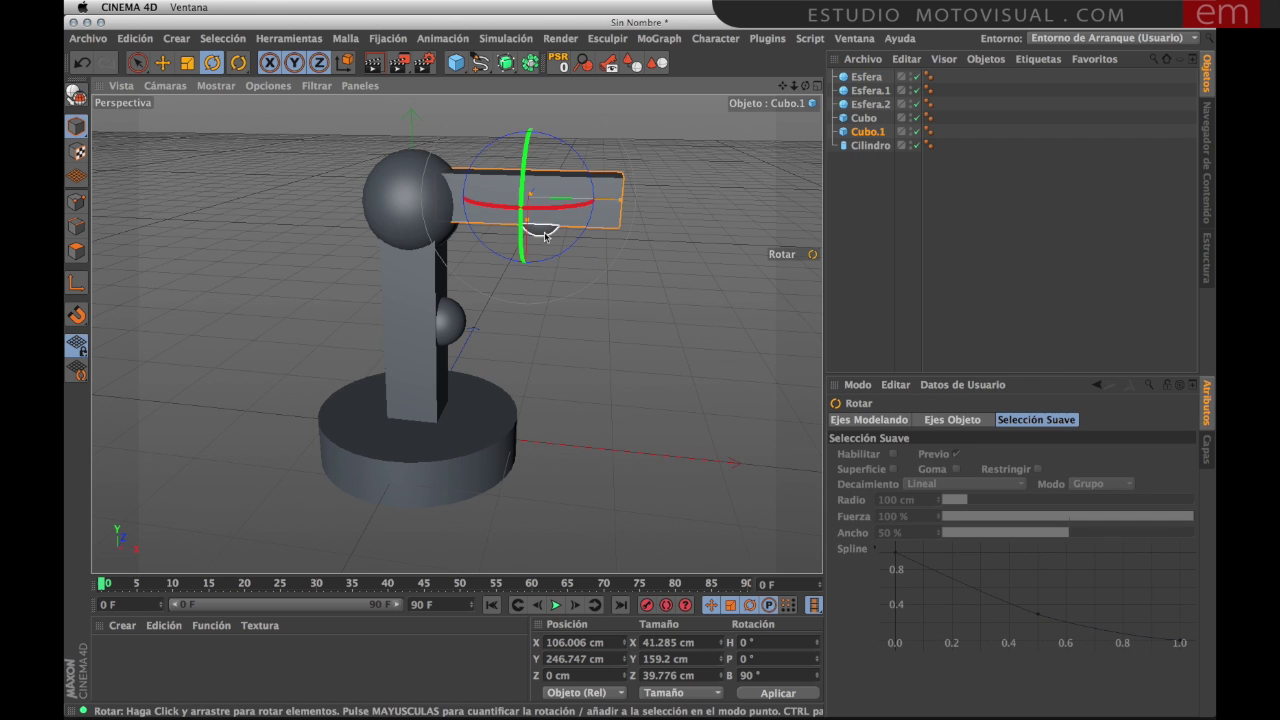
pyautogui.keyDown('alt'); pyautogui.moveTo(540, 232); pyautogui.dragTo(476, 244); pyautogui.keyUp('alt')
pyautogui.keyDown('alt'); pyautogui.moveTo(476, 244); pyautogui.dragTo(549, 272, button='right'); pyautogui.keyUp('alt')
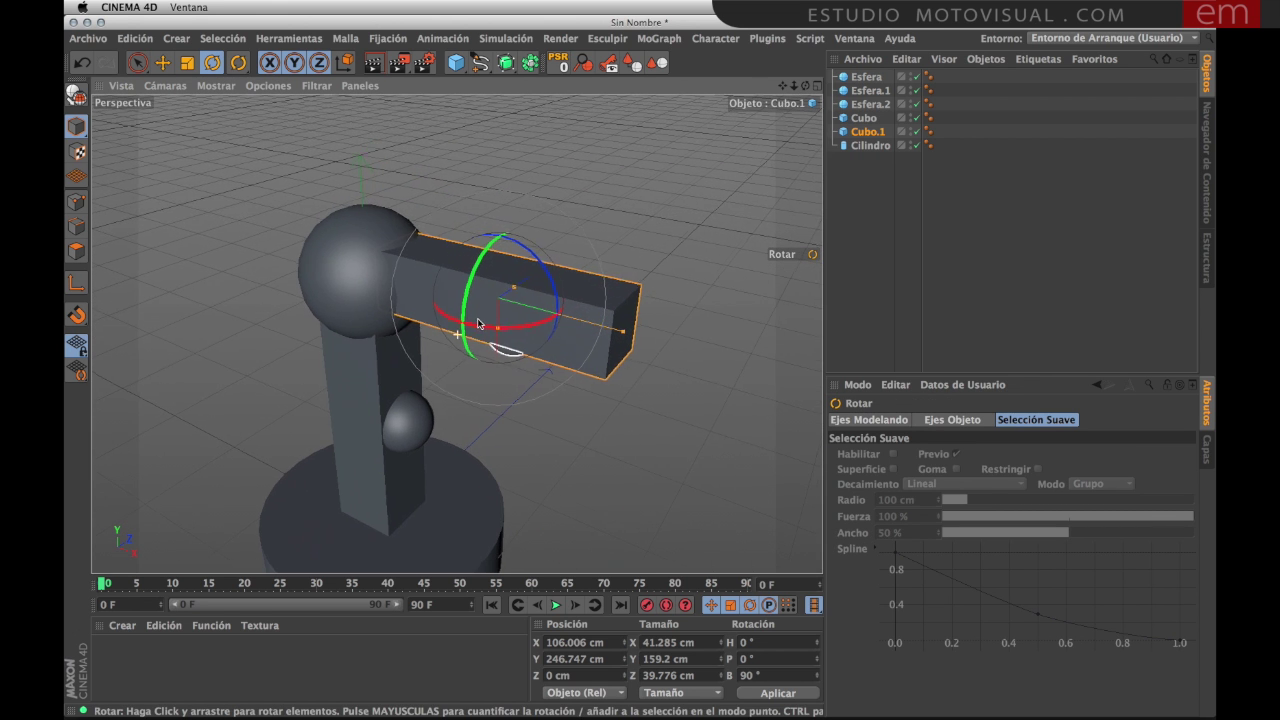
pyautogui.moveTo(549, 272); pyautogui.dragTo(547, 270)
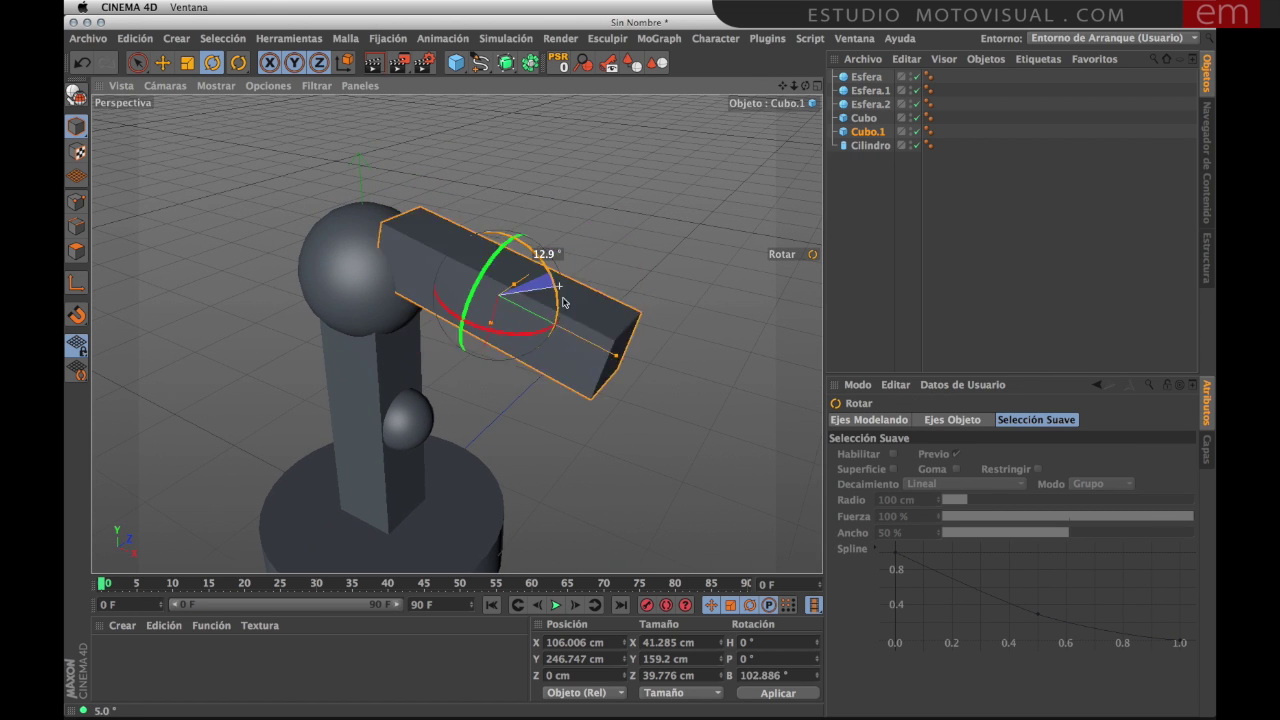
pyautogui.moveTo(547, 270)
pyautogui.mouseDown()
pyautogui.moveTo(571, 309)
pyautogui.moveTo(540, 269)
pyautogui.mouseUp()
pyautogui.hotkey('ctrl', 'z')
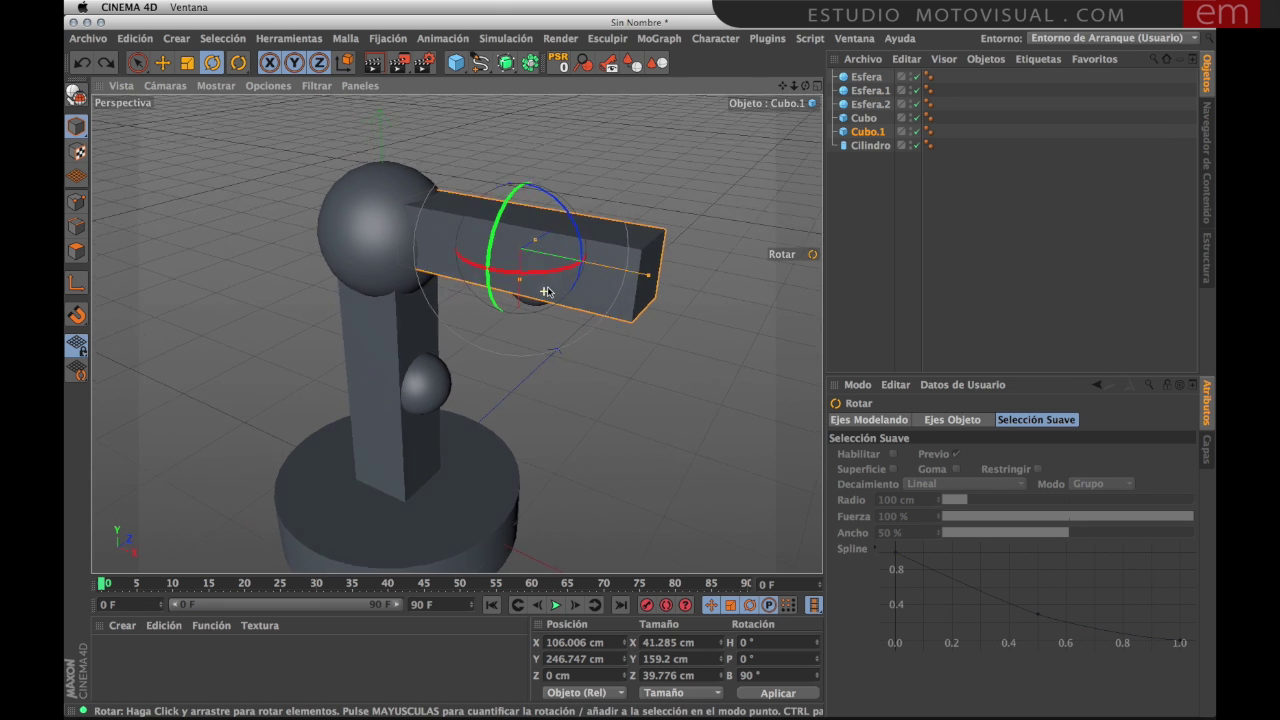
pyautogui.keyDown('alt'); pyautogui.moveTo(368, 256); pyautogui.dragTo(414, 218); pyautogui.keyUp('alt')
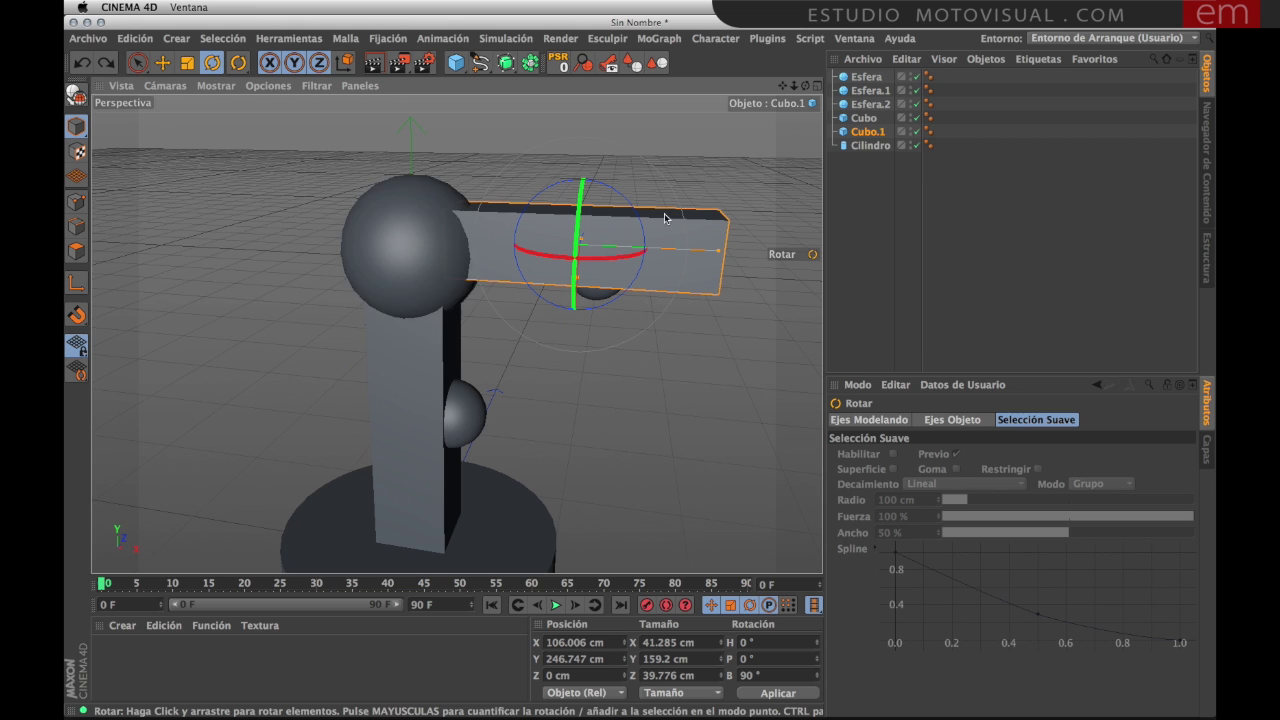
pyautogui.click(405, 187)
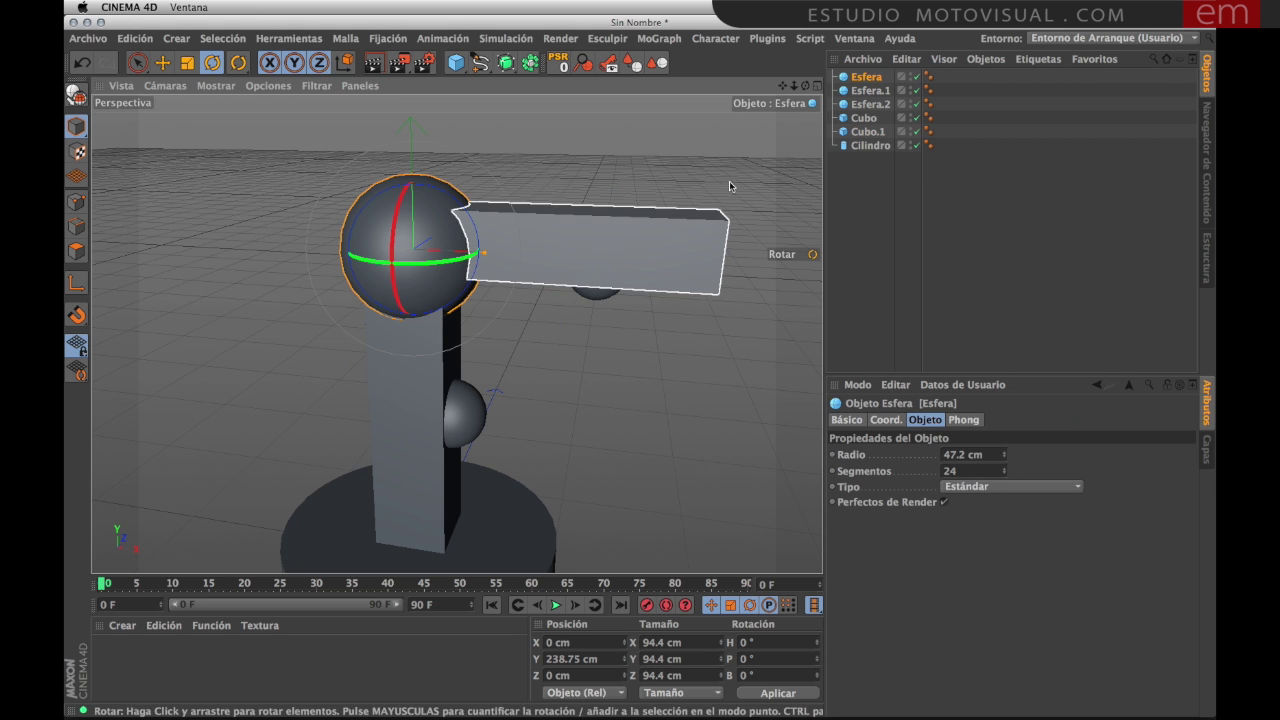
# Step: Rename the elbow sphere to Codo and select the upper arm box Cubo.1
pyautogui.doubleClick(866, 78)
pyautogui.write('Codo')
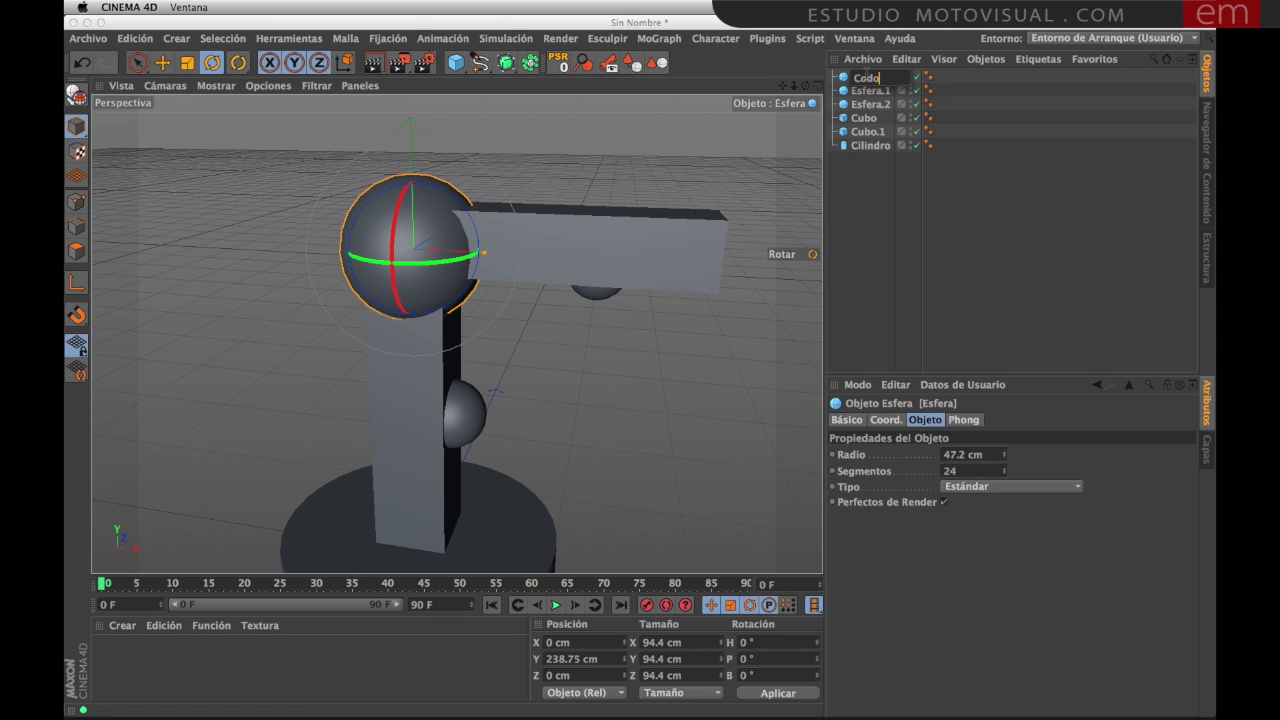
pyautogui.press('Return')
pyautogui.click(565, 223)
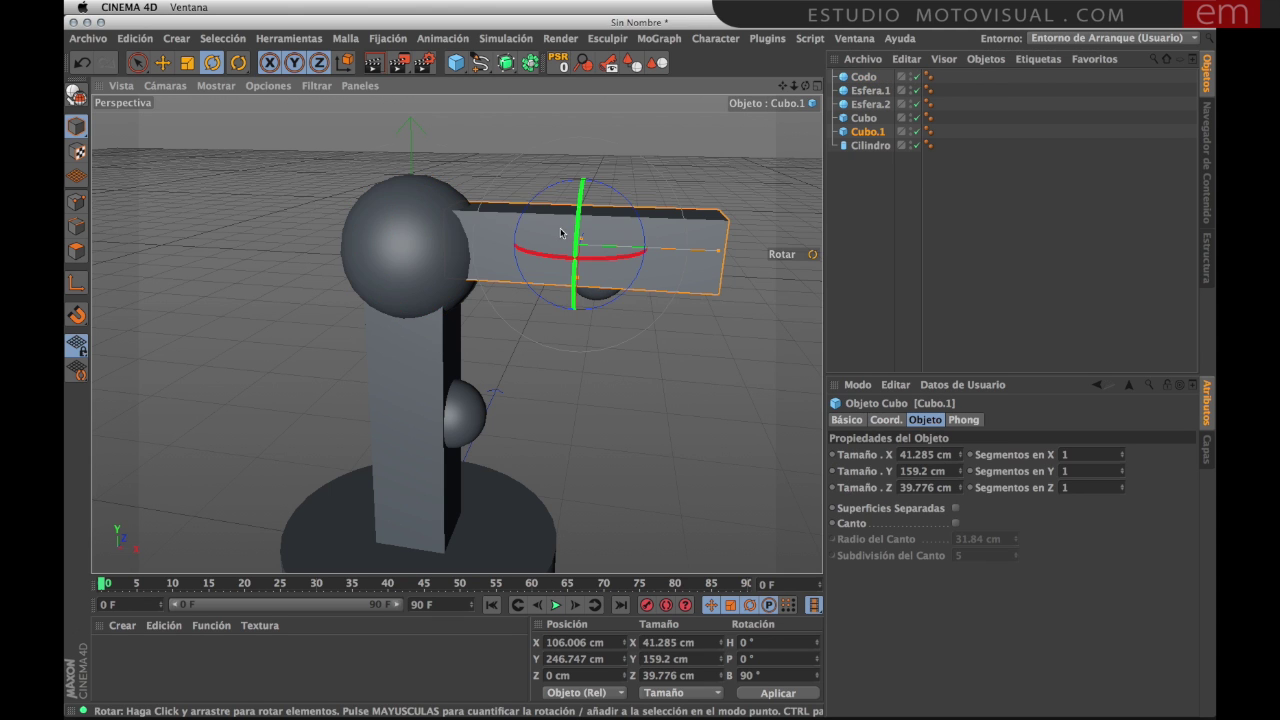
pyautogui.moveTo(606, 235)
pyautogui.keyDown('alt'); pyautogui.mouseDown()
pyautogui.moveTo(536, 245)
pyautogui.moveTo(549, 255)
pyautogui.mouseUp(); pyautogui.keyUp('alt')
pyautogui.scroll(2, 536, 245)
pyautogui.scroll(2, 540, 250)
pyautogui.scroll(2, 543, 256)
pyautogui.scroll(2, 546, 262)
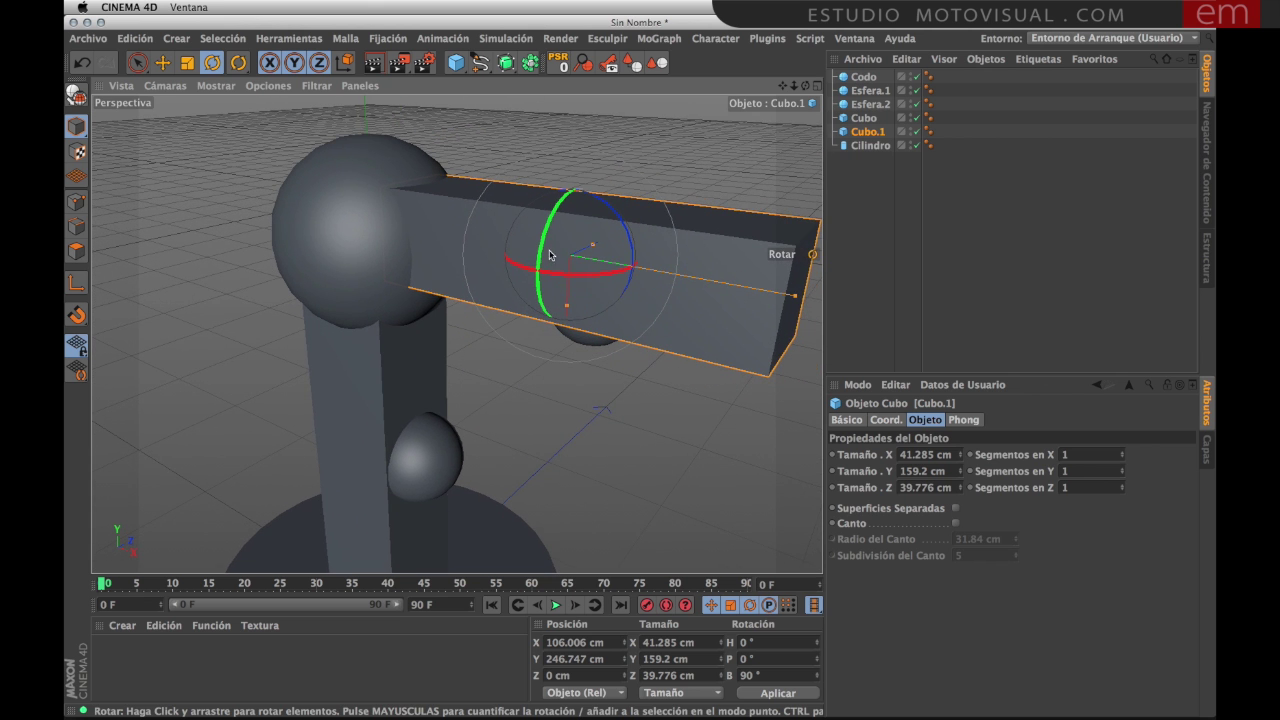
# Step: Make Cubo.1 a child of Codo and rename it Brazo 2
pyautogui.click(868, 134)
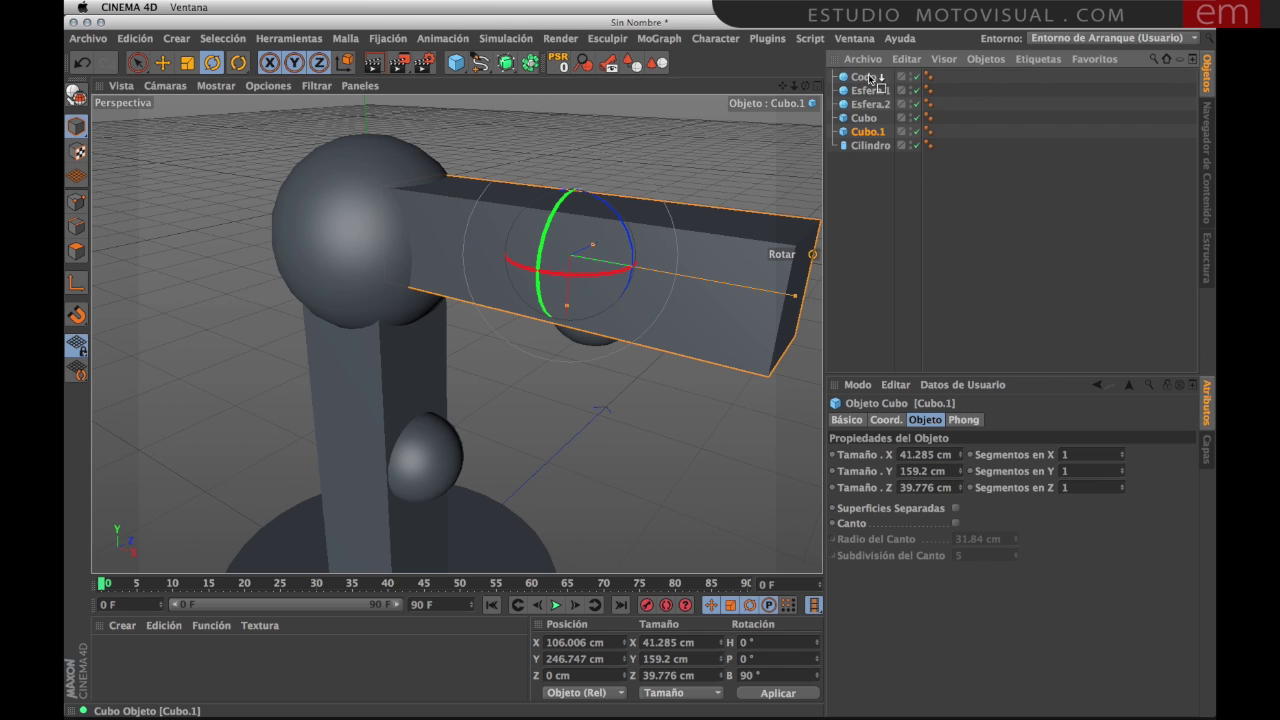
pyautogui.moveTo(870, 78); pyautogui.dragTo(870, 79)
pyautogui.doubleClick(874, 91)
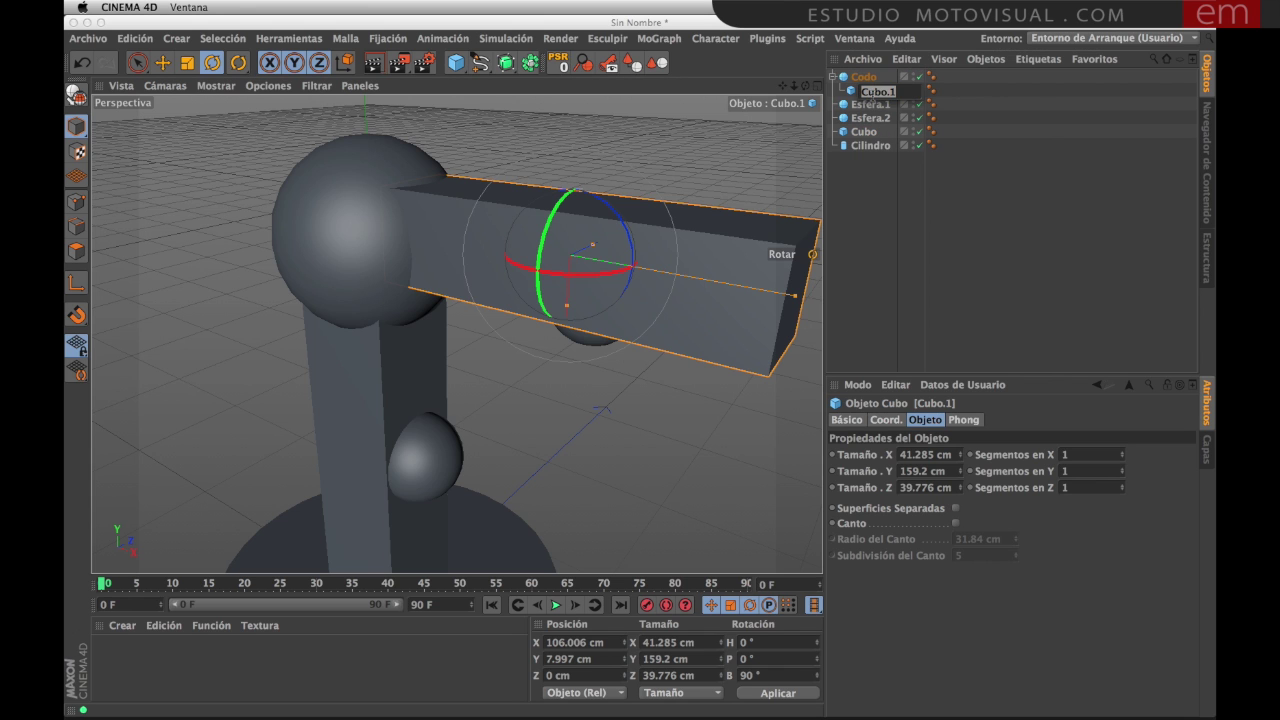
pyautogui.write('Brazo 2')
pyautogui.press('Return')
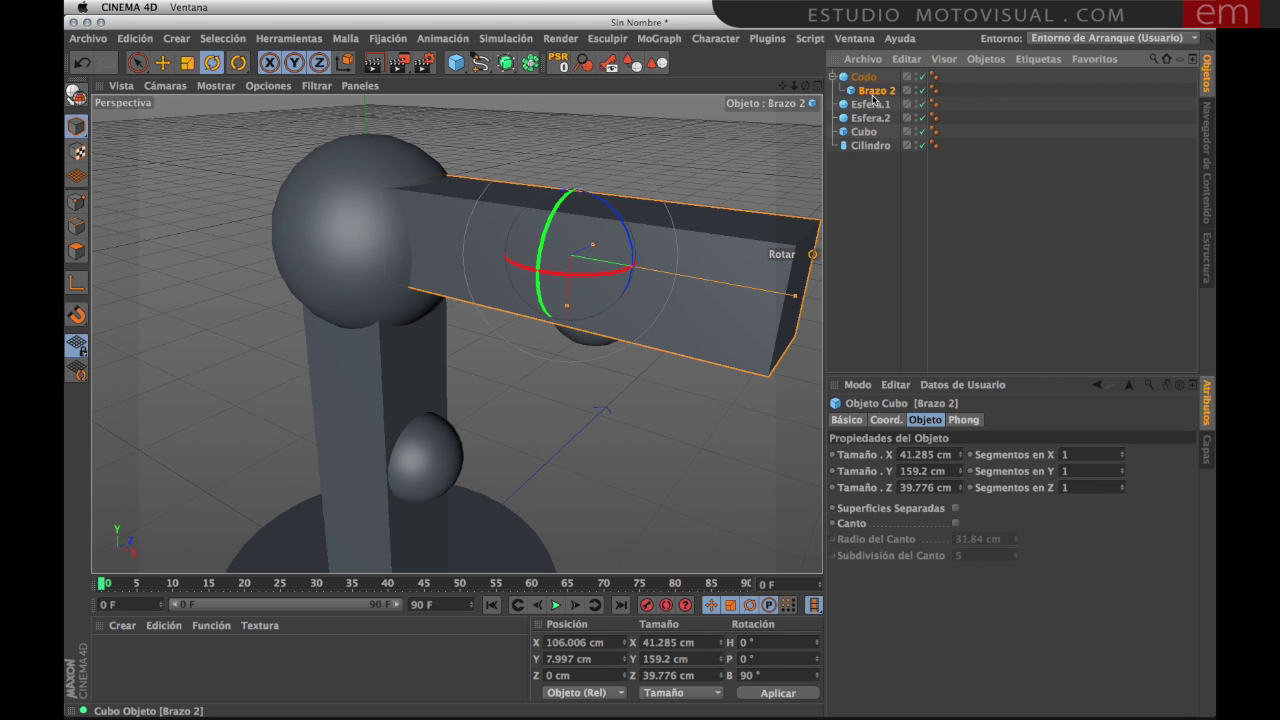
# Step: Test-rotate Codo to confirm Brazo 2 follows, then select the small under-arm sphere
pyautogui.click(865, 80)
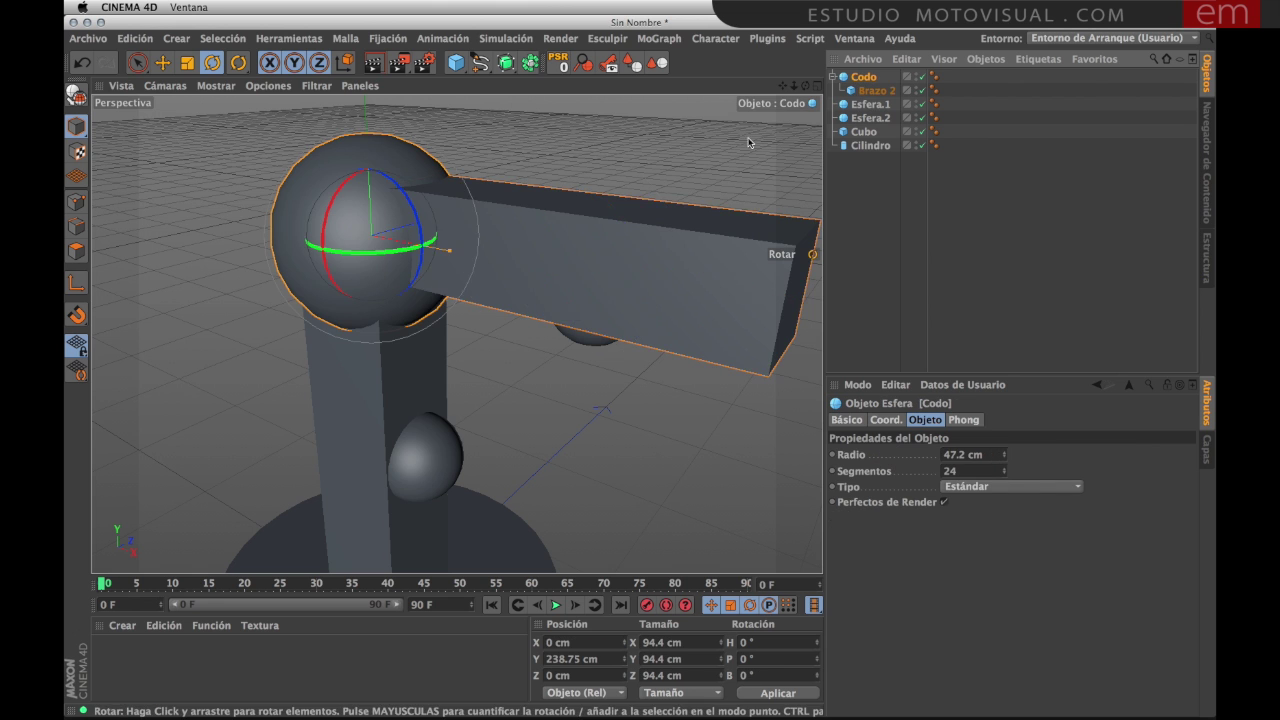
pyautogui.moveTo(444, 220)
pyautogui.mouseDown()
pyautogui.moveTo(414, 195)
pyautogui.moveTo(415, 250)
pyautogui.mouseUp()
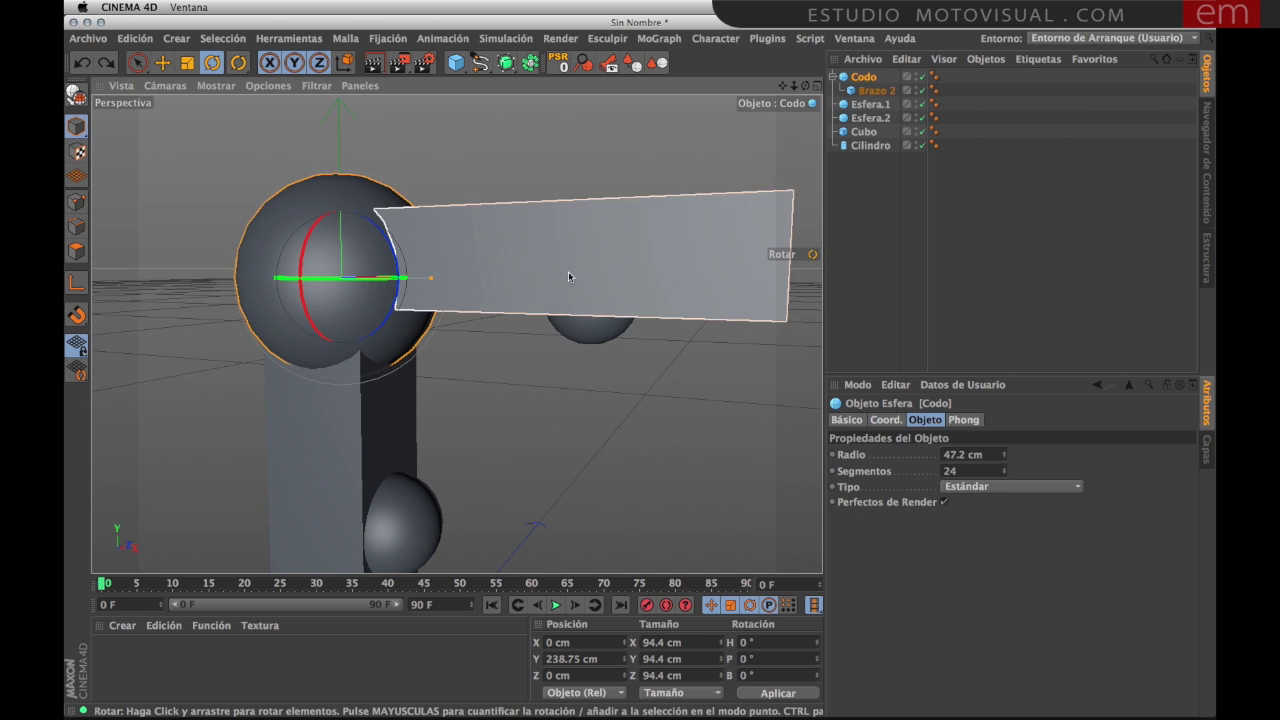
pyautogui.click(600, 335)
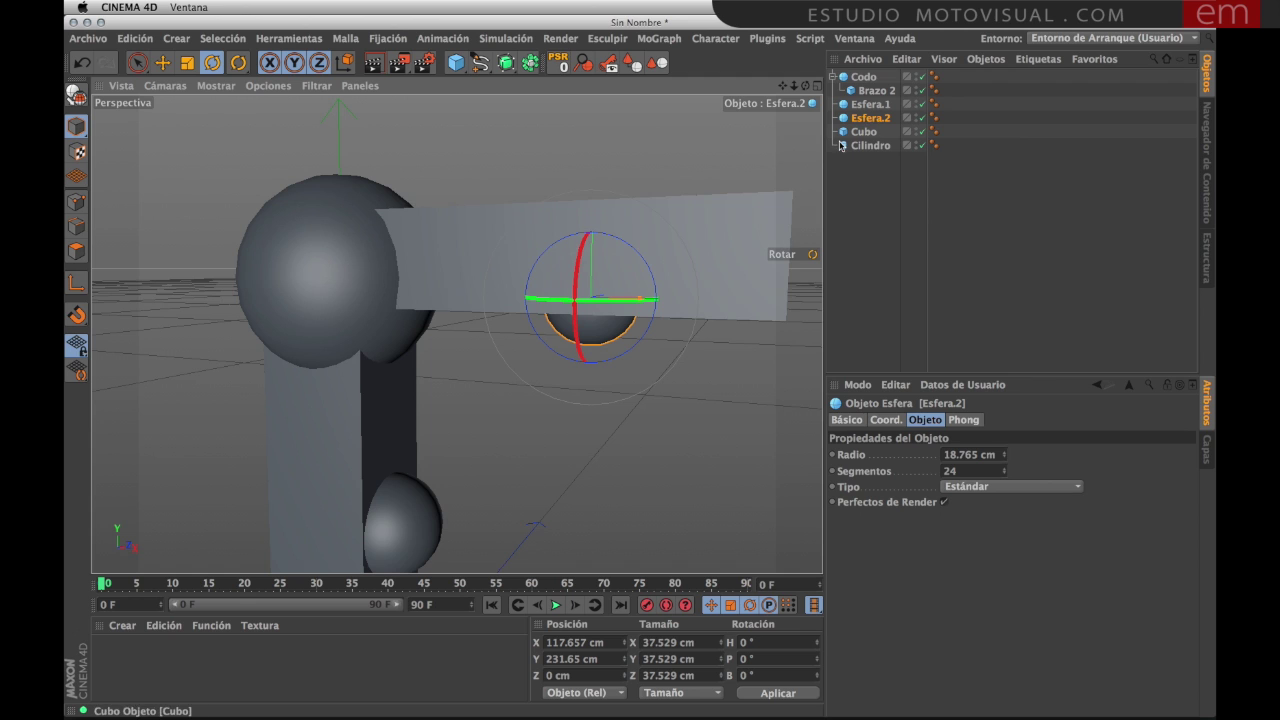
# Step: Rename Esfera.2 to Punto Fijo B and parent it under Brazo 2
pyautogui.doubleClick(871, 119)
pyautogui.write('Punto Fijo B')
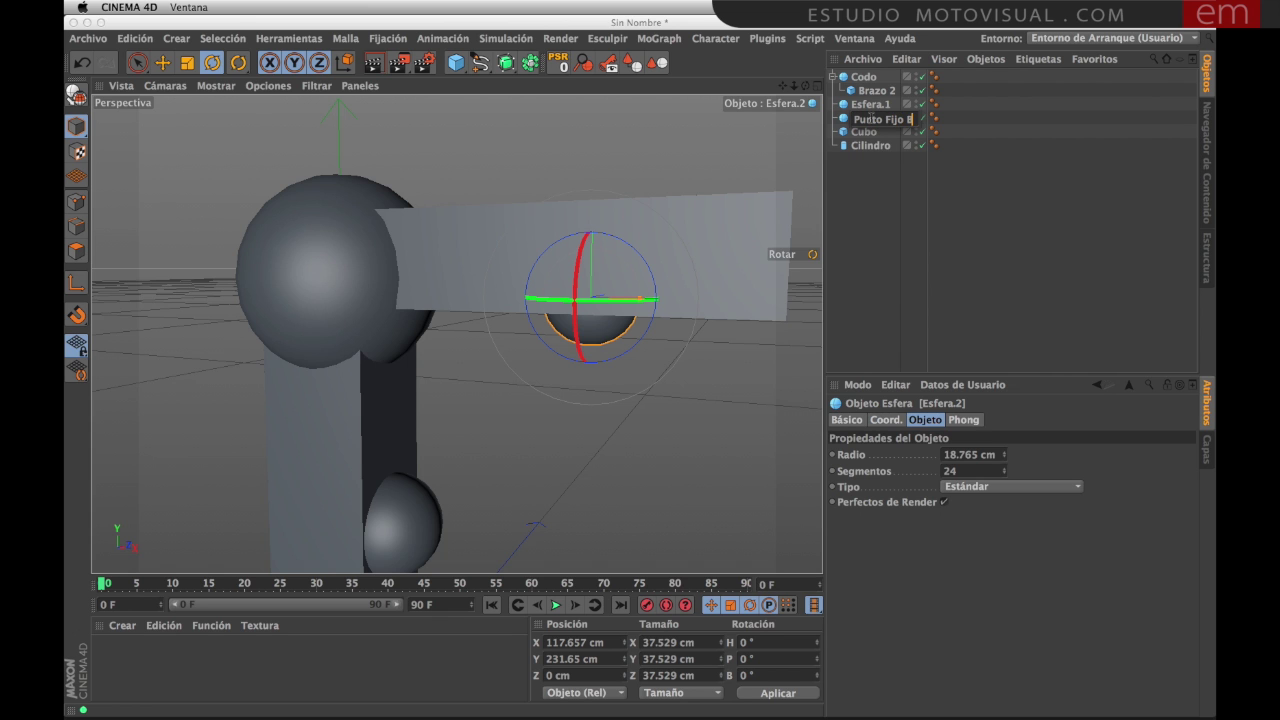
pyautogui.press('Return')
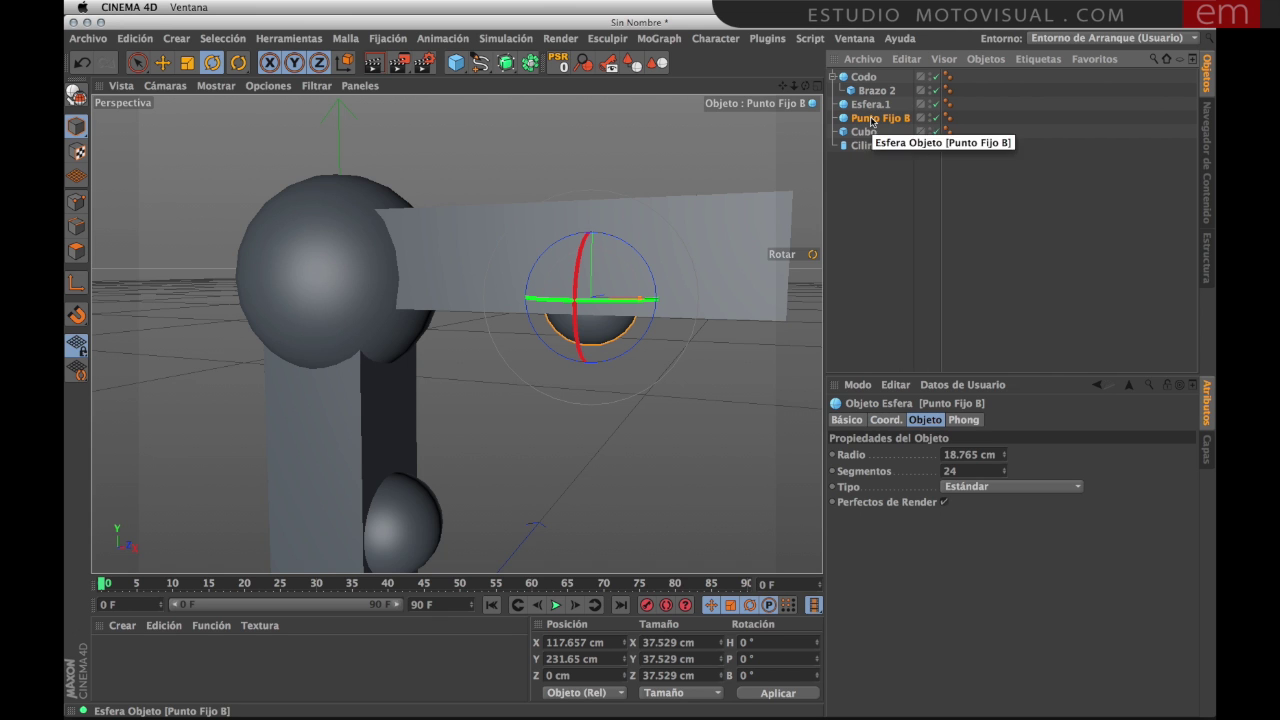
pyautogui.moveTo(668, 300)
pyautogui.keyDown('alt'); pyautogui.mouseDown()
pyautogui.moveTo(457, 334)
pyautogui.moveTo(568, 306)
pyautogui.mouseUp(); pyautogui.keyUp('alt')
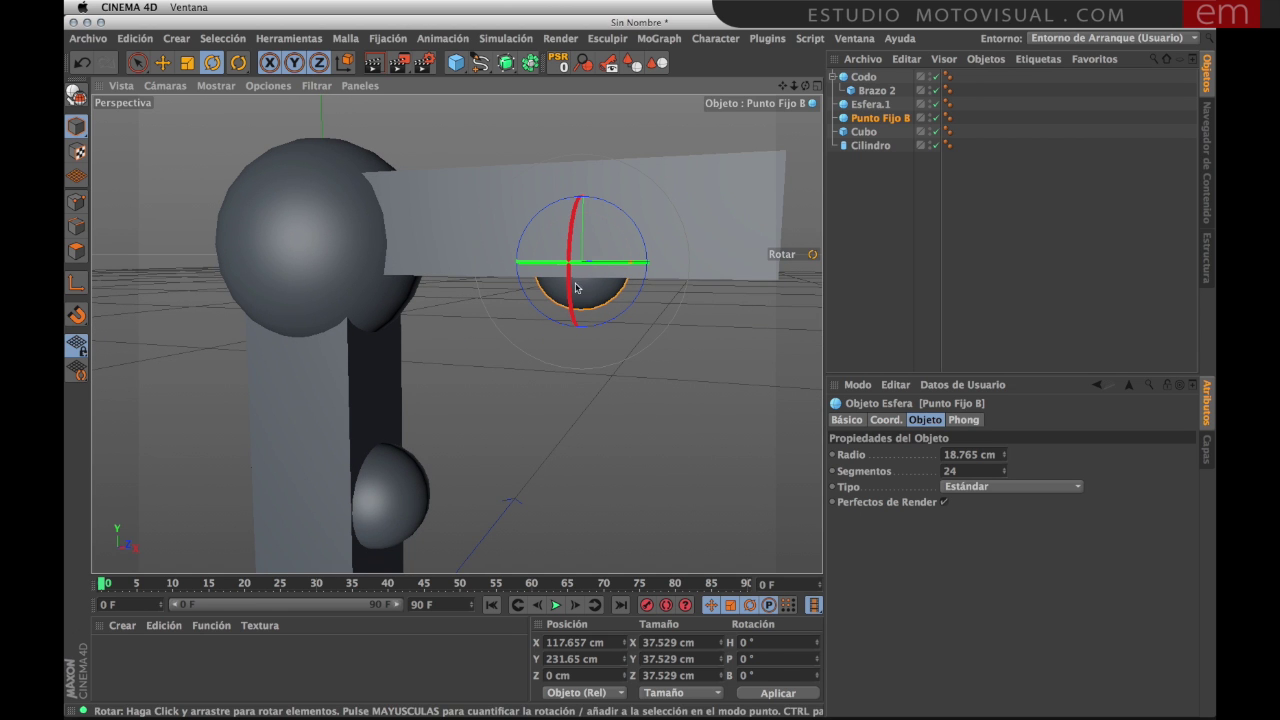
pyautogui.moveTo(863, 122); pyautogui.dragTo(878, 96)
pyautogui.click(866, 78)
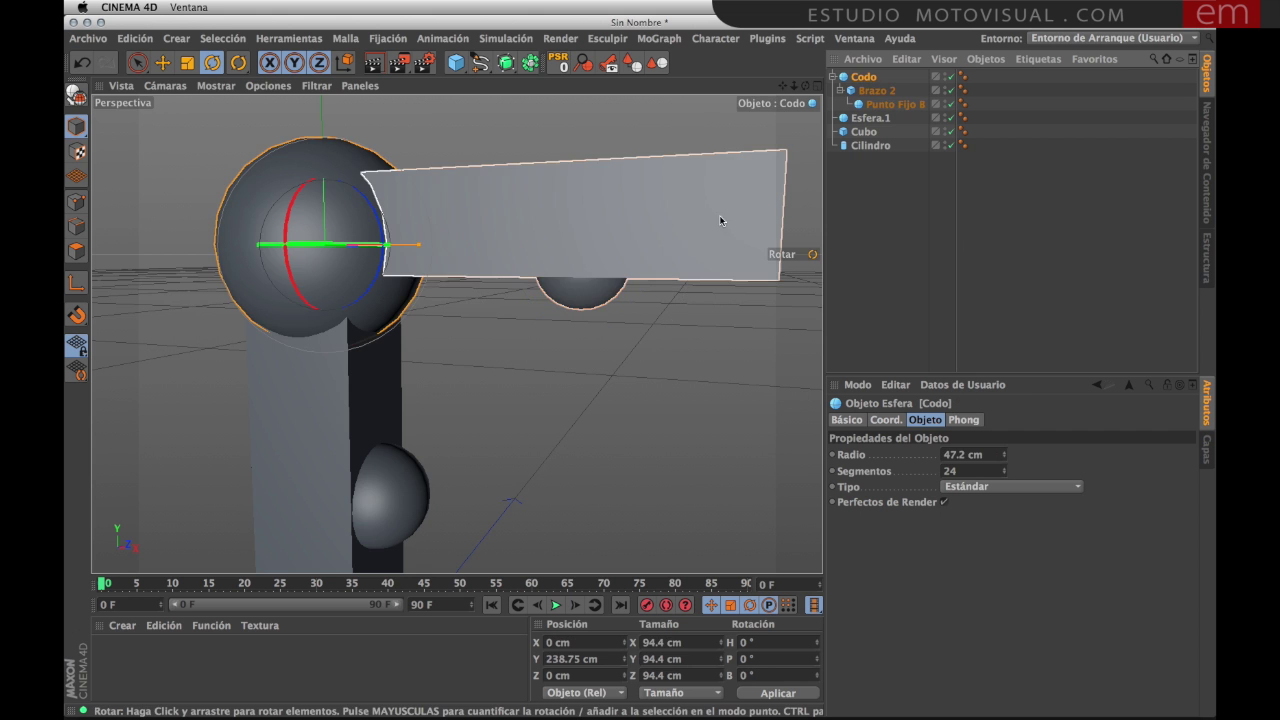
pyautogui.moveTo(513, 262)
pyautogui.keyDown('alt'); pyautogui.mouseDown()
pyautogui.moveTo(438, 306)
pyautogui.moveTo(400, 263)
pyautogui.moveTo(465, 327)
pyautogui.moveTo(467, 421)
pyautogui.mouseUp(); pyautogui.keyUp('alt')
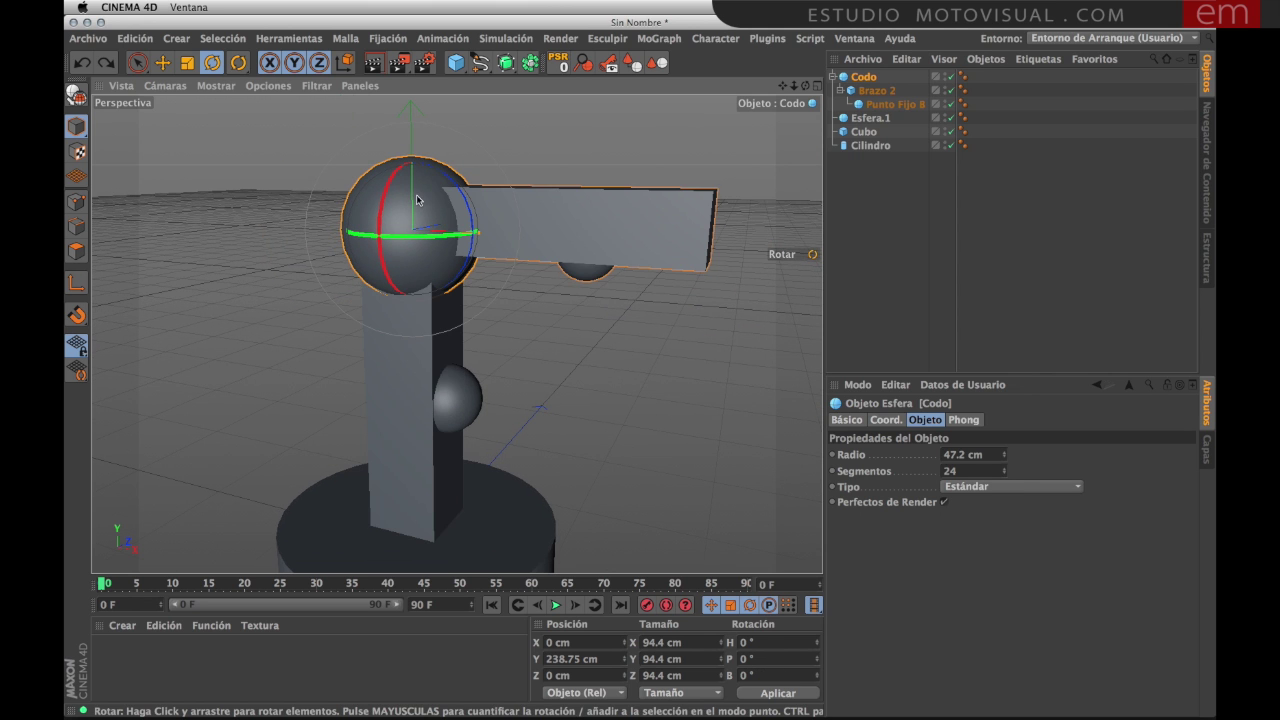
# Step: Rename the vertical box Cubo to Brazo 1 and make Codo its child
pyautogui.click(833, 77)
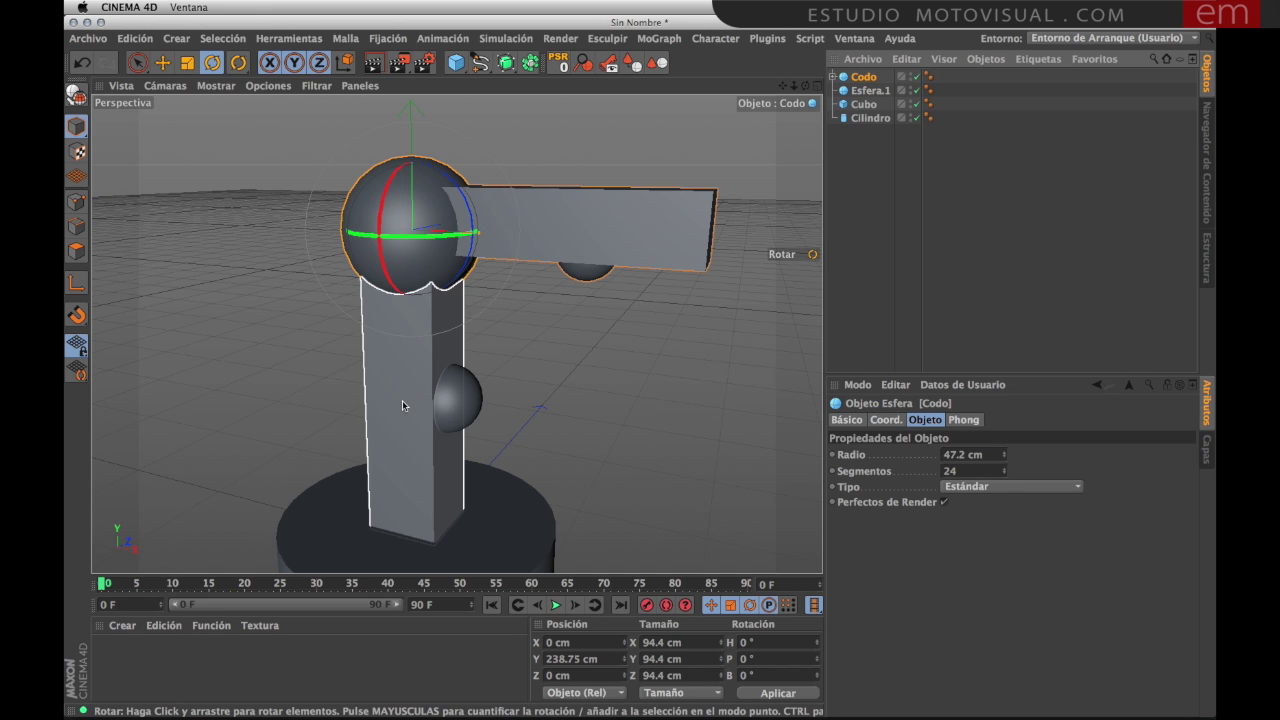
pyautogui.click(408, 407)
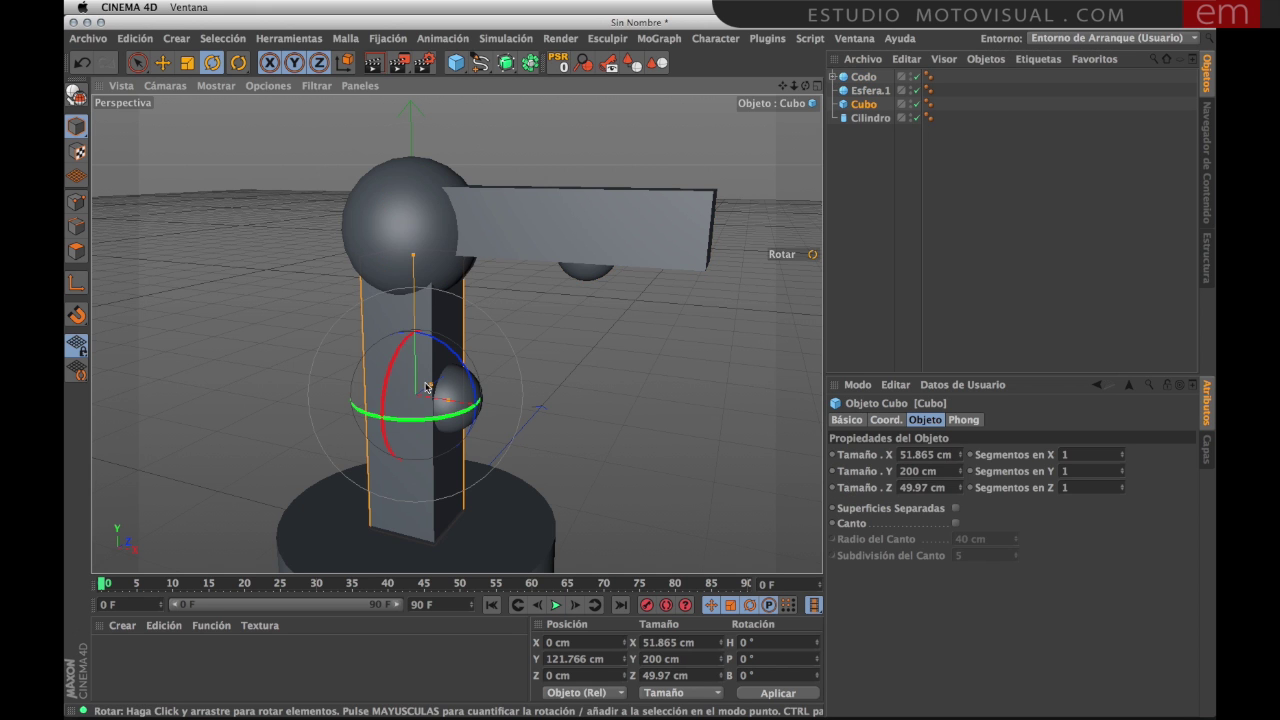
pyautogui.doubleClick(864, 104)
pyautogui.write('Brazo')
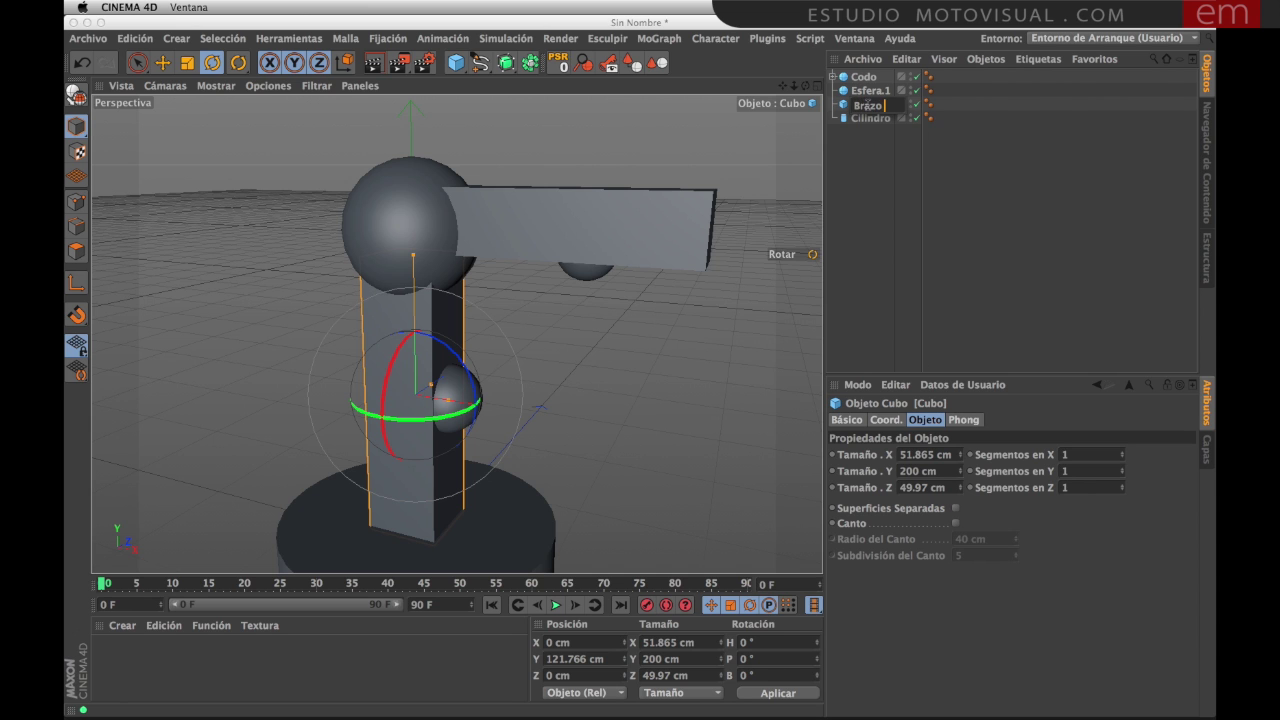
pyautogui.write('1')
pyautogui.press('Return')
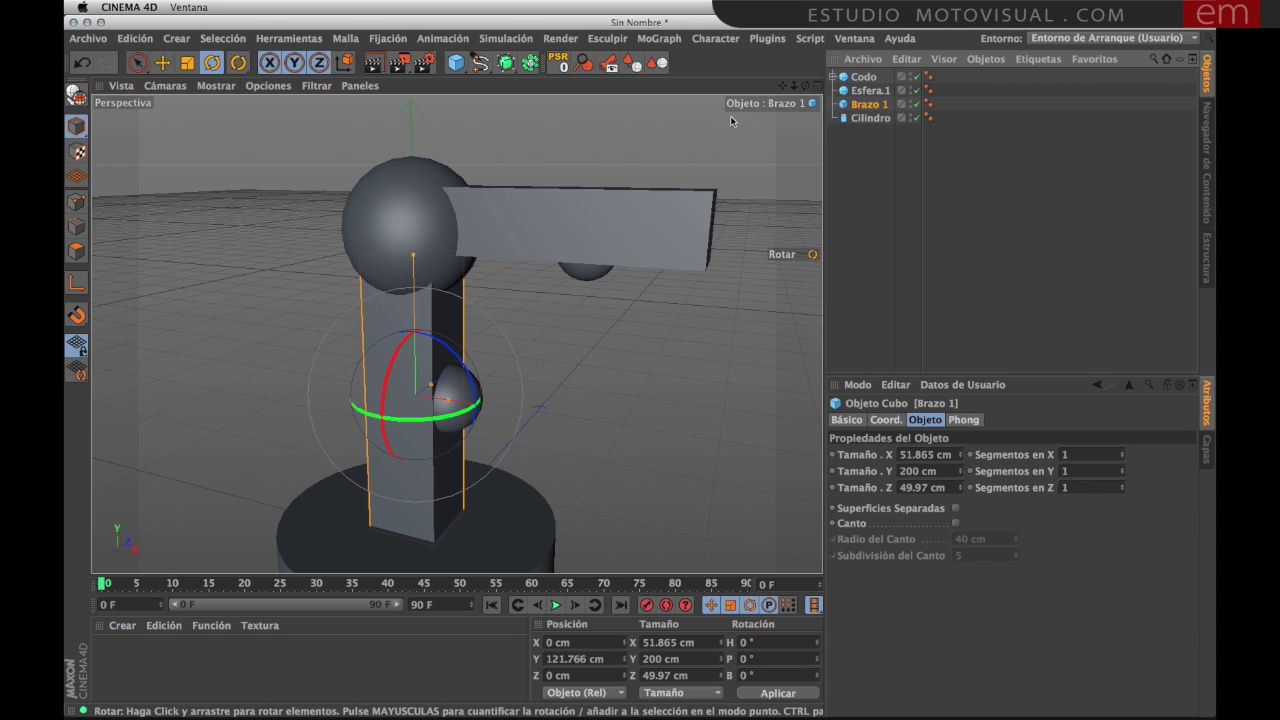
pyautogui.moveTo(876, 107); pyautogui.dragTo(873, 114)
# Step: Test-rotate Brazo 1 on its heading twice, undoing each rotation
pyautogui.click(870, 91)
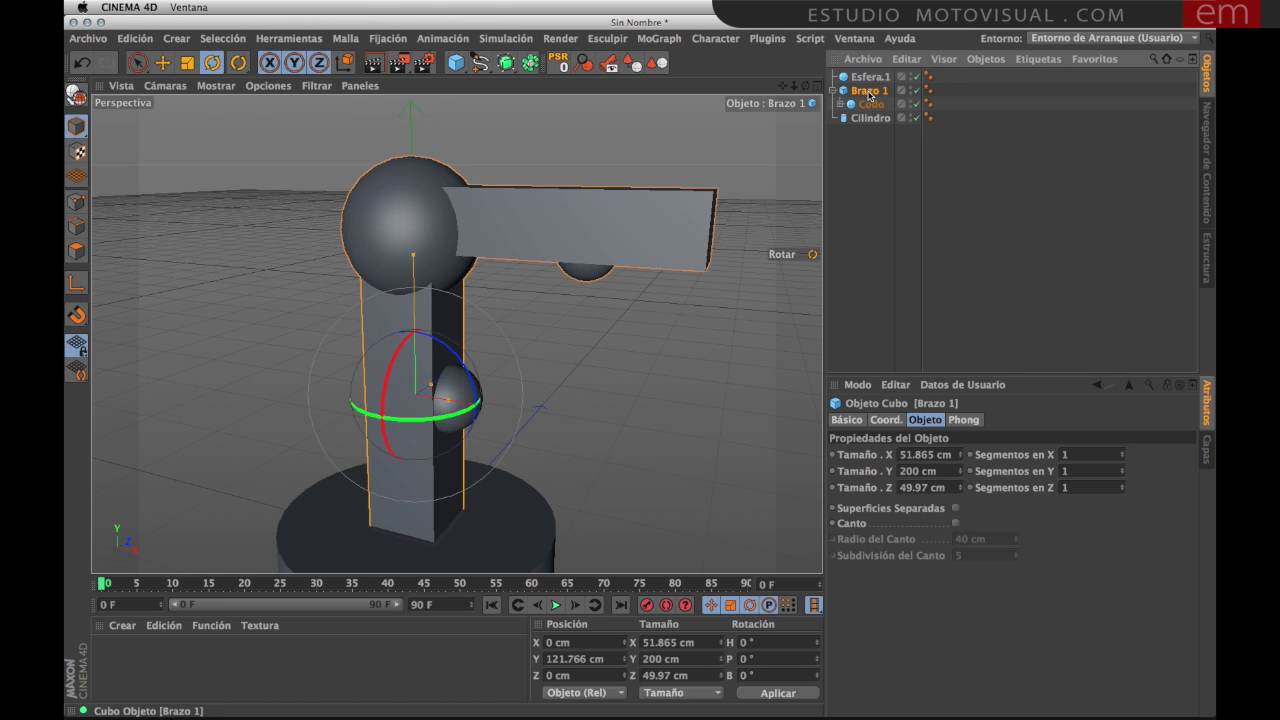
pyautogui.moveTo(456, 404)
pyautogui.mouseDown()
pyautogui.moveTo(448, 422)
pyautogui.moveTo(381, 430)
pyautogui.moveTo(409, 400)
pyautogui.moveTo(363, 409)
pyautogui.moveTo(461, 415)
pyautogui.moveTo(394, 400)
pyautogui.moveTo(406, 418)
pyautogui.mouseUp()
pyautogui.hotkey('ctrl', 'z')
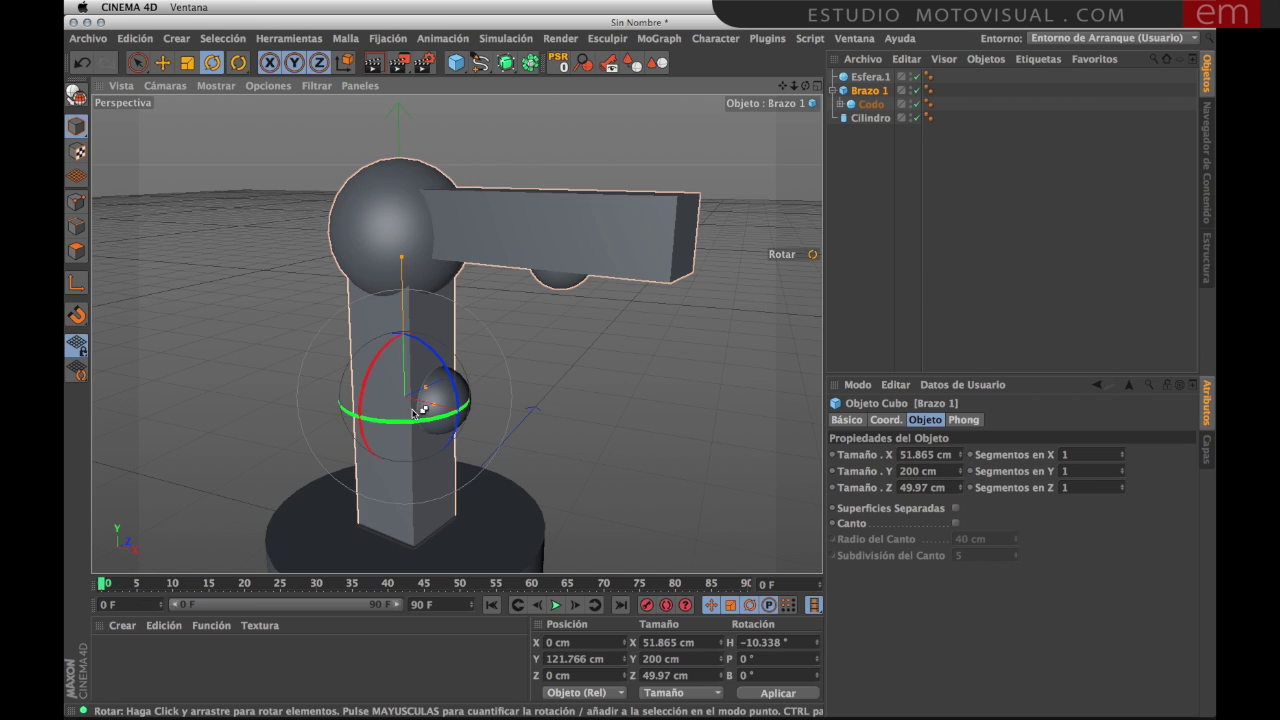
pyautogui.scroll(3, 430, 410)
pyautogui.scroll(3, 440, 370)
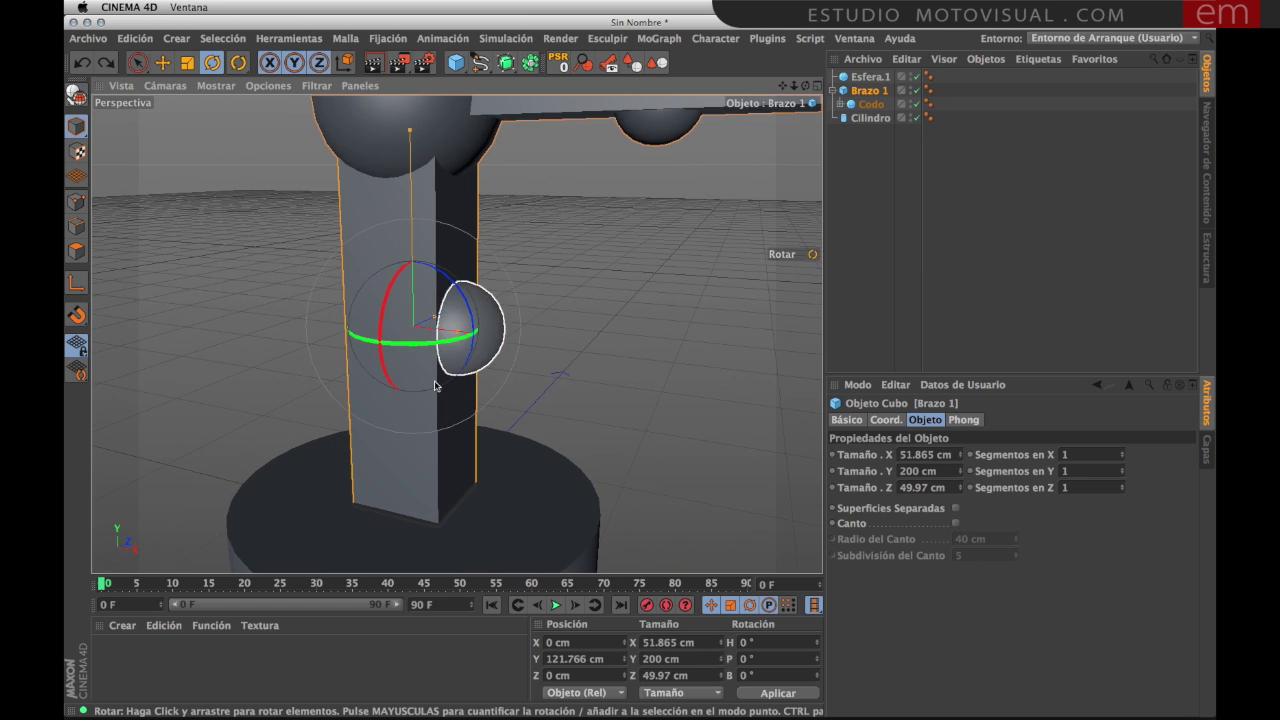
pyautogui.moveTo(443, 343)
pyautogui.mouseDown()
pyautogui.moveTo(473, 334)
pyautogui.moveTo(423, 331)
pyautogui.moveTo(457, 329)
pyautogui.moveTo(397, 354)
pyautogui.moveTo(420, 330)
pyautogui.moveTo(480, 336)
pyautogui.moveTo(417, 334)
pyautogui.moveTo(428, 362)
pyautogui.mouseUp()
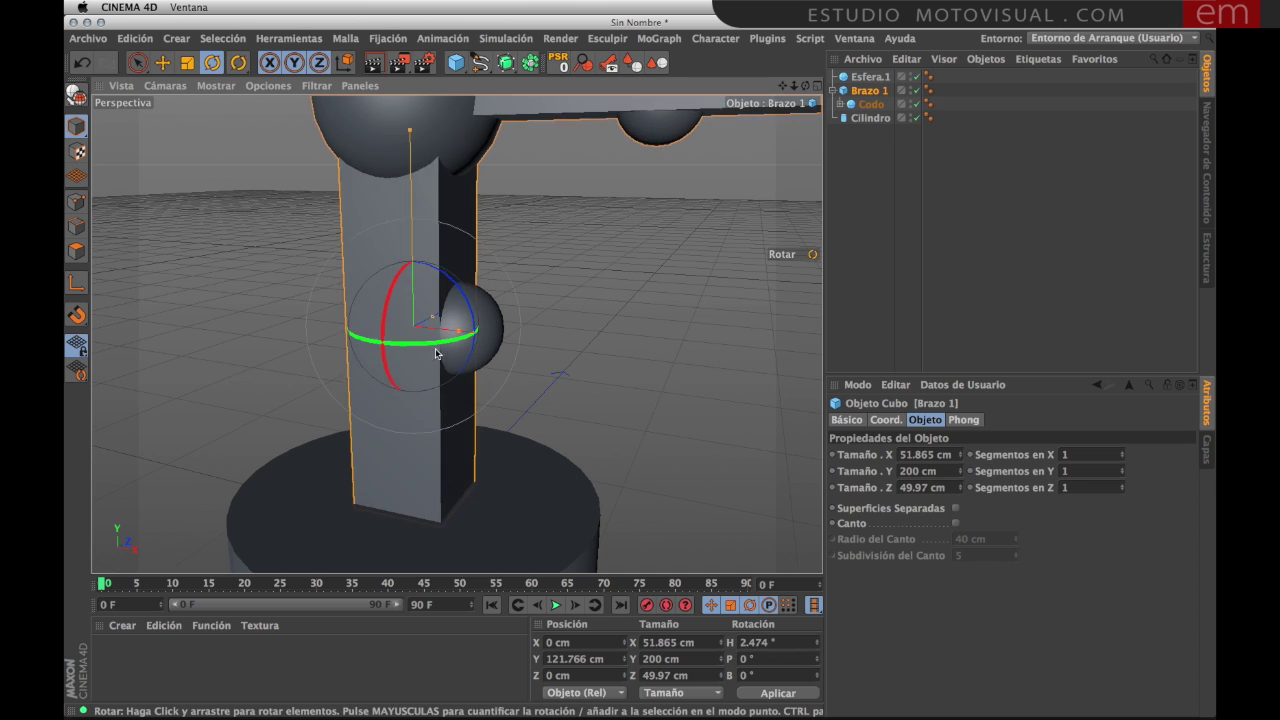
pyautogui.hotkey('ctrl', 'z')
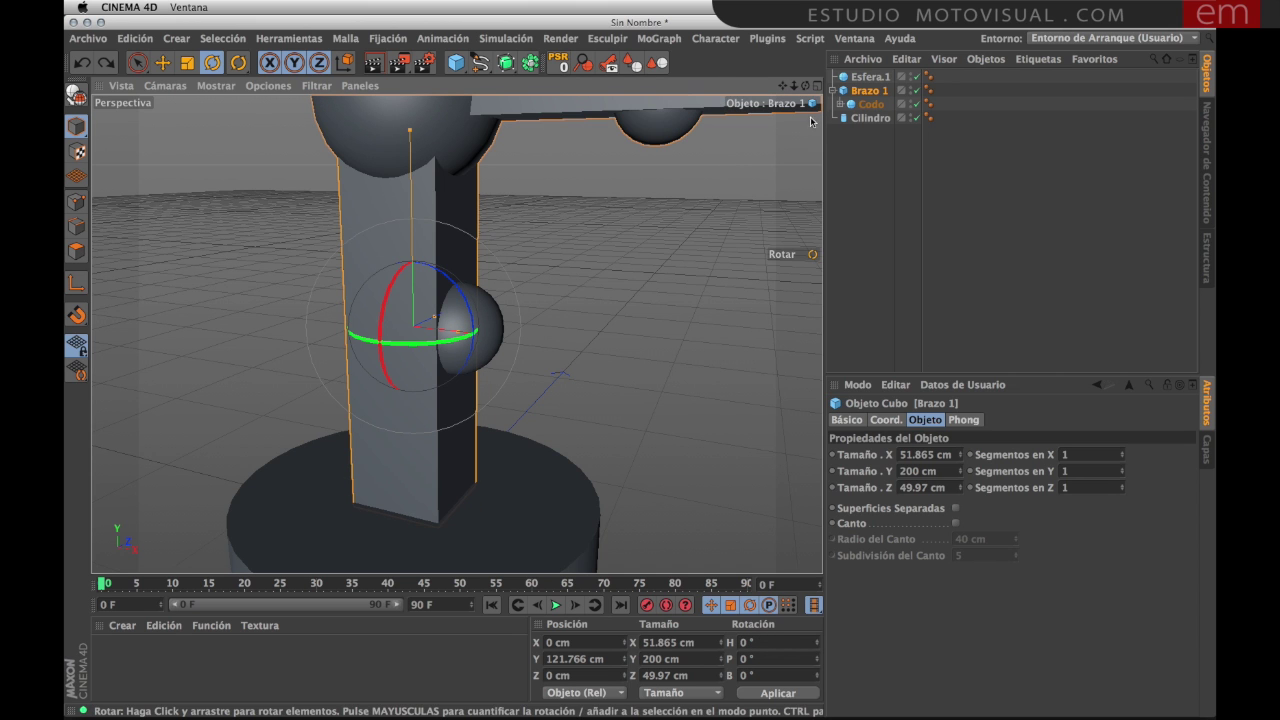
# Step: Rename the lower small sphere Esfera.1 to Punto fijo A
pyautogui.click(858, 77)
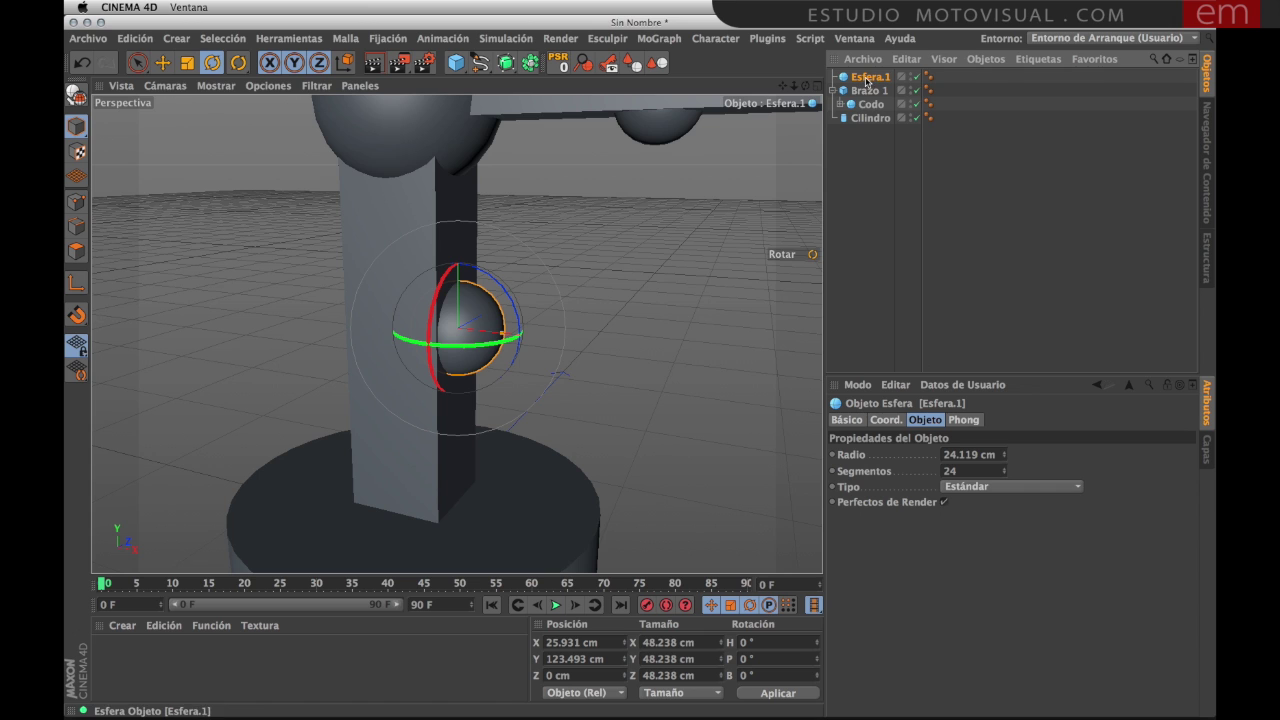
pyautogui.doubleClick(866, 78)
pyautogui.write('Punto fijo A')
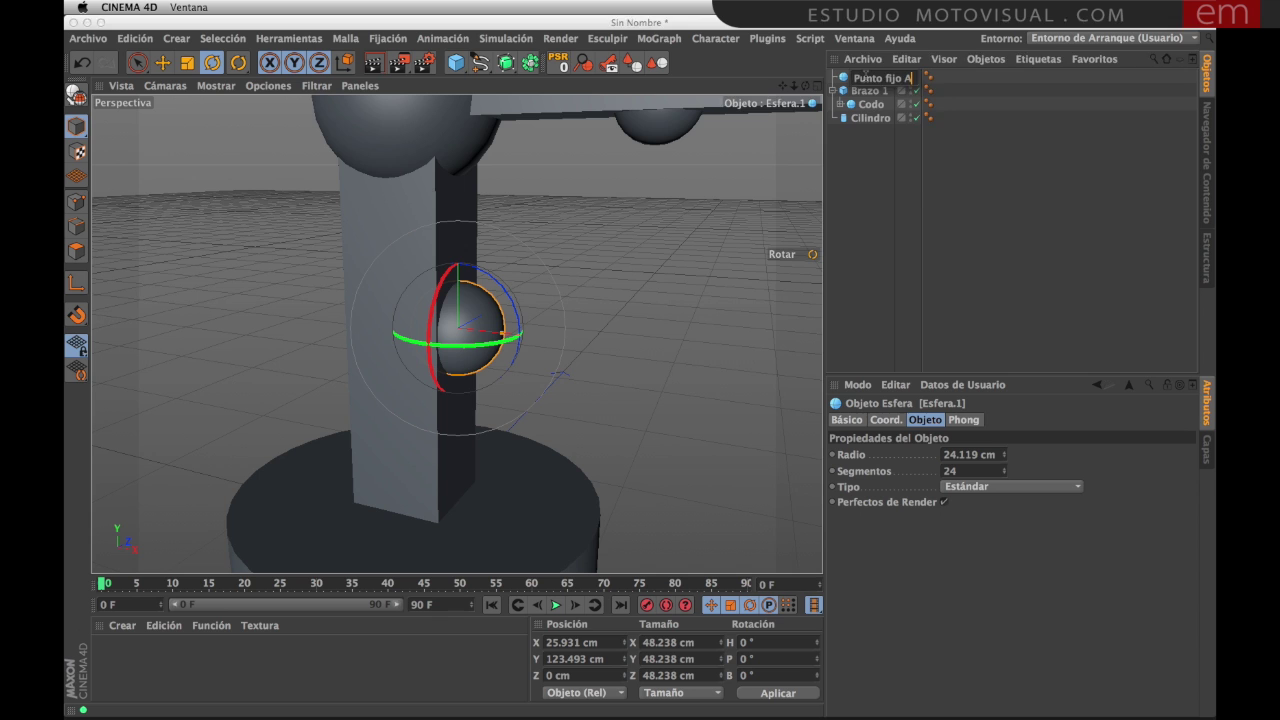
pyautogui.press('Return')
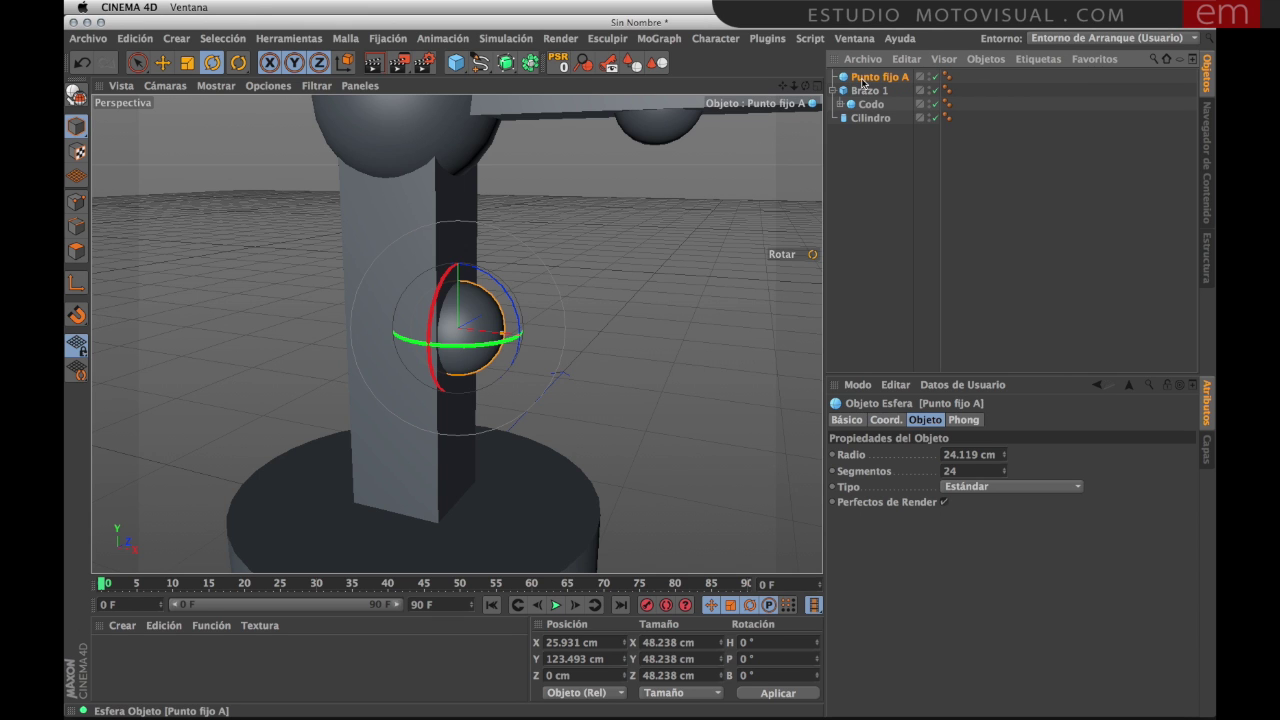
# Step: Parent Punto fijo A under Brazo 1 and test-rotate the arm to confirm it follows
pyautogui.moveTo(873, 93); pyautogui.dragTo(872, 91)
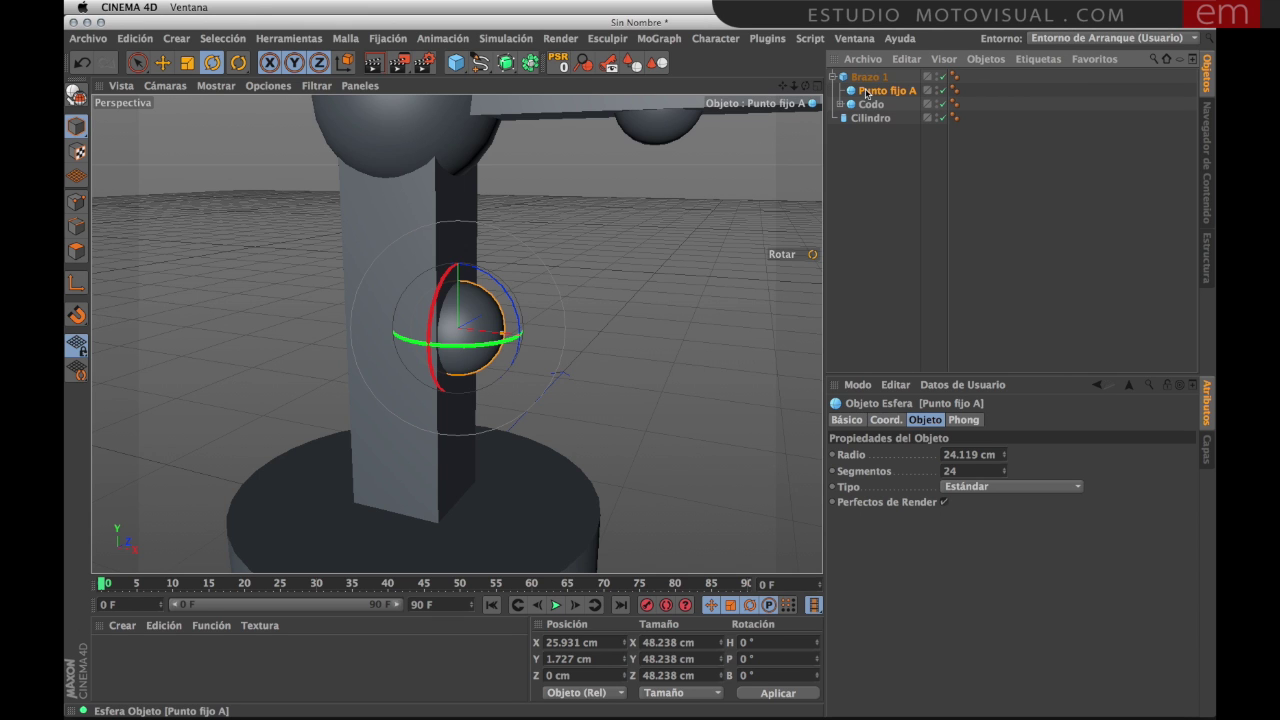
pyautogui.click(872, 78)
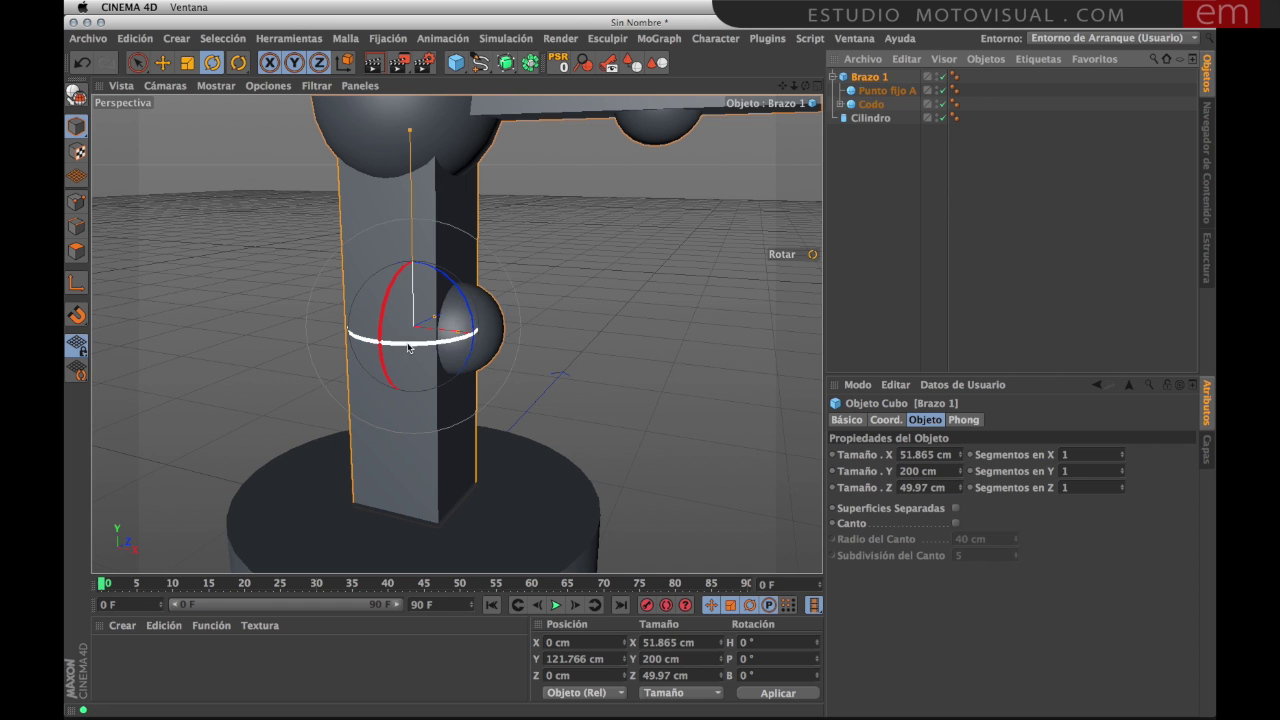
pyautogui.moveTo(430, 342)
pyautogui.mouseDown()
pyautogui.moveTo(381, 352)
pyautogui.moveTo(466, 336)
pyautogui.mouseUp()
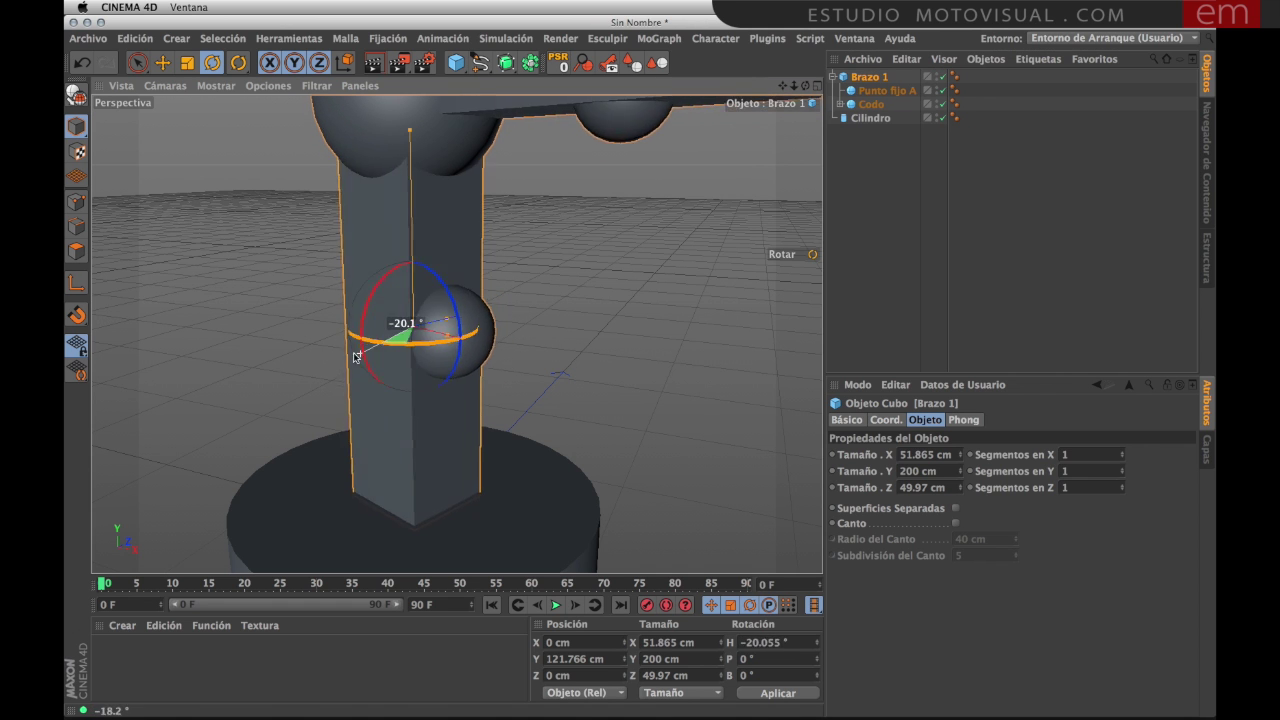
pyautogui.moveTo(466, 336); pyautogui.dragTo(433, 341)
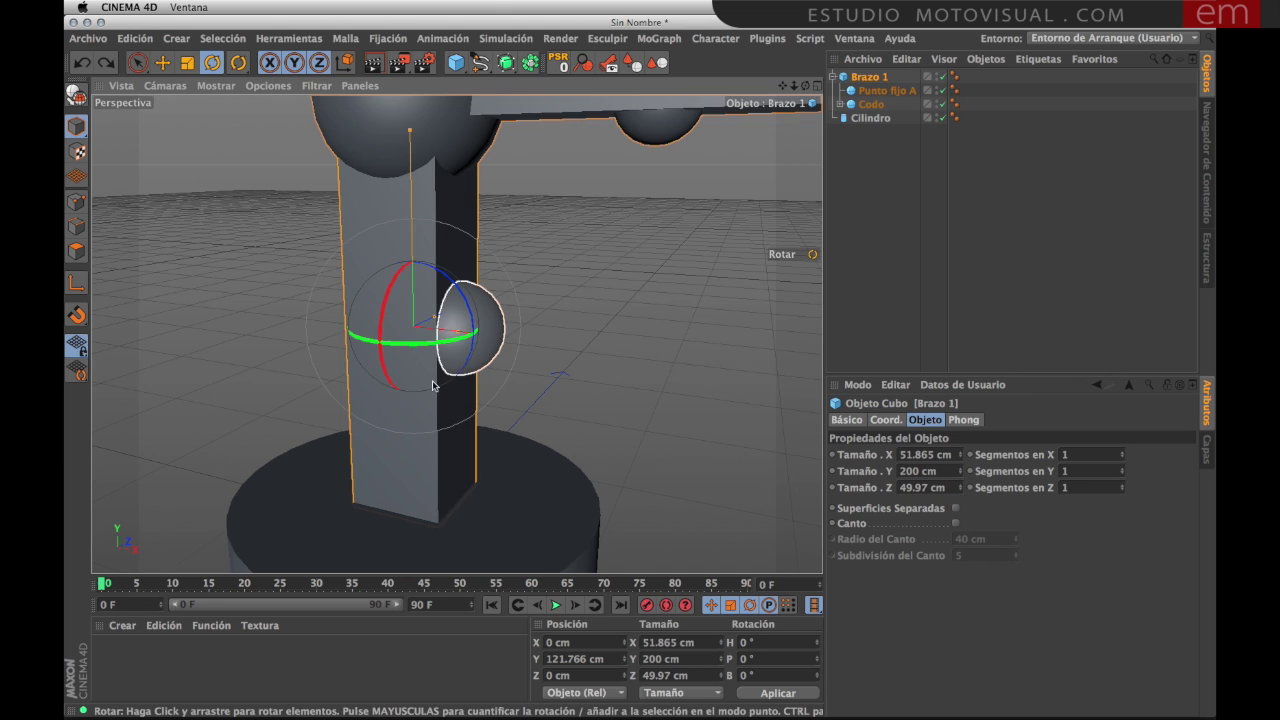
# Step: Reframe the view around the whole robot arm and bring up the primitives palette
pyautogui.scroll(-2, 433, 370)
pyautogui.scroll(-1, 430, 372)
pyautogui.scroll(-1, 427, 374)
pyautogui.keyDown('alt'); pyautogui.moveTo(428, 374); pyautogui.dragTo(422, 392, button='middle'); pyautogui.keyUp('alt')
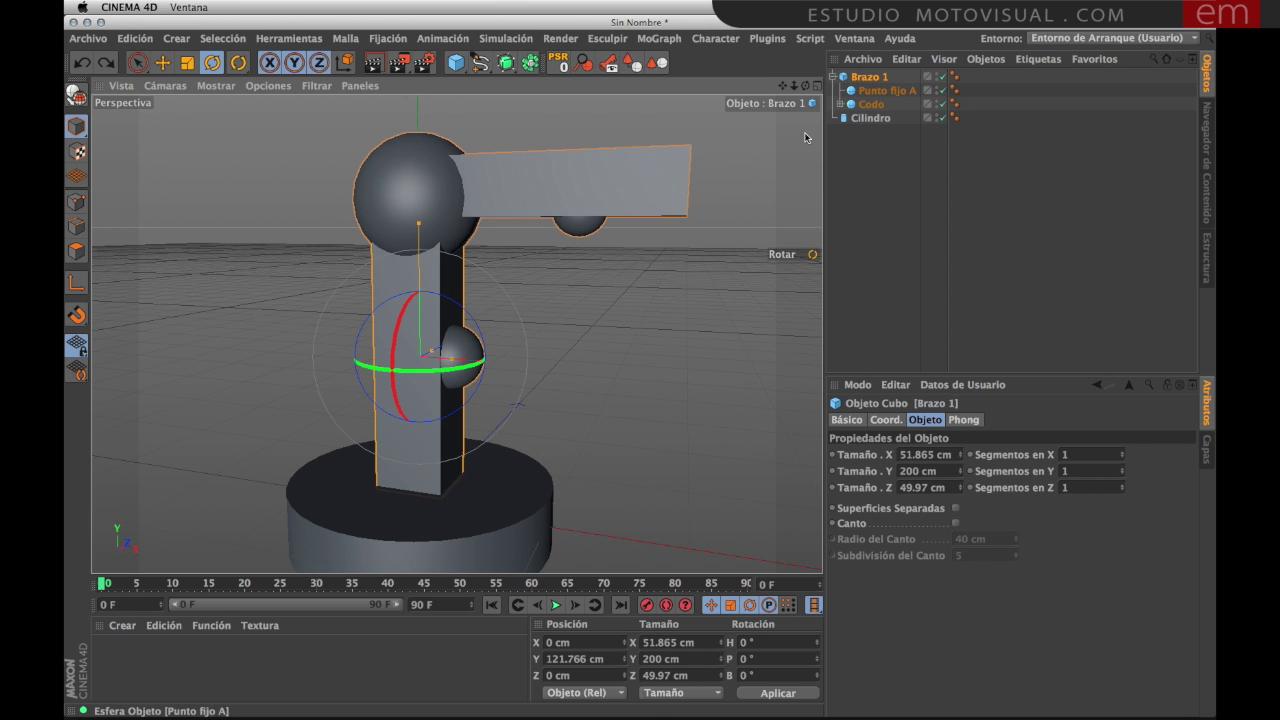
pyautogui.moveTo(514, 308)
pyautogui.keyDown('alt'); pyautogui.mouseDown(button='middle')
pyautogui.moveTo(478, 308)
pyautogui.moveTo(491, 323)
pyautogui.mouseUp(button='middle'); pyautogui.keyUp('alt')
pyautogui.moveTo(491, 323)
pyautogui.keyDown('alt'); pyautogui.mouseDown()
pyautogui.moveTo(469, 309)
pyautogui.moveTo(702, 214)
pyautogui.mouseUp(); pyautogui.keyUp('alt')
pyautogui.keyDown('alt'); pyautogui.moveTo(529, 295); pyautogui.dragTo(548, 304); pyautogui.keyUp('alt')
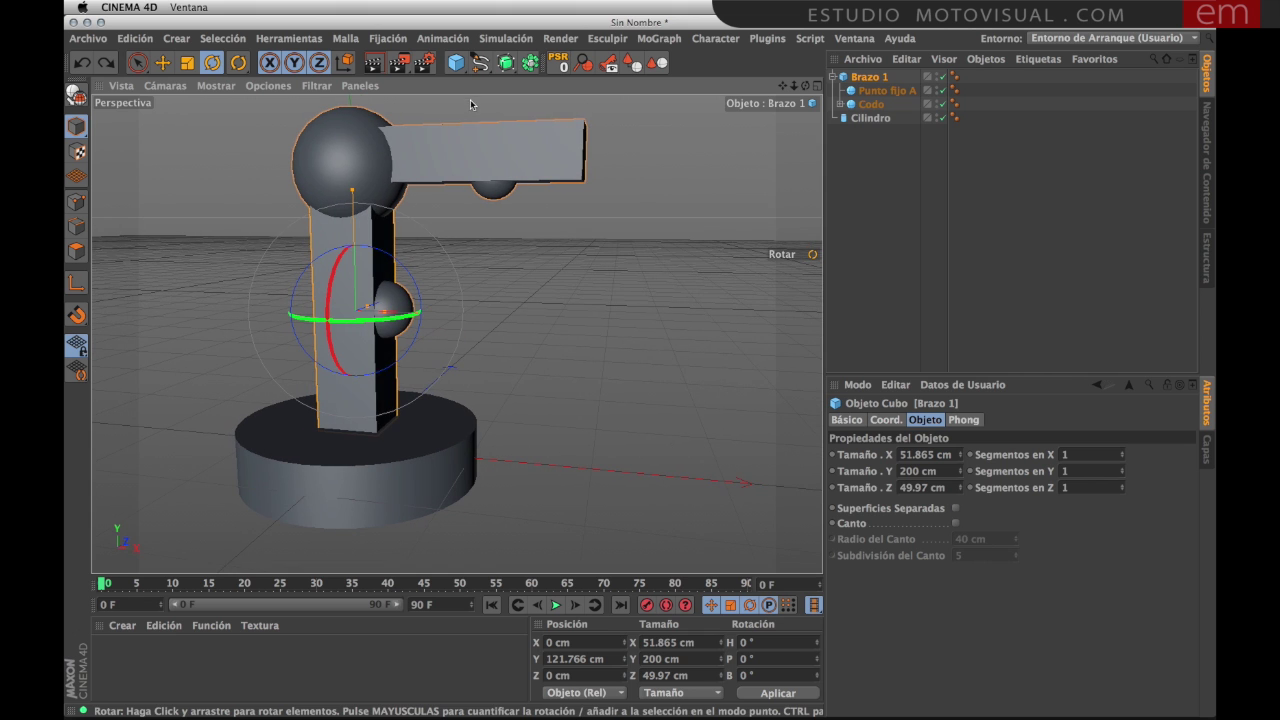
pyautogui.click(457, 63)
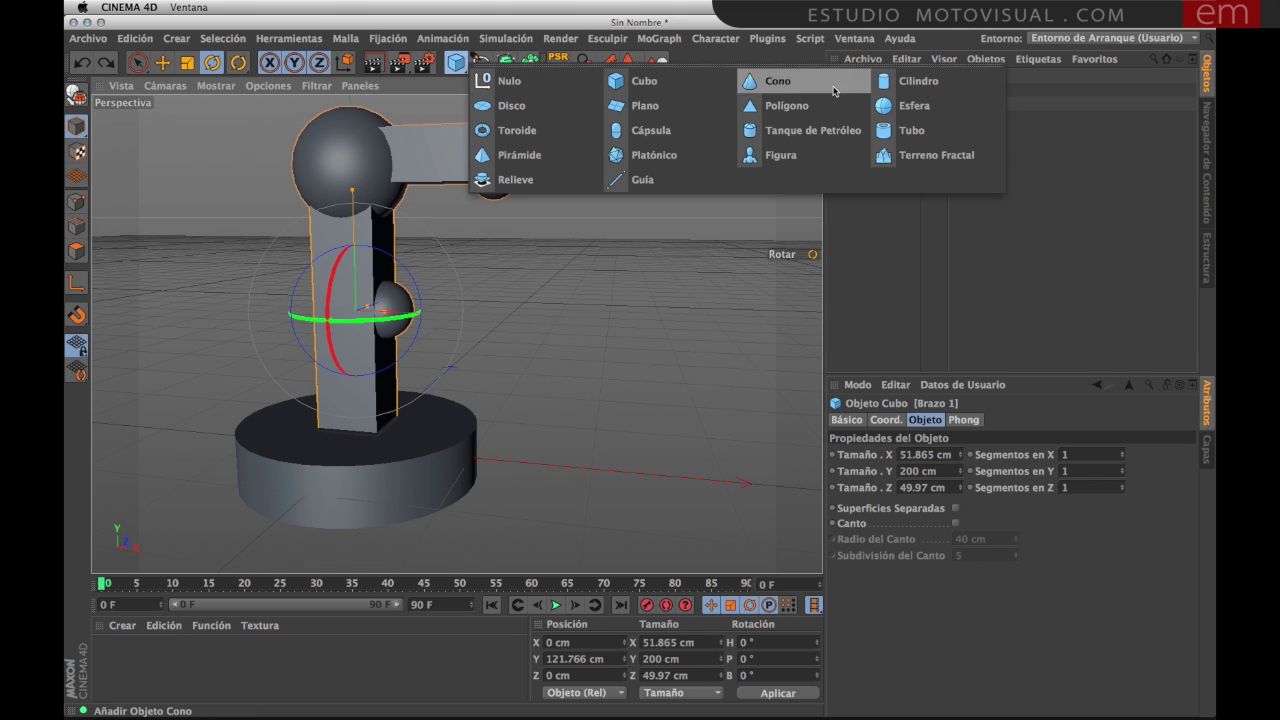
# Step: Add a new cylinder beside the robot's base and switch to the Move tool
pyautogui.click(883, 84)
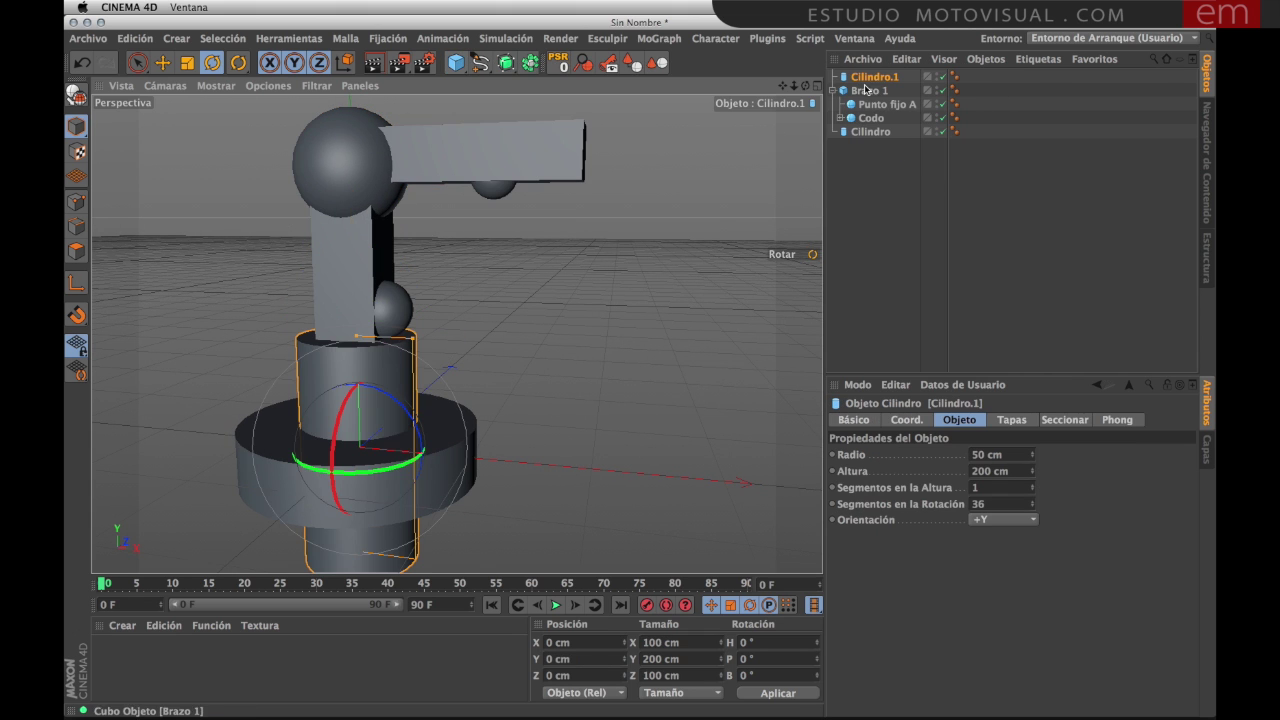
pyautogui.keyDown('alt'); pyautogui.moveTo(418, 425); pyautogui.dragTo(519, 372); pyautogui.keyUp('alt')
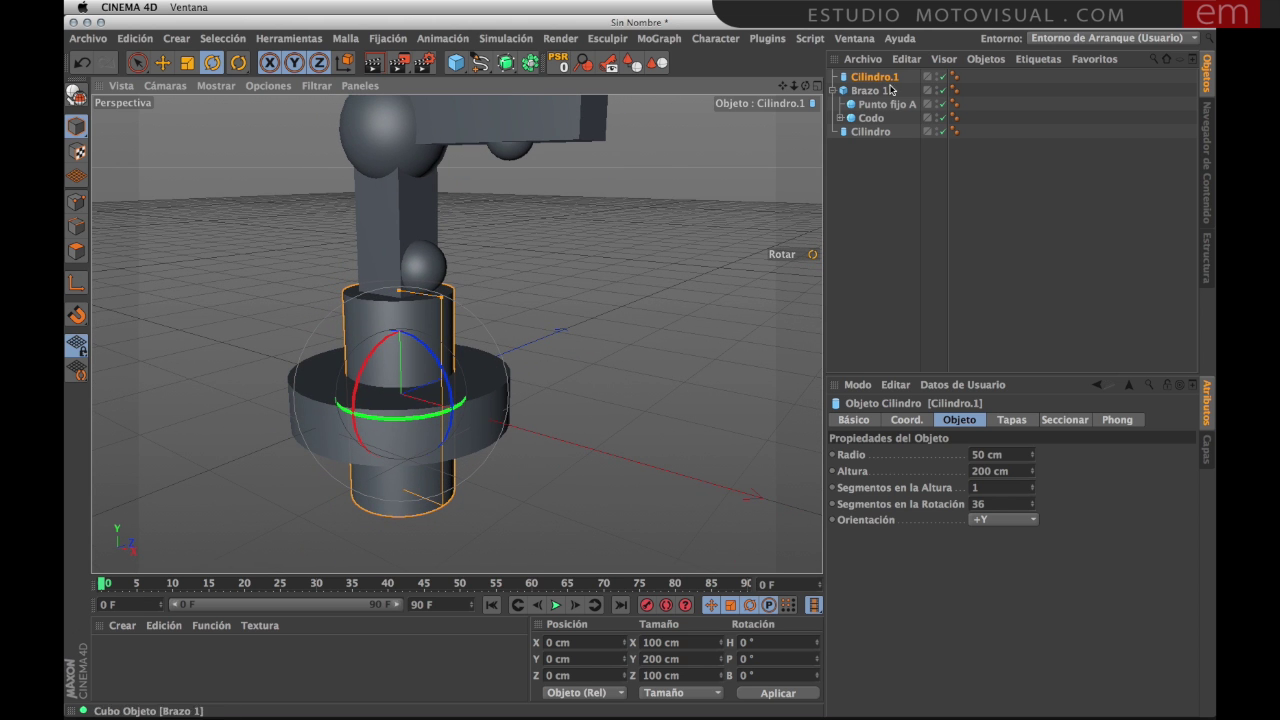
pyautogui.keyDown('alt'); pyautogui.moveTo(465, 370); pyautogui.dragTo(500, 375); pyautogui.keyUp('alt')
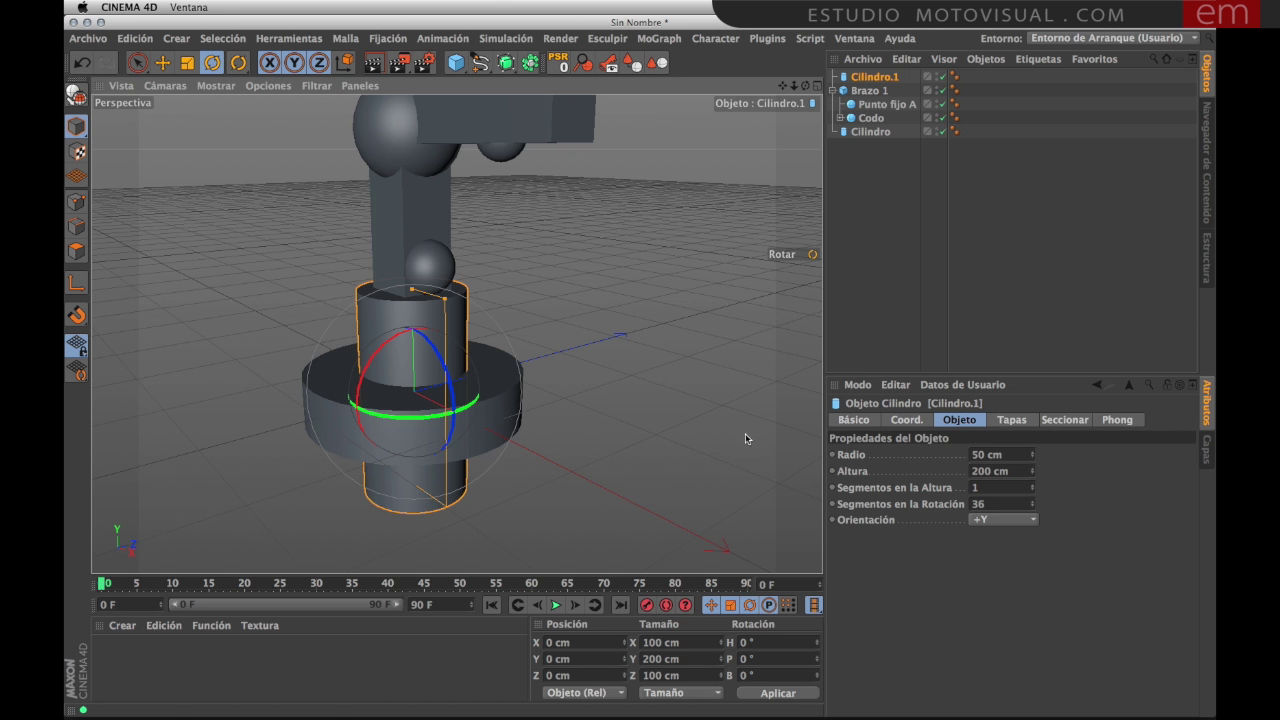
pyautogui.keyDown('alt'); pyautogui.moveTo(467, 375); pyautogui.dragTo(450, 417); pyautogui.keyUp('alt')
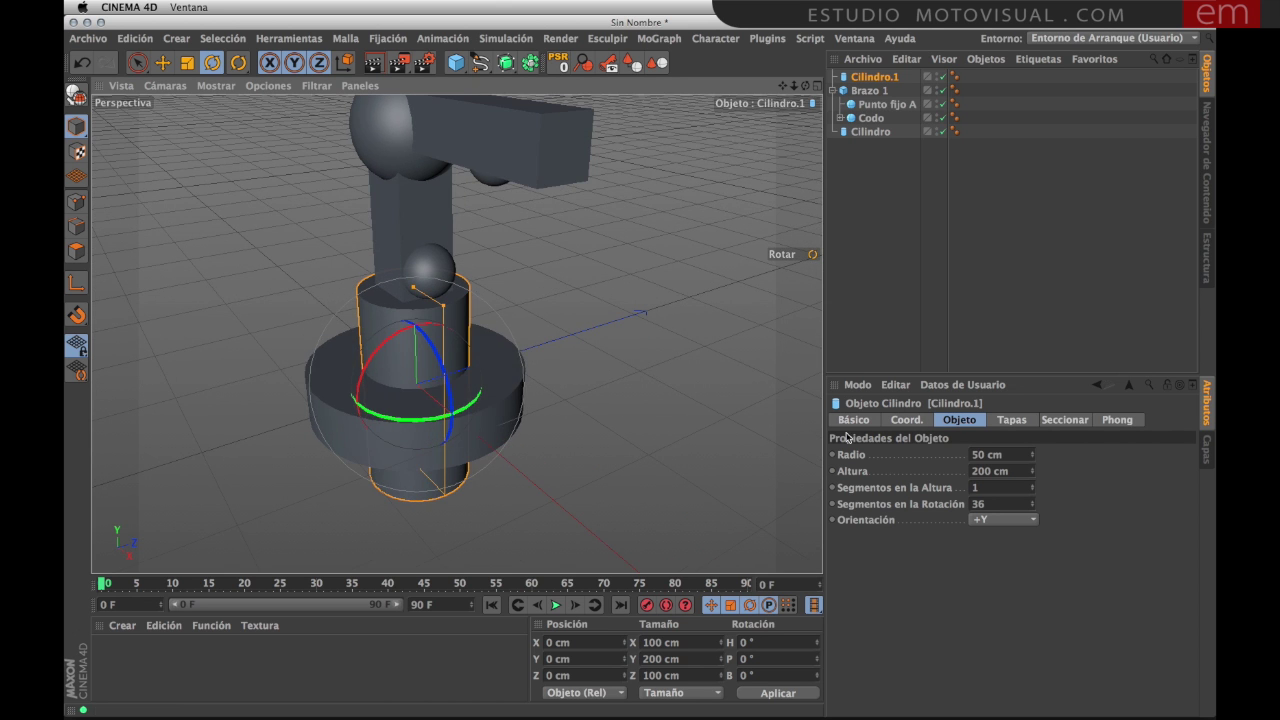
pyautogui.click(164, 64)
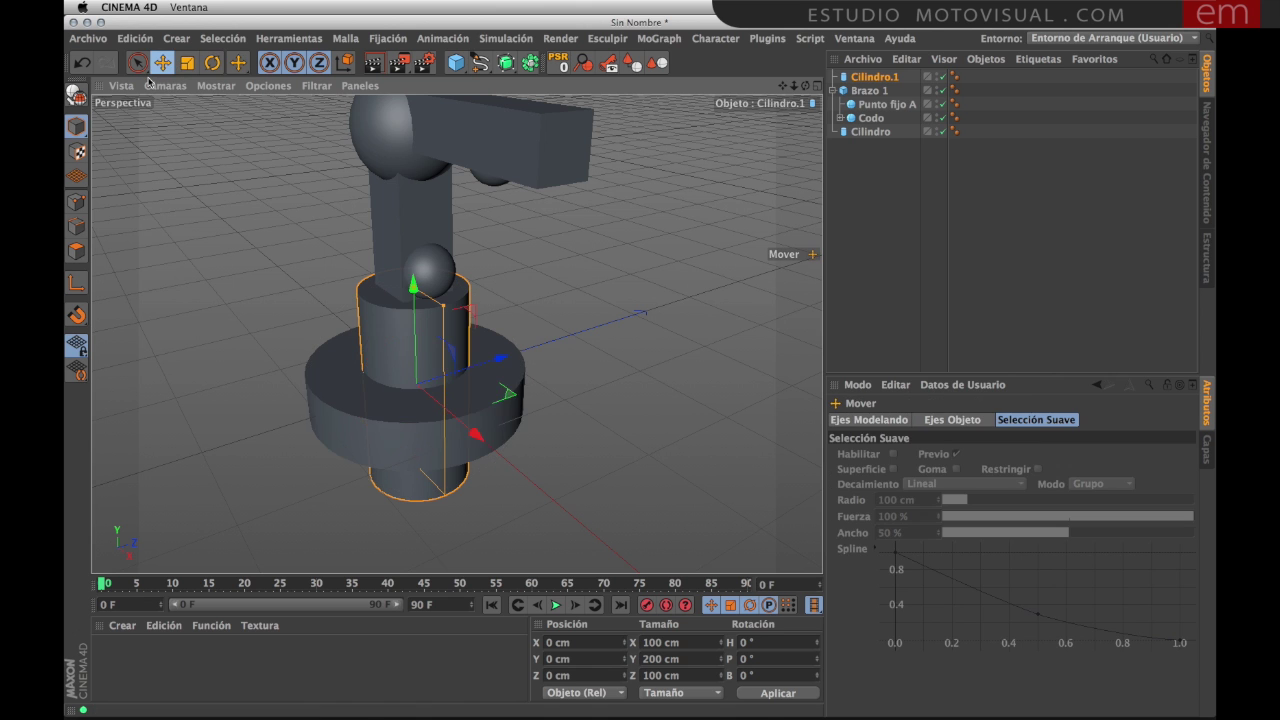
pyautogui.moveTo(405, 404)
pyautogui.keyDown('alt'); pyautogui.mouseDown()
pyautogui.moveTo(451, 386)
pyautogui.moveTo(414, 386)
pyautogui.moveTo(457, 391)
pyautogui.moveTo(462, 417)
pyautogui.mouseUp(); pyautogui.keyUp('alt')
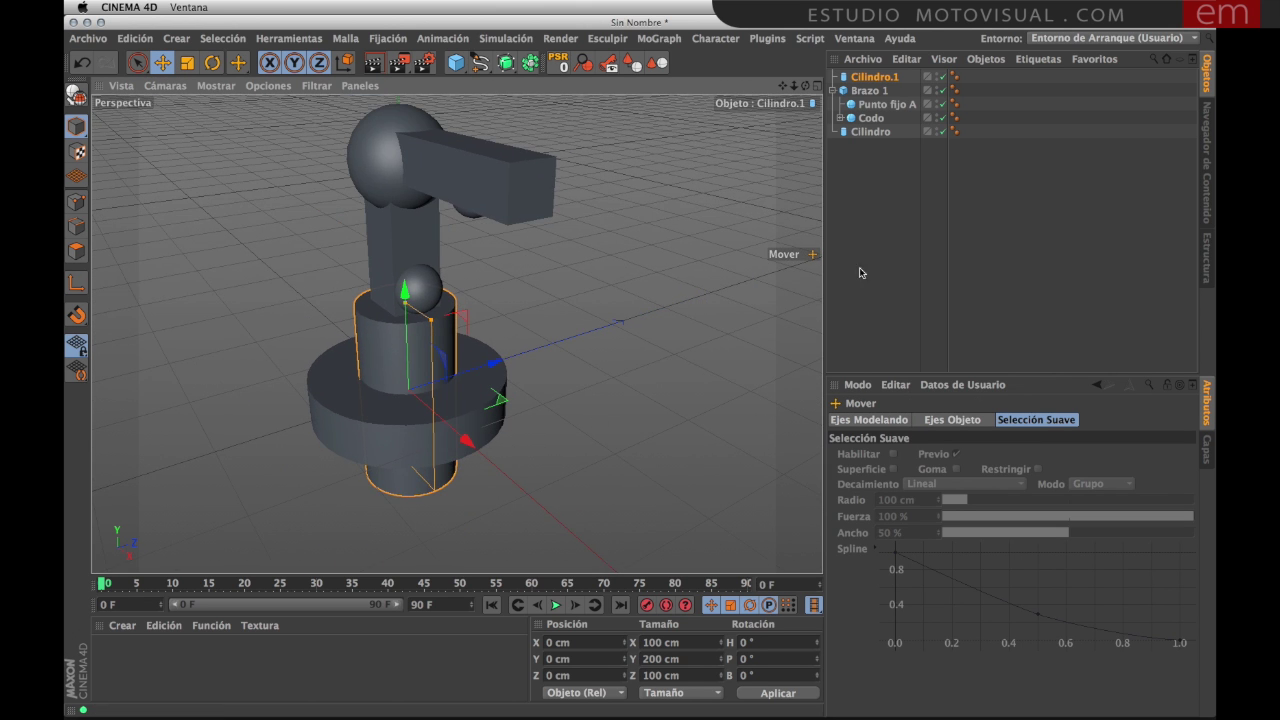
# Step: Lay Cilindro.1 along +Z and shrink its radius to 16.596 cm
pyautogui.click(872, 77)
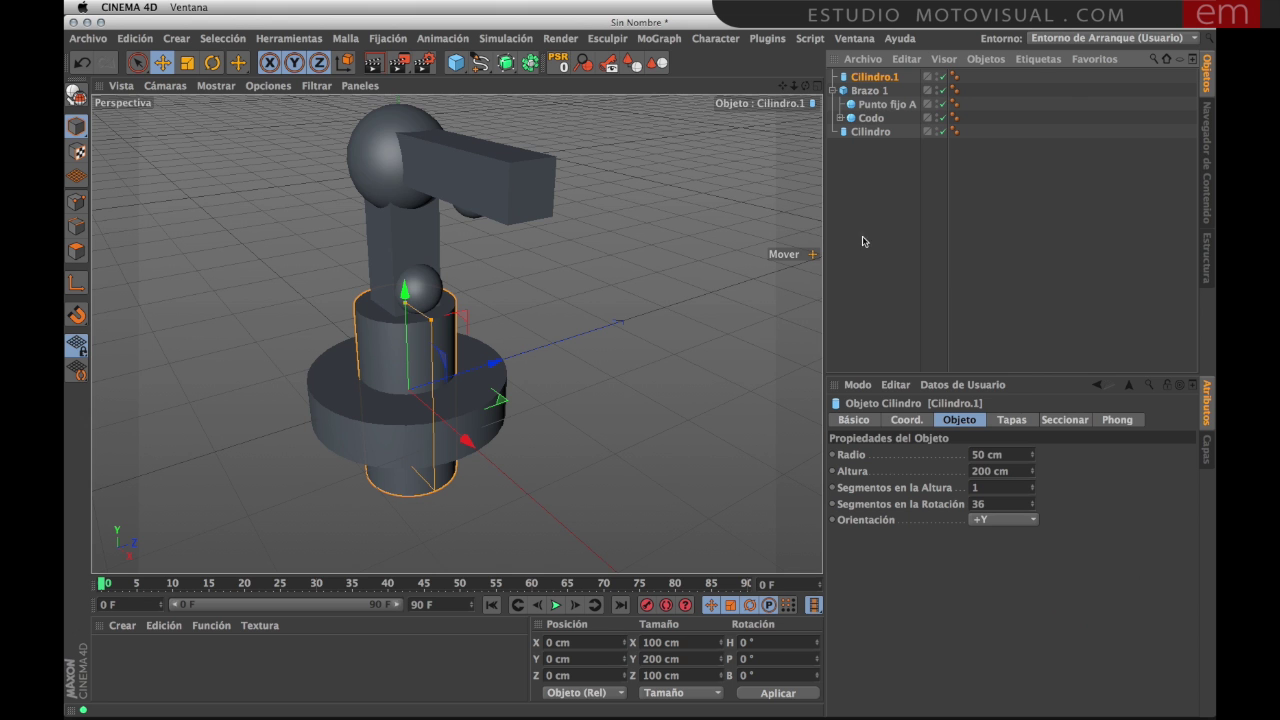
pyautogui.click(984, 520)
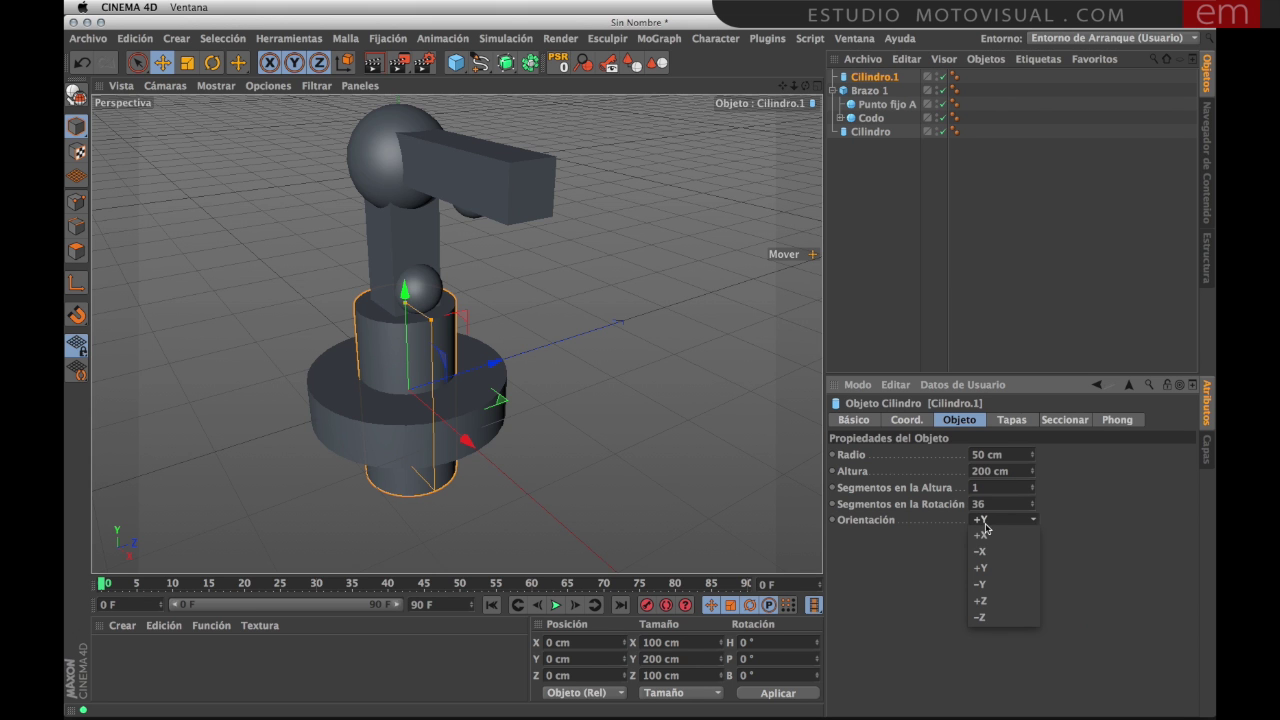
pyautogui.click(983, 602)
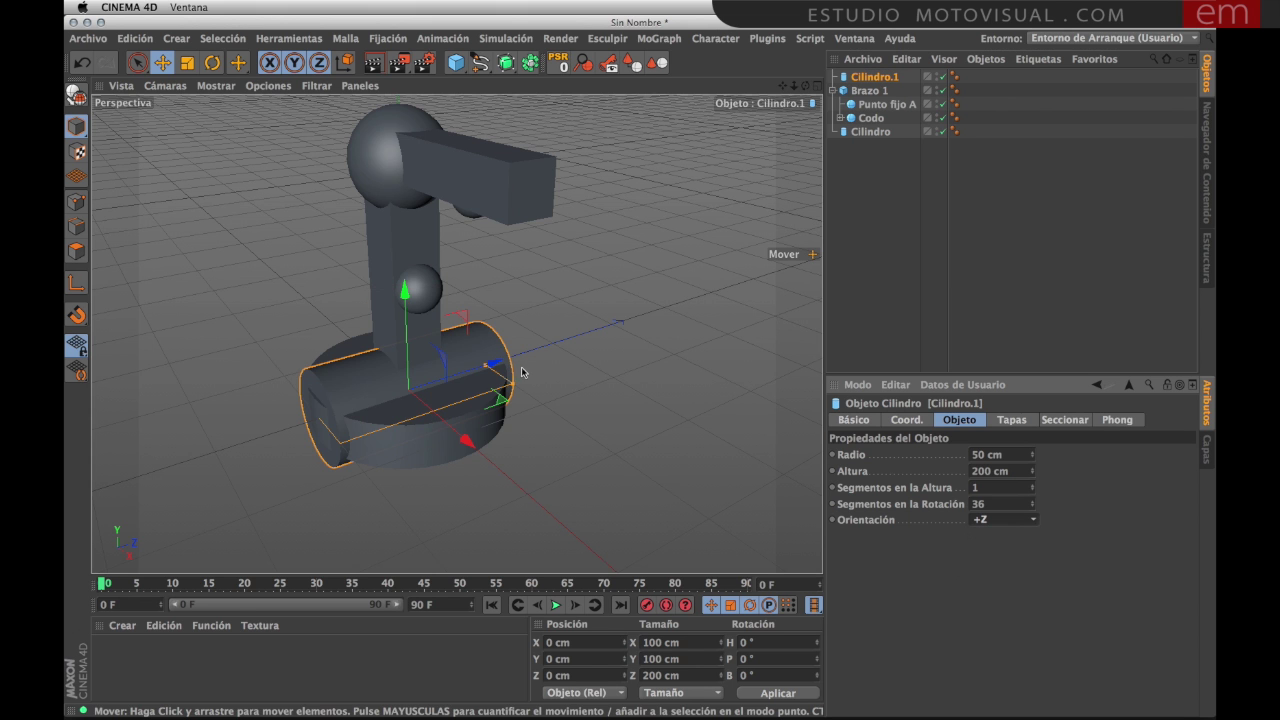
pyautogui.keyDown('alt'); pyautogui.moveTo(521, 372); pyautogui.dragTo(247, 350); pyautogui.keyUp('alt')
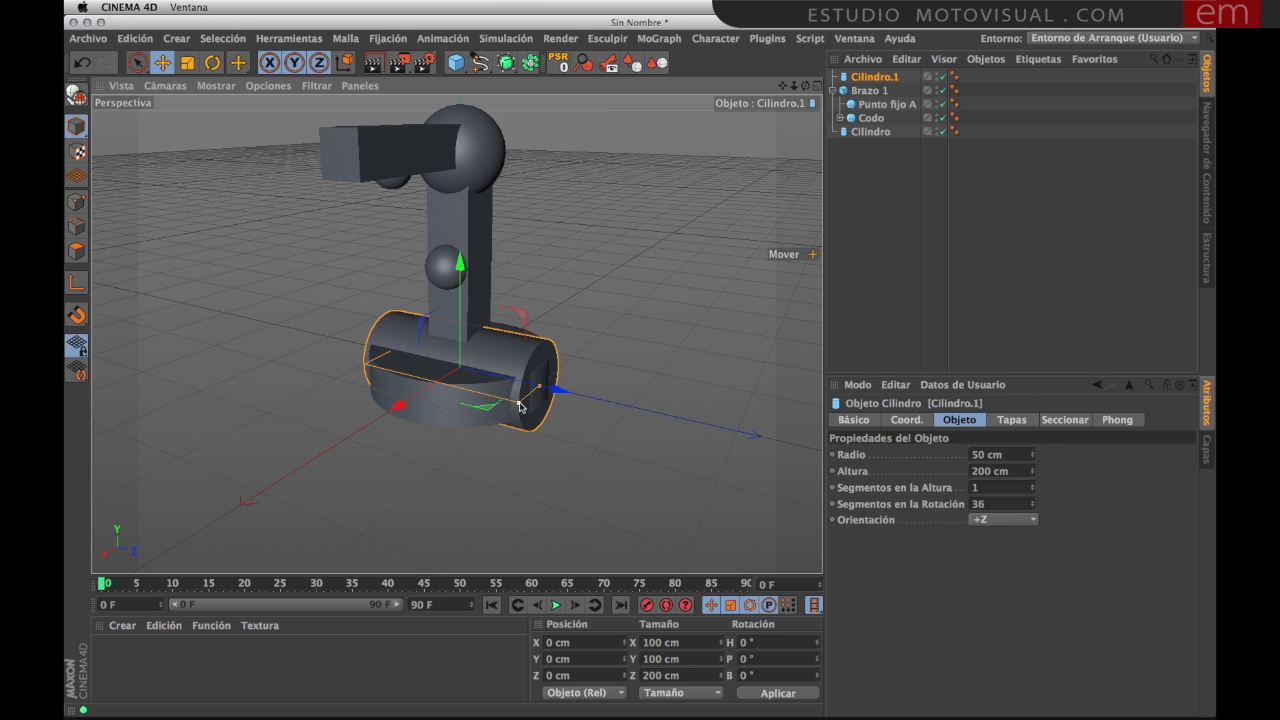
pyautogui.moveTo(538, 407)
pyautogui.mouseDown()
pyautogui.moveTo(557, 395)
pyautogui.moveTo(766, 434)
pyautogui.moveTo(464, 296)
pyautogui.mouseUp()
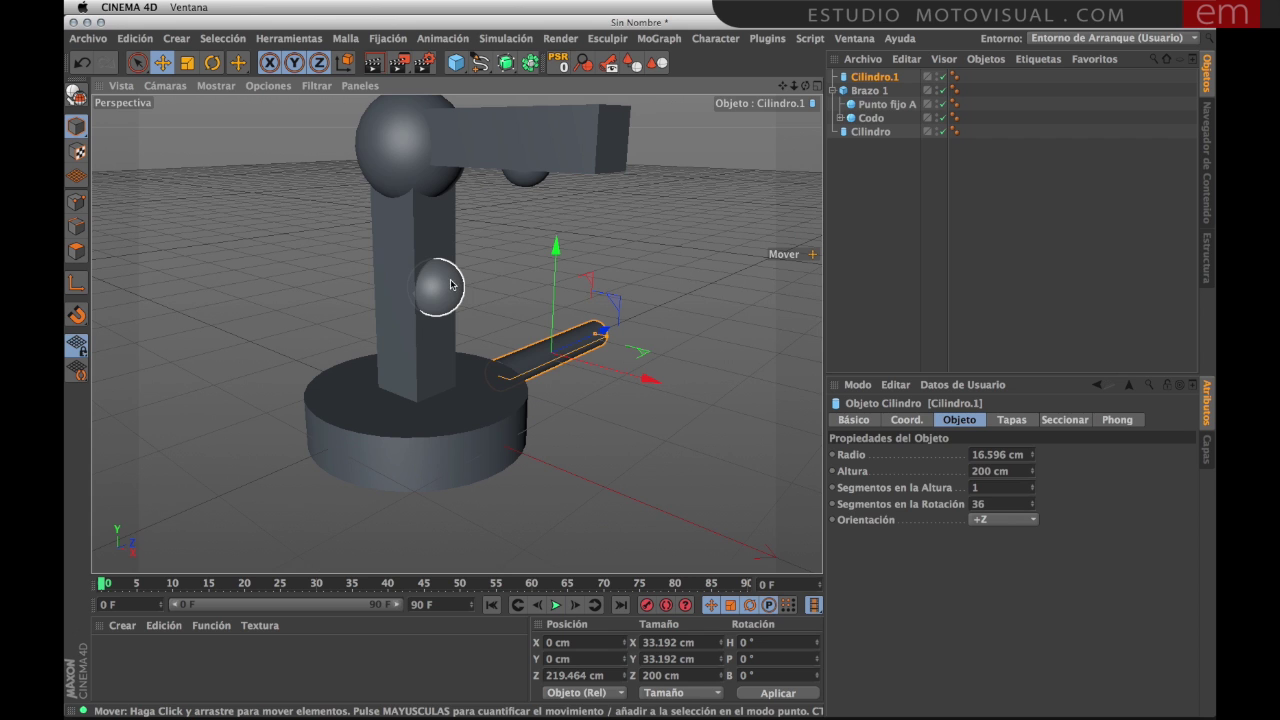
pyautogui.click(450, 285)
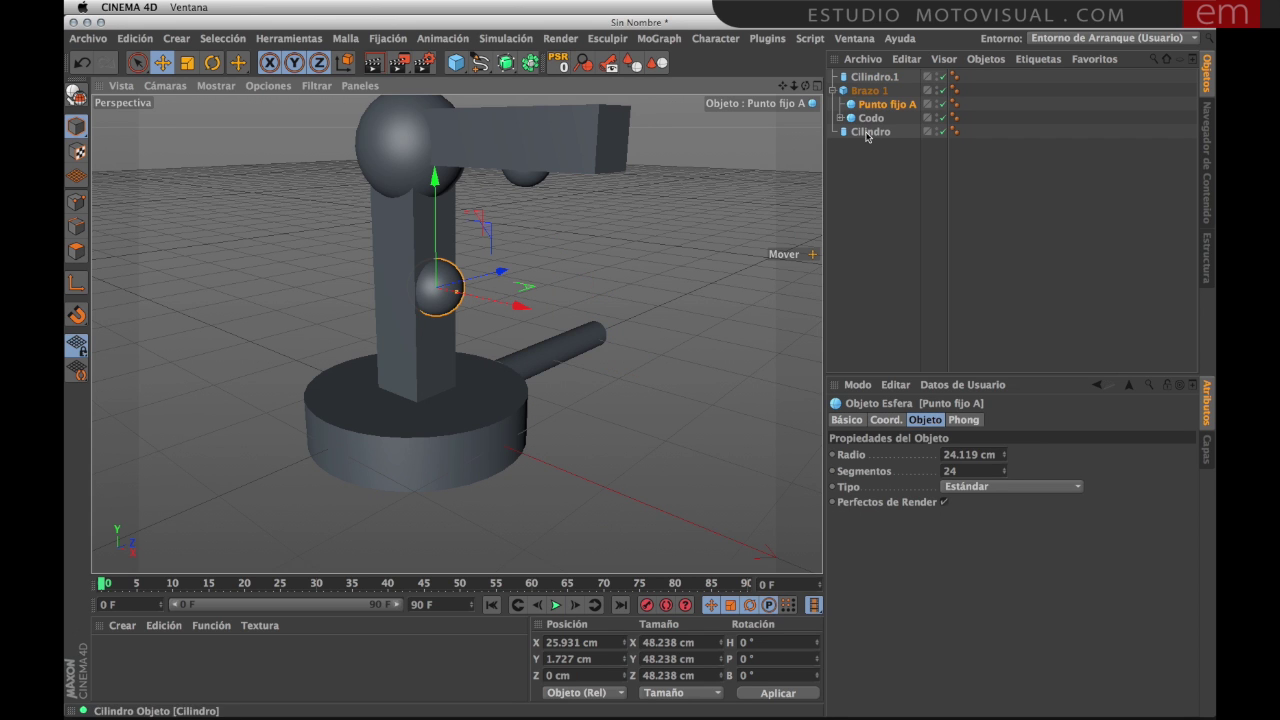
# Step: Rename Cilindro.1 to 'Tubo H1' and nest it under Punto fijo A
pyautogui.click(865, 79)
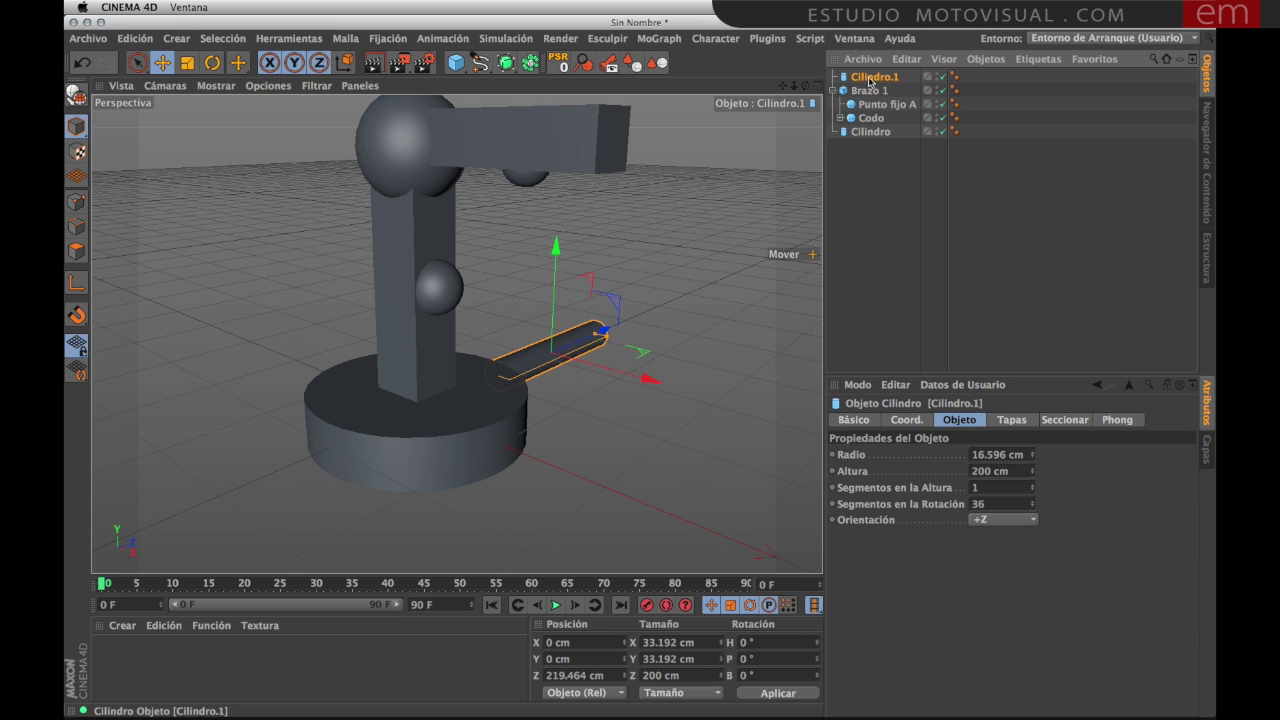
pyautogui.doubleClick(869, 79)
pyautogui.write('Tubo H1')
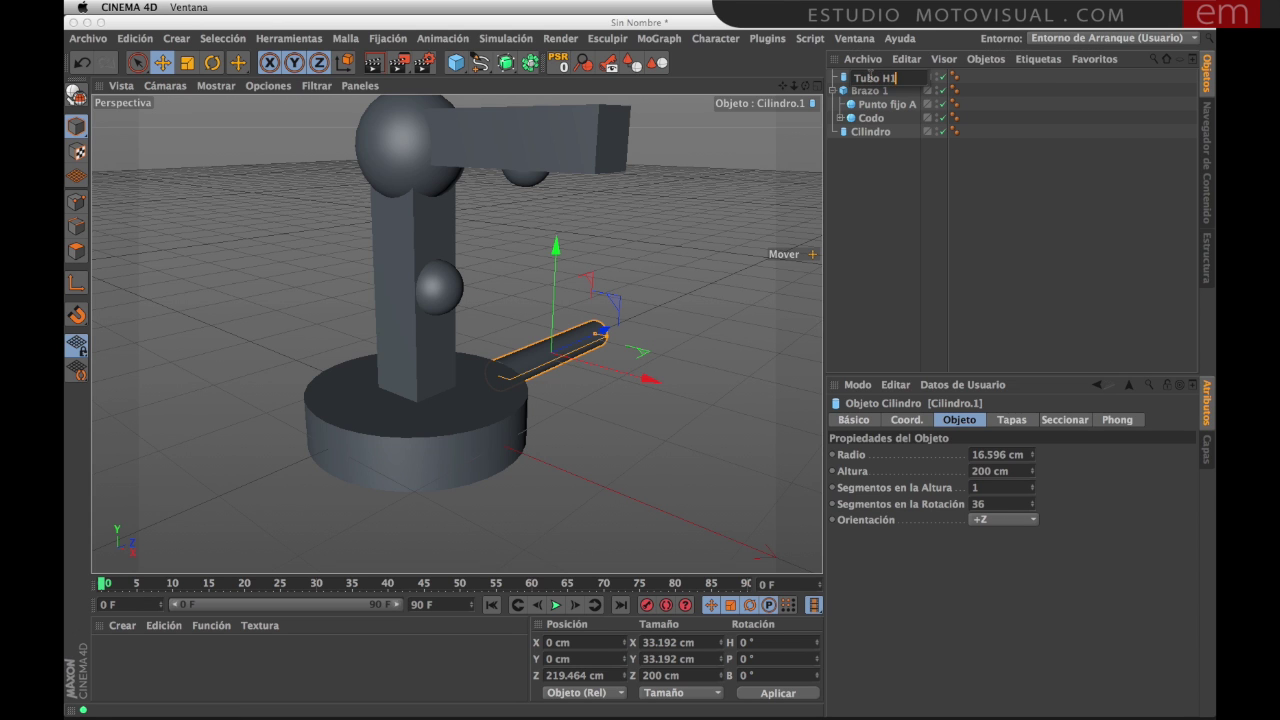
pyautogui.press('Return')
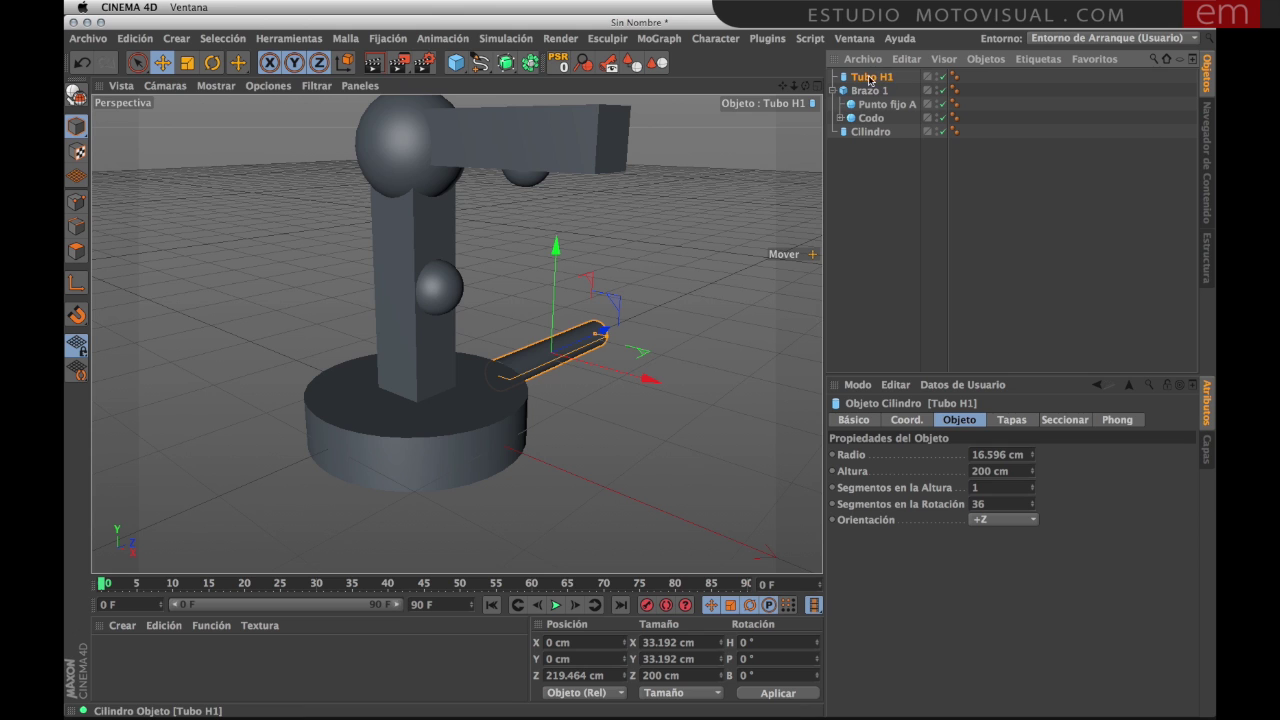
pyautogui.moveTo(882, 107); pyautogui.dragTo(883, 104)
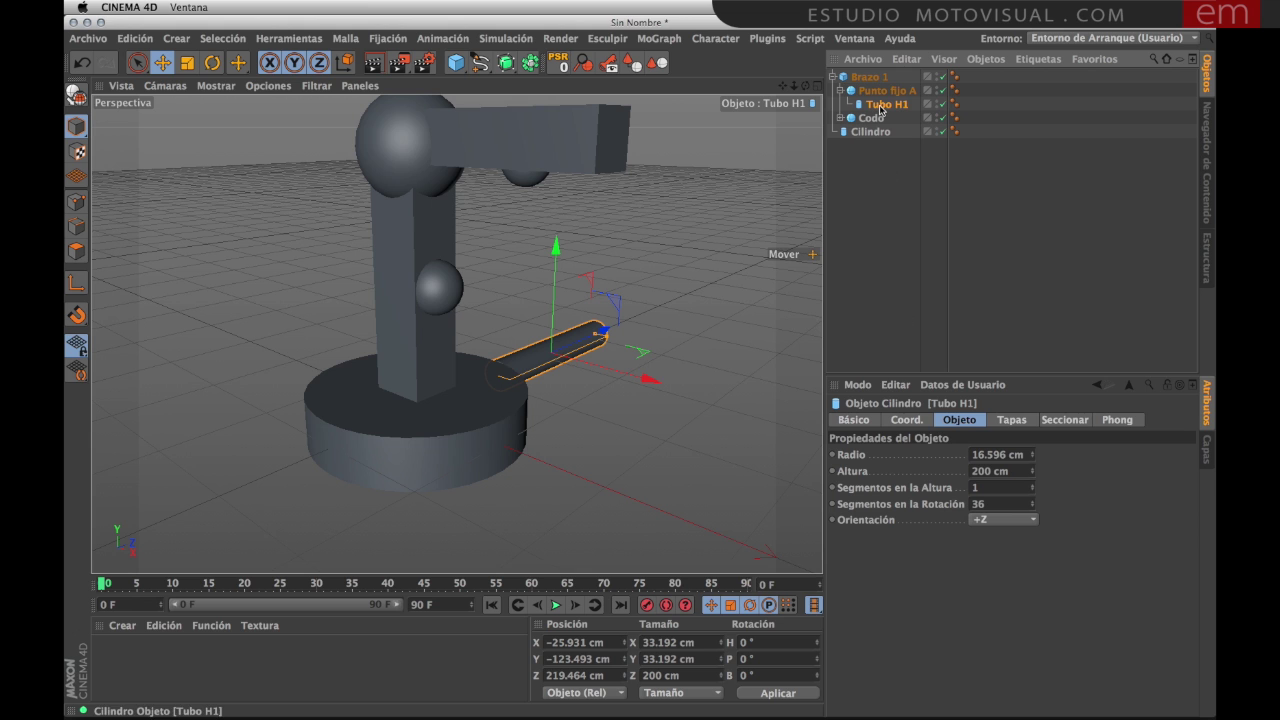
# Step: Set Tubo H1's position to 0 so it is centred on the Punto fijo A sphere
pyautogui.click(908, 420)
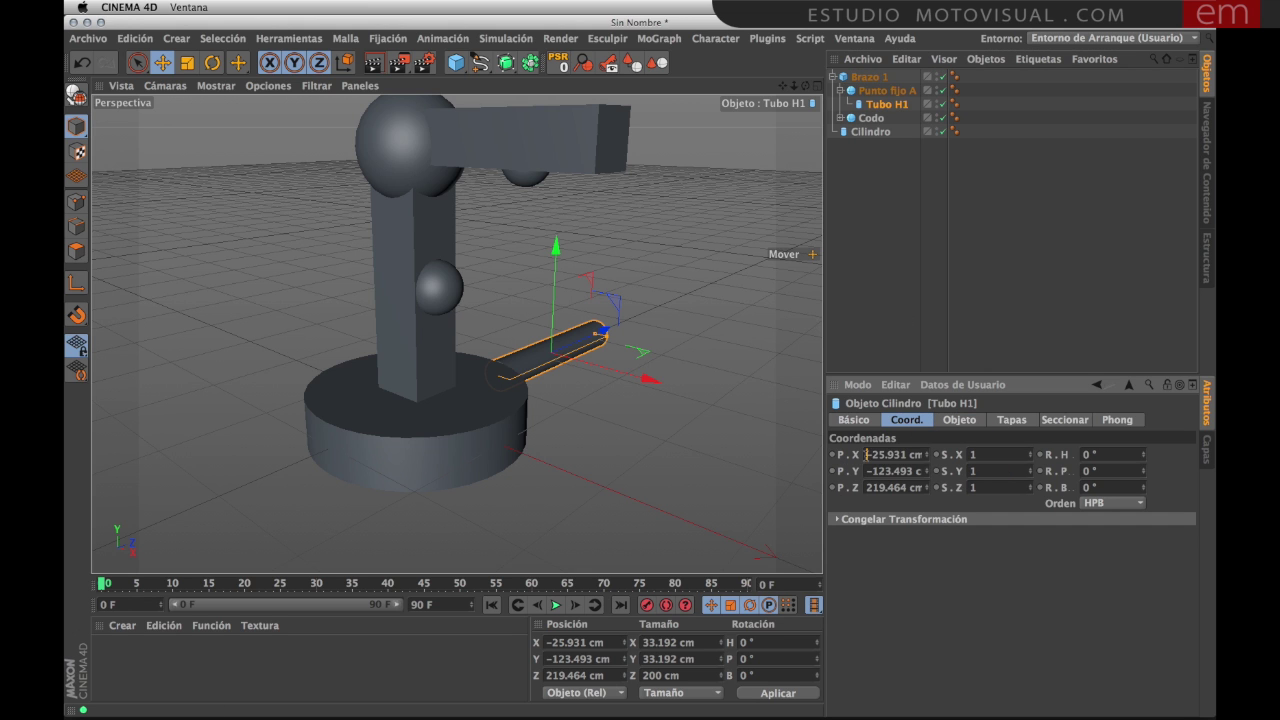
pyautogui.press('Tab')
pyautogui.write('0')
pyautogui.press('Tab')
pyautogui.write('0')
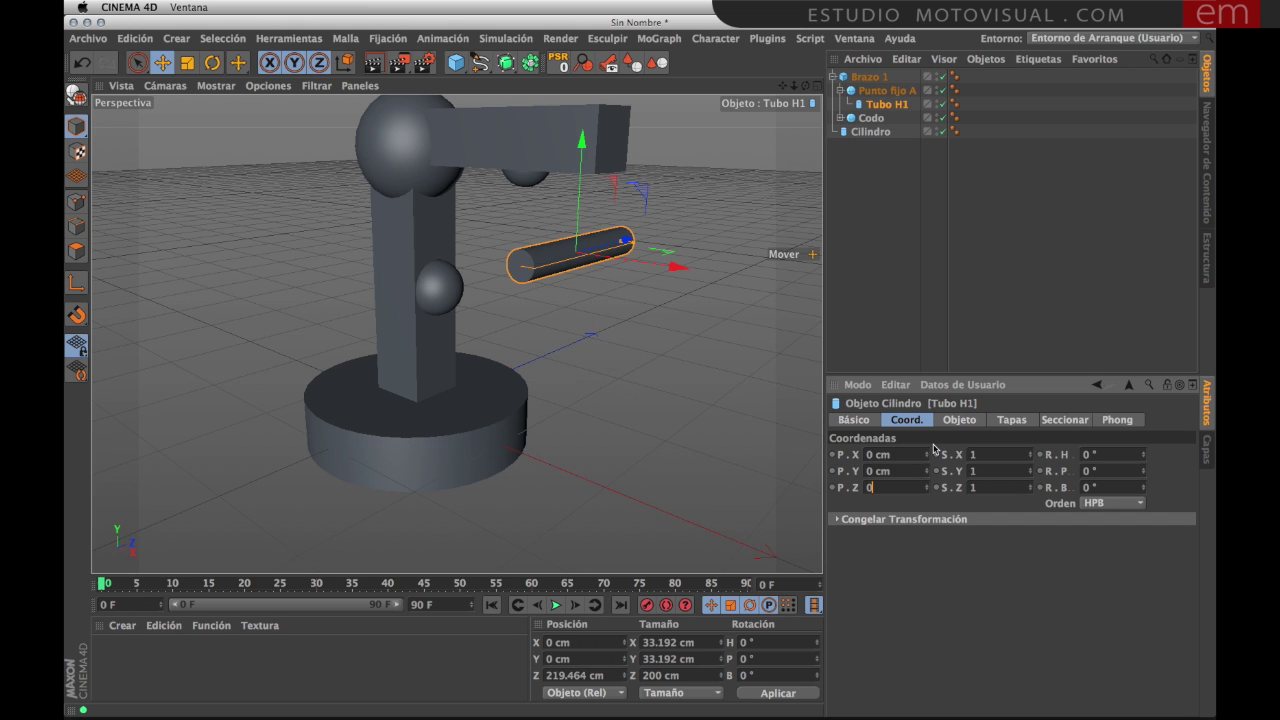
pyautogui.press('Tab')
pyautogui.press('Tab')
pyautogui.scroll(3, 519, 348)
pyautogui.scroll(2, 519, 348)
pyautogui.scroll(2, 480, 320)
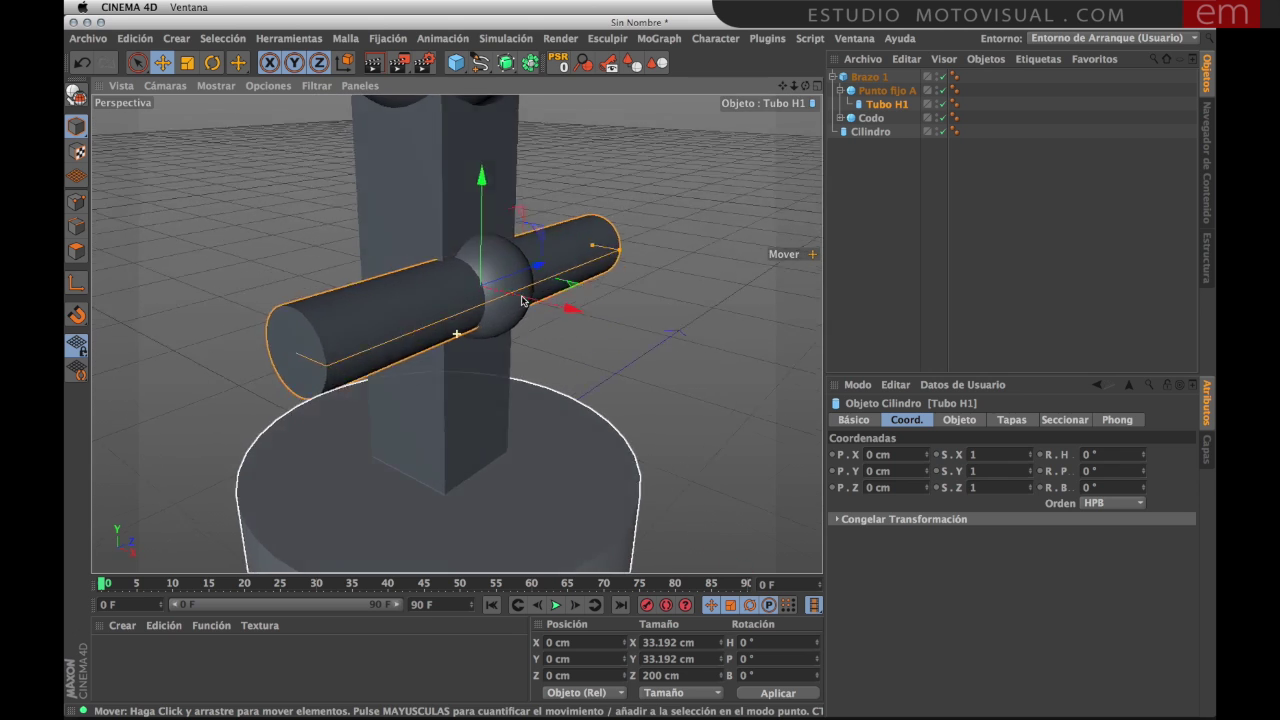
pyautogui.scroll(2, 429, 289)
pyautogui.scroll(1, 501, 279)
# Step: Shorten the Tubo H1 cylinder along its length
pyautogui.moveTo(526, 293)
pyautogui.keyDown('alt'); pyautogui.mouseDown()
pyautogui.moveTo(530, 279)
pyautogui.moveTo(513, 322)
pyautogui.moveTo(437, 314)
pyautogui.moveTo(476, 320)
pyautogui.mouseUp(); pyautogui.keyUp('alt')
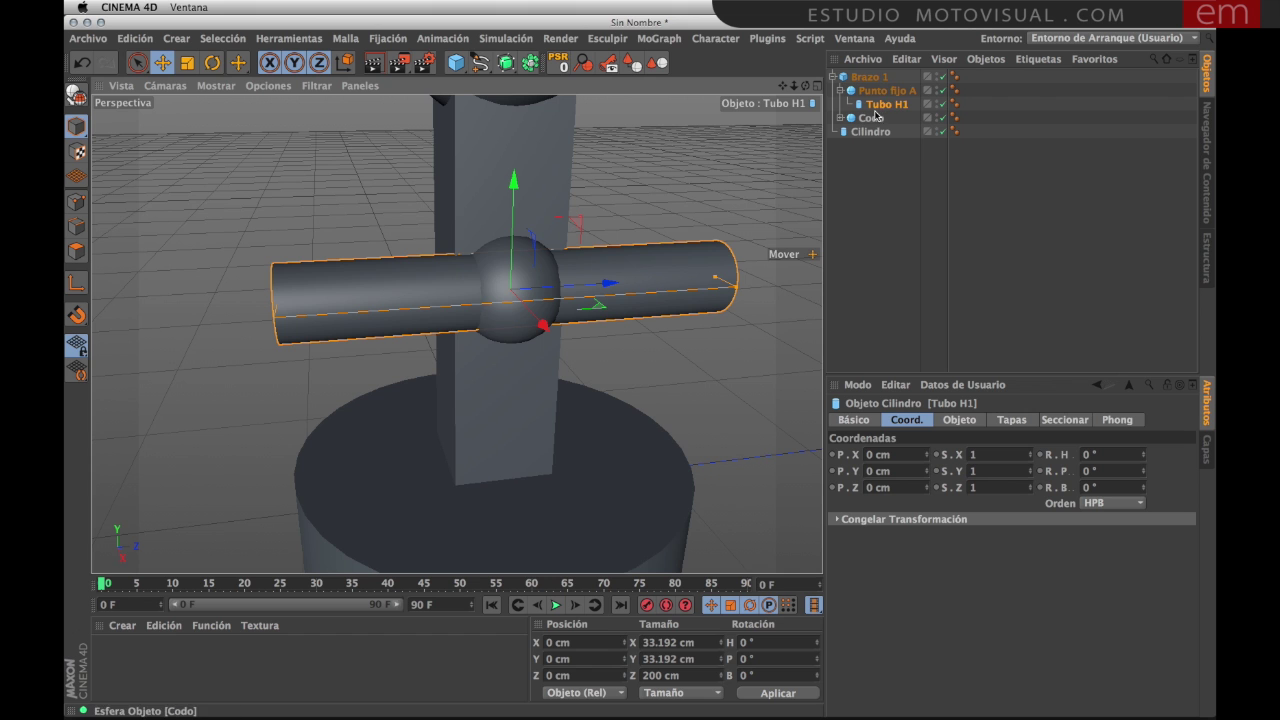
pyautogui.click(528, 249)
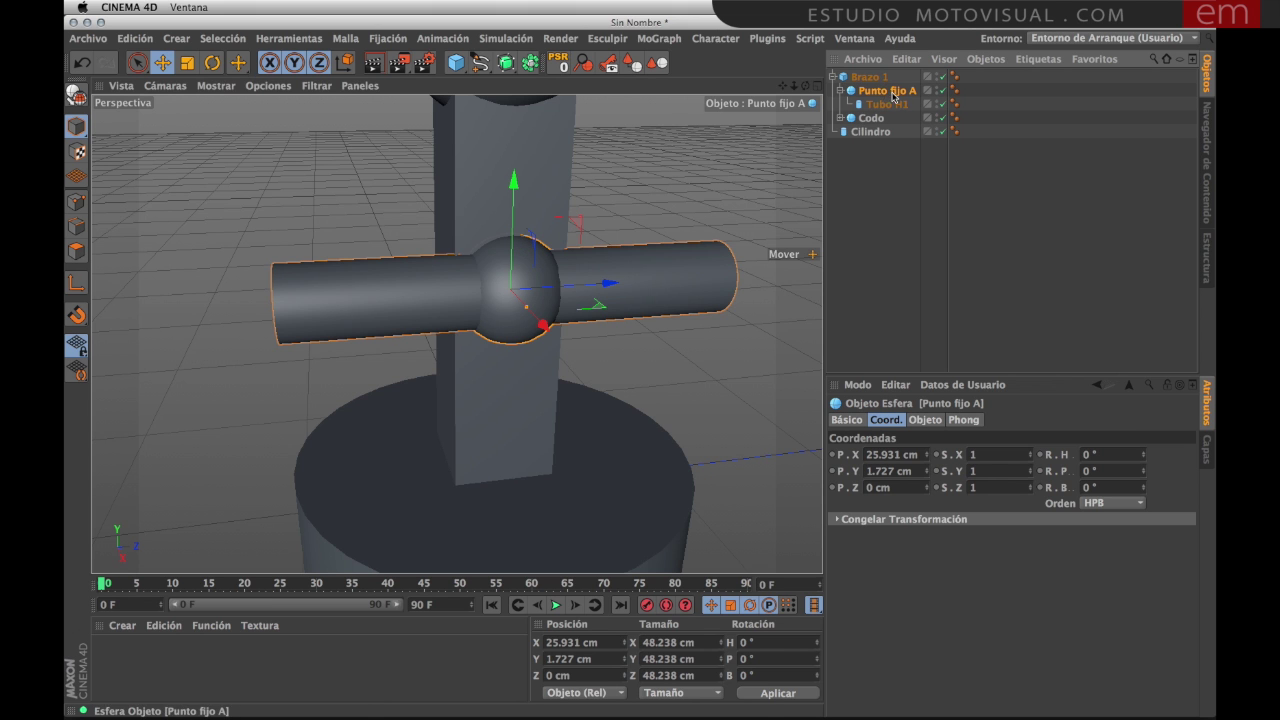
pyautogui.keyDown('alt'); pyautogui.moveTo(558, 305); pyautogui.dragTo(561, 291); pyautogui.keyUp('alt')
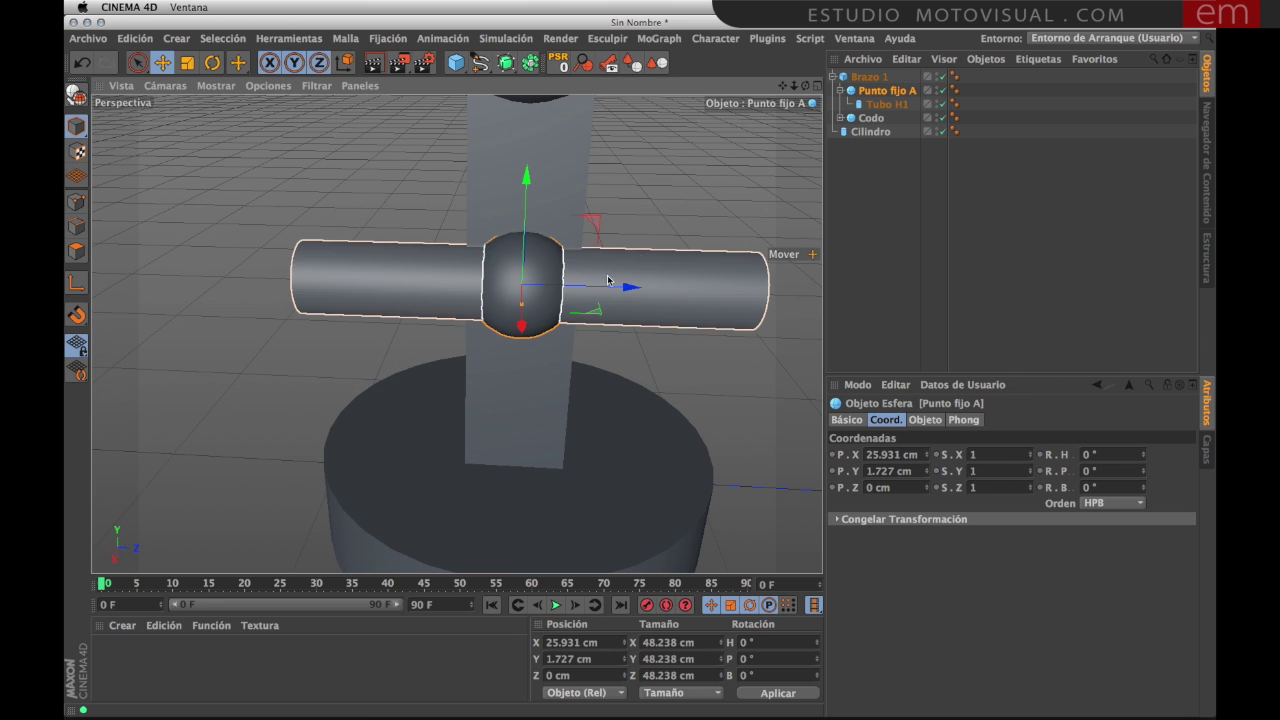
pyautogui.click(884, 104)
pyautogui.moveTo(666, 283)
pyautogui.keyDown('alt'); pyautogui.mouseDown()
pyautogui.moveTo(571, 306)
pyautogui.moveTo(742, 304)
pyautogui.mouseUp(); pyautogui.keyUp('alt')
pyautogui.scroll(-2, 629, 306)
pyautogui.scroll(-3, 590, 315)
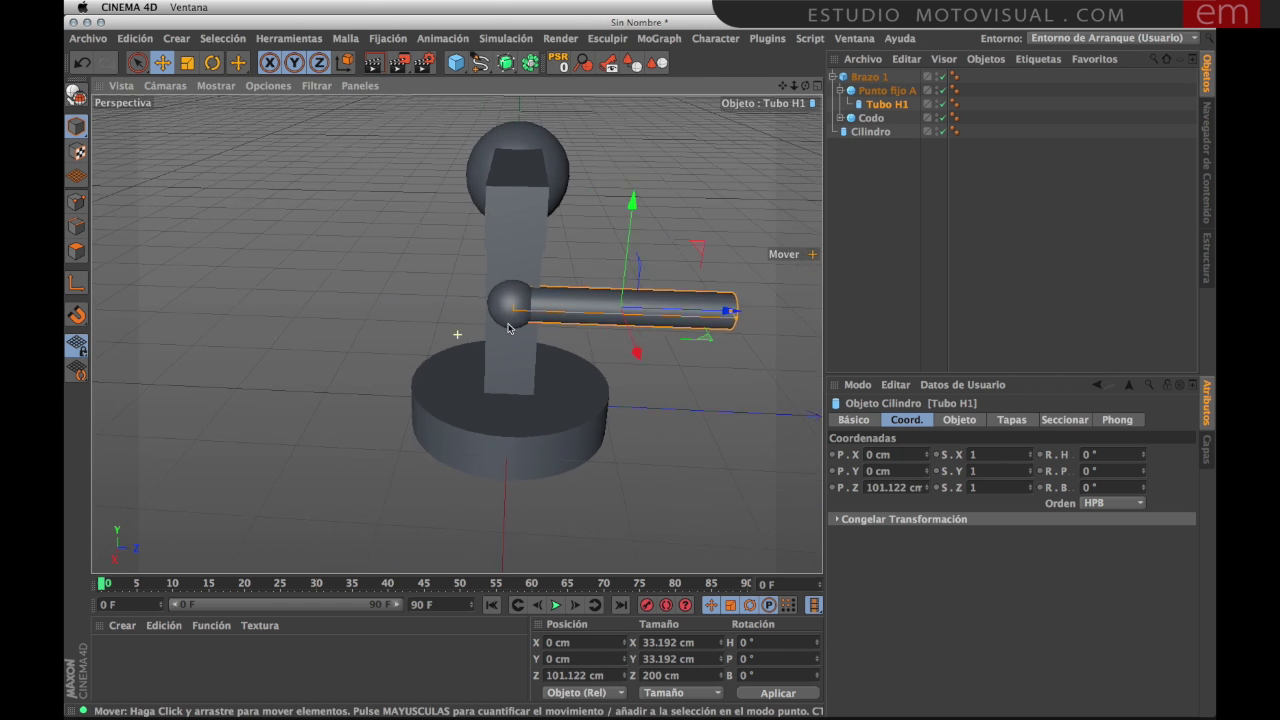
pyautogui.scroll(-2, 540, 328)
pyautogui.moveTo(680, 316)
pyautogui.mouseDown()
pyautogui.moveTo(616, 320)
pyautogui.moveTo(640, 316)
pyautogui.mouseUp()
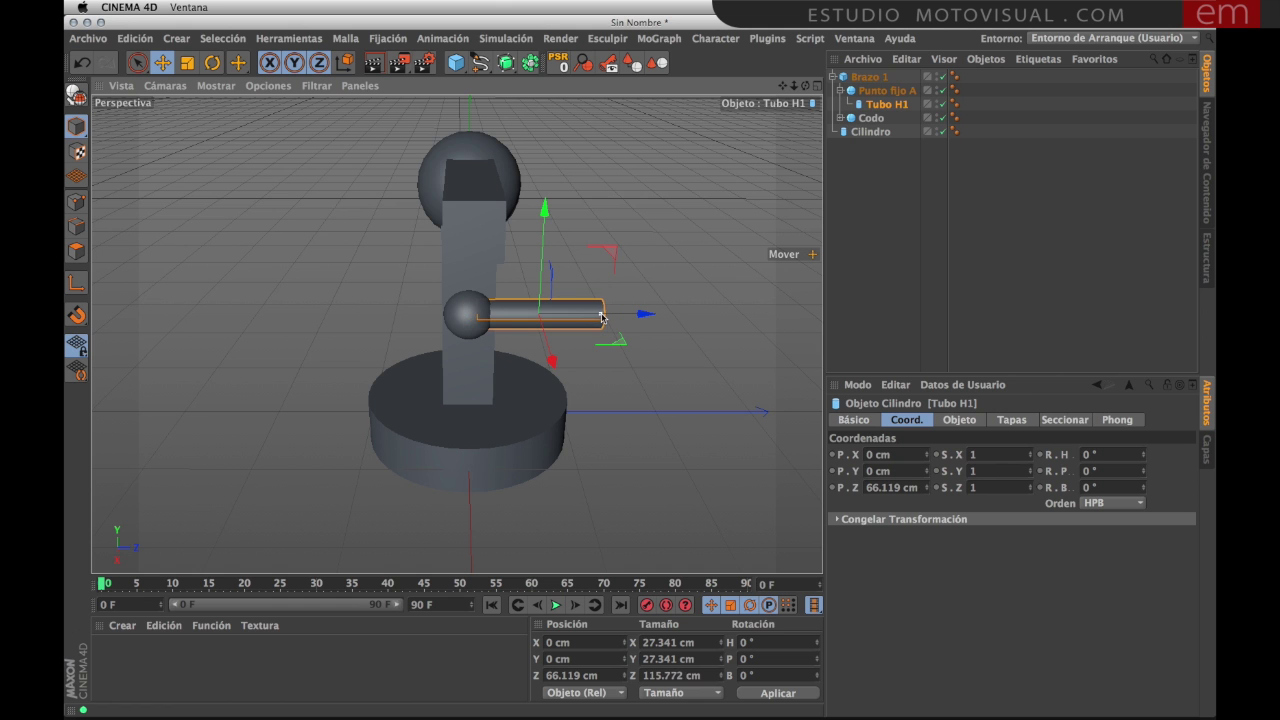
# Step: Slide Tubo H1 back to Z 60.904 cm so it starts at the Punto fijo A sphere
pyautogui.moveTo(630, 317)
pyautogui.mouseDown()
pyautogui.moveTo(580, 323)
pyautogui.moveTo(650, 270)
pyautogui.mouseUp()
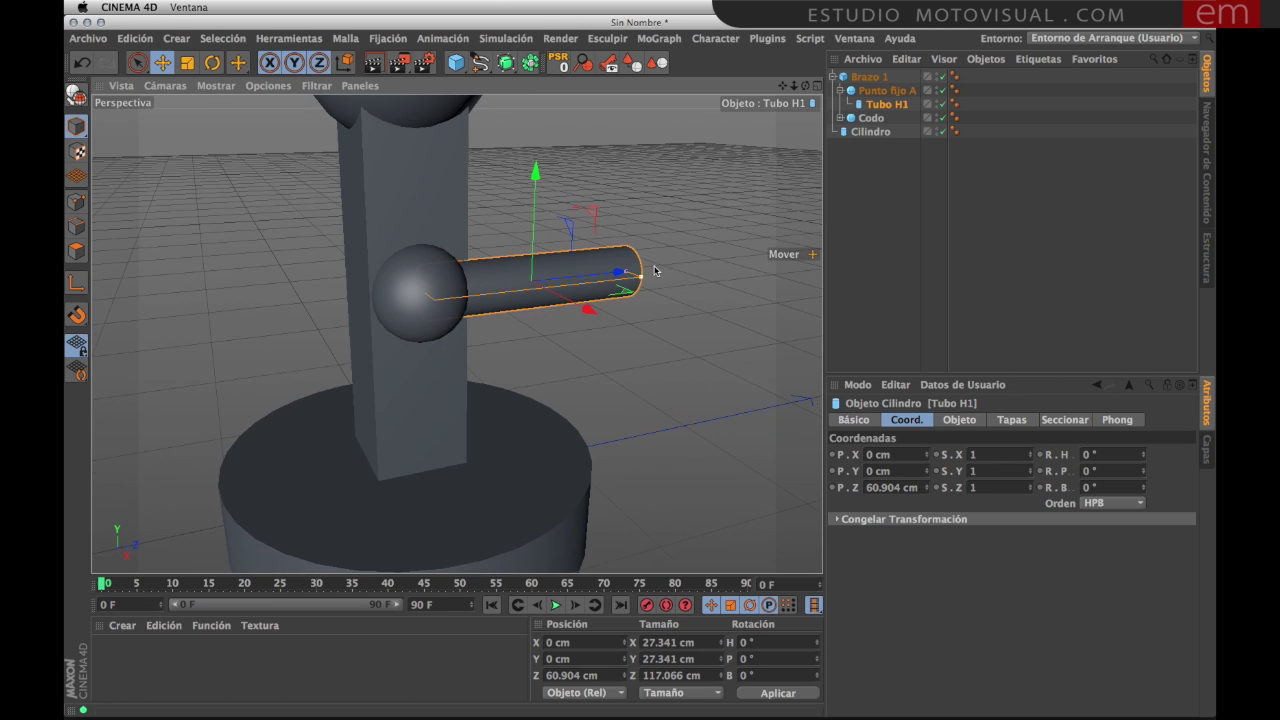
pyautogui.click(875, 91)
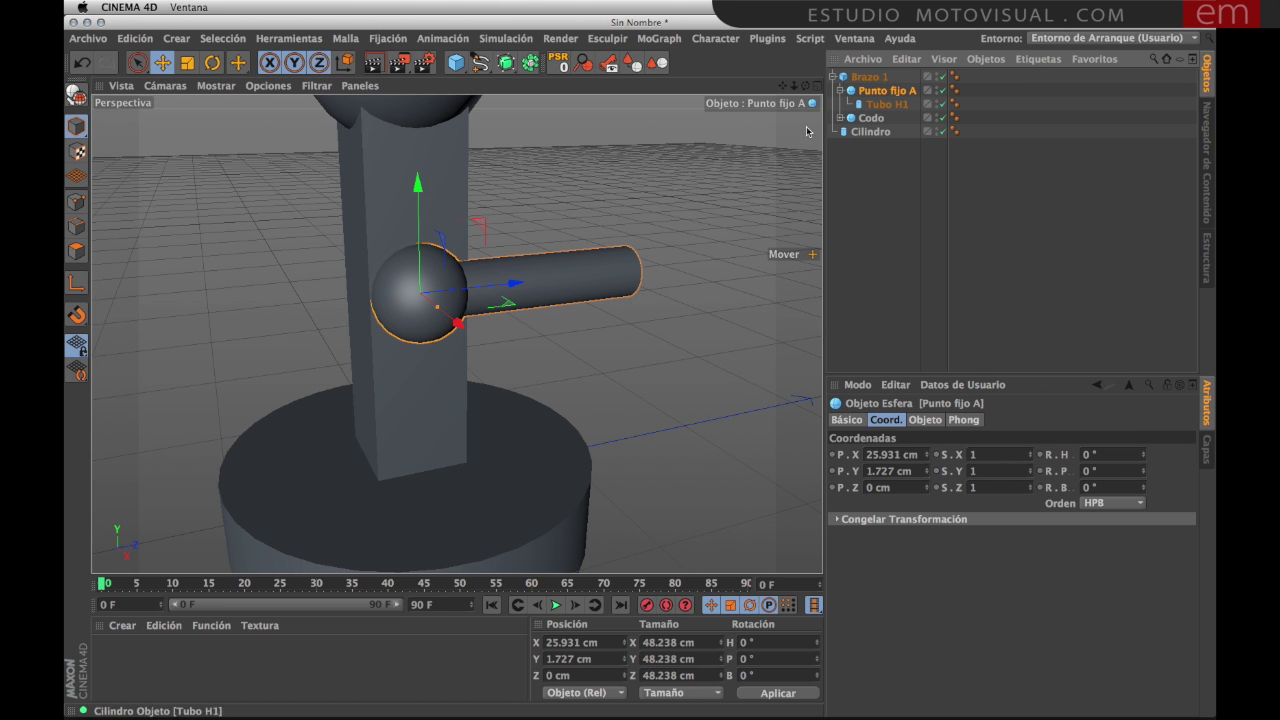
pyautogui.moveTo(497, 323)
pyautogui.keyDown('alt'); pyautogui.mouseDown()
pyautogui.moveTo(551, 314)
pyautogui.moveTo(534, 314)
pyautogui.mouseUp(); pyautogui.keyUp('alt')
pyautogui.scroll(-3, 534, 315)
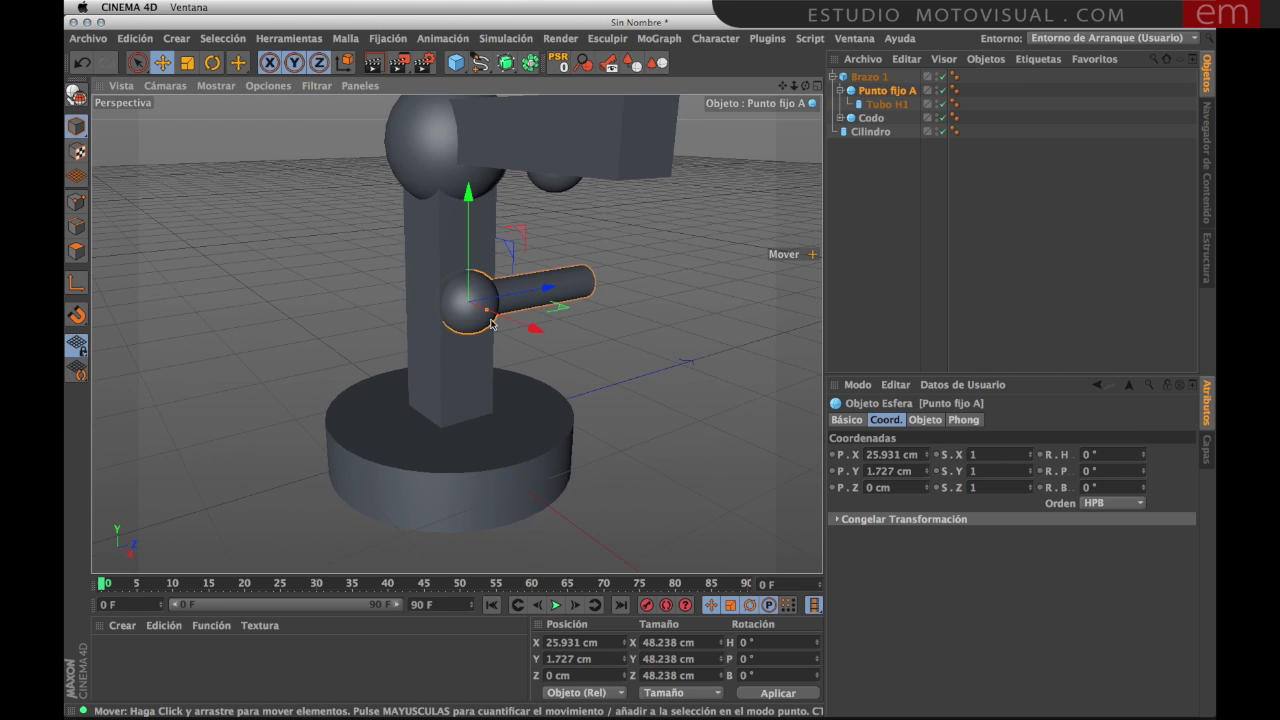
pyautogui.scroll(-2, 530, 308)
pyautogui.scroll(1, 529, 322)
pyautogui.scroll(2, 529, 322)
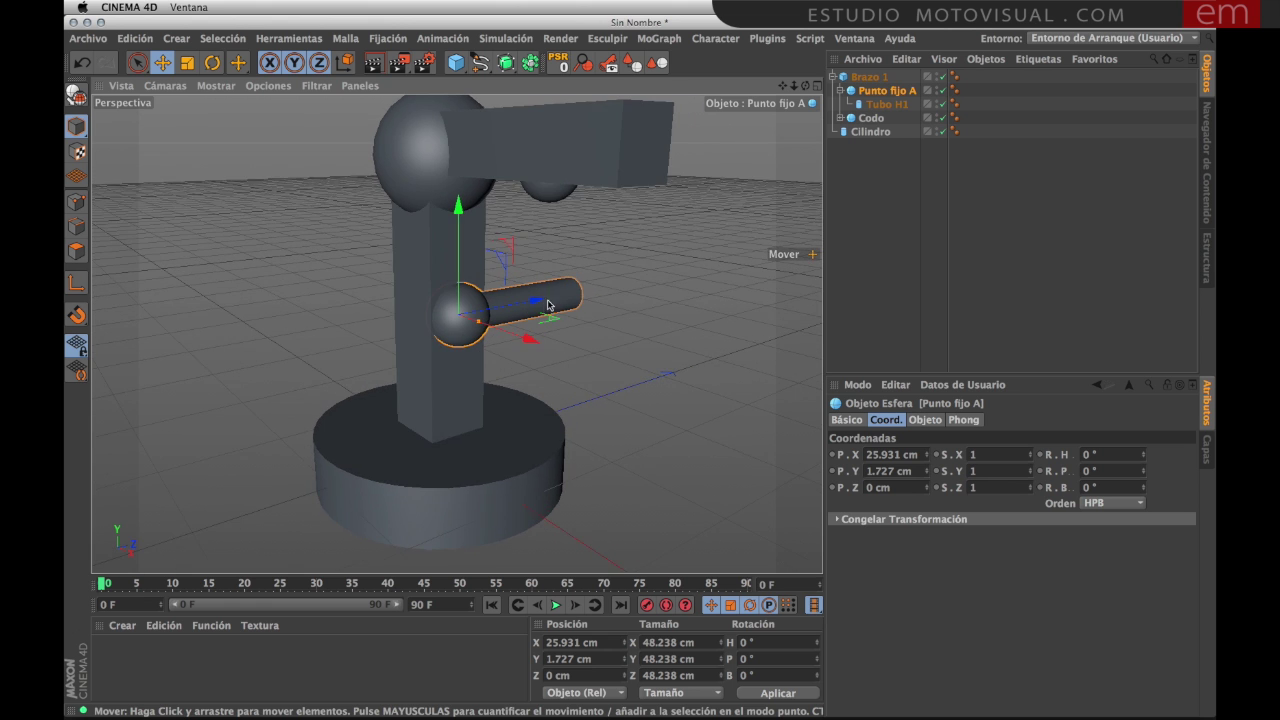
pyautogui.scroll(1, 554, 308)
pyautogui.scroll(1, 554, 308)
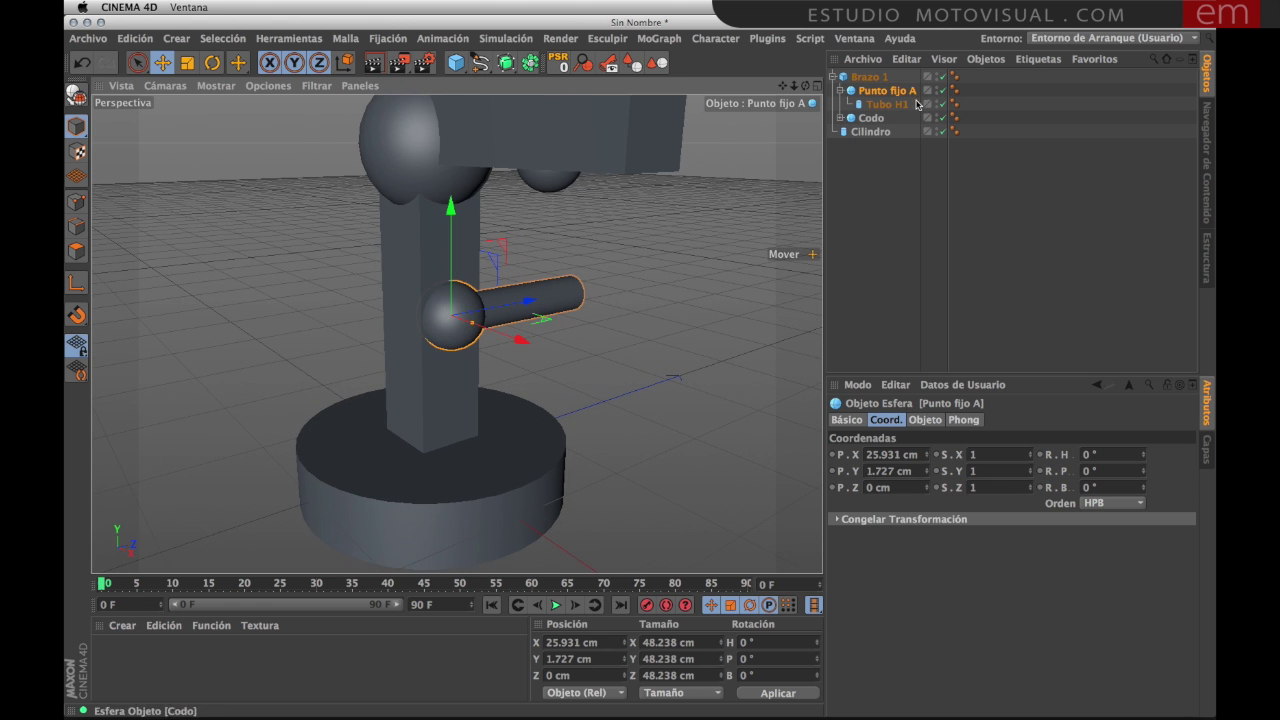
# Step: Add an Objetivo target tag to Punto fijo A with Punto Fijo B as its target
pyautogui.click(1035, 60)
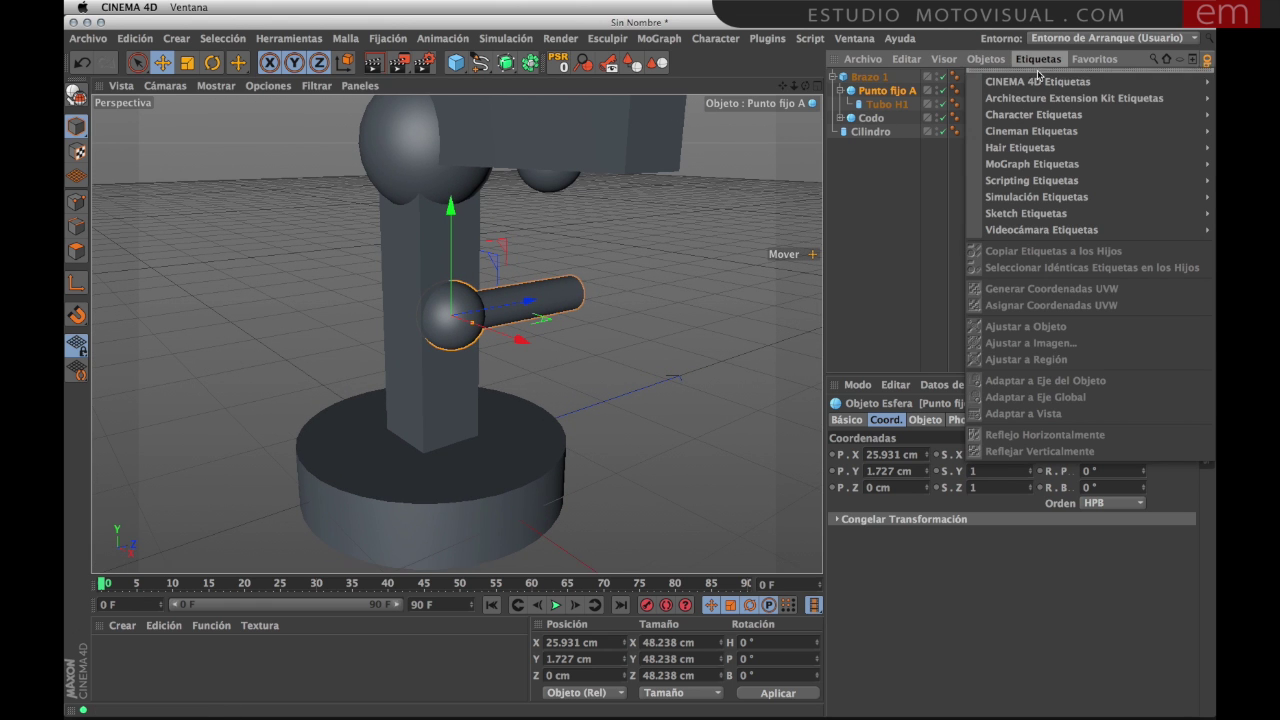
pyautogui.moveTo(1038, 82)
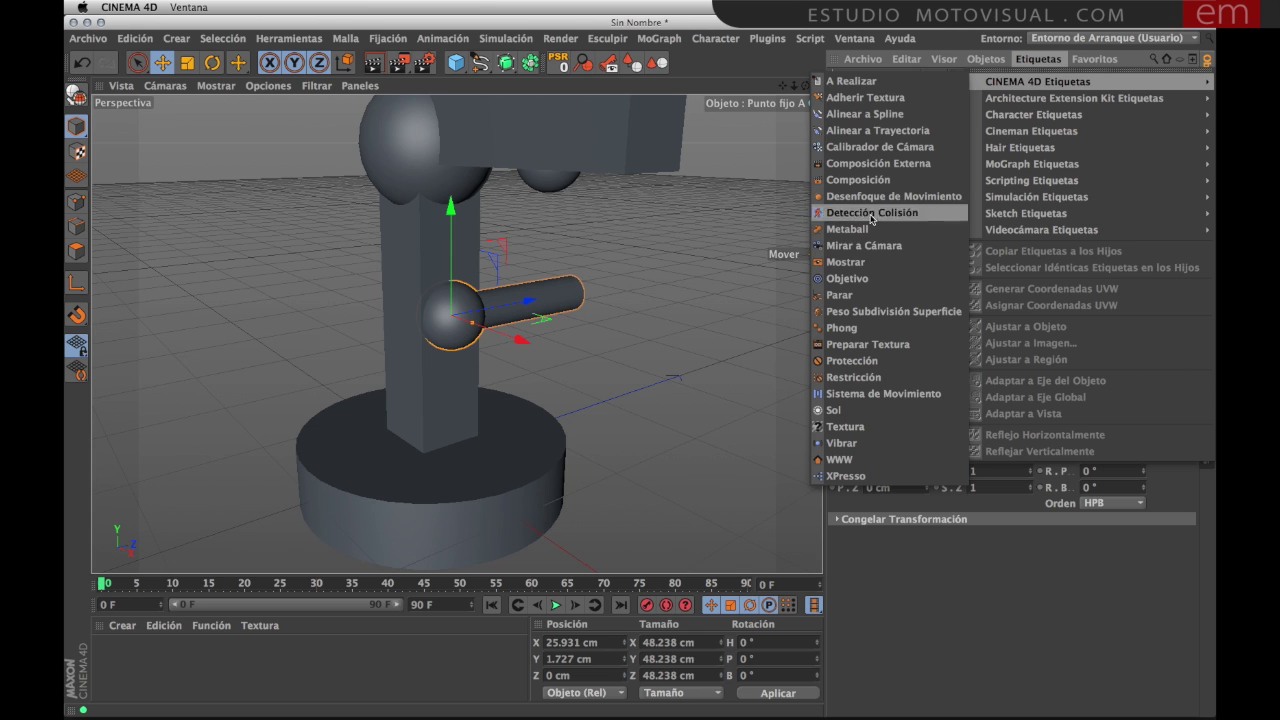
pyautogui.click(848, 278)
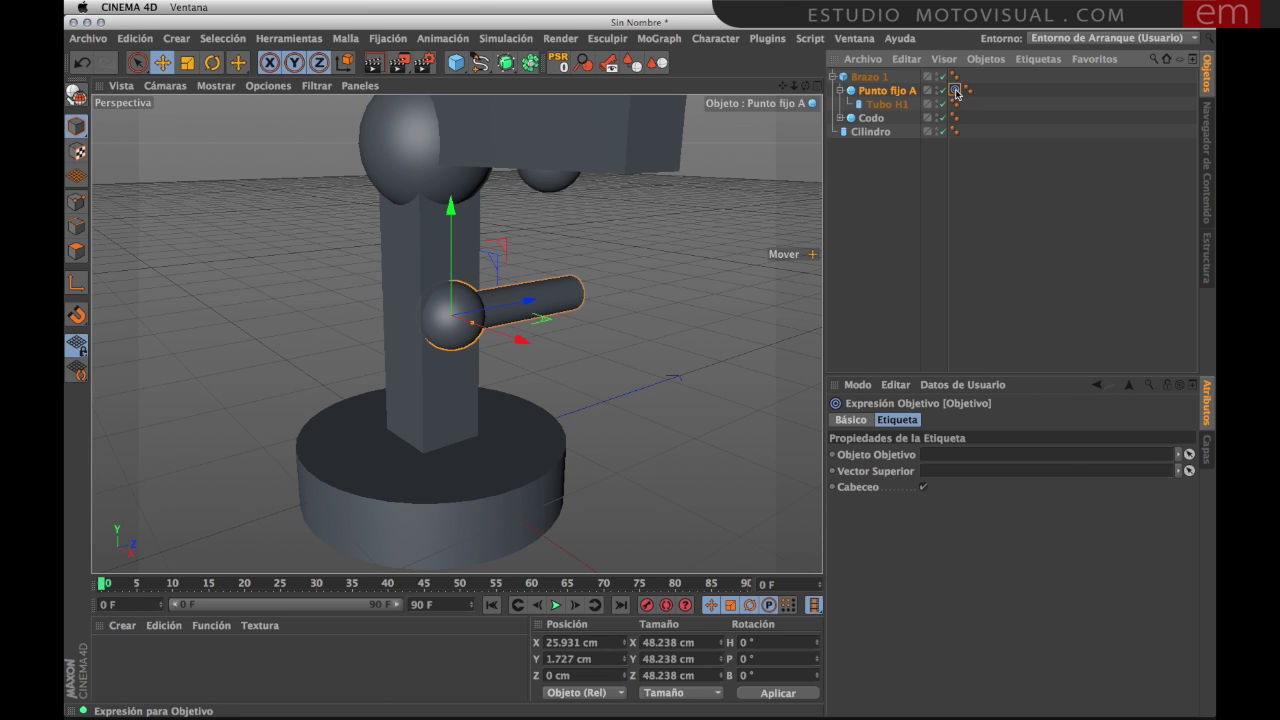
pyautogui.click(1190, 455)
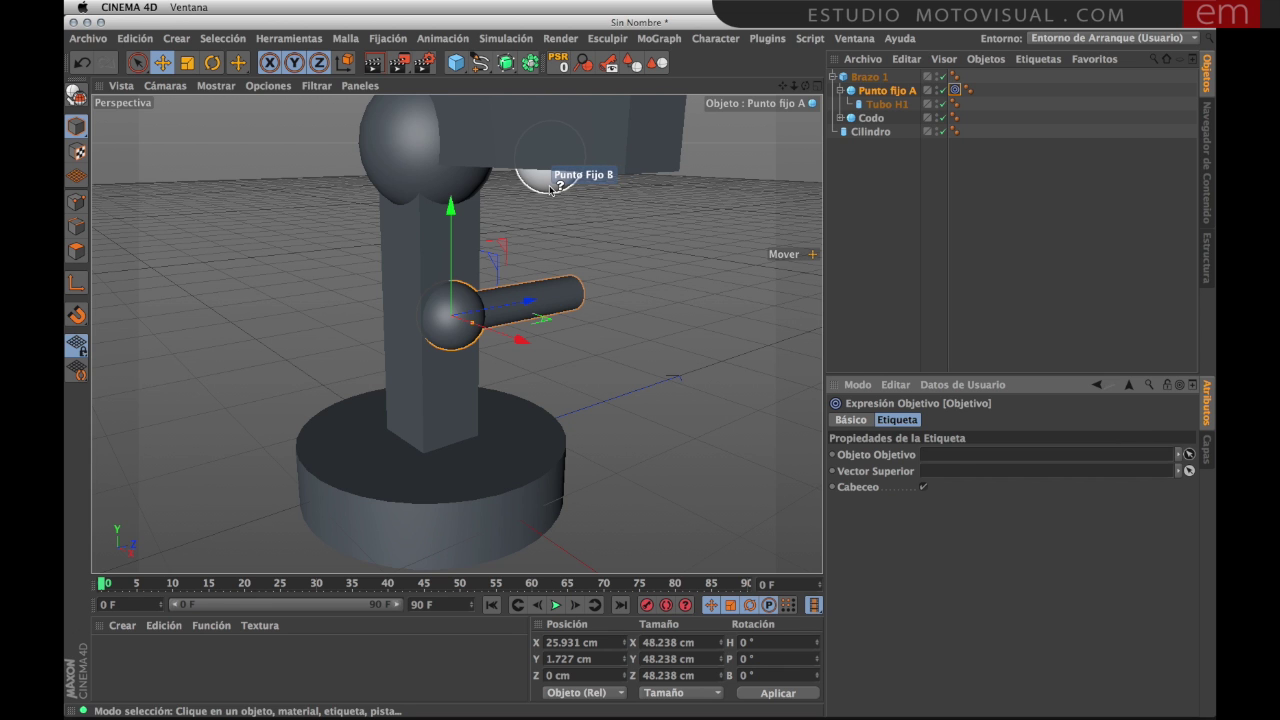
pyautogui.click(549, 188)
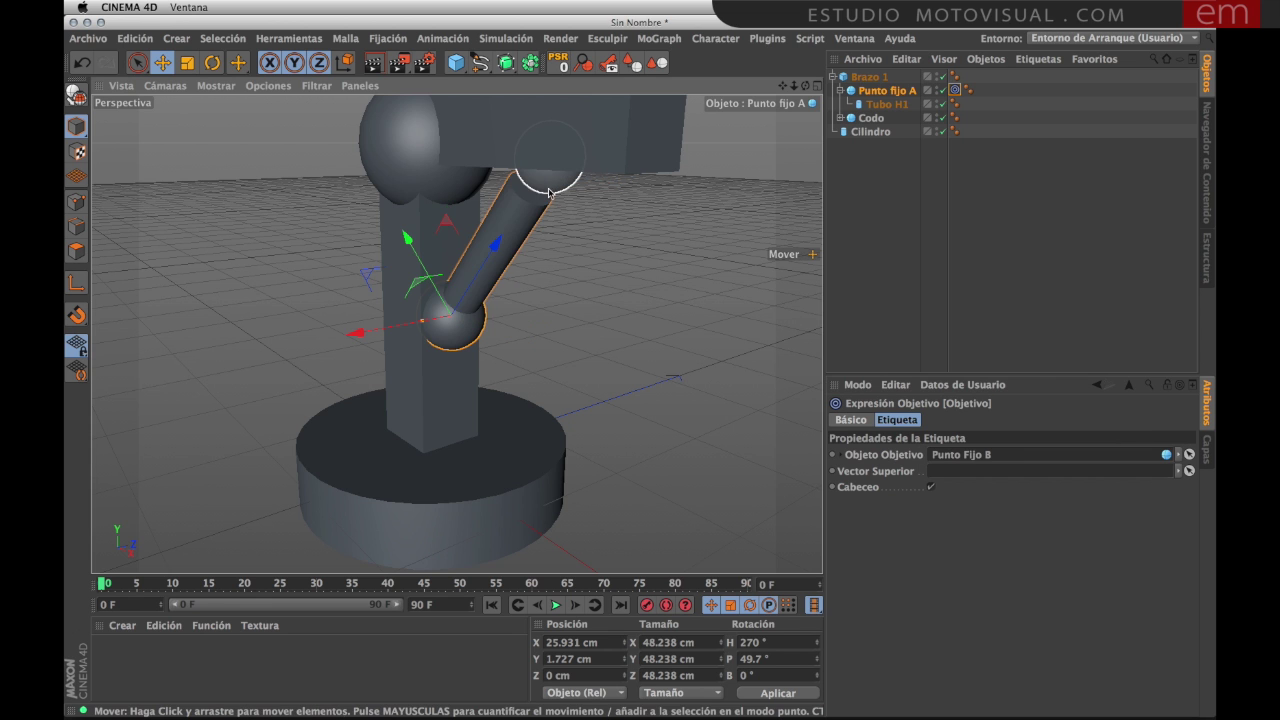
pyautogui.moveTo(557, 234)
pyautogui.keyDown('alt'); pyautogui.mouseDown()
pyautogui.moveTo(547, 317)
pyautogui.moveTo(514, 337)
pyautogui.moveTo(541, 297)
pyautogui.mouseUp(); pyautogui.keyUp('alt')
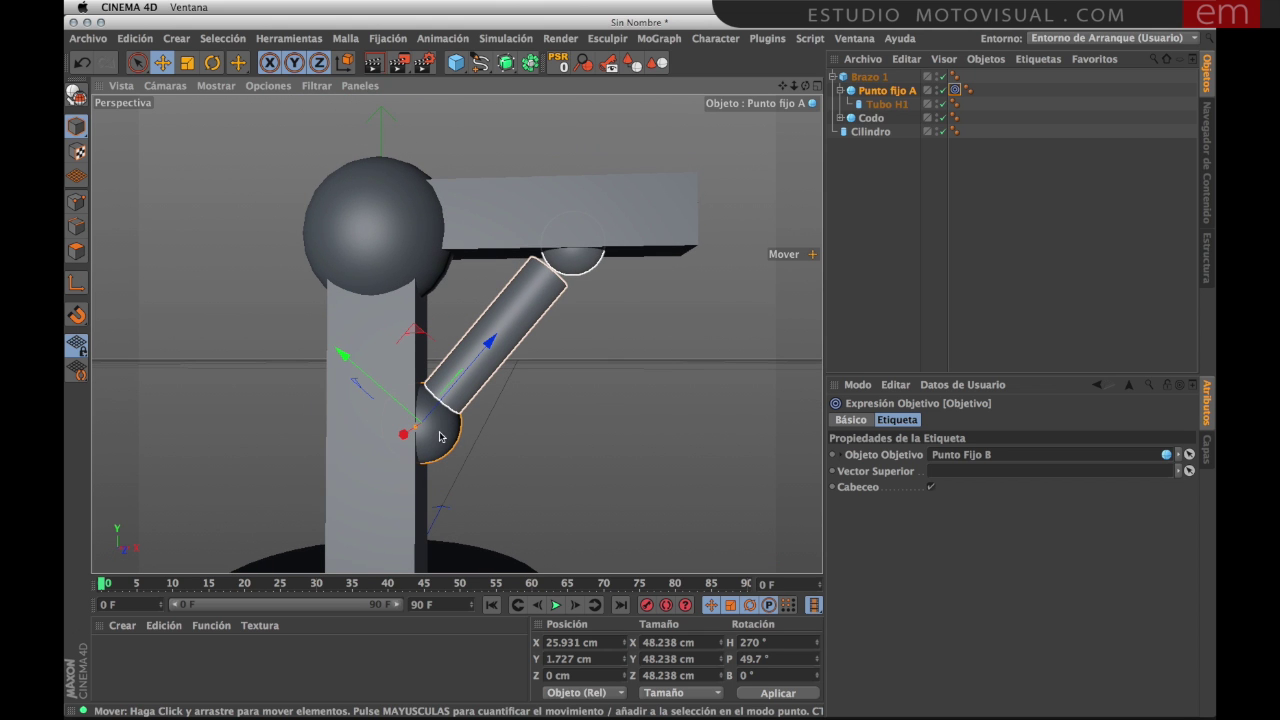
# Step: Reduce Tubo H1's radius so the tube is about 20 cm across
pyautogui.click(882, 105)
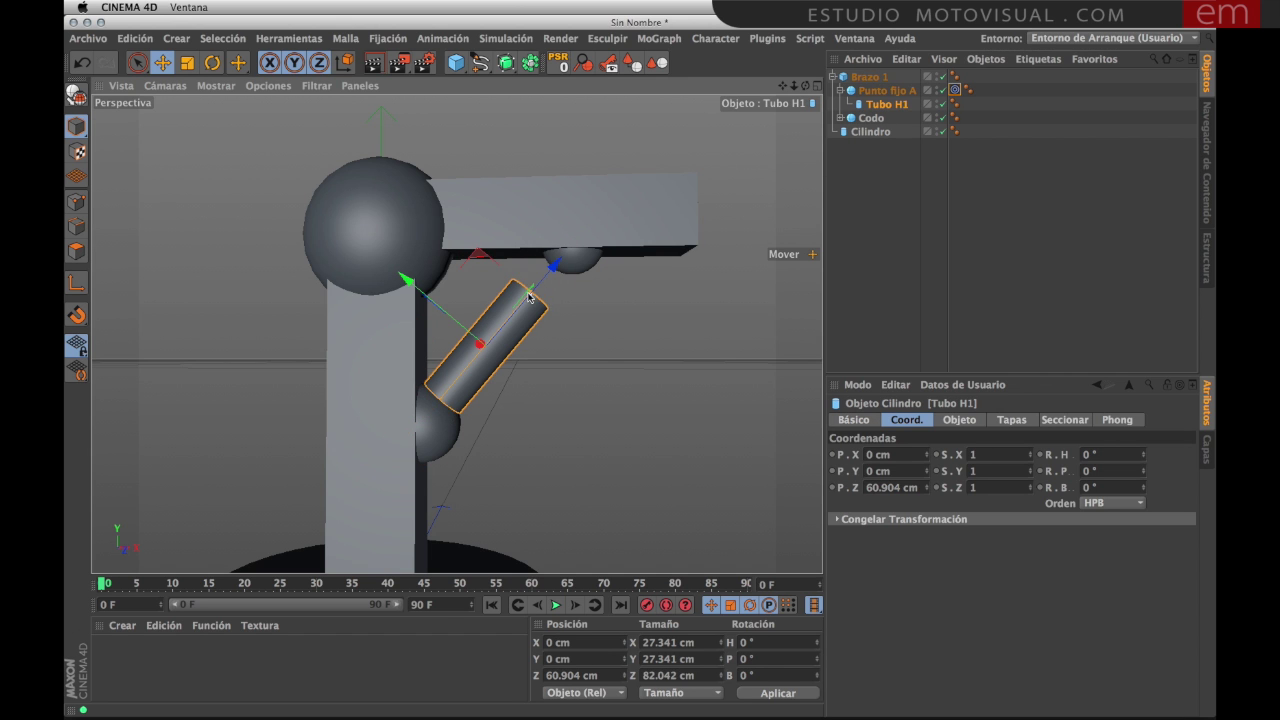
pyautogui.keyDown('alt'); pyautogui.moveTo(529, 297); pyautogui.dragTo(531, 315); pyautogui.keyUp('alt')
pyautogui.scroll(2, 531, 315)
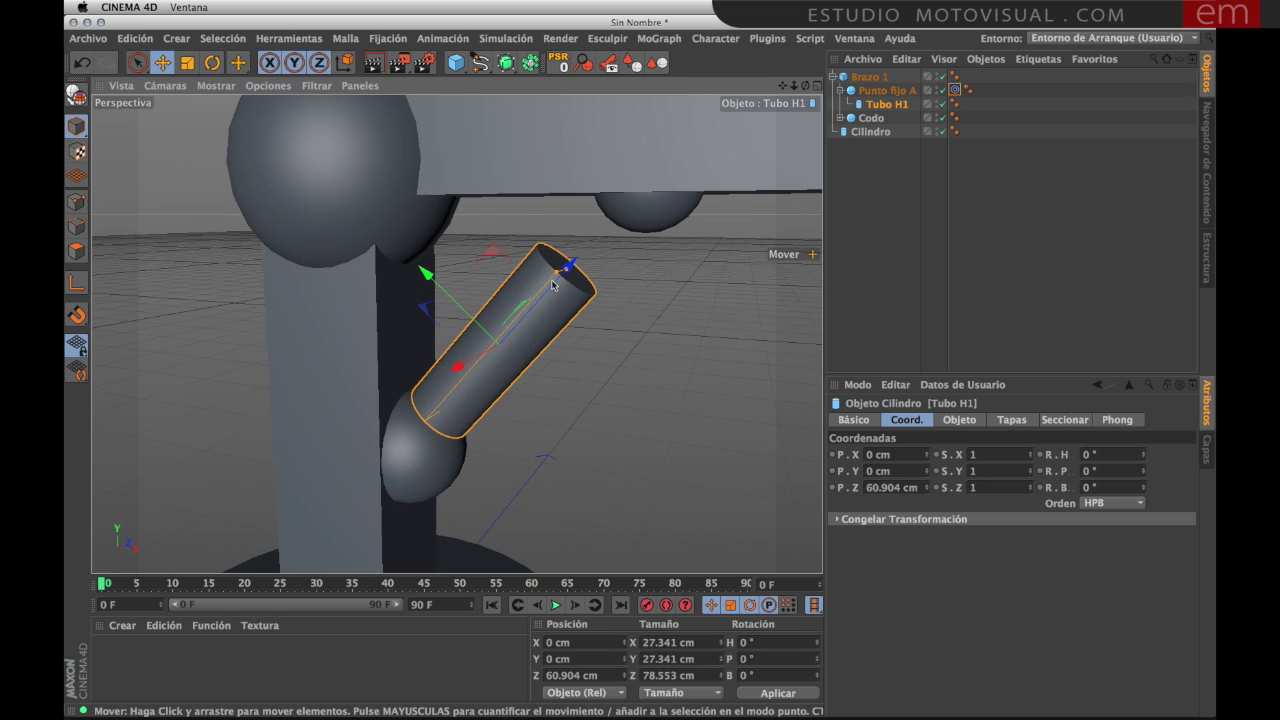
pyautogui.moveTo(558, 274); pyautogui.dragTo(570, 270)
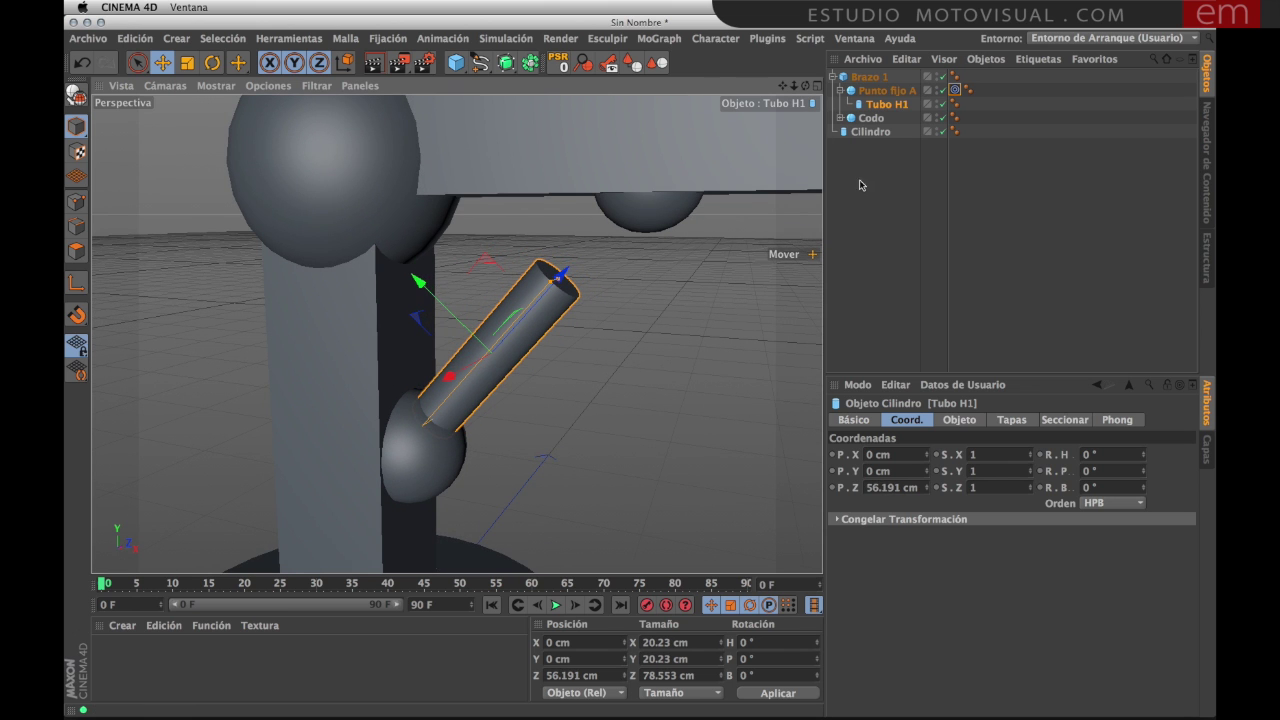
pyautogui.click(900, 106)
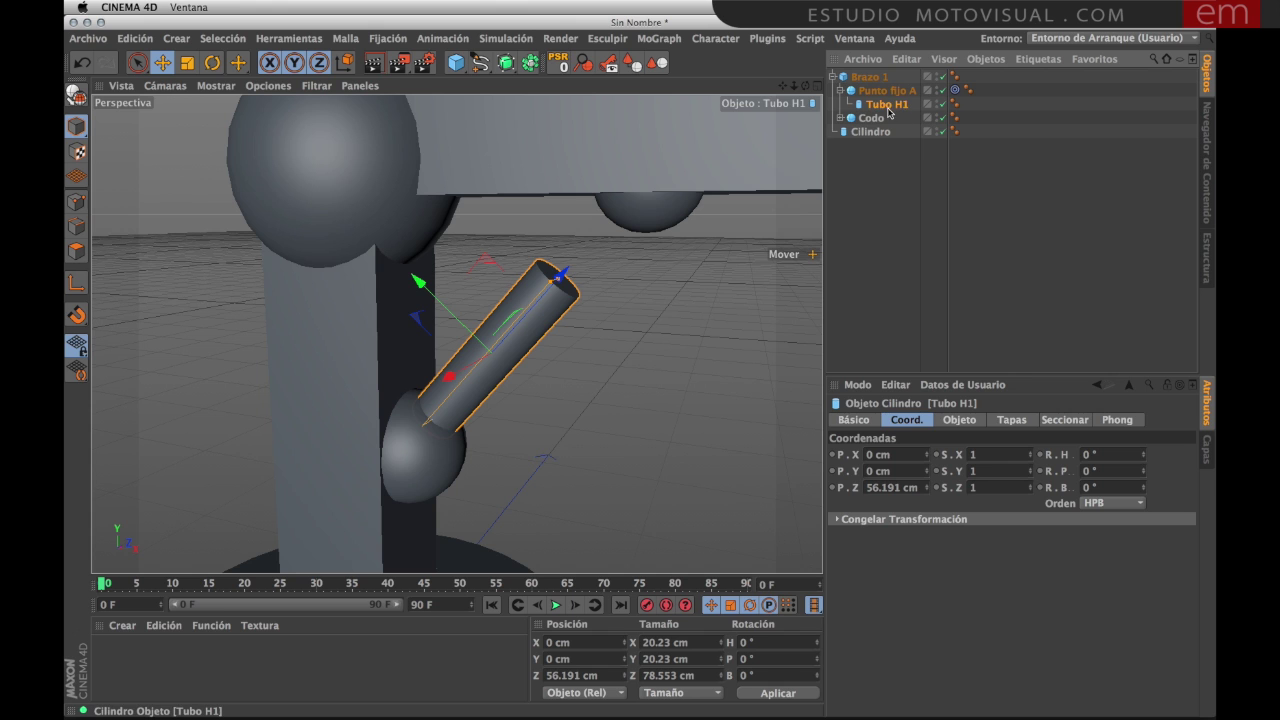
# Step: Copy Tubo H1 to the root as 'Tubo H2', thin it to 7.683 cm and move it aside
pyautogui.moveTo(870, 204); pyautogui.dragTo(873, 152)
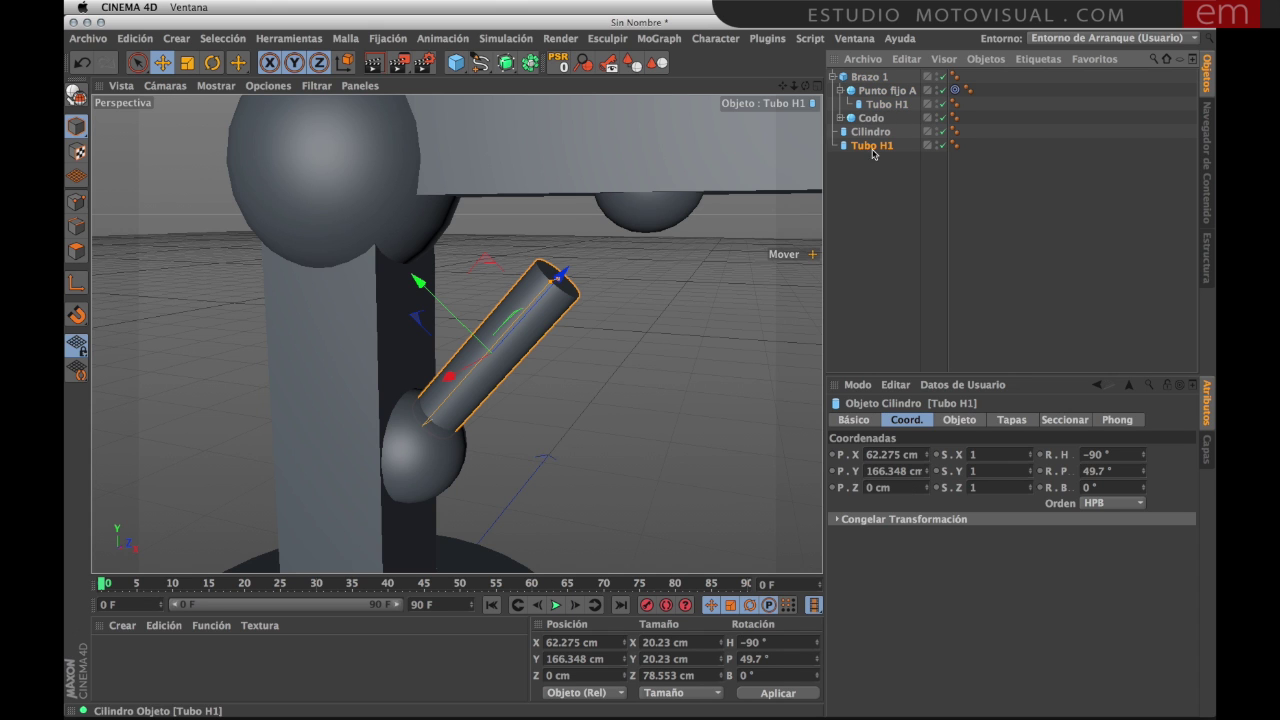
pyautogui.doubleClick(874, 146)
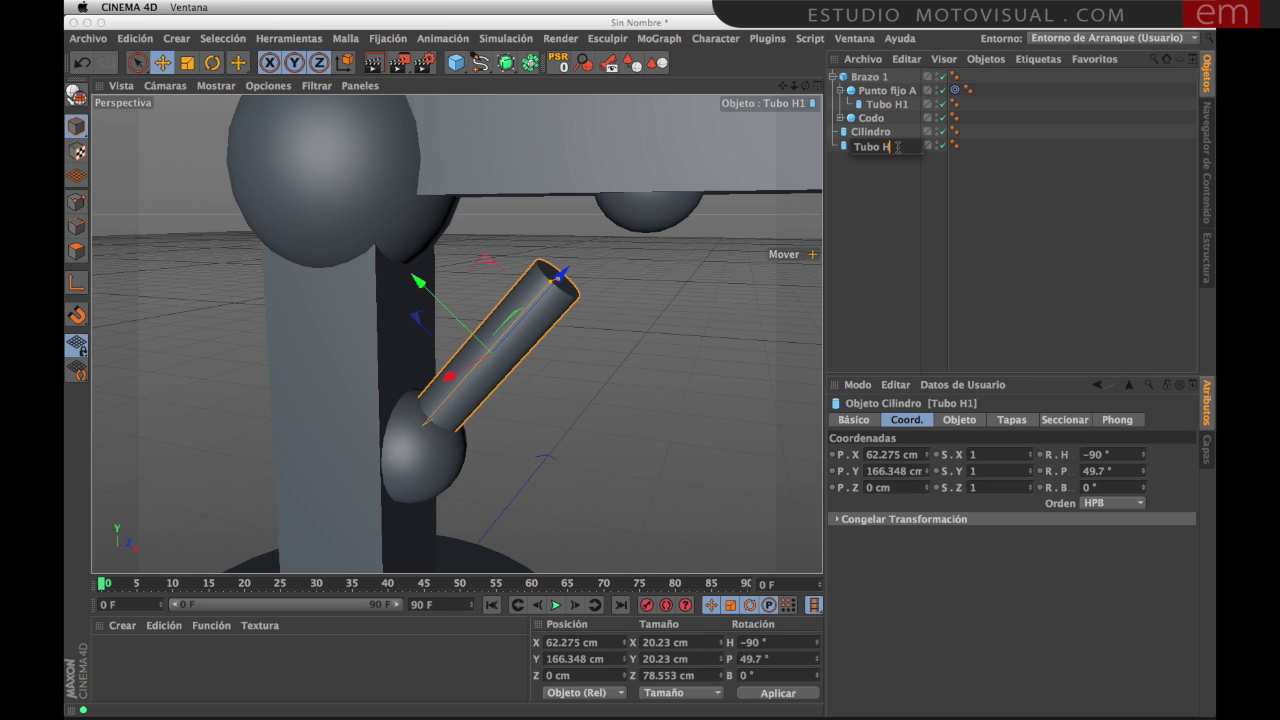
pyautogui.write('2')
pyautogui.press('Return')
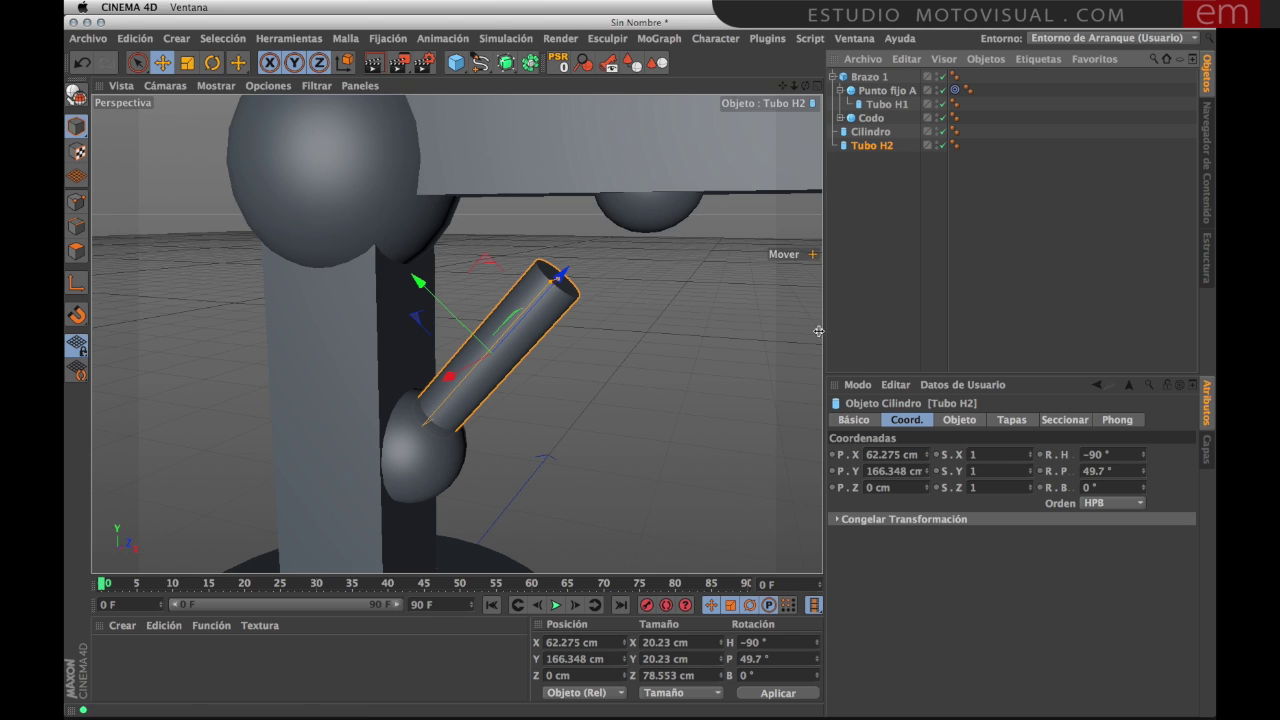
pyautogui.moveTo(549, 285); pyautogui.dragTo(552, 284)
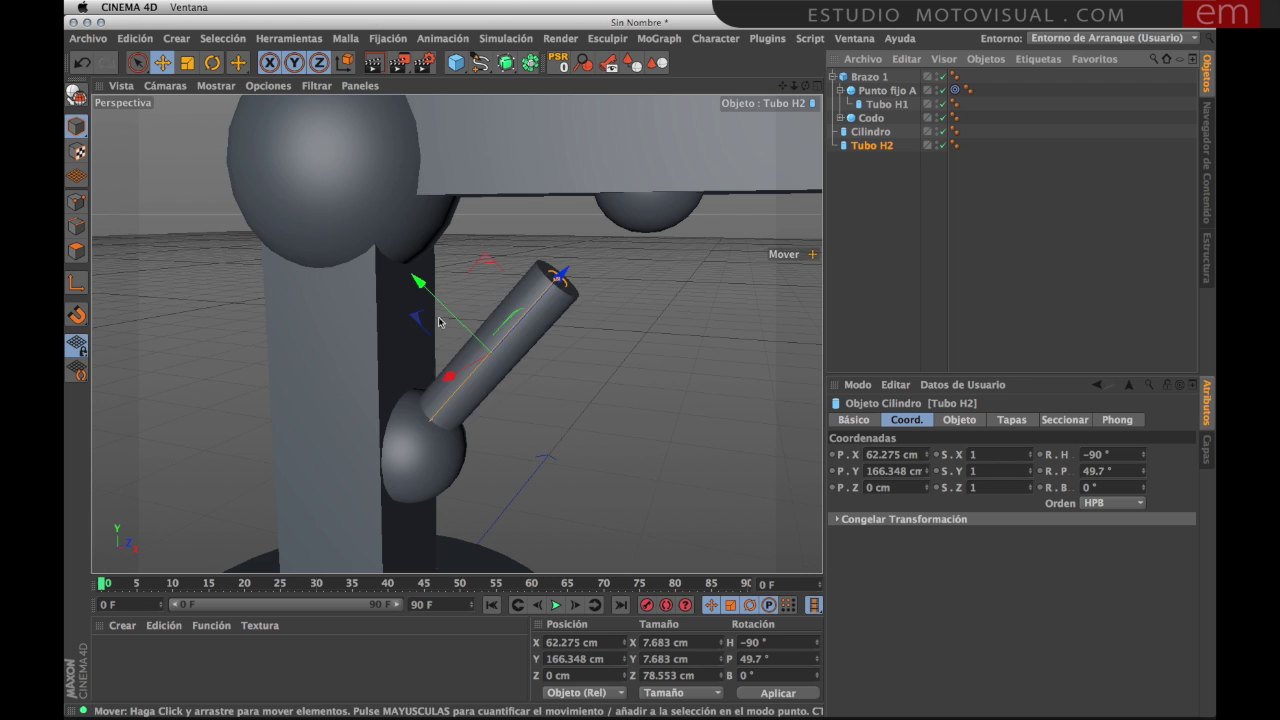
pyautogui.moveTo(420, 282)
pyautogui.mouseDown()
pyautogui.moveTo(728, 281)
pyautogui.moveTo(620, 370)
pyautogui.moveTo(614, 280)
pyautogui.mouseUp()
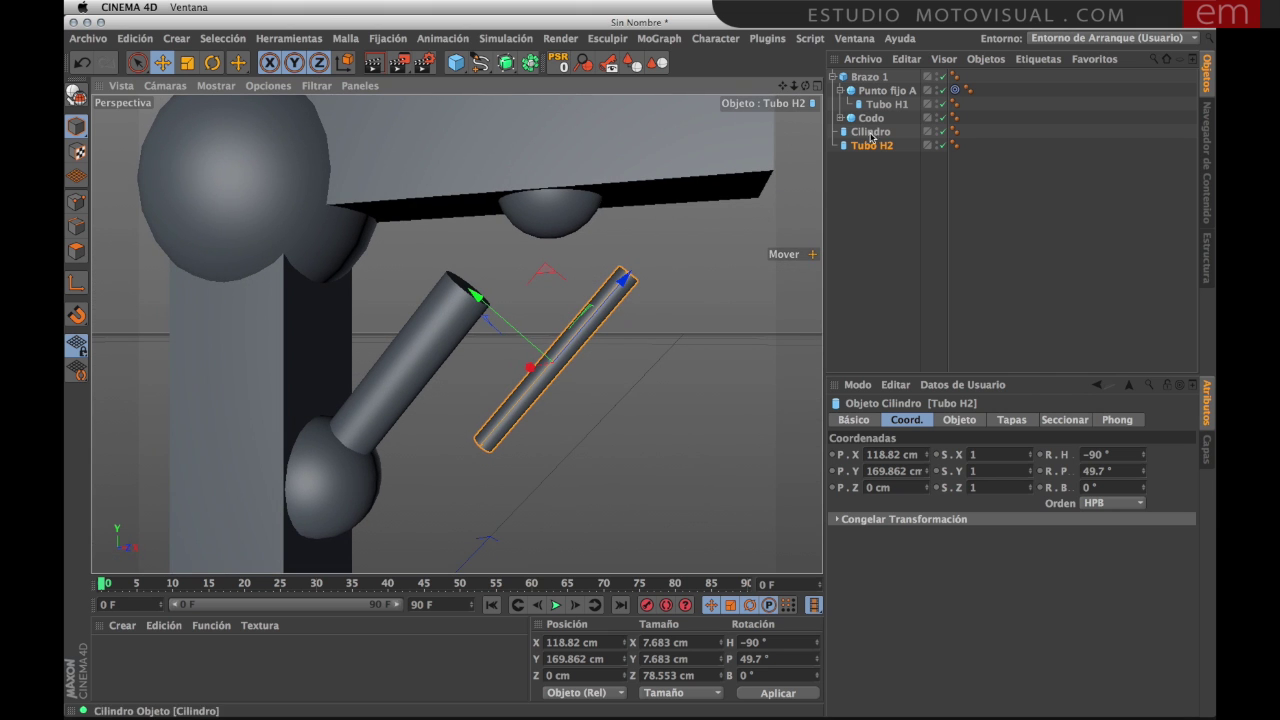
# Step: Expand Codo and make Tubo H2 a child of Punto Fijo B
pyautogui.click(871, 118)
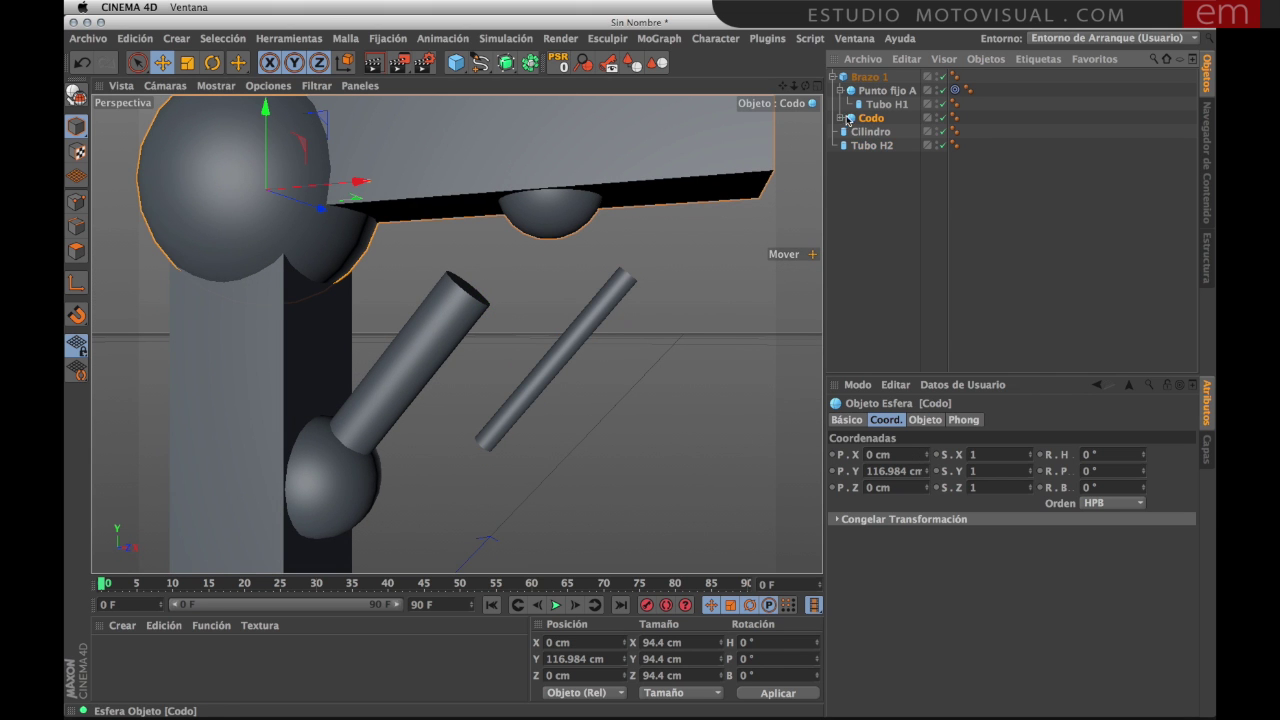
pyautogui.click(847, 118)
pyautogui.click(886, 147)
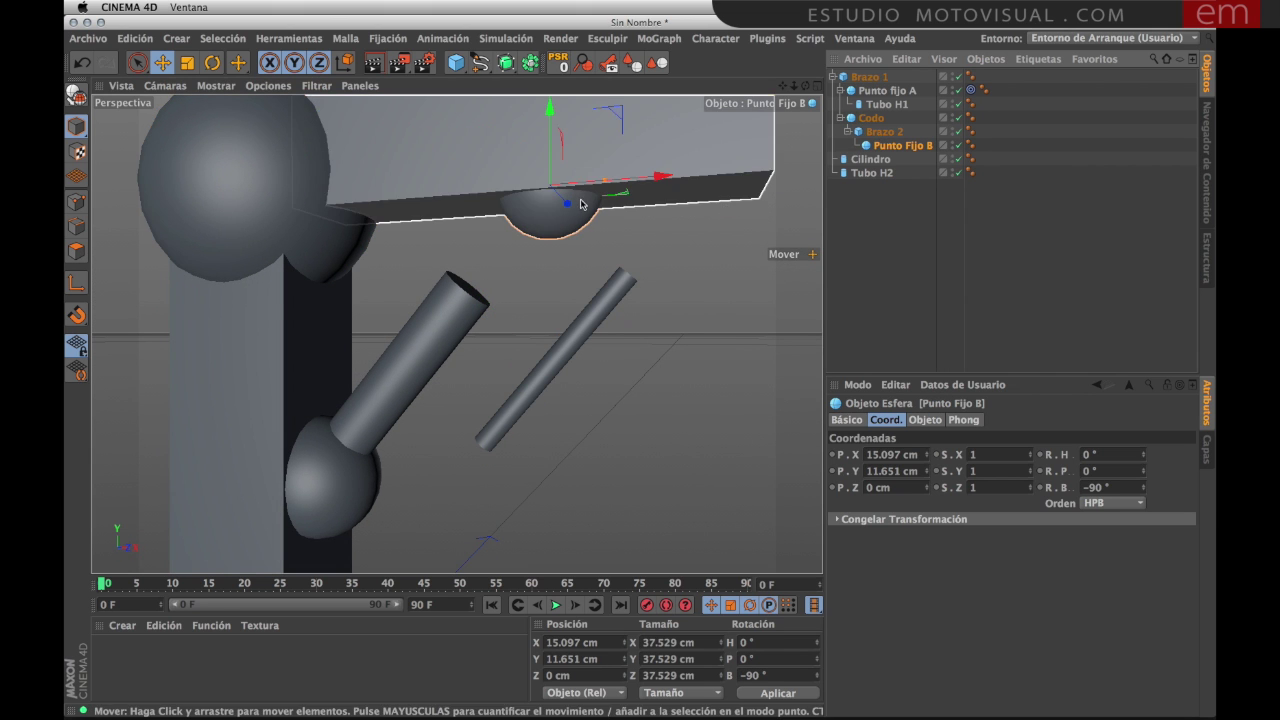
pyautogui.click(870, 174)
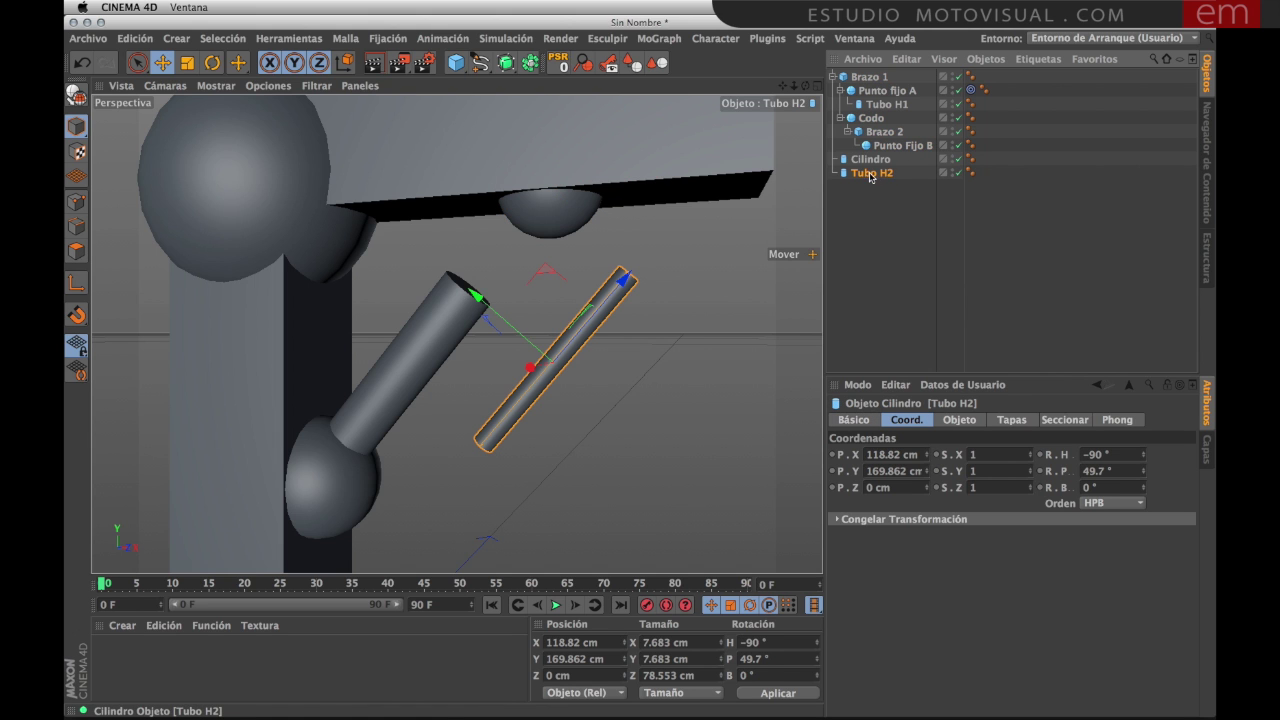
pyautogui.moveTo(895, 148); pyautogui.dragTo(895, 149)
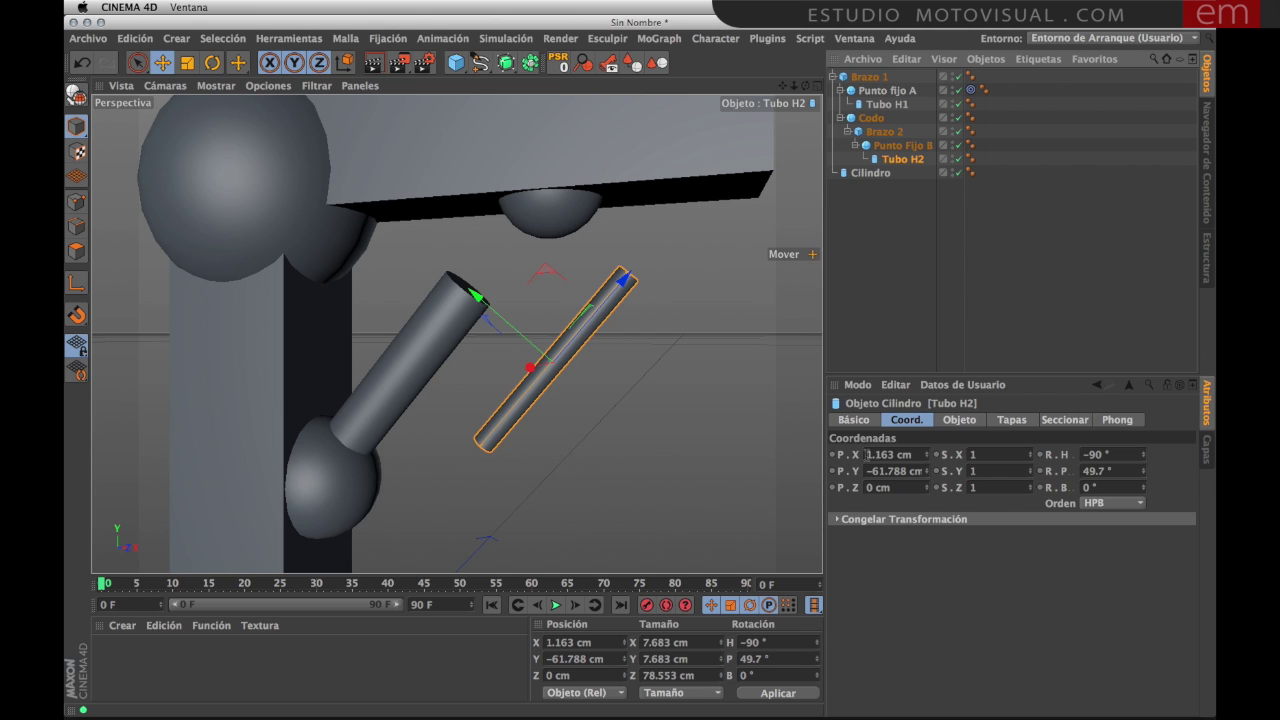
# Step: Zero Tubo H2's X and Y position and its heading and pitch rotation
pyautogui.click(867, 454)
pyautogui.write('0')
pyautogui.press('Tab')
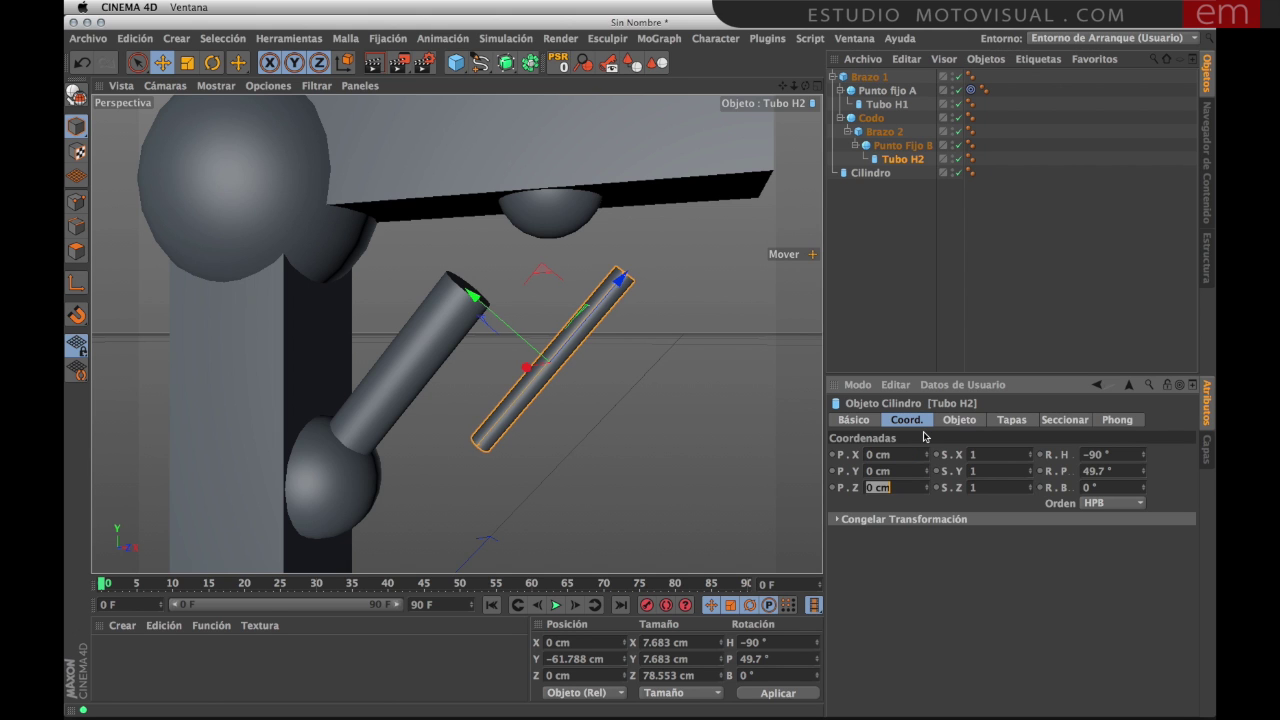
pyautogui.press('Tab')
pyautogui.write('0')
pyautogui.press('Tab')
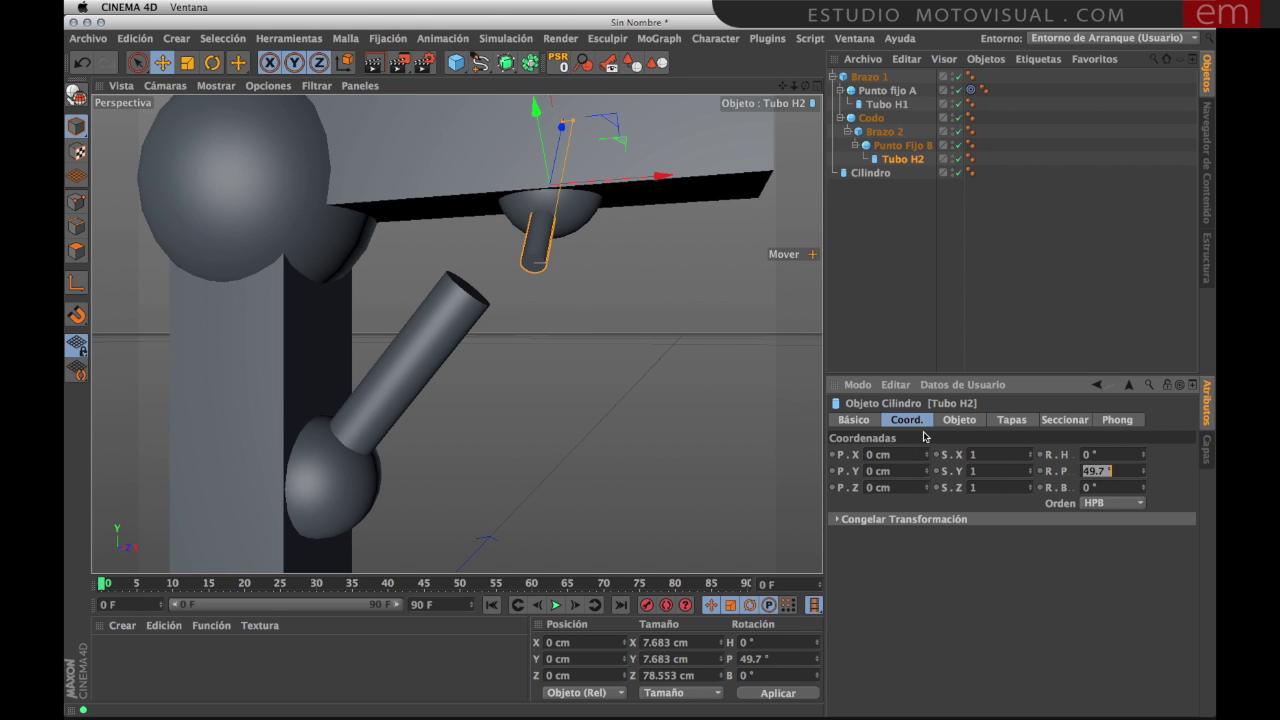
pyautogui.write('0')
pyautogui.press('Tab')
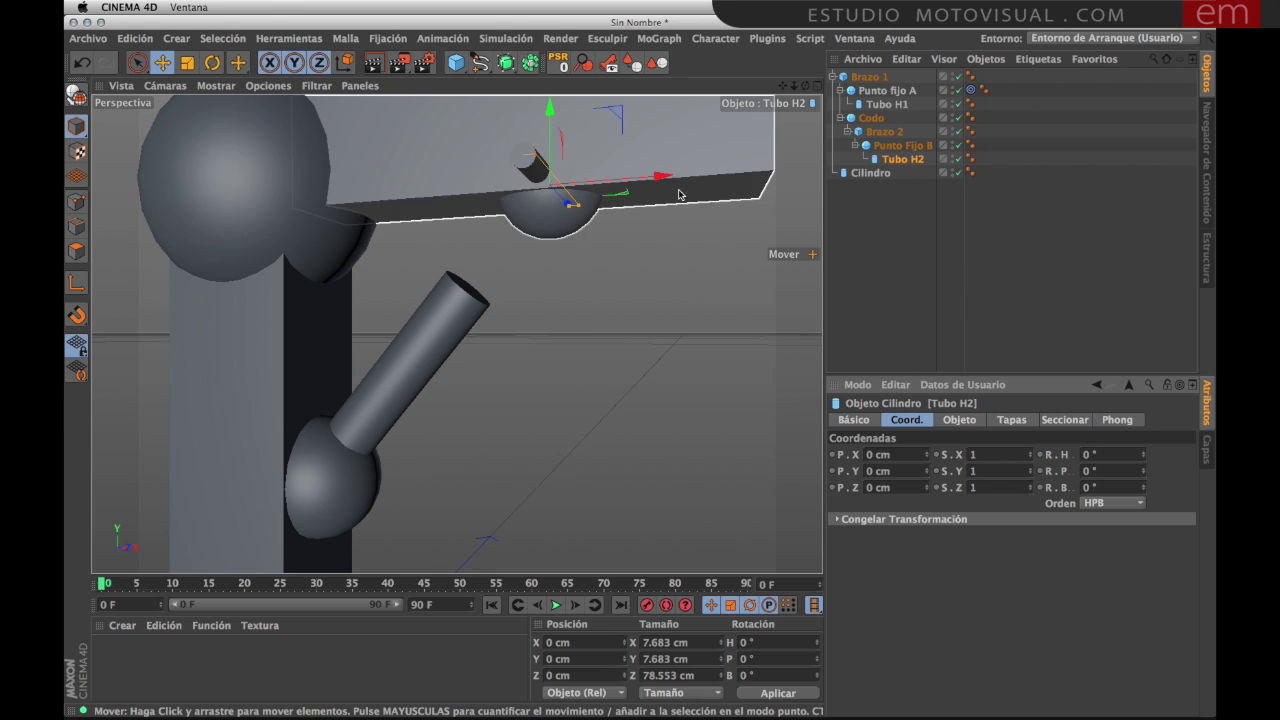
pyautogui.keyDown('alt'); pyautogui.moveTo(548, 220); pyautogui.dragTo(606, 175); pyautogui.keyUp('alt')
# Step: Slide Tubo H2 out to Z 49.5 cm so it projects from the Punto Fijo B sphere
pyautogui.click(560, 223)
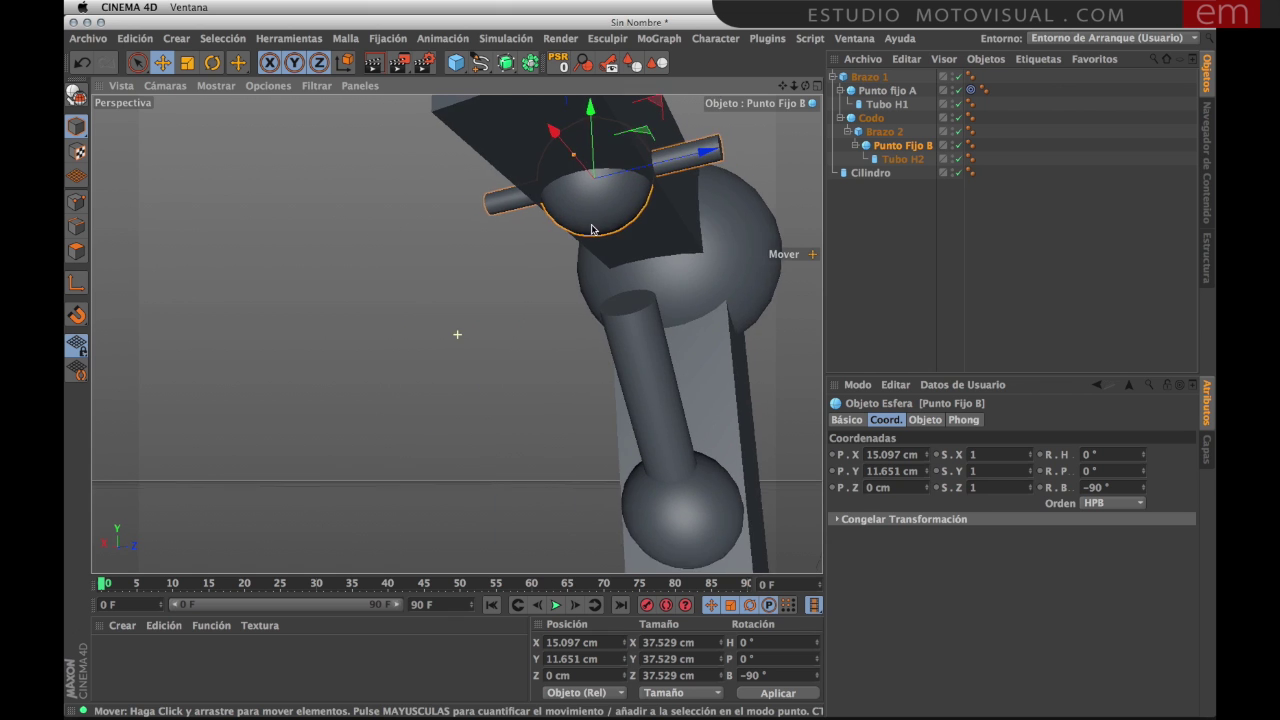
pyautogui.keyDown('alt'); pyautogui.moveTo(606, 175); pyautogui.dragTo(457, 334); pyautogui.keyUp('alt')
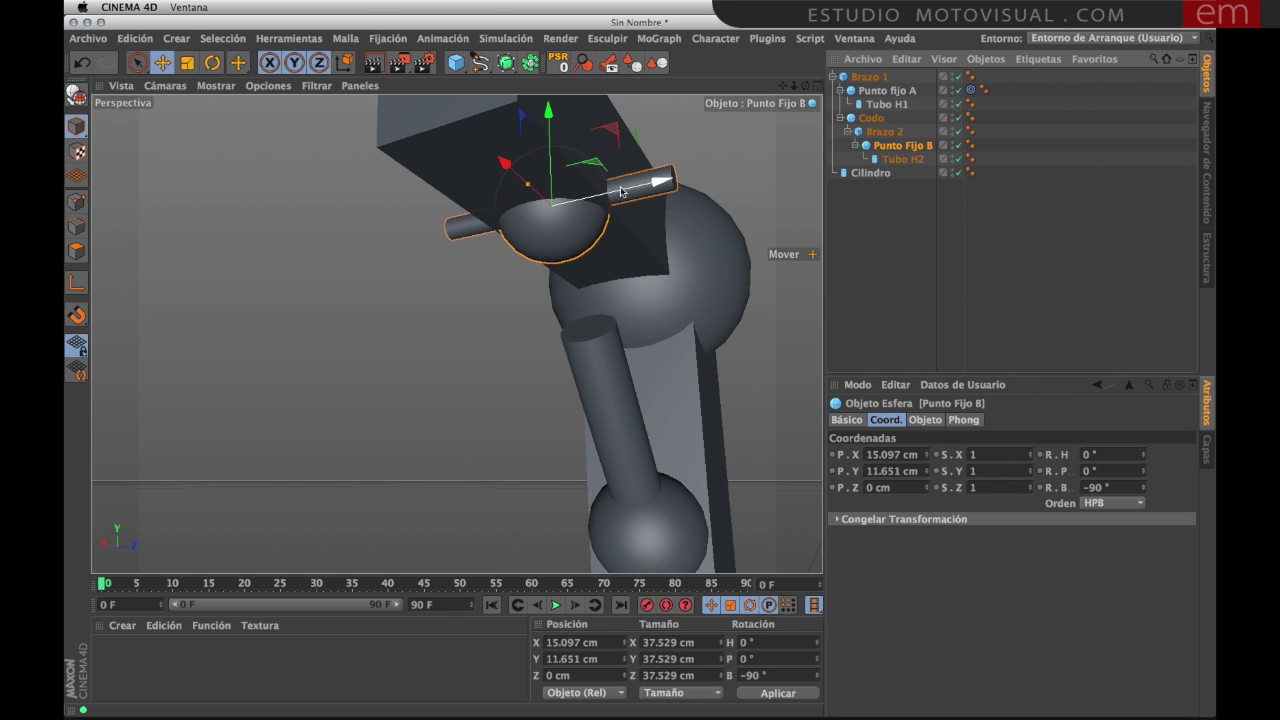
pyautogui.keyDown('alt'); pyautogui.moveTo(580, 202); pyautogui.dragTo(576, 211); pyautogui.keyUp('alt')
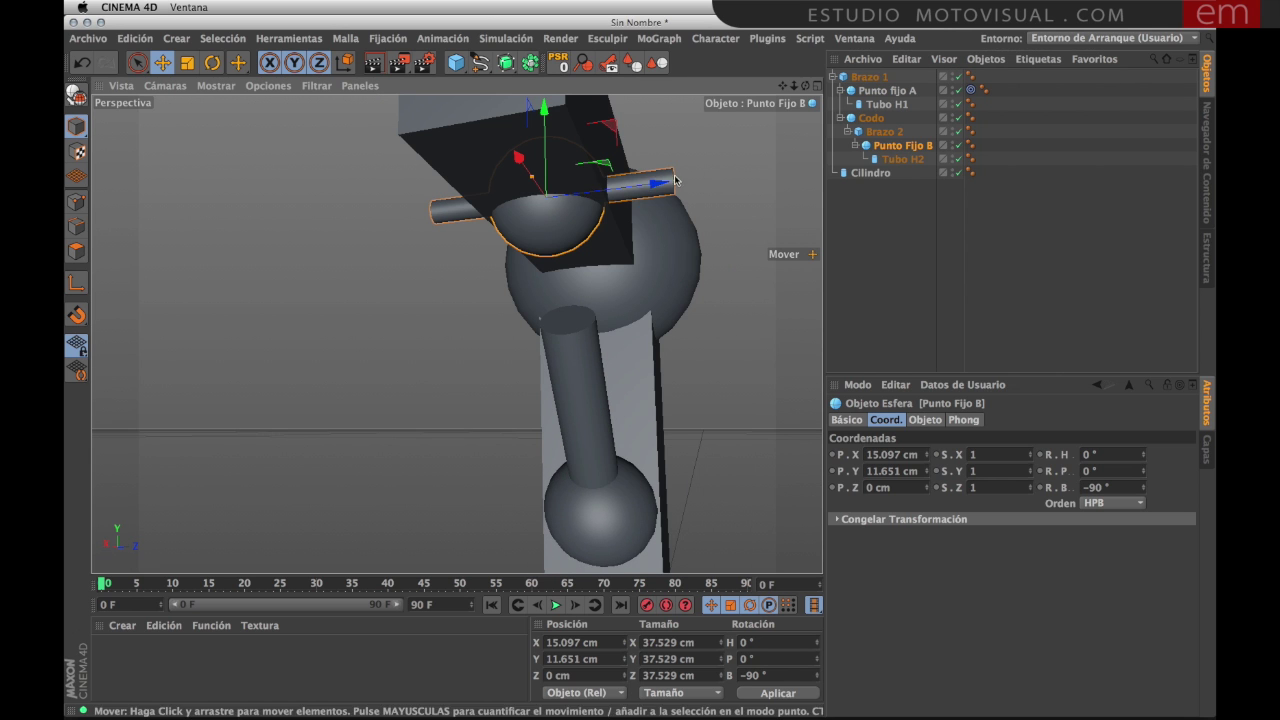
pyautogui.moveTo(666, 185)
pyautogui.keyDown('alt'); pyautogui.mouseDown()
pyautogui.moveTo(541, 285)
pyautogui.moveTo(600, 240)
pyautogui.mouseUp(); pyautogui.keyUp('alt')
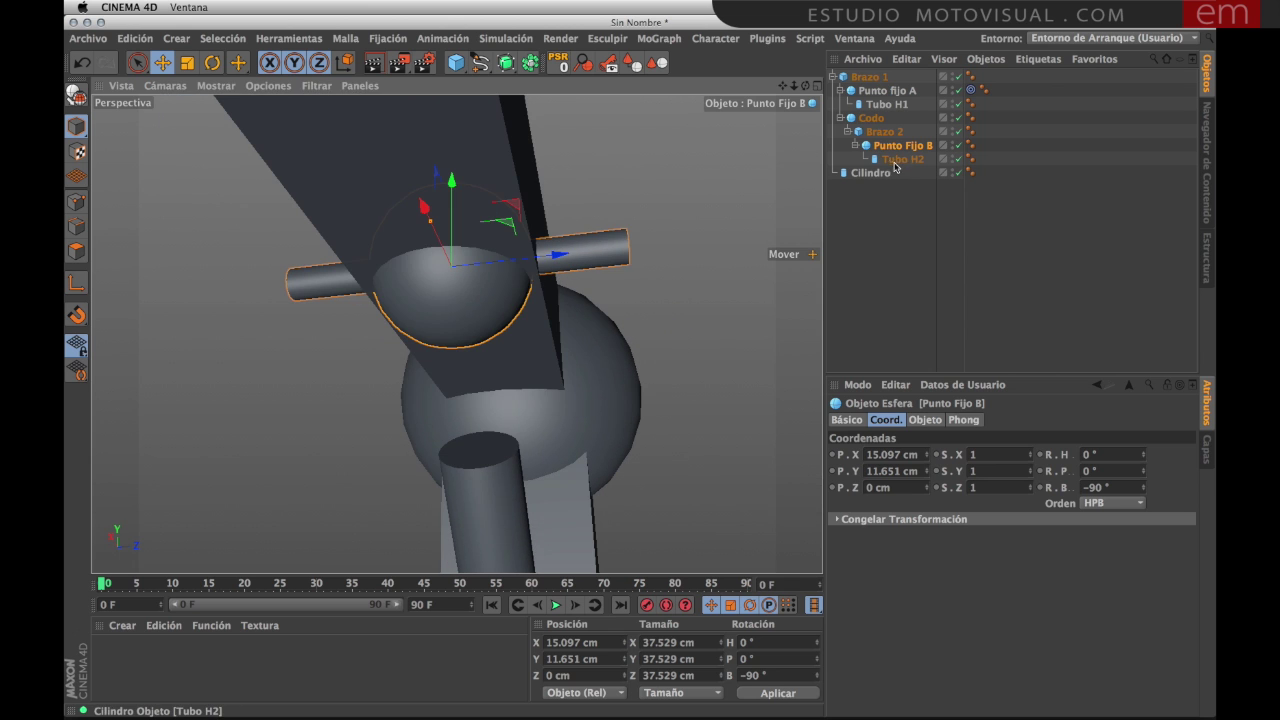
pyautogui.click(900, 160)
pyautogui.moveTo(543, 251); pyautogui.dragTo(740, 231)
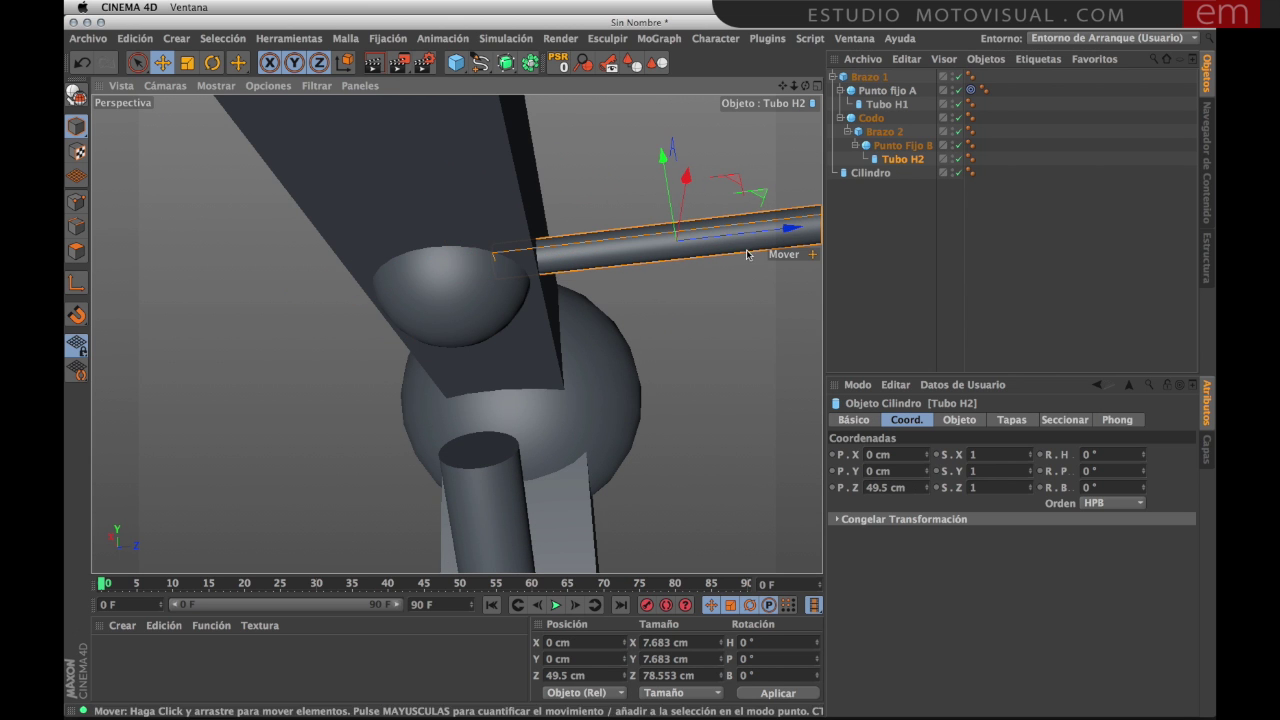
pyautogui.click(888, 183)
pyautogui.click(890, 148)
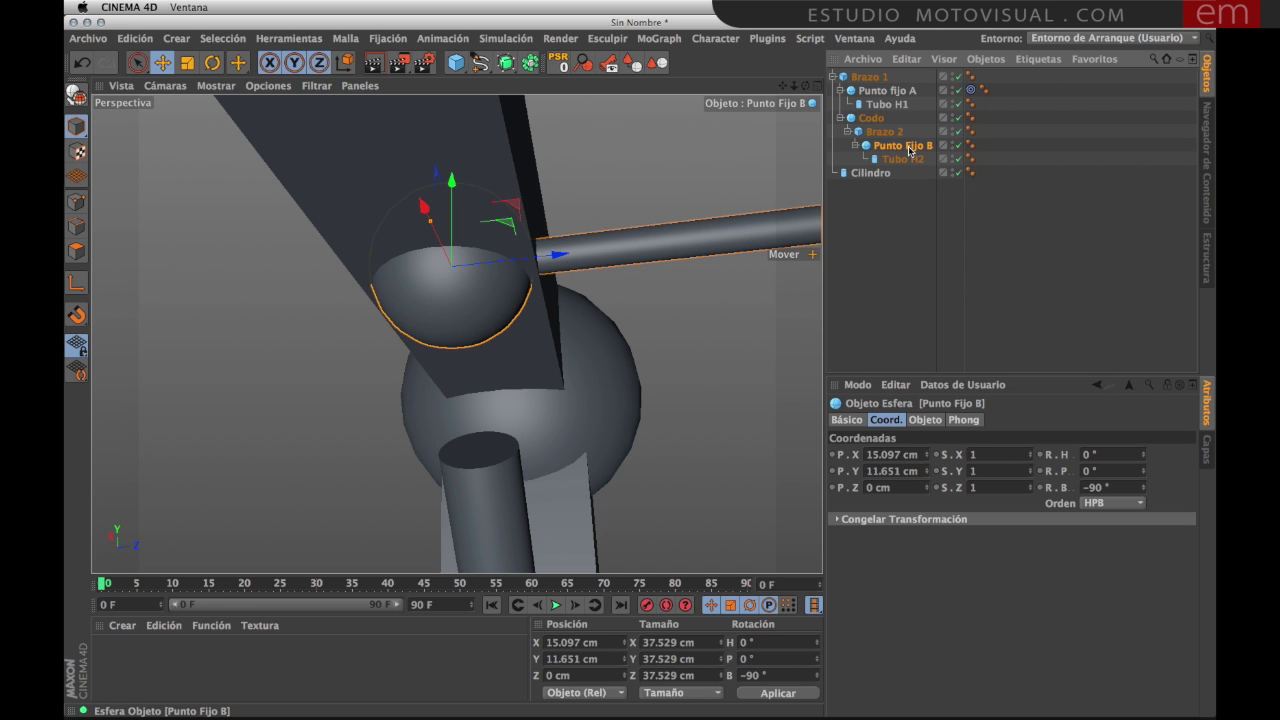
# Step: Add an Objetivo target tag to Punto Fijo B
pyautogui.click(1039, 59)
pyautogui.moveTo(1038, 82)
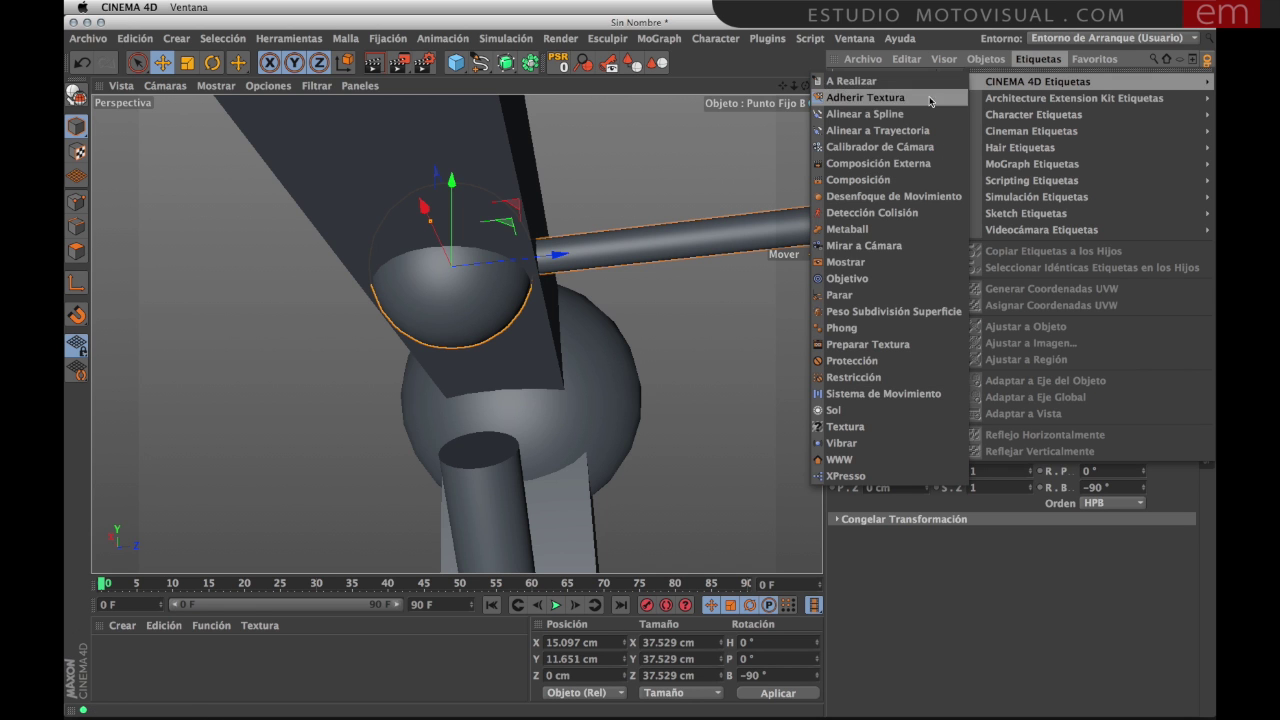
pyautogui.click(876, 279)
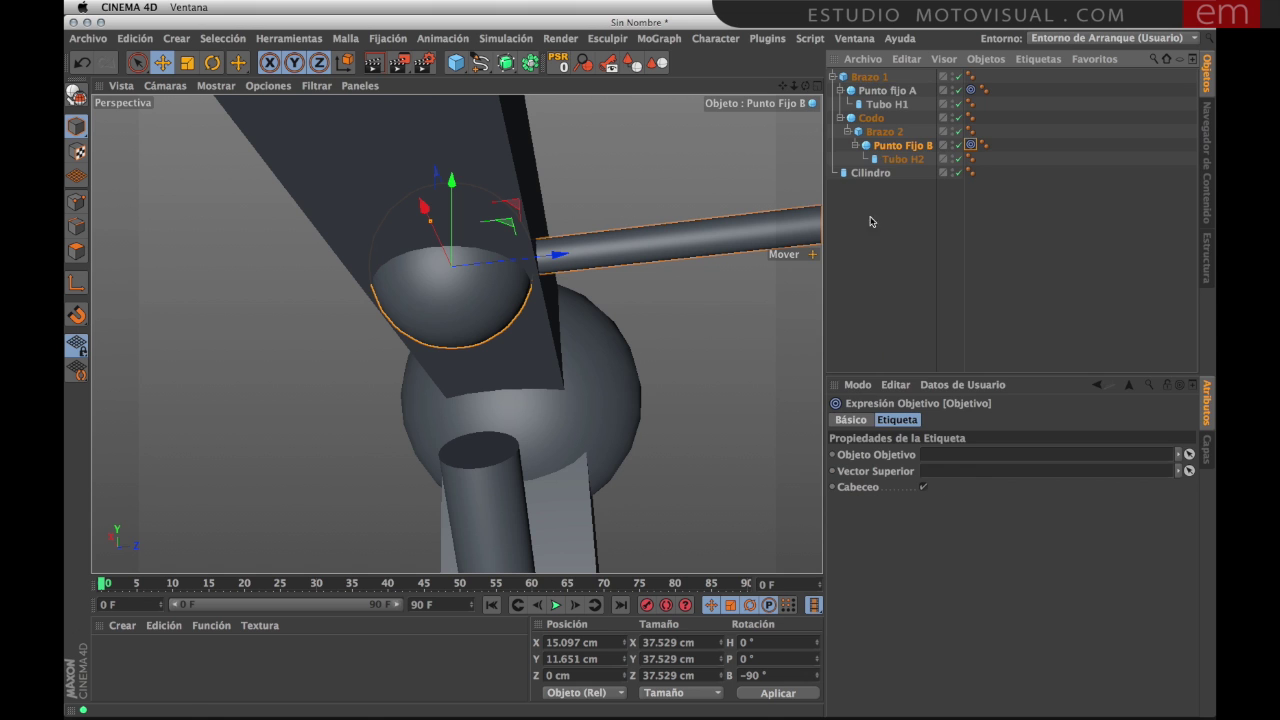
pyautogui.keyDown('alt'); pyautogui.moveTo(629, 348); pyautogui.dragTo(574, 270); pyautogui.keyUp('alt')
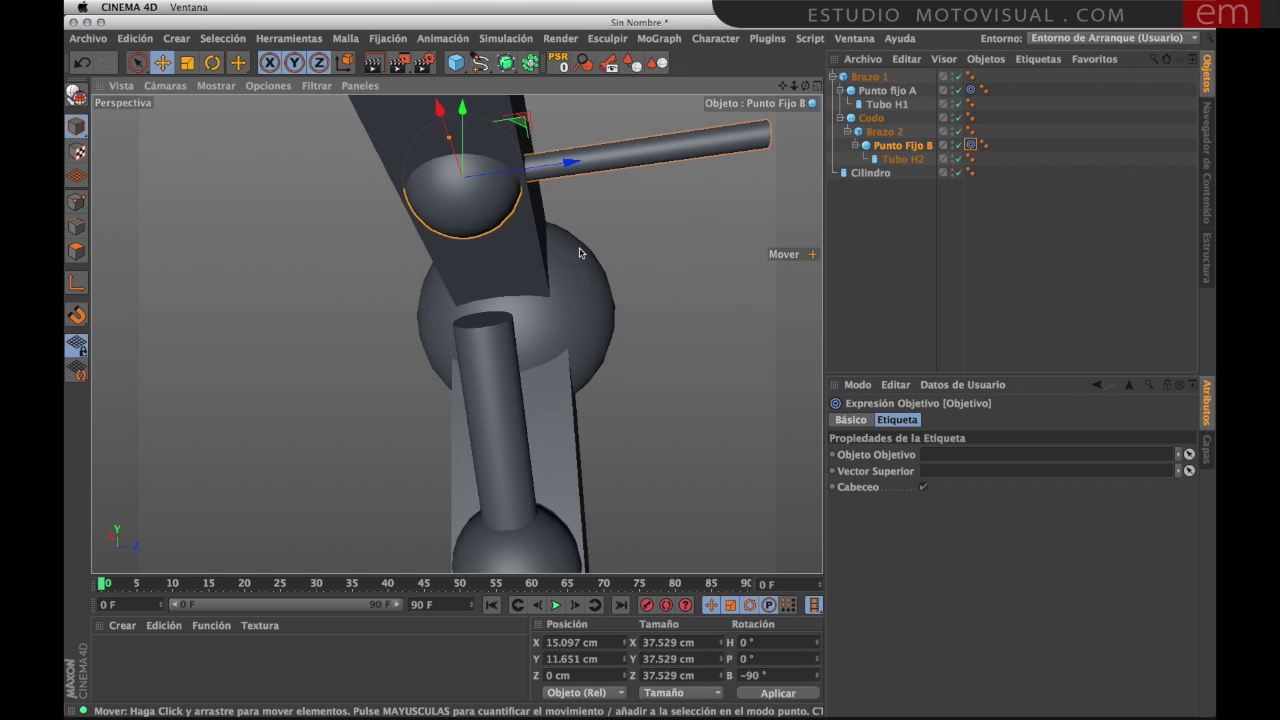
pyautogui.click(886, 148)
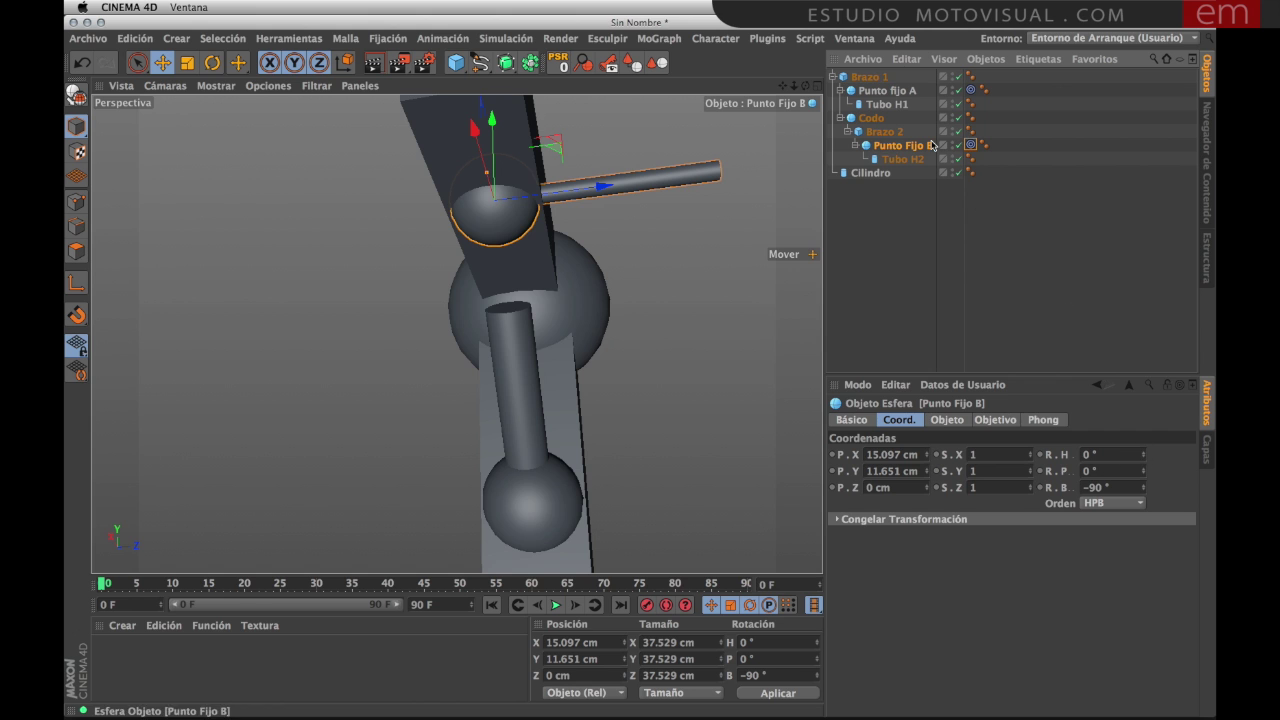
# Step: Set the tag's Objeto Objetivo to Punto fijo A, sliding Tubo H2 into Tubo H1
pyautogui.click(970, 146)
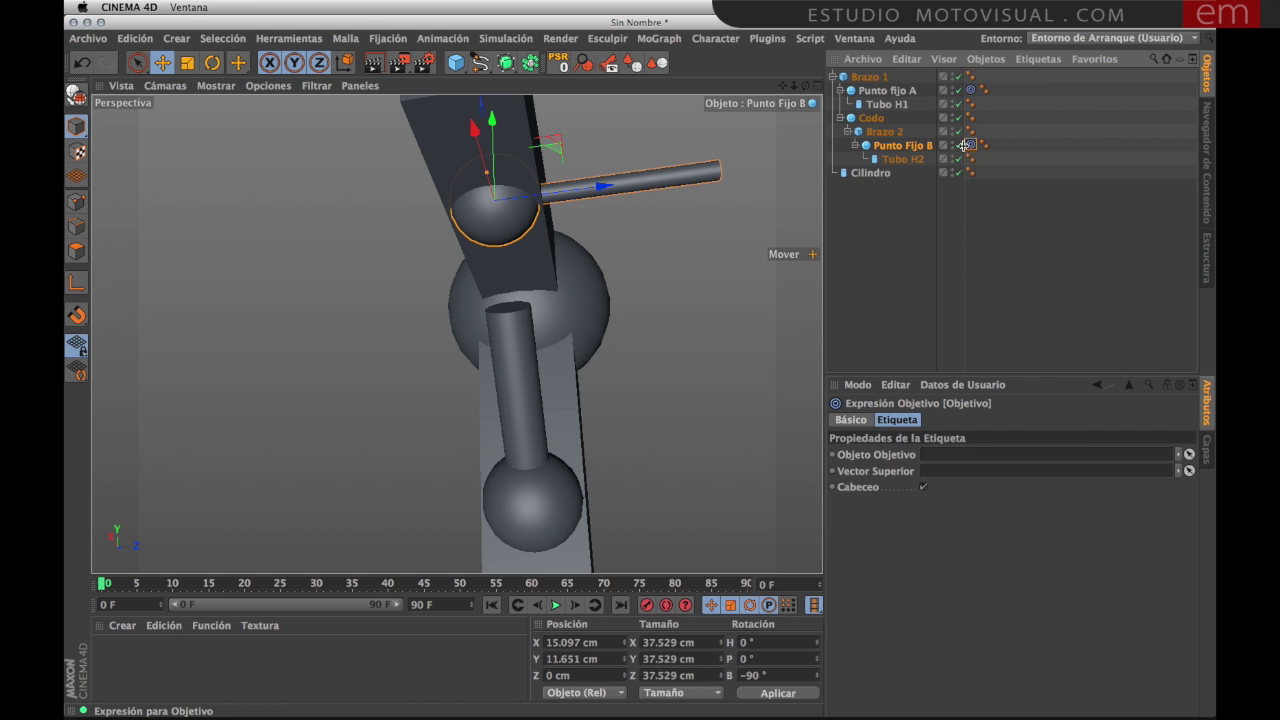
pyautogui.click(1189, 453)
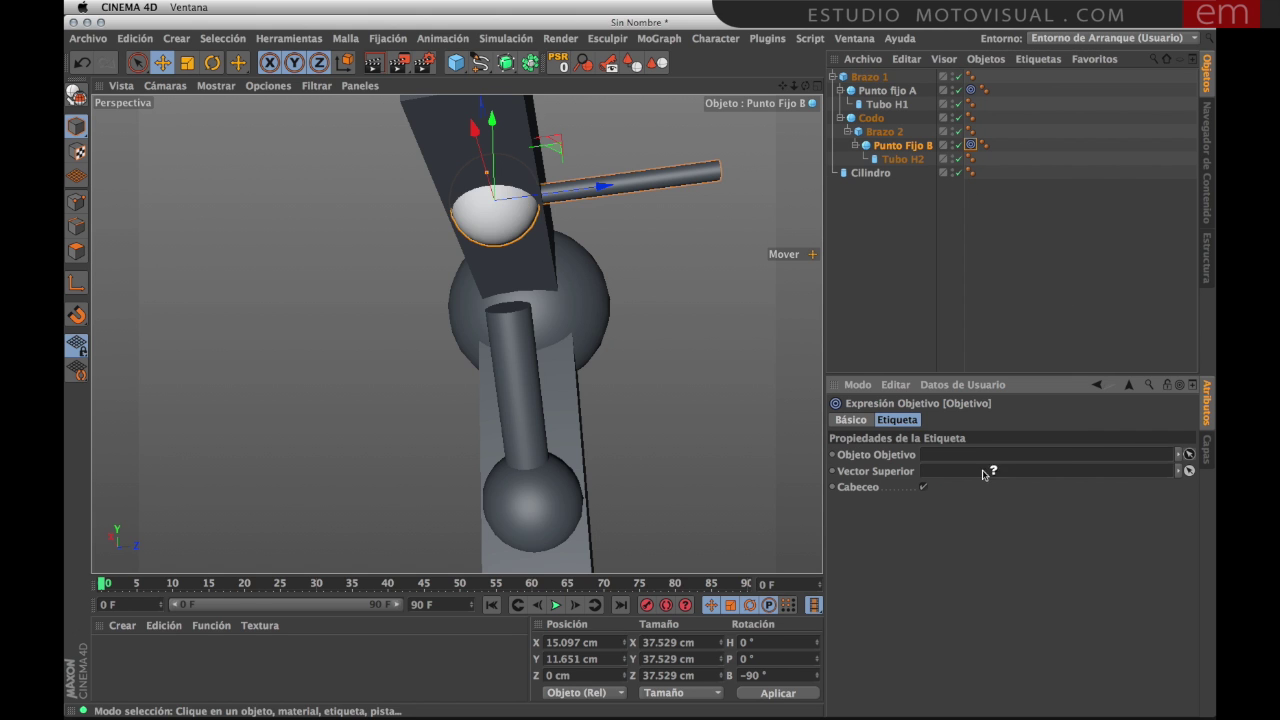
pyautogui.click(548, 519)
pyautogui.moveTo(548, 519)
pyautogui.keyDown('alt'); pyautogui.mouseDown()
pyautogui.moveTo(731, 440)
pyautogui.moveTo(630, 300)
pyautogui.mouseUp(); pyautogui.keyUp('alt')
pyautogui.scroll(2, 520, 405)
pyautogui.click(484, 423)
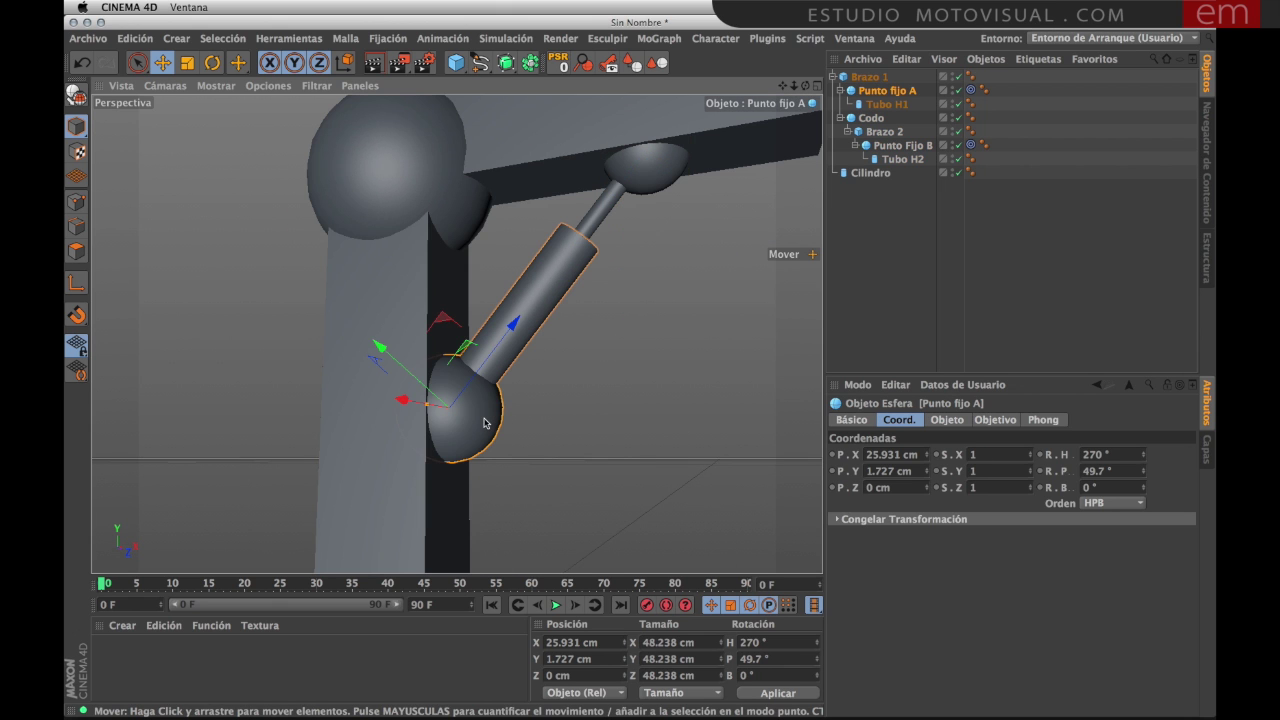
pyautogui.click(652, 172)
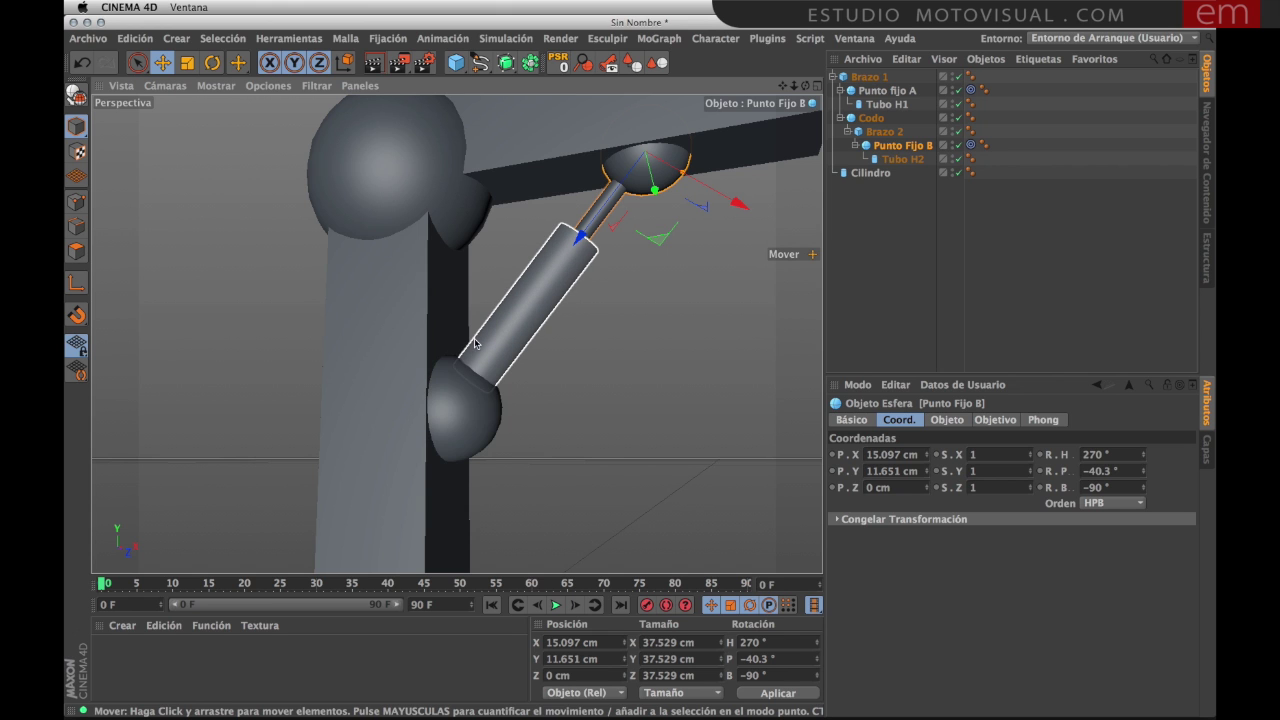
pyautogui.scroll(-3, 540, 310)
pyautogui.scroll(-2, 540, 310)
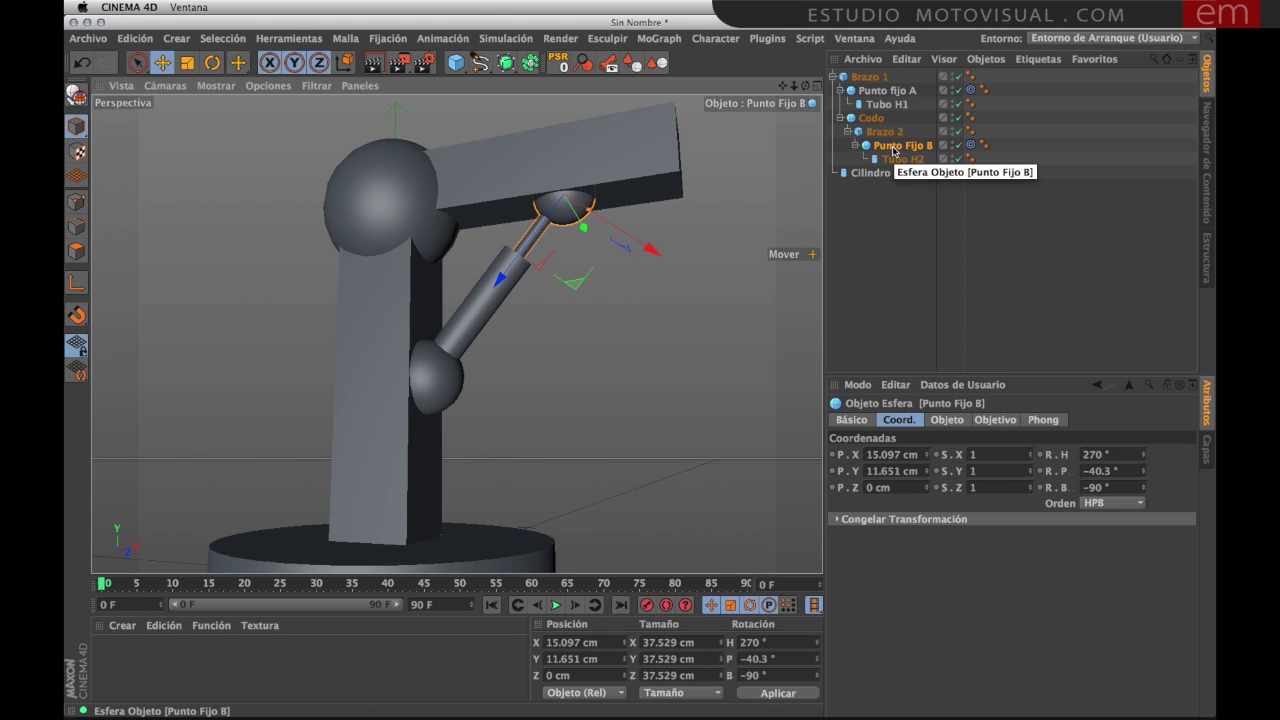
# Step: Bend the Codo elbow to test the piston, then return it to nearly 0°
pyautogui.click(871, 118)
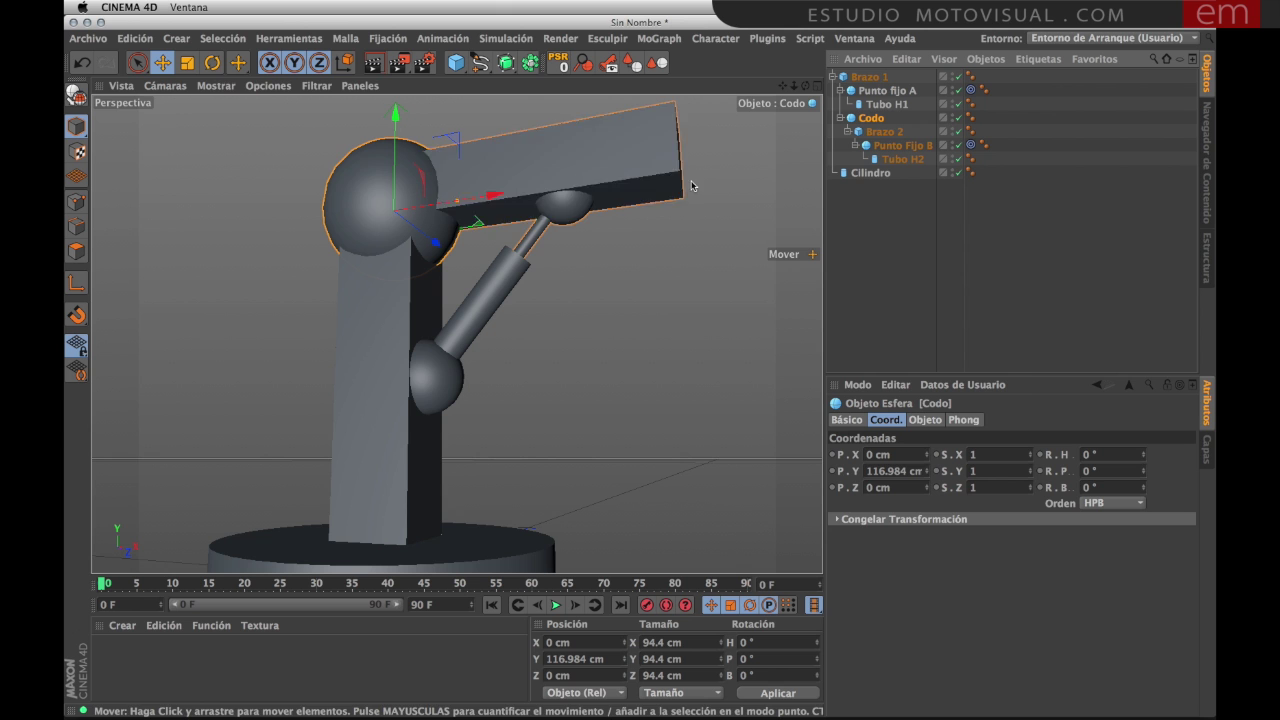
pyautogui.click(212, 62)
pyautogui.moveTo(450, 210)
pyautogui.mouseDown()
pyautogui.moveTo(437, 254)
pyautogui.moveTo(447, 205)
pyautogui.moveTo(440, 225)
pyautogui.mouseUp()
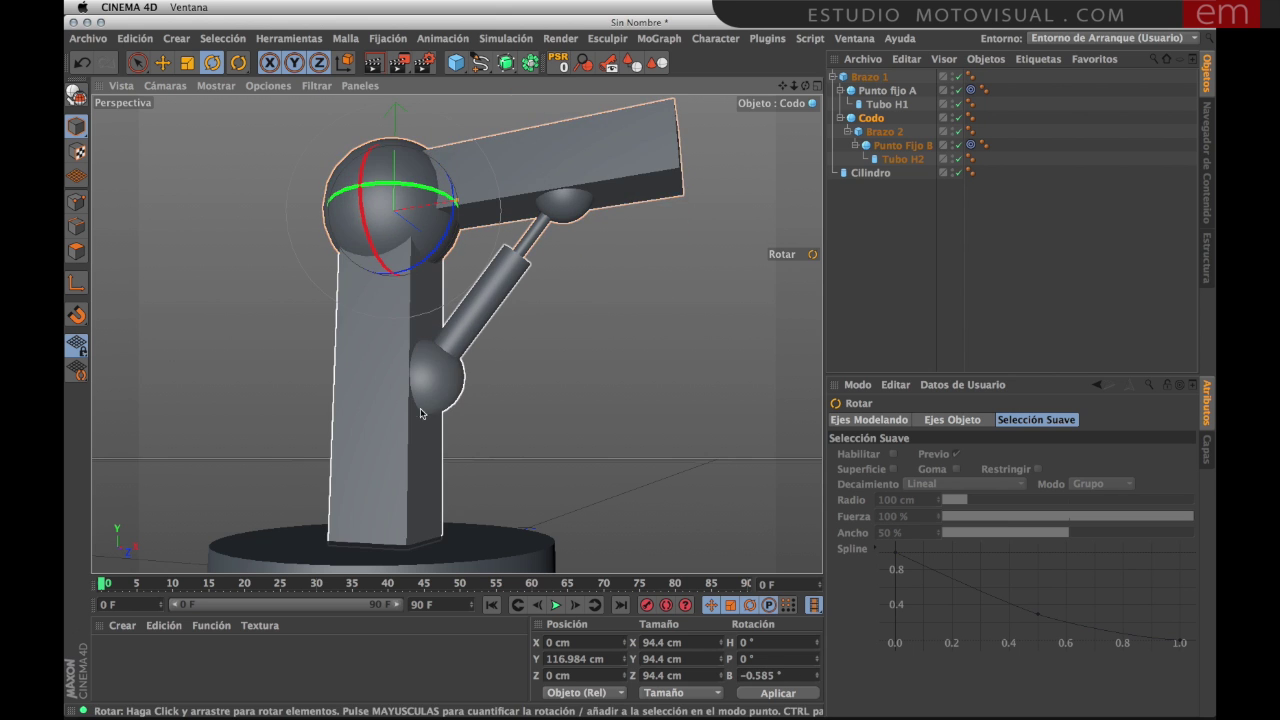
pyautogui.keyDown('alt'); pyautogui.moveTo(390, 470); pyautogui.dragTo(390, 413, button='middle'); pyautogui.keyUp('alt')
# Step: Swing Brazo 1 to test, reset it to 0°, and nest it under Cilindro
pyautogui.click(389, 413)
pyautogui.moveTo(389, 416)
pyautogui.keyDown('alt'); pyautogui.mouseDown()
pyautogui.moveTo(369, 335)
pyautogui.moveTo(393, 328)
pyautogui.mouseUp(); pyautogui.keyUp('alt')
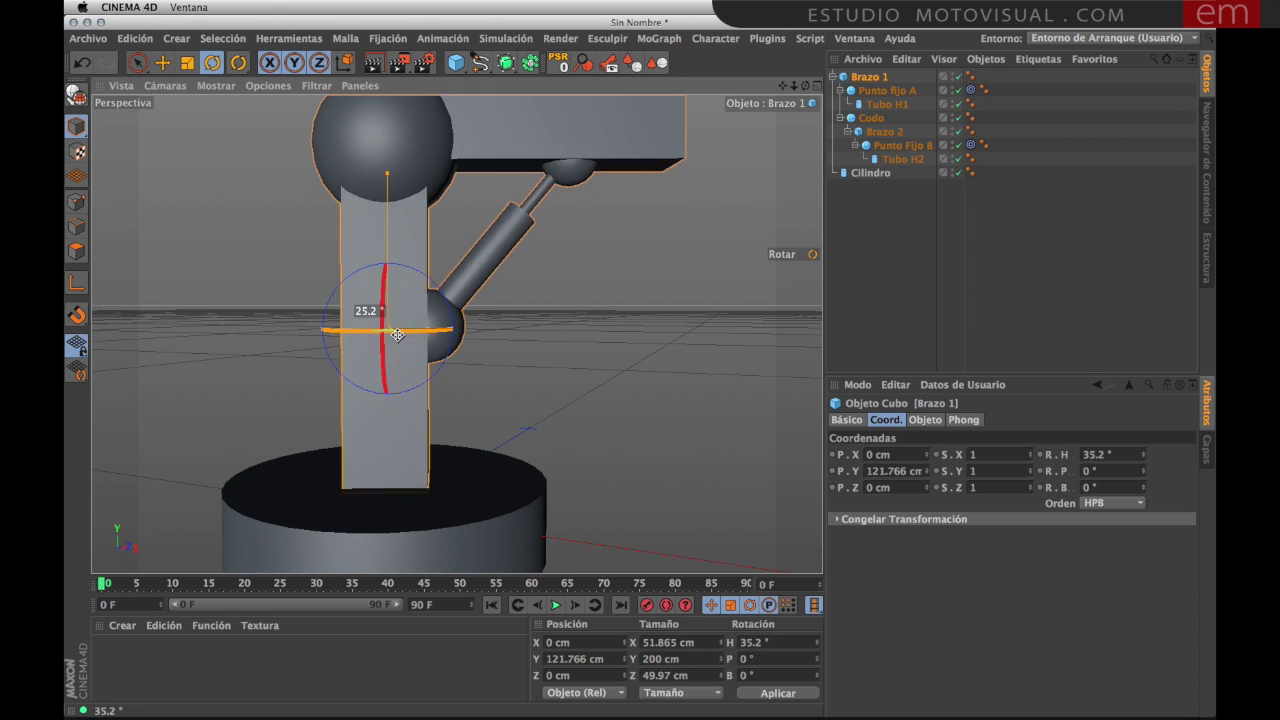
pyautogui.moveTo(393, 328); pyautogui.dragTo(444, 344)
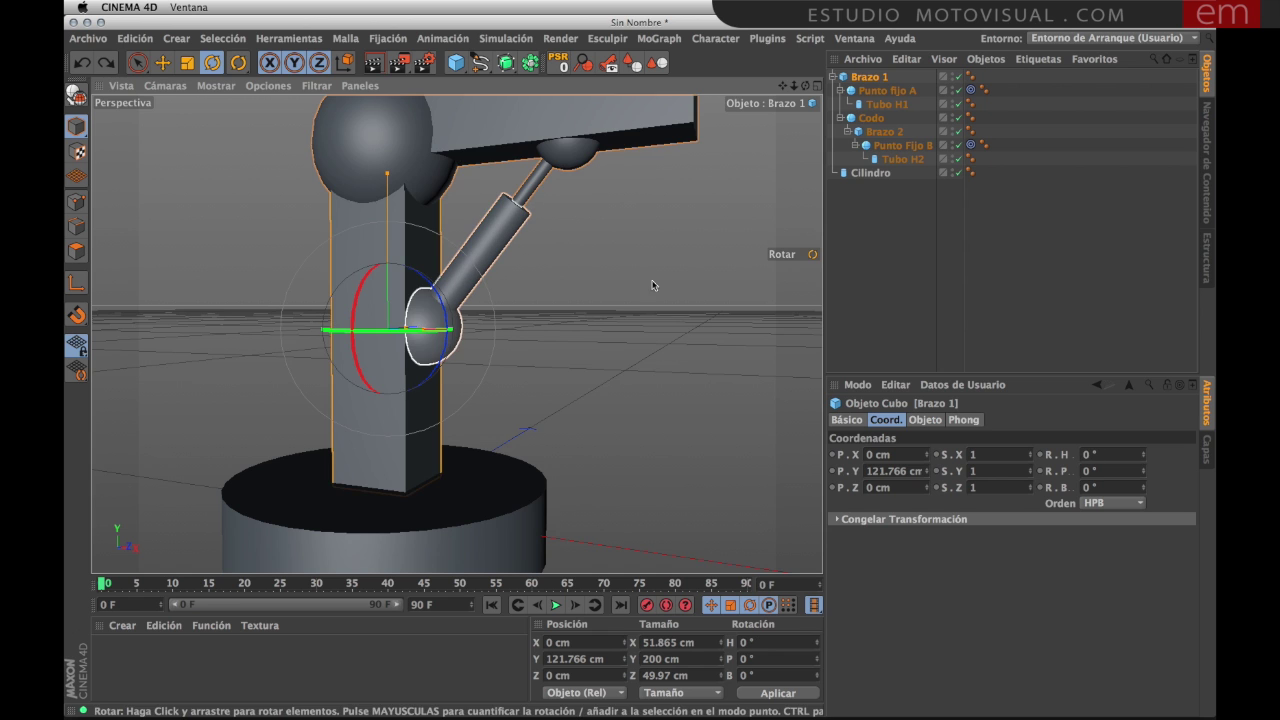
pyautogui.click(833, 77)
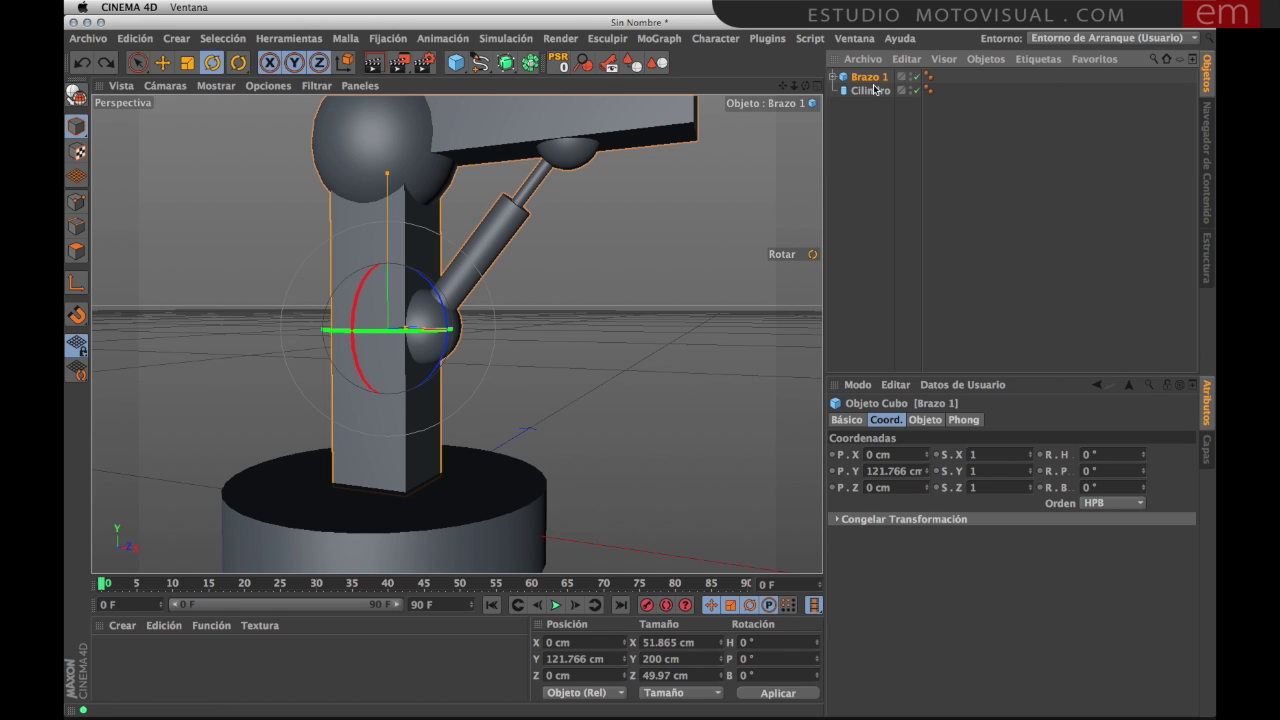
pyautogui.moveTo(444, 433); pyautogui.dragTo(444, 419, button='middle')
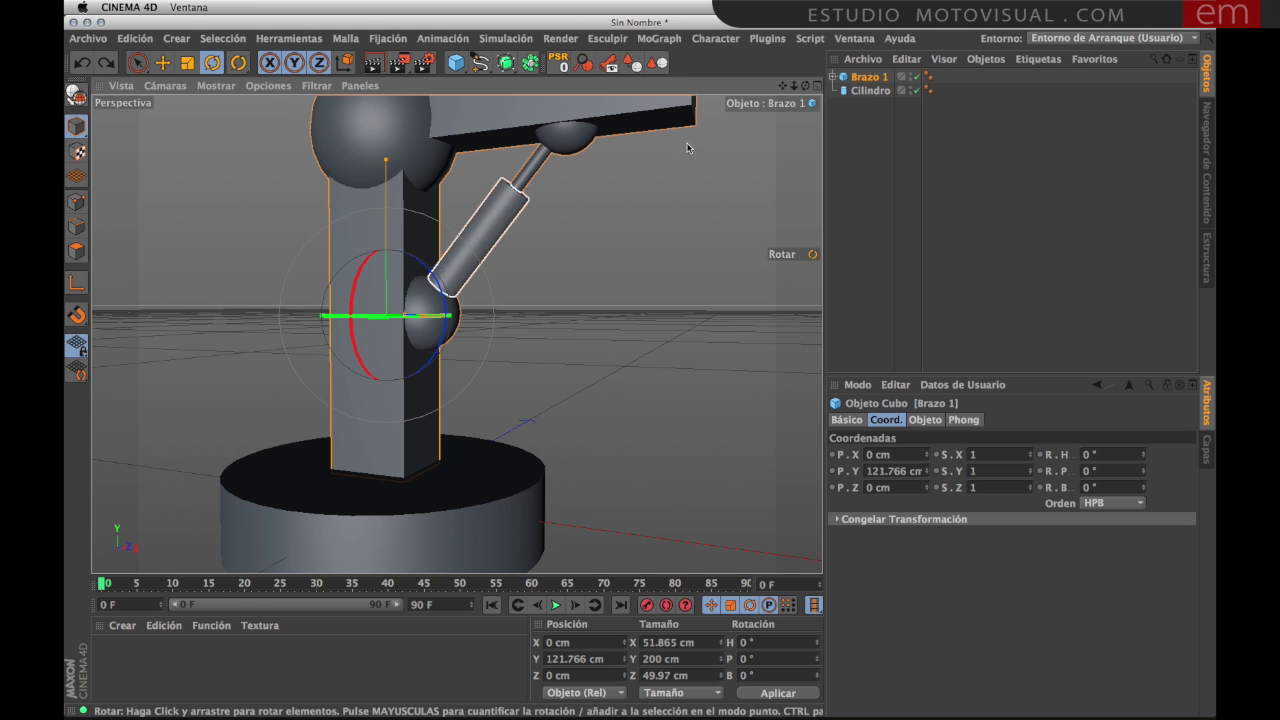
pyautogui.moveTo(858, 79); pyautogui.dragTo(862, 92)
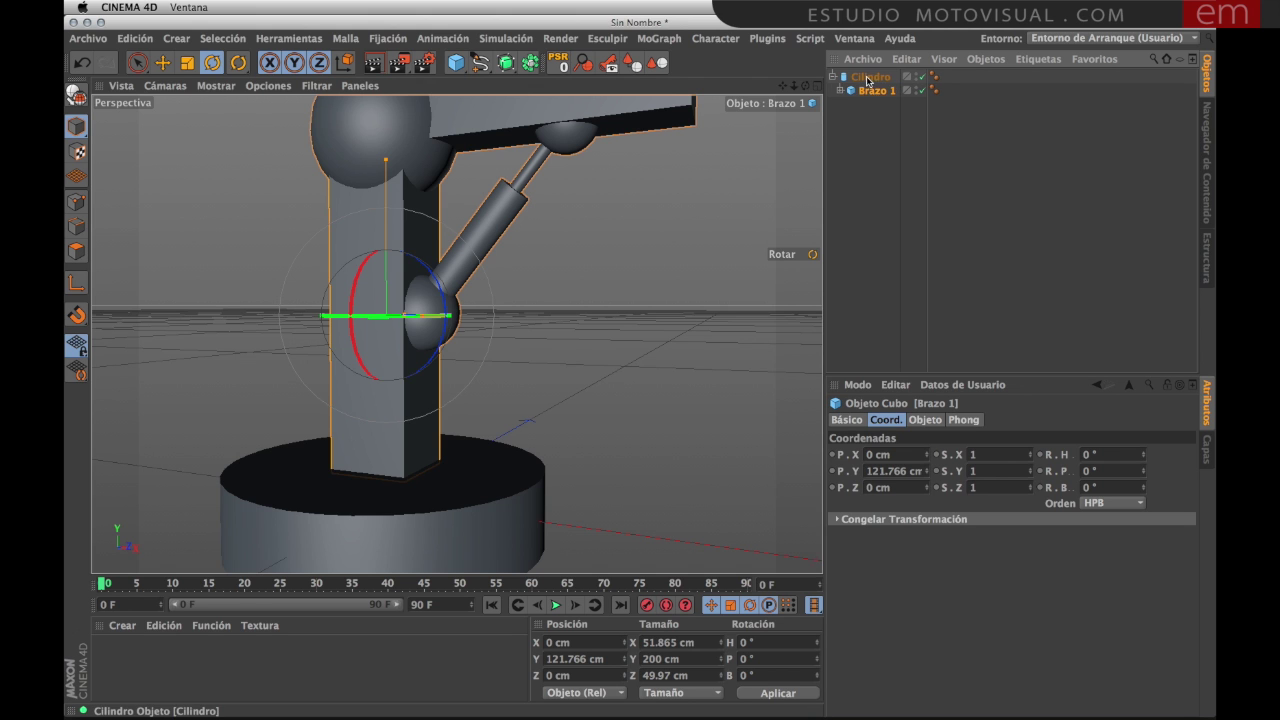
# Step: Move the whole robot across the floor by its Cilindro base
pyautogui.click(867, 80)
pyautogui.scroll(-3, 457, 380)
pyautogui.scroll(-3, 457, 380)
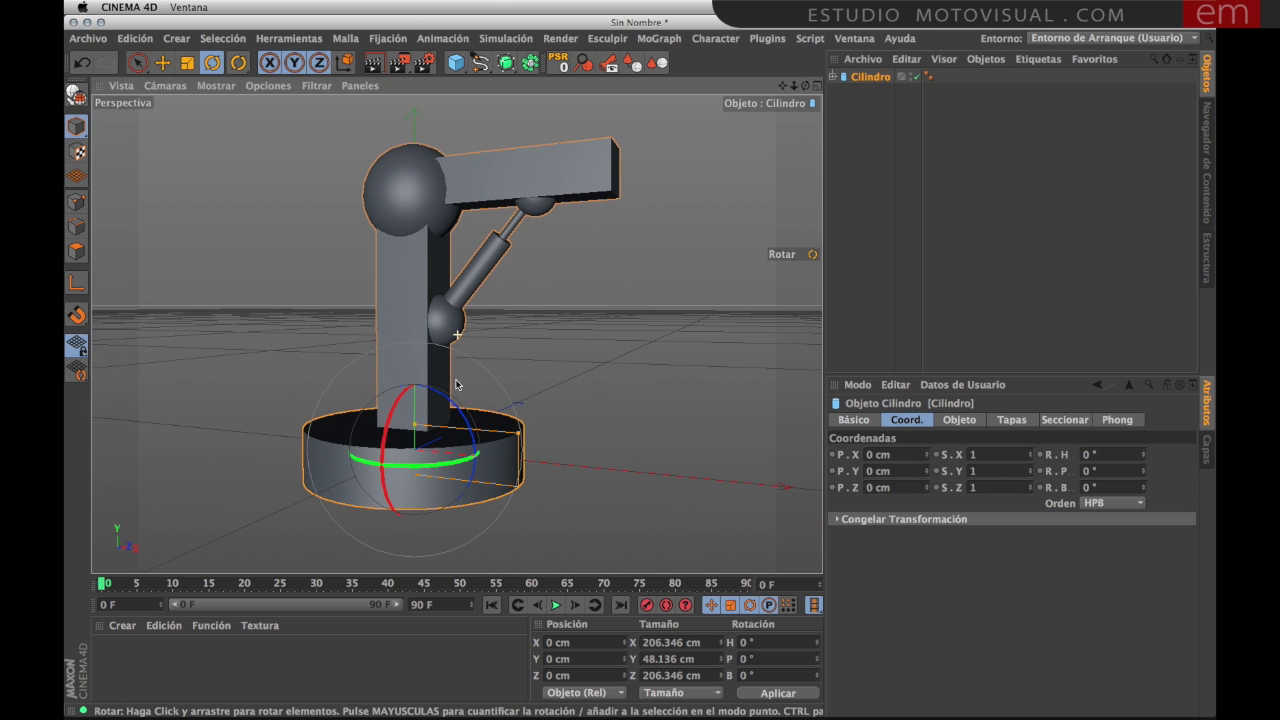
pyautogui.click(163, 62)
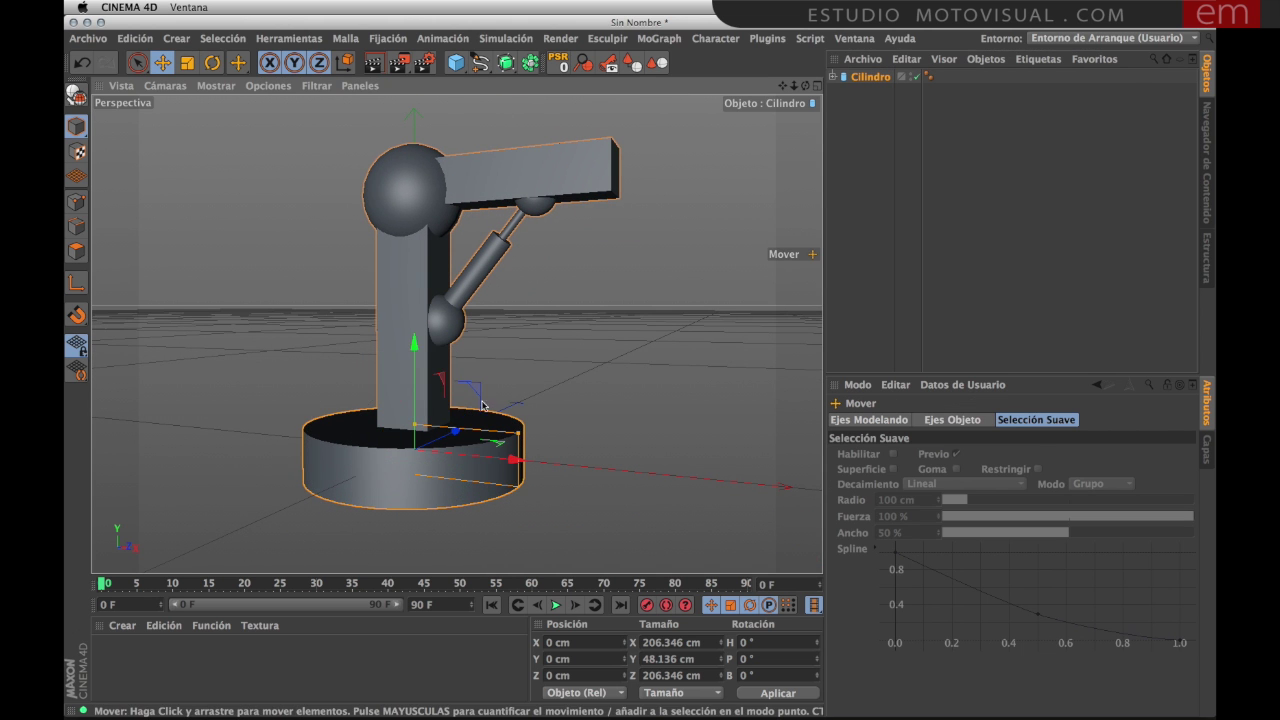
pyautogui.moveTo(490, 420)
pyautogui.mouseDown()
pyautogui.moveTo(418, 457)
pyautogui.moveTo(500, 407)
pyautogui.mouseUp()
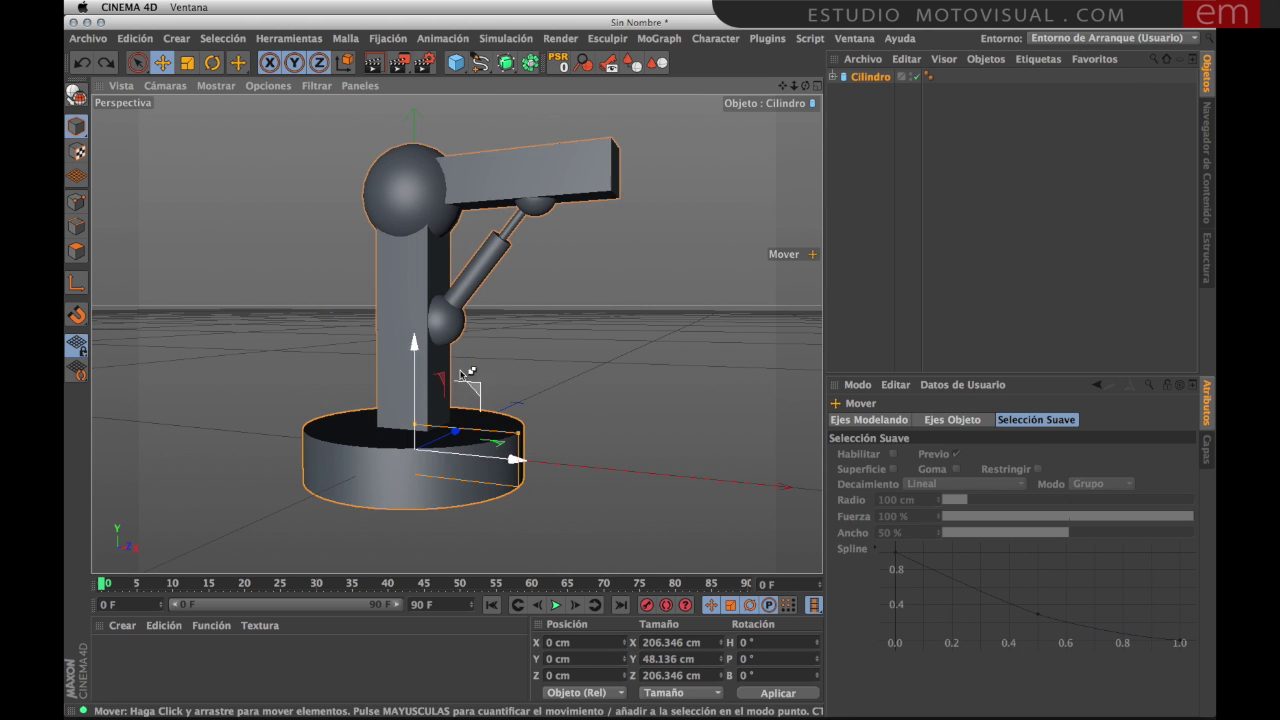
# Step: Turn the whole robot on its heading axis to check the piston stays attached
pyautogui.click(212, 62)
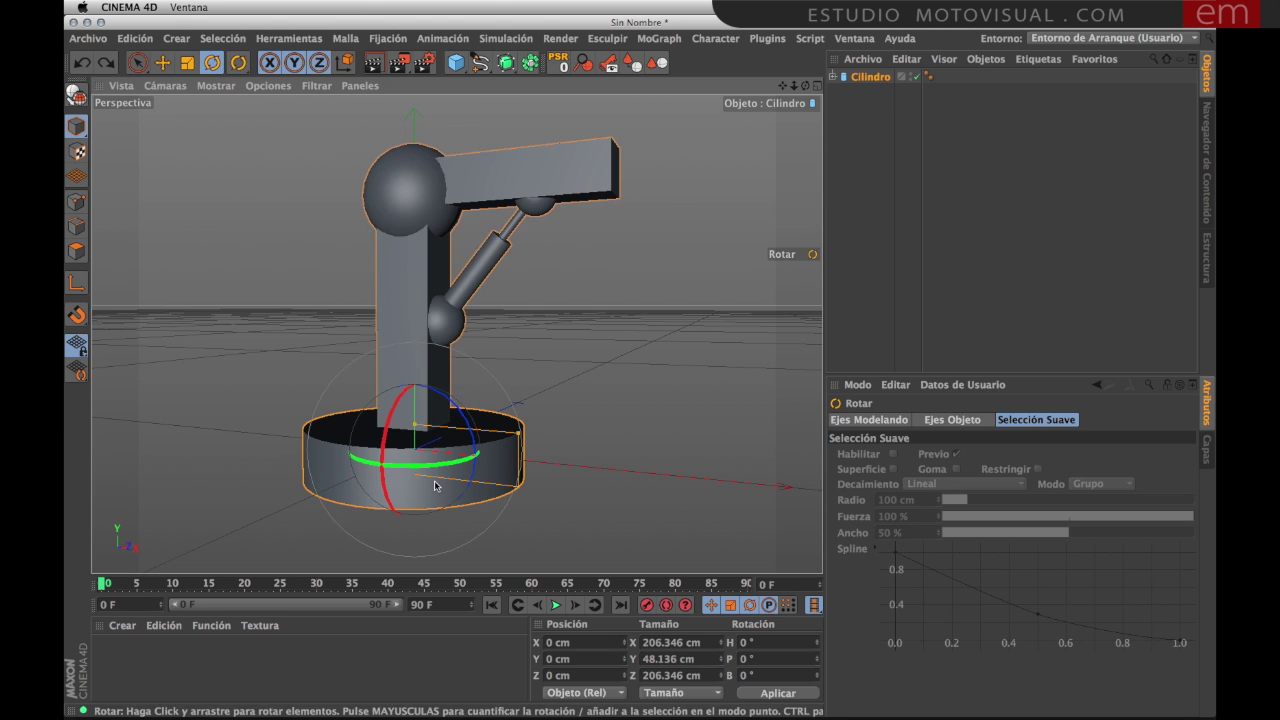
pyautogui.moveTo(420, 464)
pyautogui.mouseDown()
pyautogui.moveTo(479, 454)
pyautogui.moveTo(446, 323)
pyautogui.mouseUp()
pyautogui.scroll(2, 460, 310)
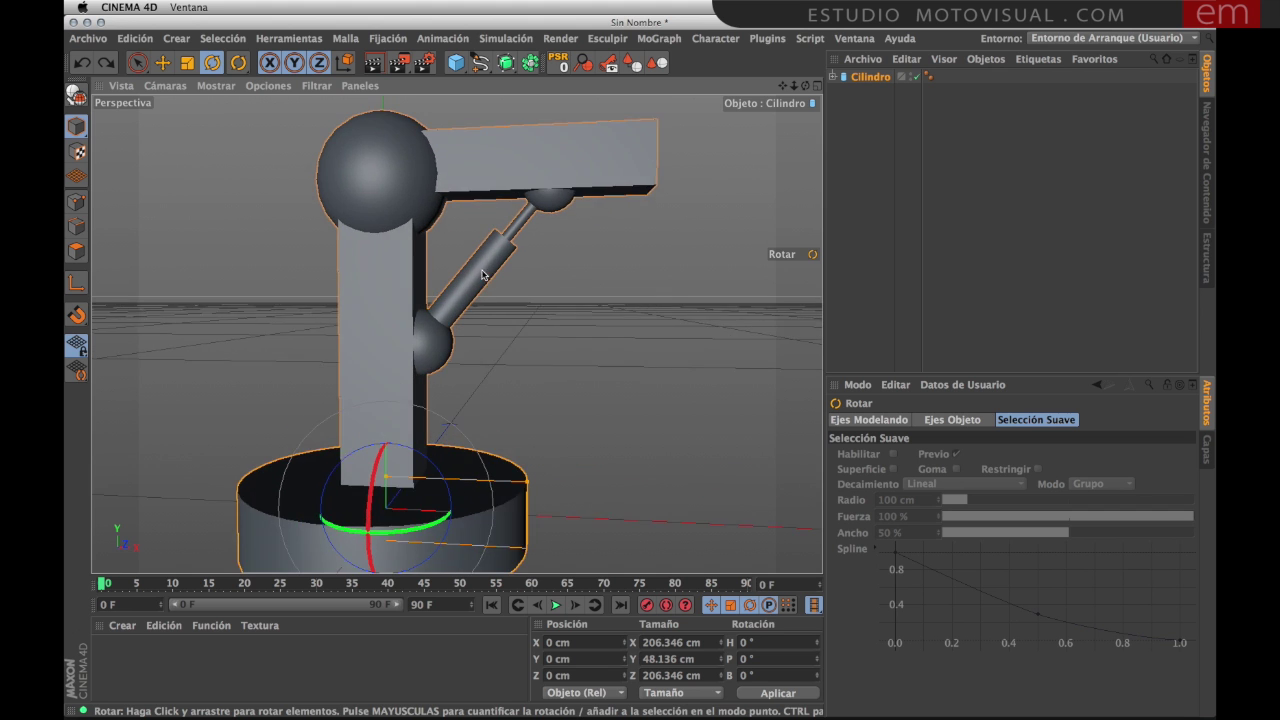
pyautogui.scroll(2, 475, 295)
pyautogui.scroll(2, 491, 283)
pyautogui.keyDown('alt'); pyautogui.moveTo(491, 283); pyautogui.dragTo(507, 305); pyautogui.keyUp('alt')
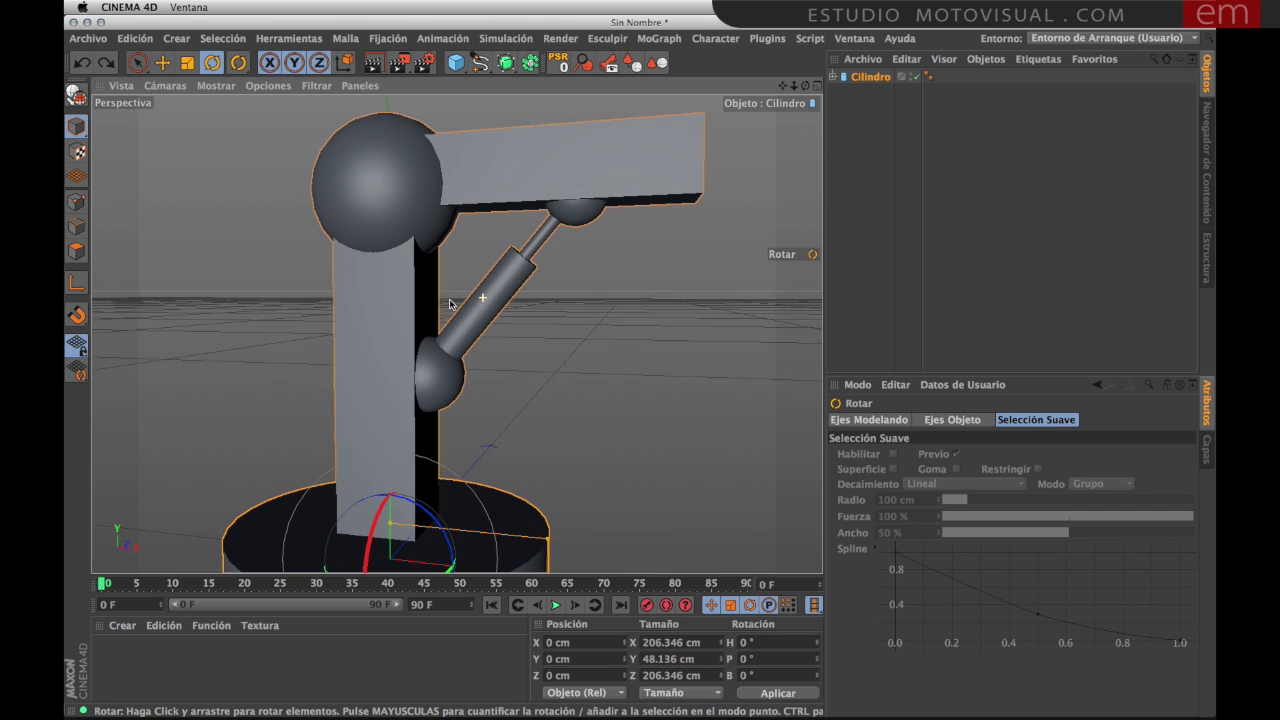
pyautogui.click(488, 331)
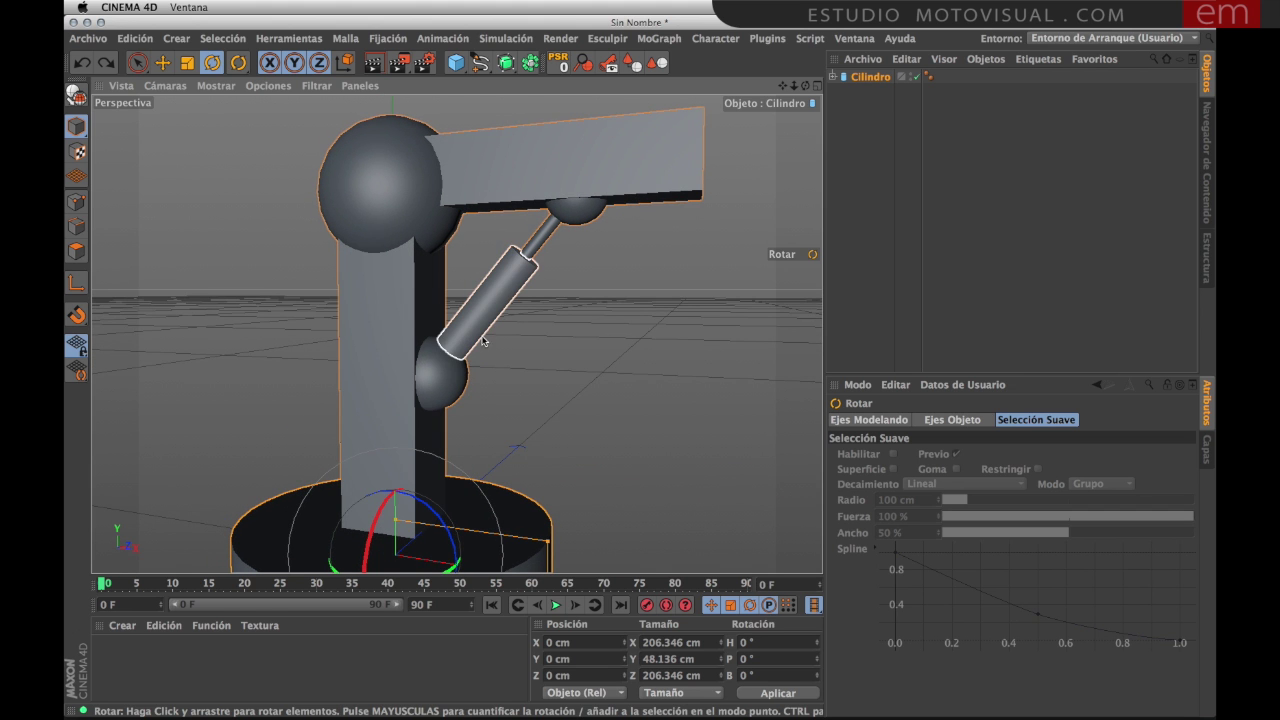
# Step: Pitch the excavator's EJE 2 arm to -75° so the pistons follow, then undo back to 35°
pyautogui.press('super+Tab')
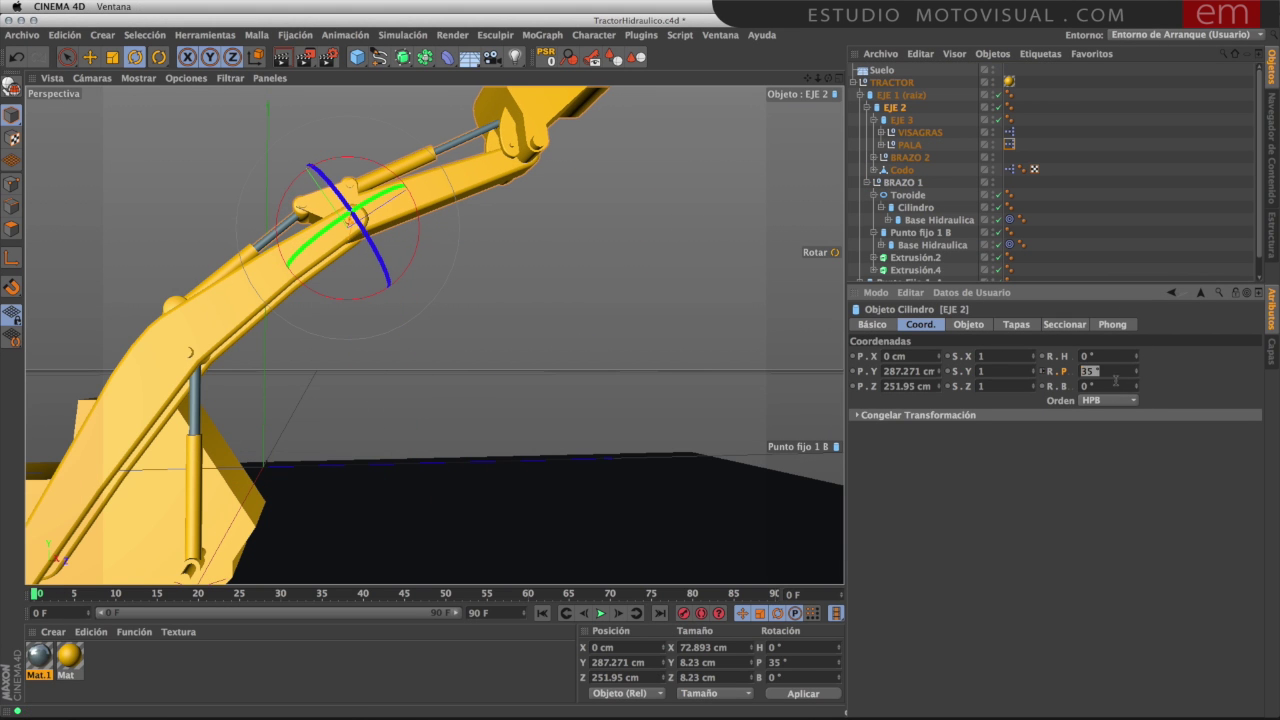
pyautogui.write('-75')
pyautogui.press('Return')
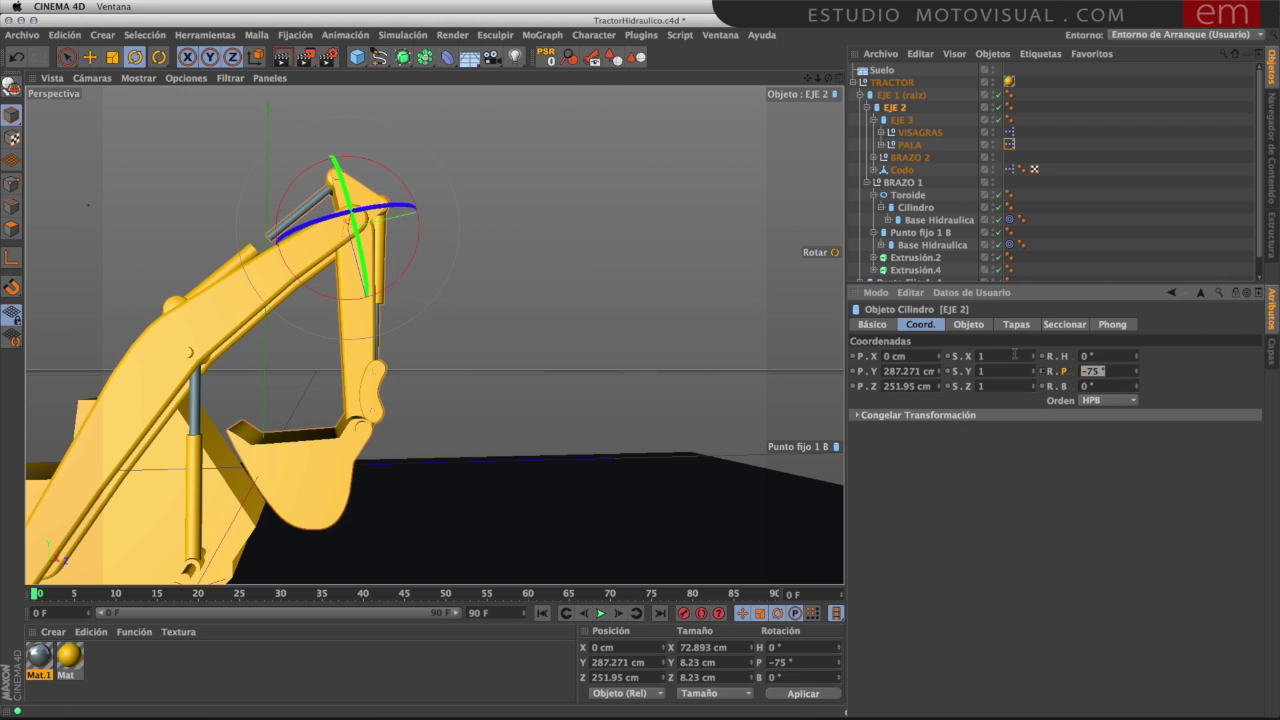
pyautogui.press('super+z')
pyautogui.rightClick(901, 107)
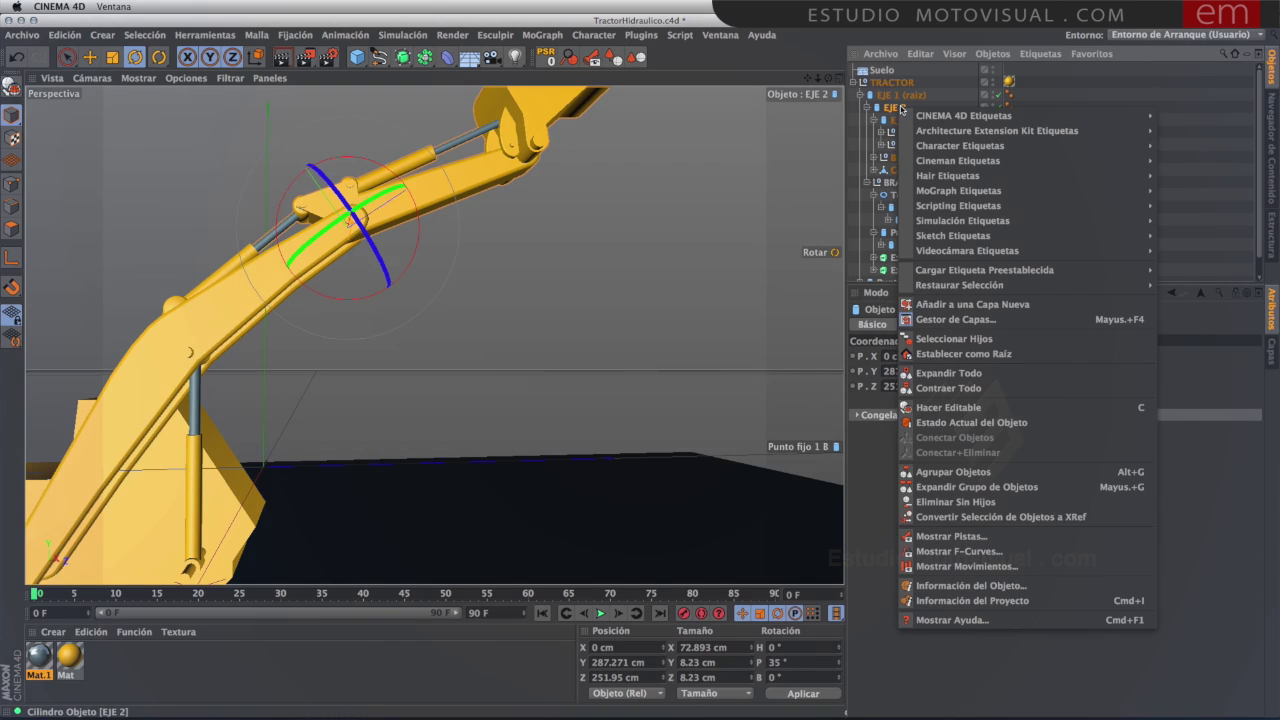